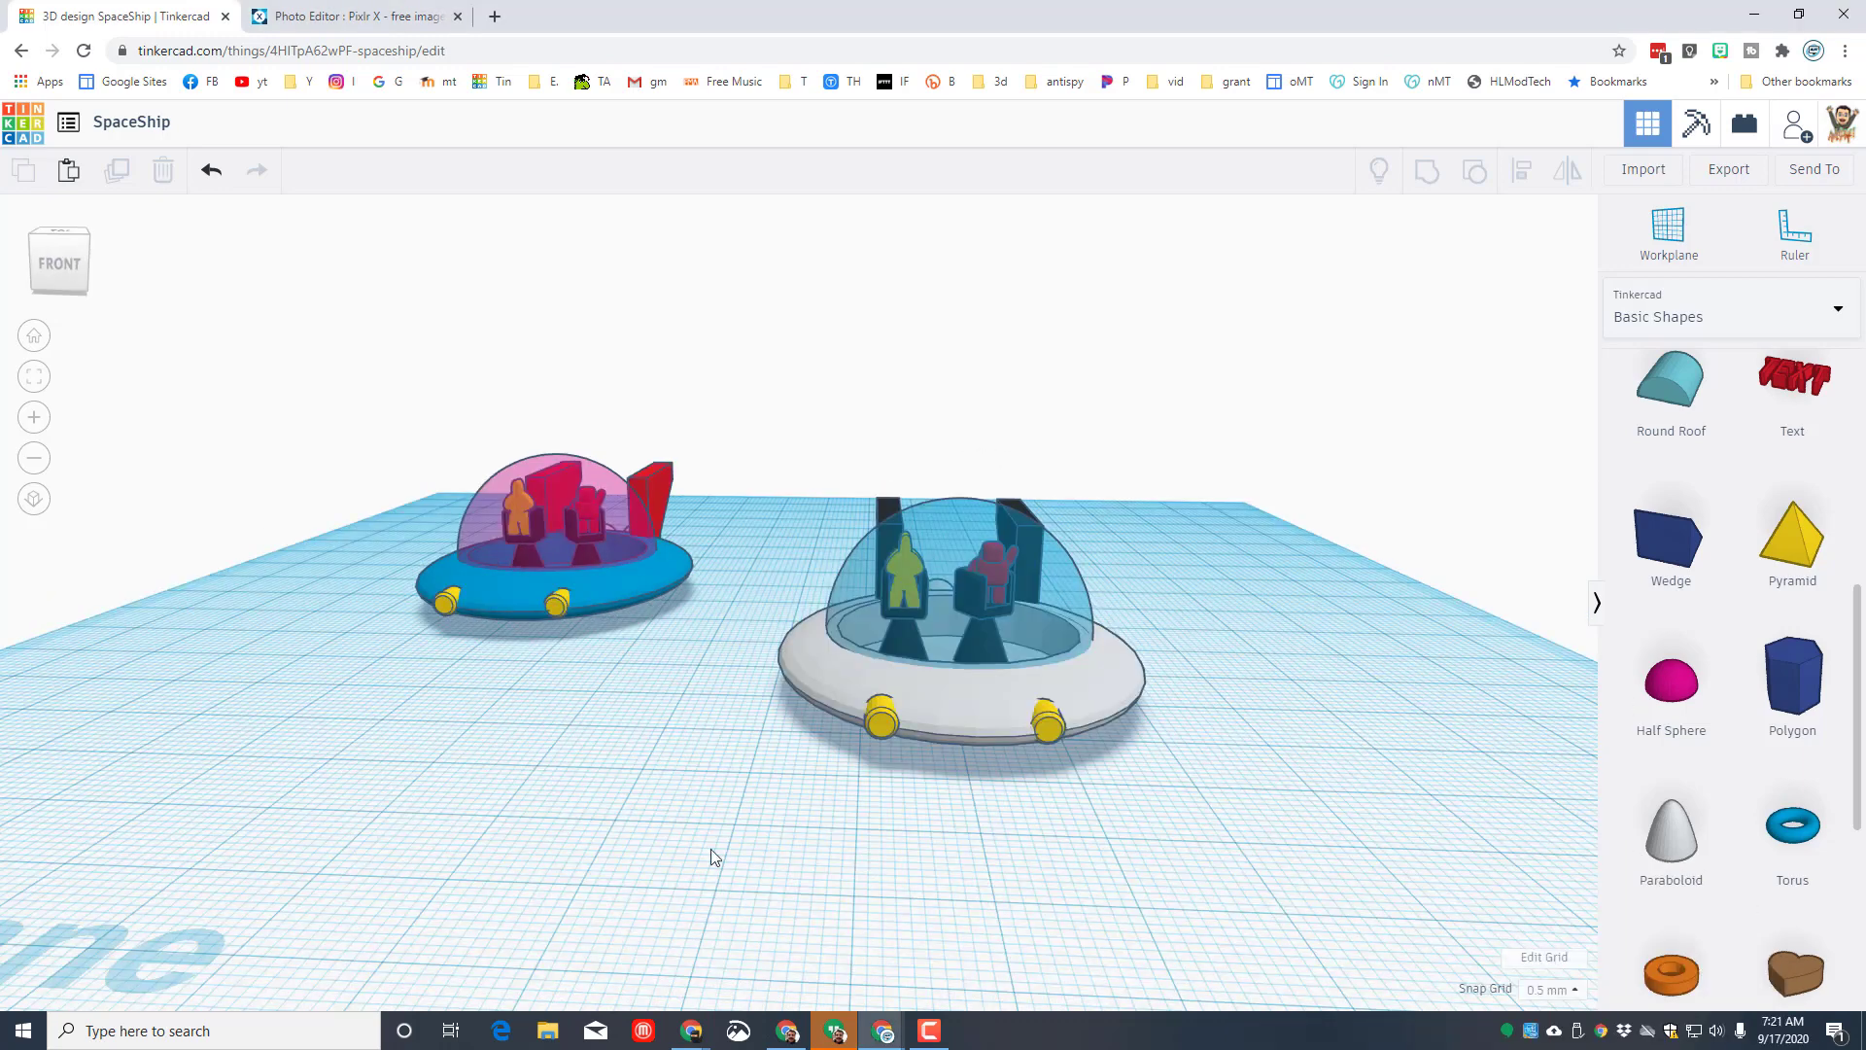
Select all shapes of the blue spaceship with the pink dome and hide them
{"action": "right_click_drag", "start_coordinate": [707, 862], "coordinate": [812, 862]}
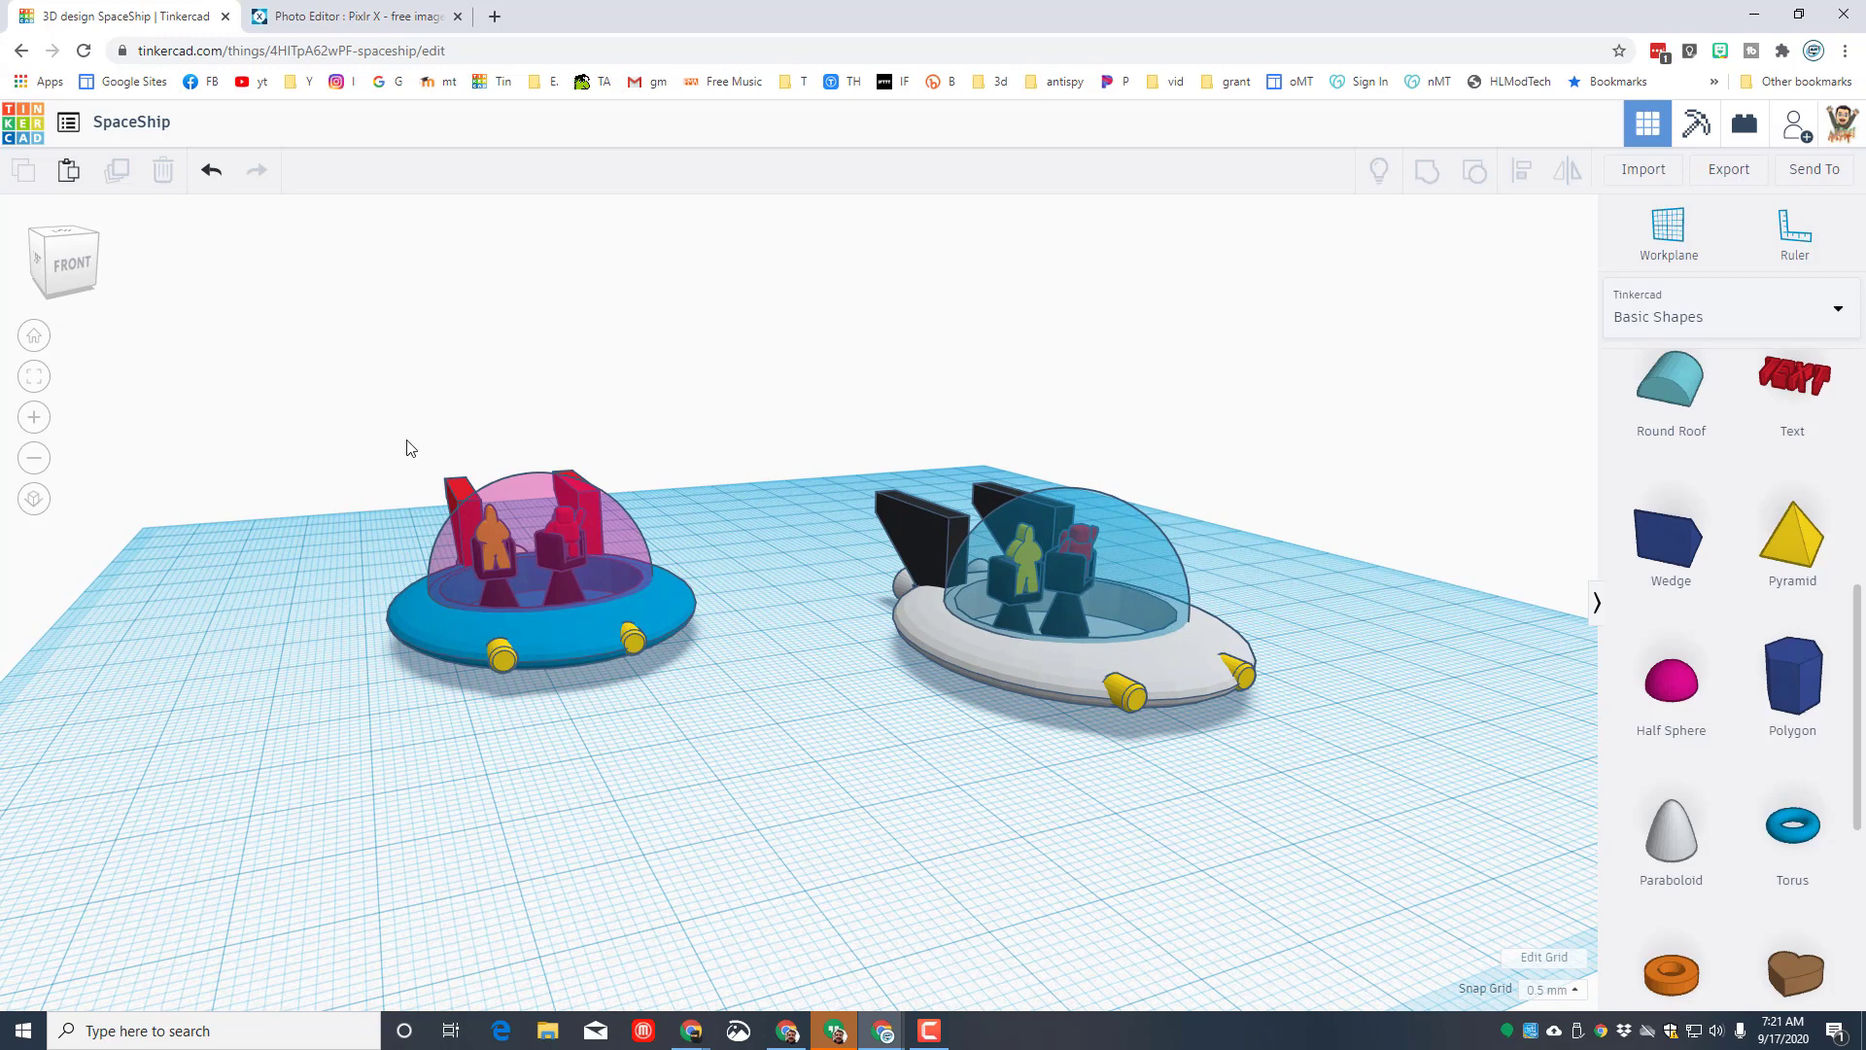
{"action": "left_click_drag", "start_coordinate": [357, 403], "coordinate": [731, 762]}
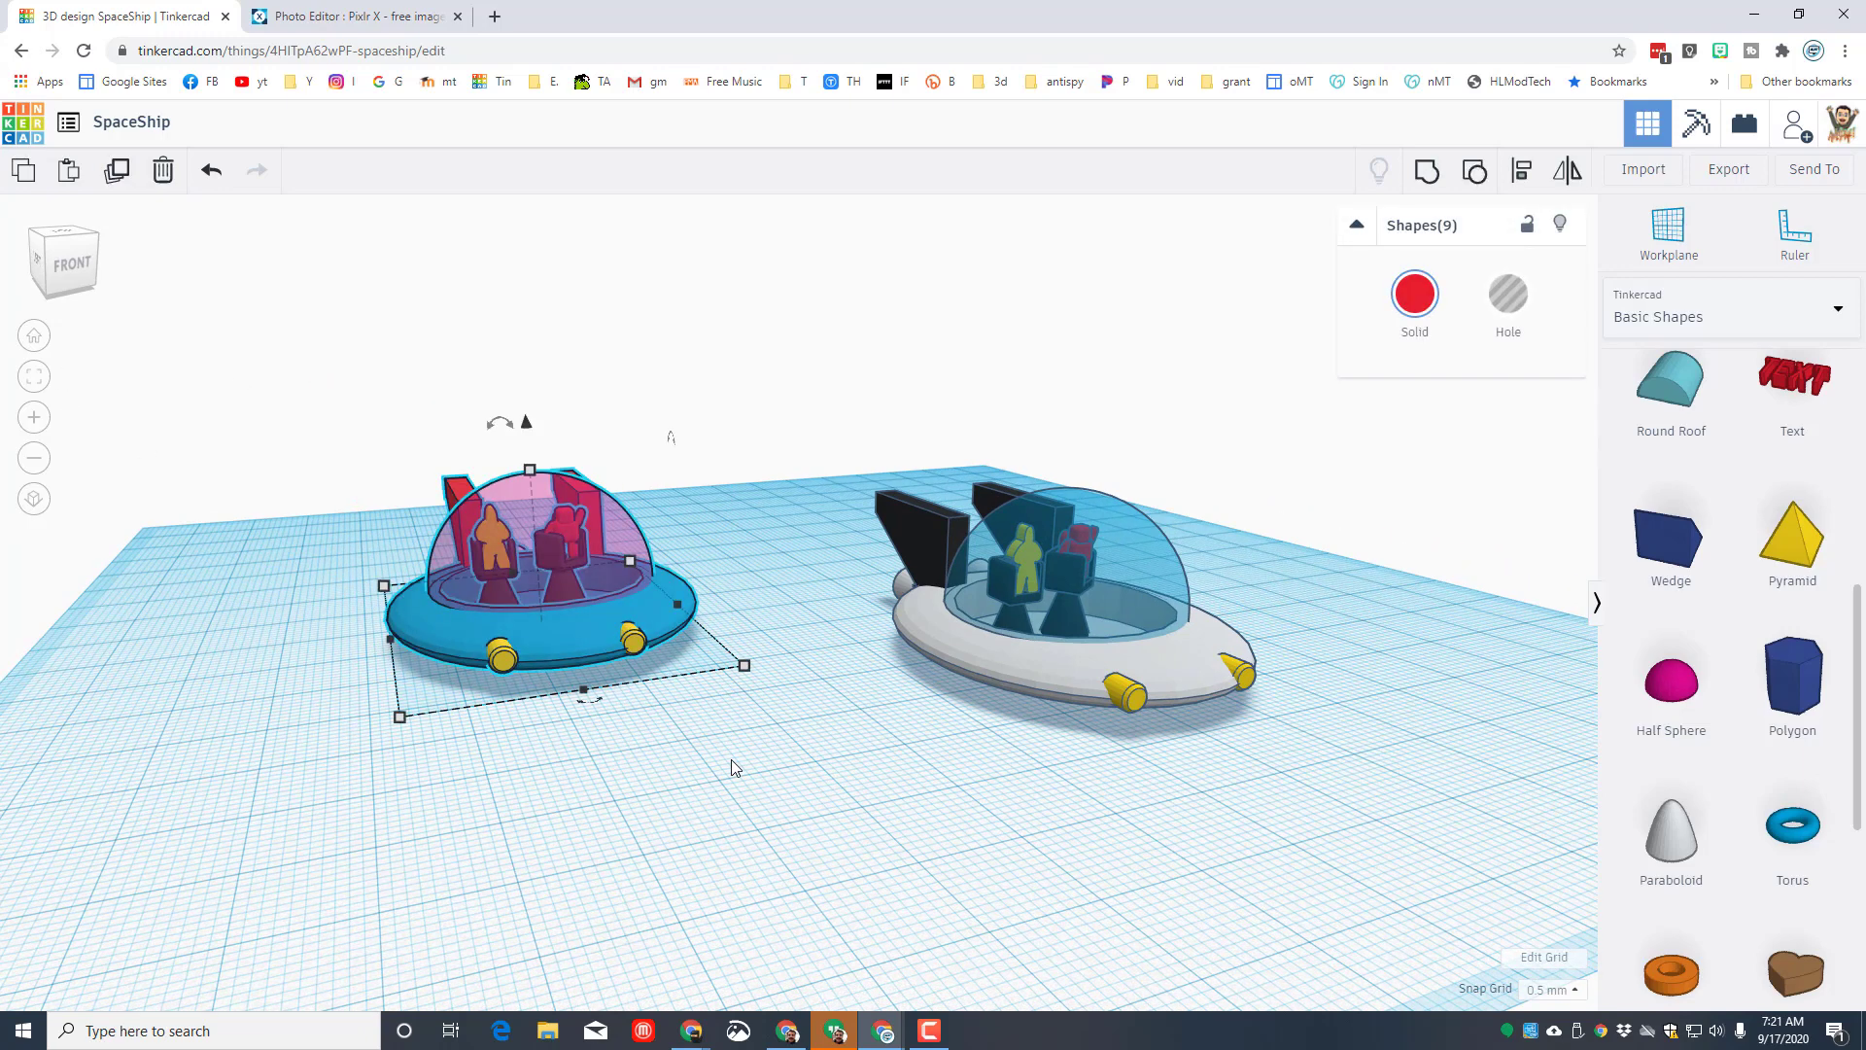
{"action": "left_click", "coordinate": [1560, 225]}
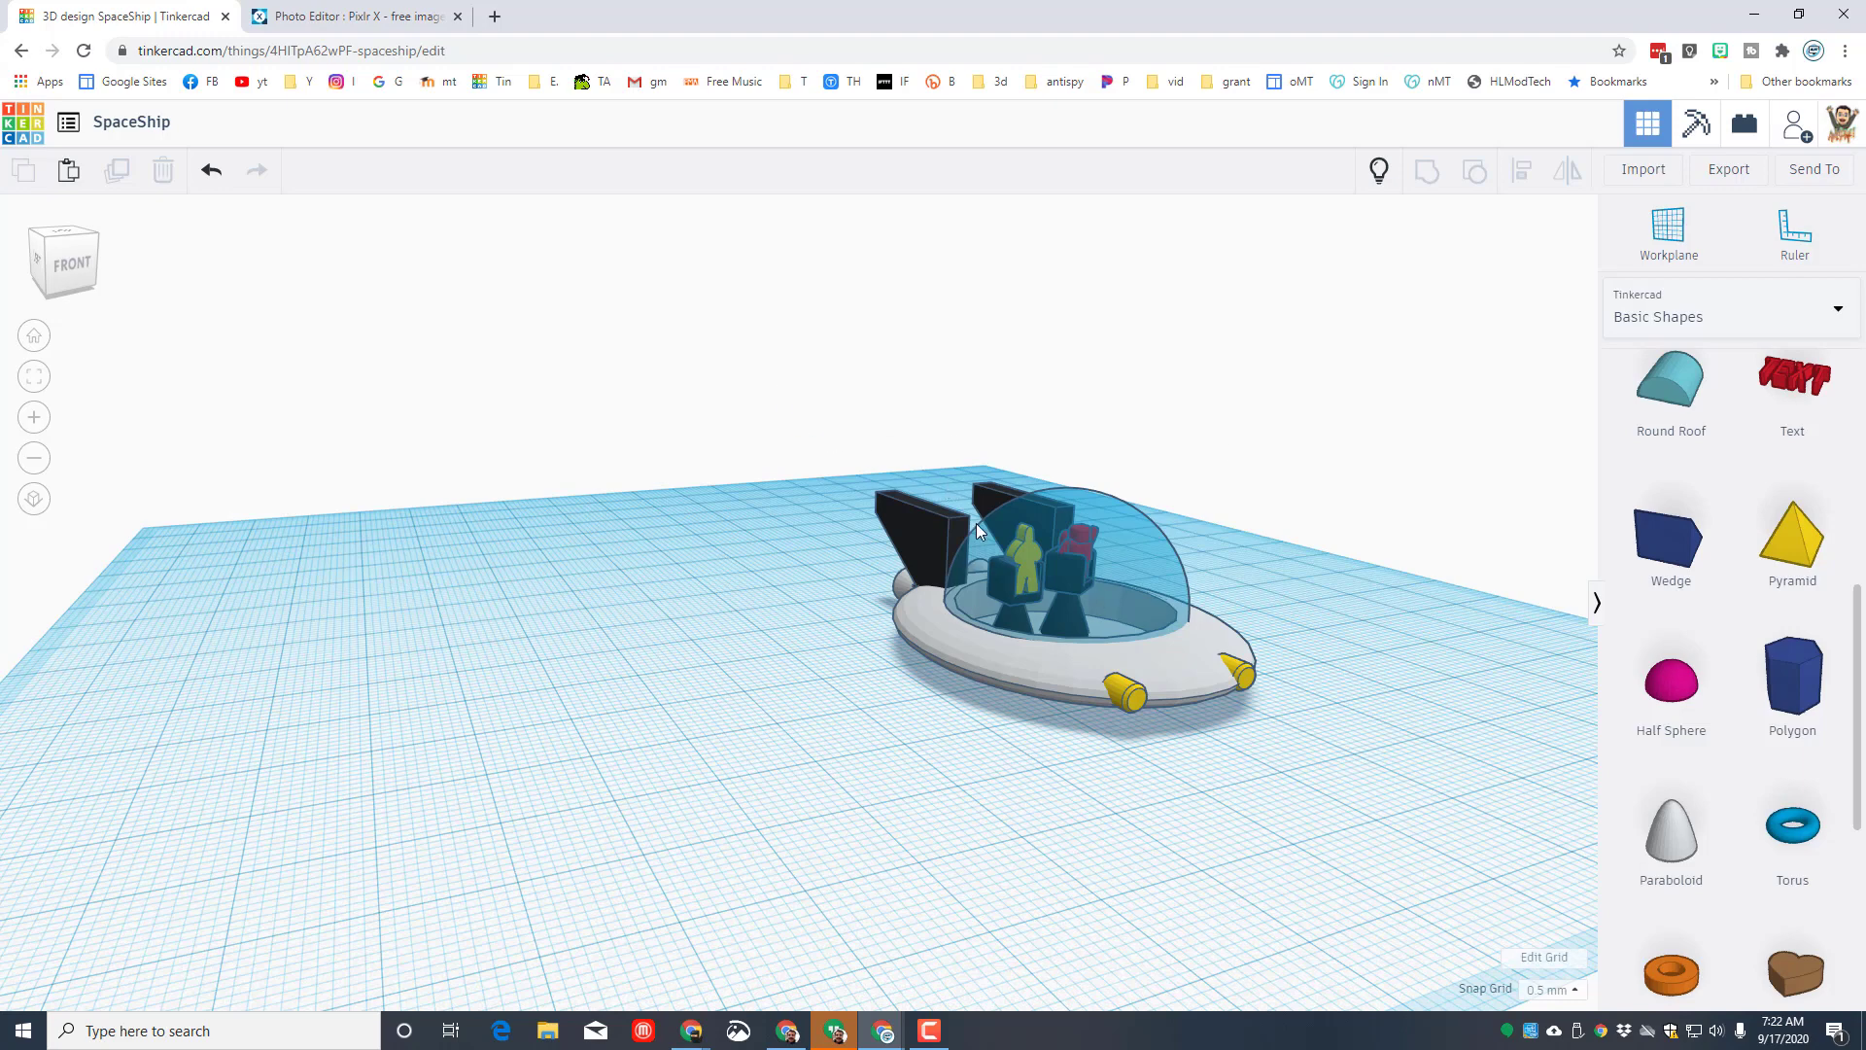
Select the whole white spaceship and raise it 200 mm above the workplane
{"action": "scroll", "coordinate": [976, 523], "scroll_direction": "down", "scroll_amount": 10}
{"action": "left_click_drag", "start_coordinate": [719, 447], "coordinate": [1197, 906]}
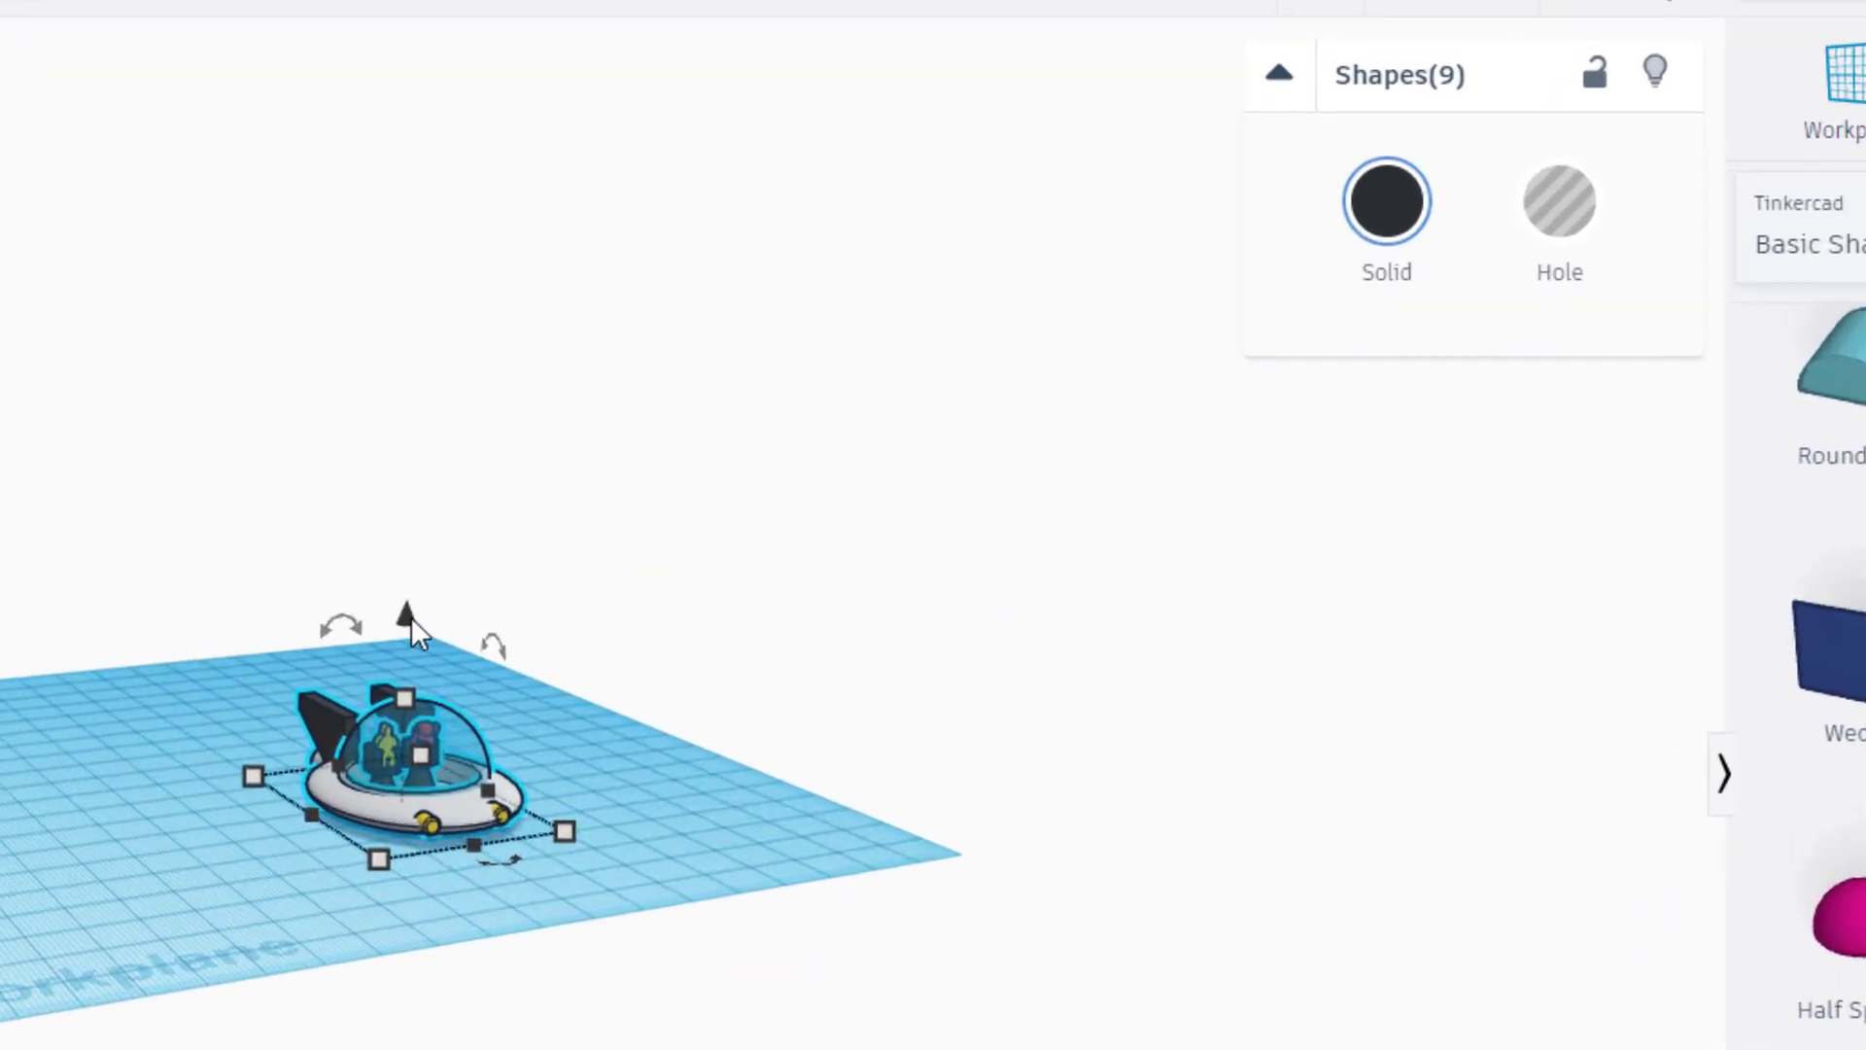
{"action": "left_click_drag", "start_coordinate": [410, 617], "coordinate": [468, 111]}
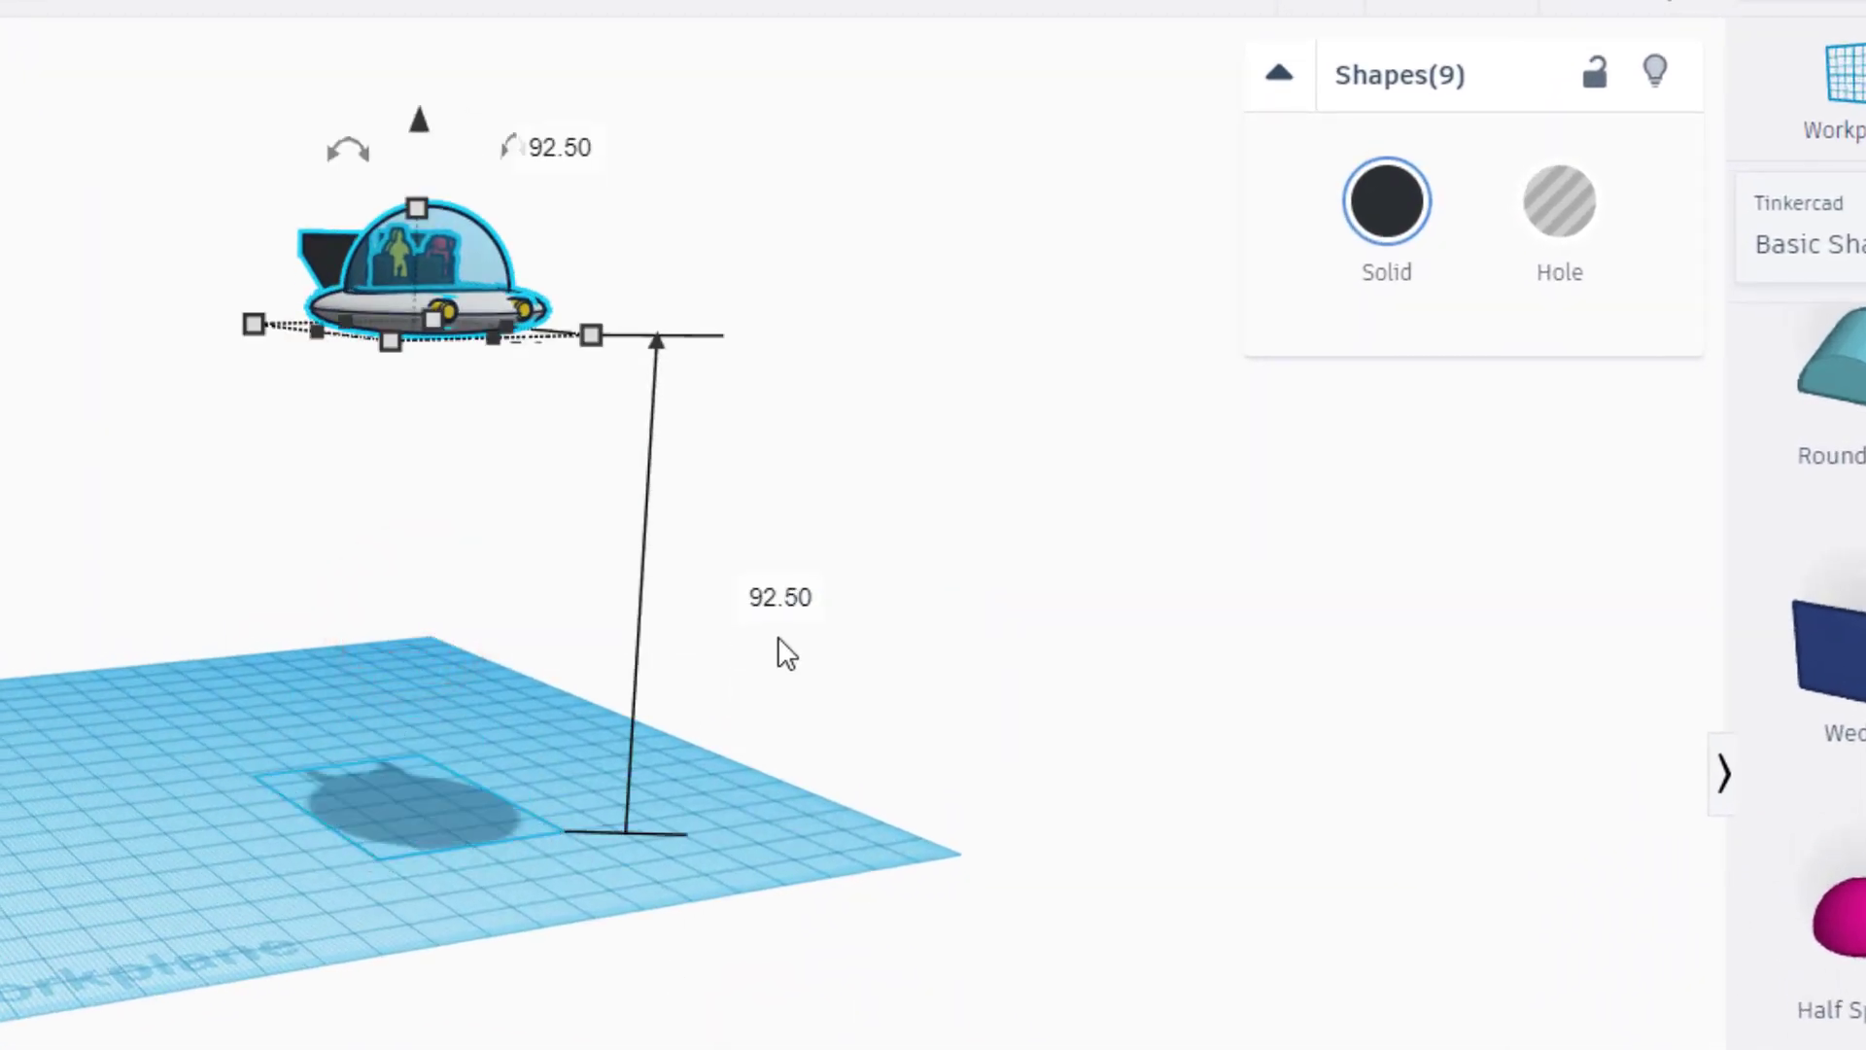
{"action": "left_click", "coordinate": [775, 594]}
{"action": "type", "text": "200"}
{"action": "key", "text": "Return"}
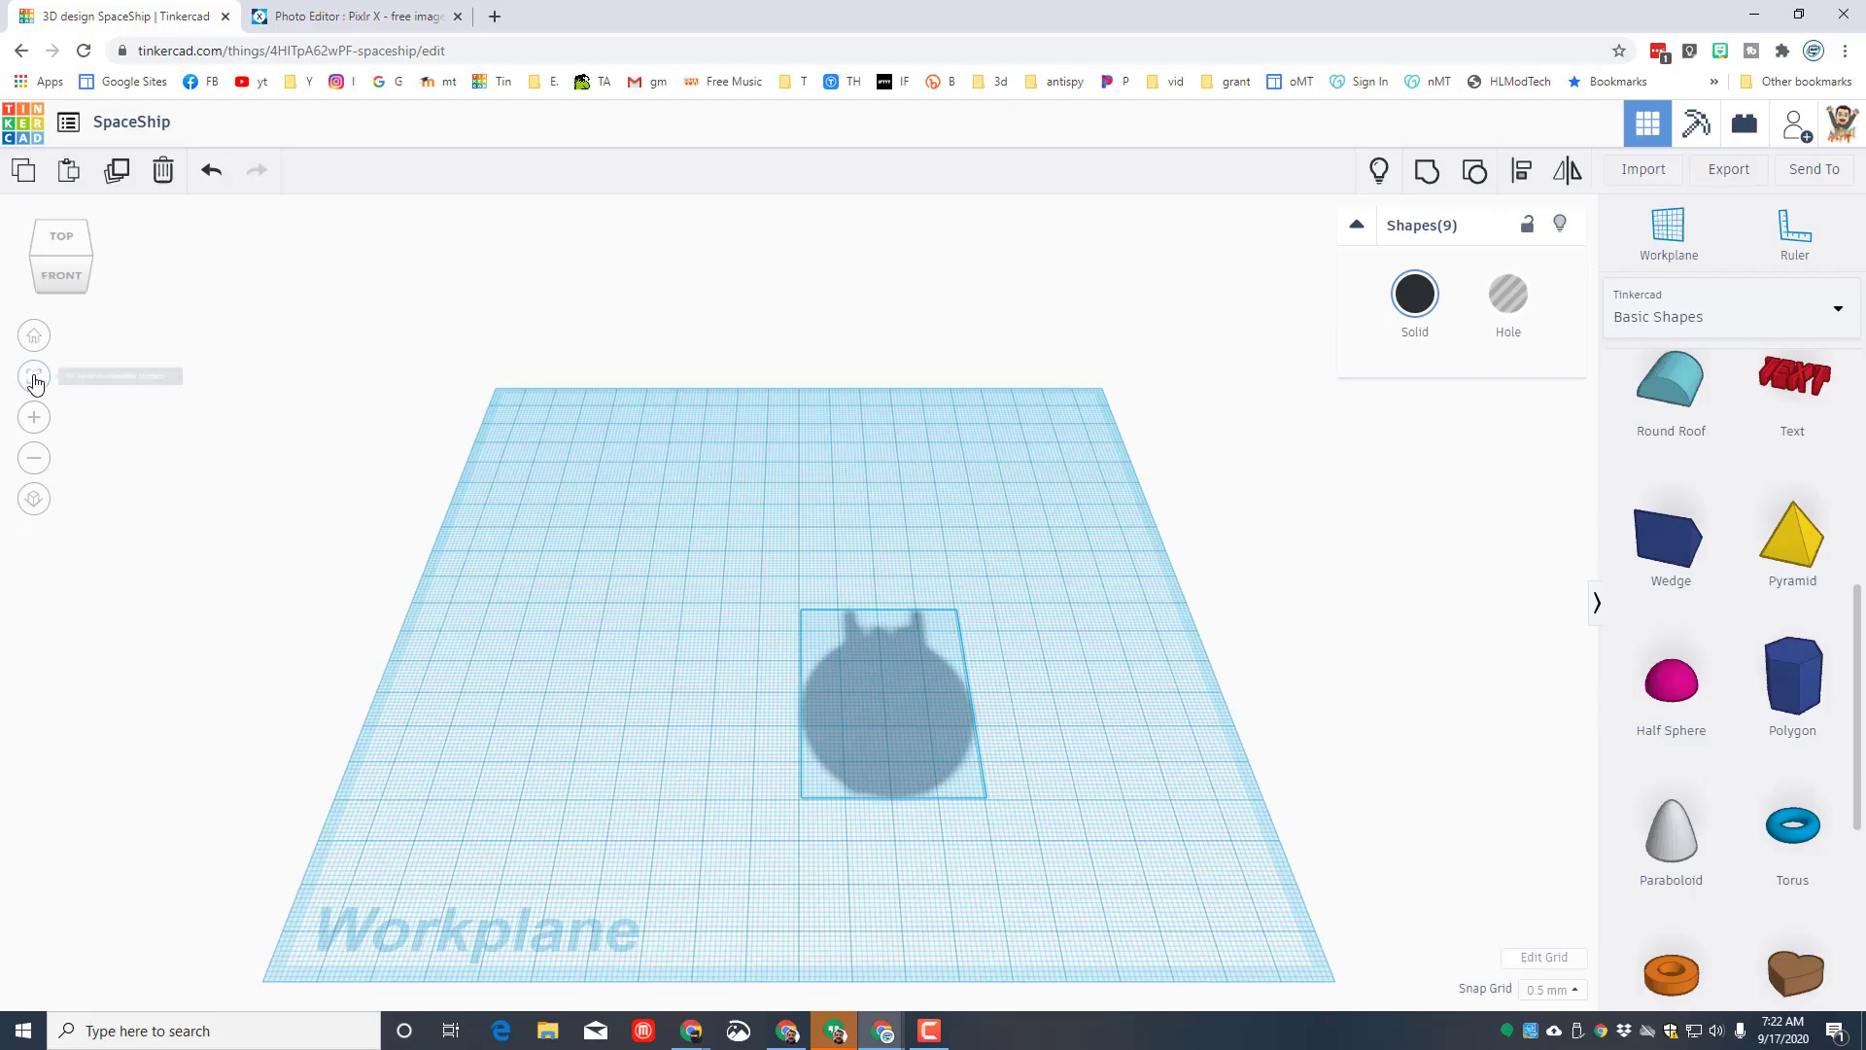
Frame the white spaceship in a slightly elevated, angled front view and deselect it to remove the handles
{"action": "left_click", "coordinate": [32, 376]}
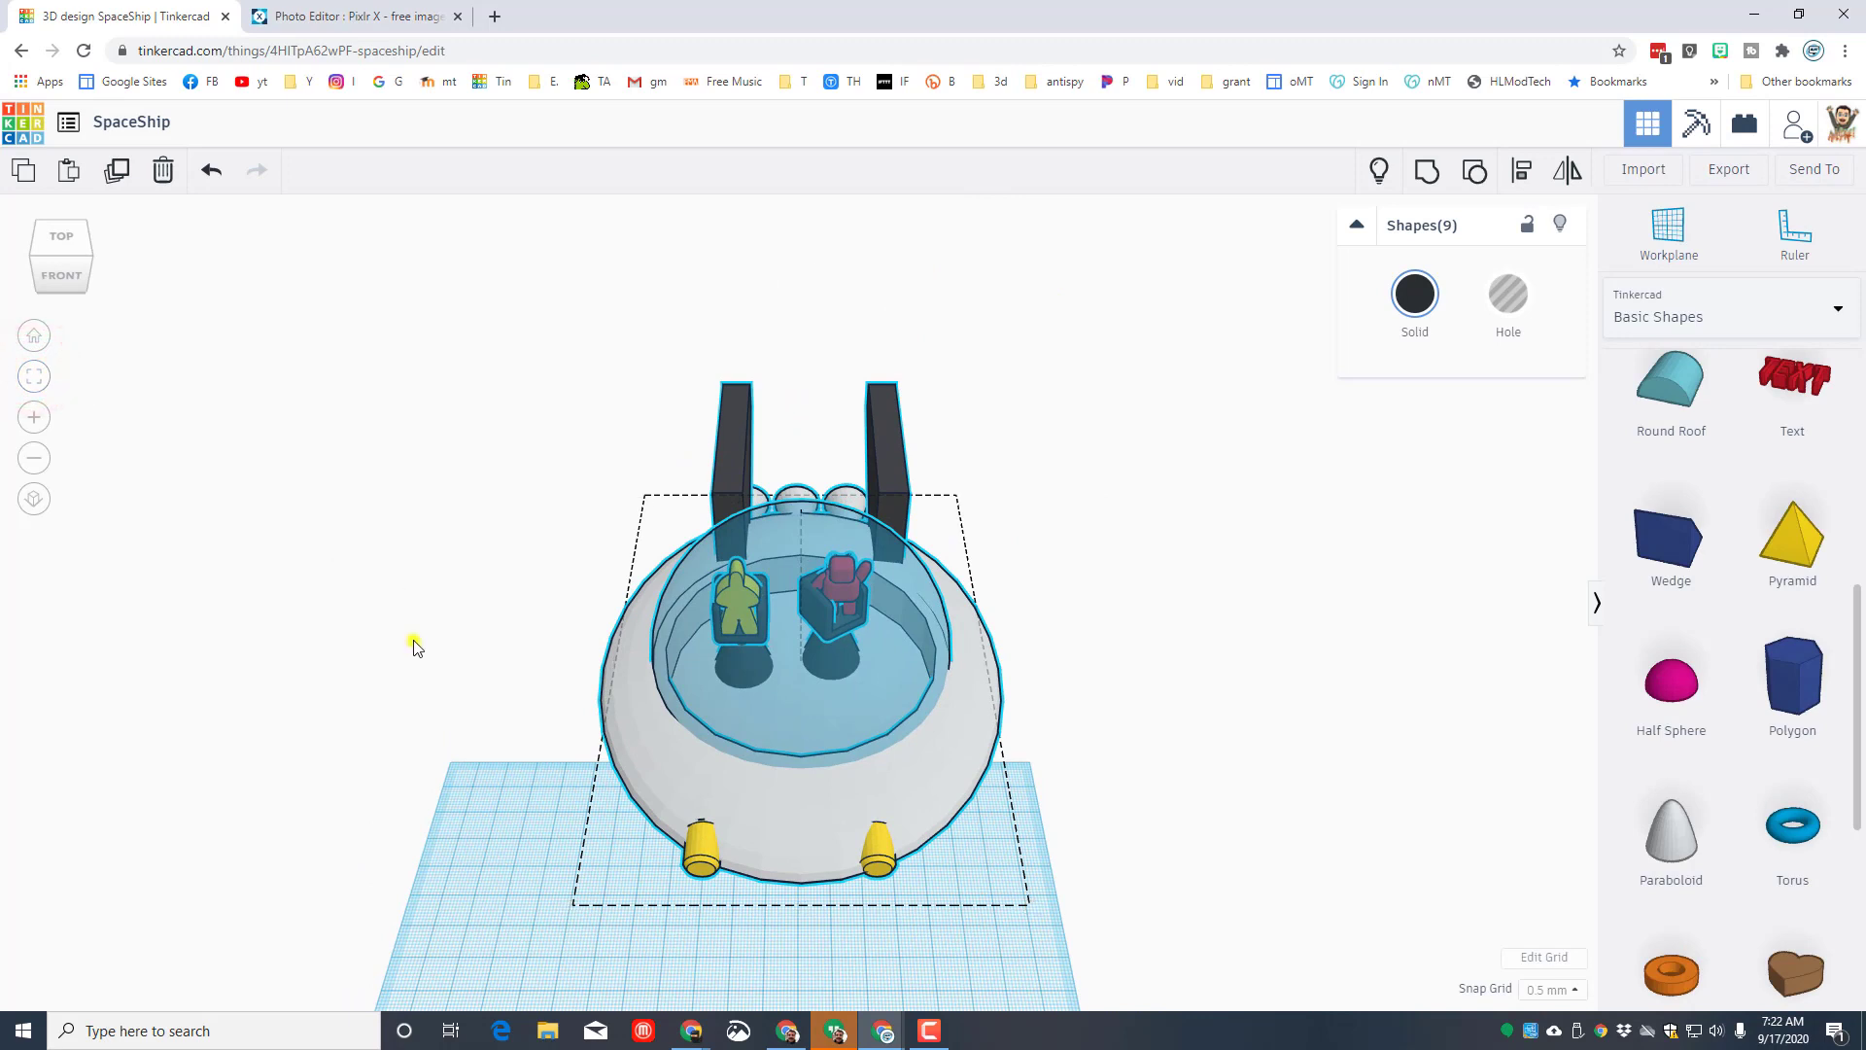
{"action": "right_click_drag", "start_coordinate": [413, 644], "coordinate": [104, 292]}
{"action": "left_click", "coordinate": [85, 241]}
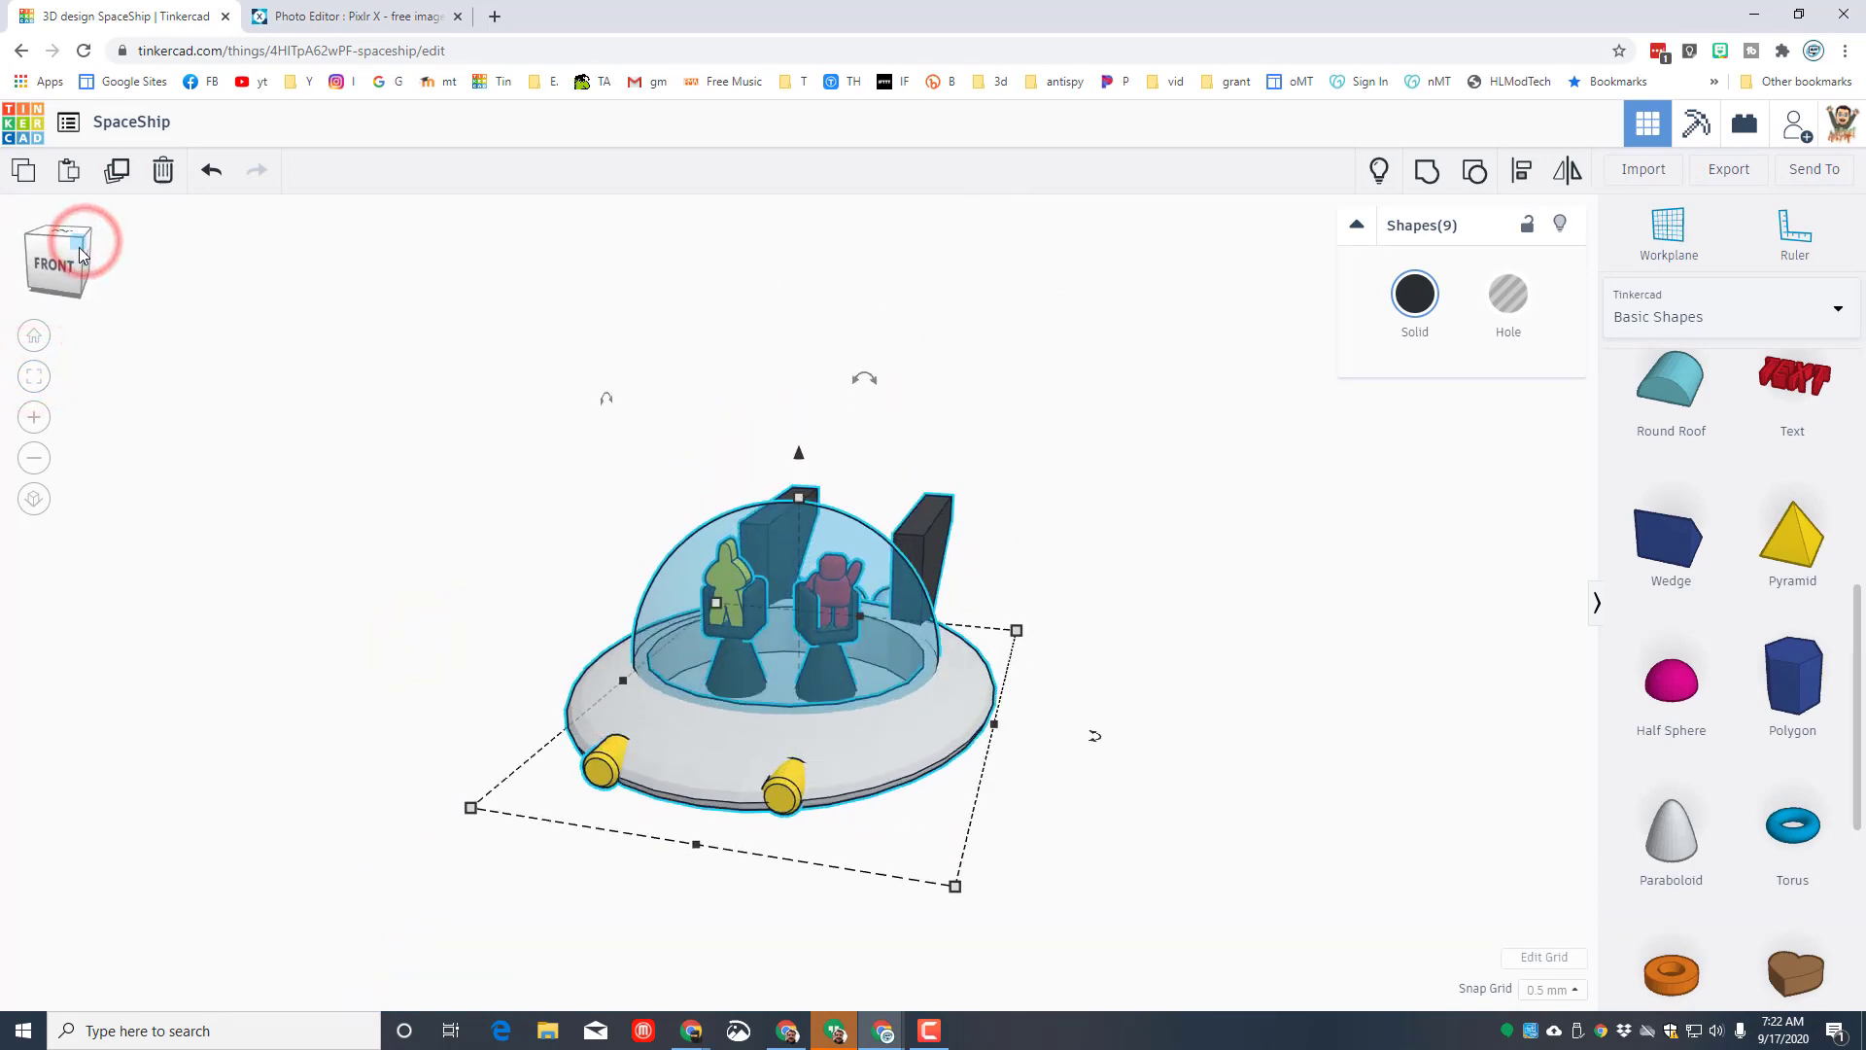
{"action": "left_click_drag", "start_coordinate": [85, 246], "coordinate": [83, 247]}
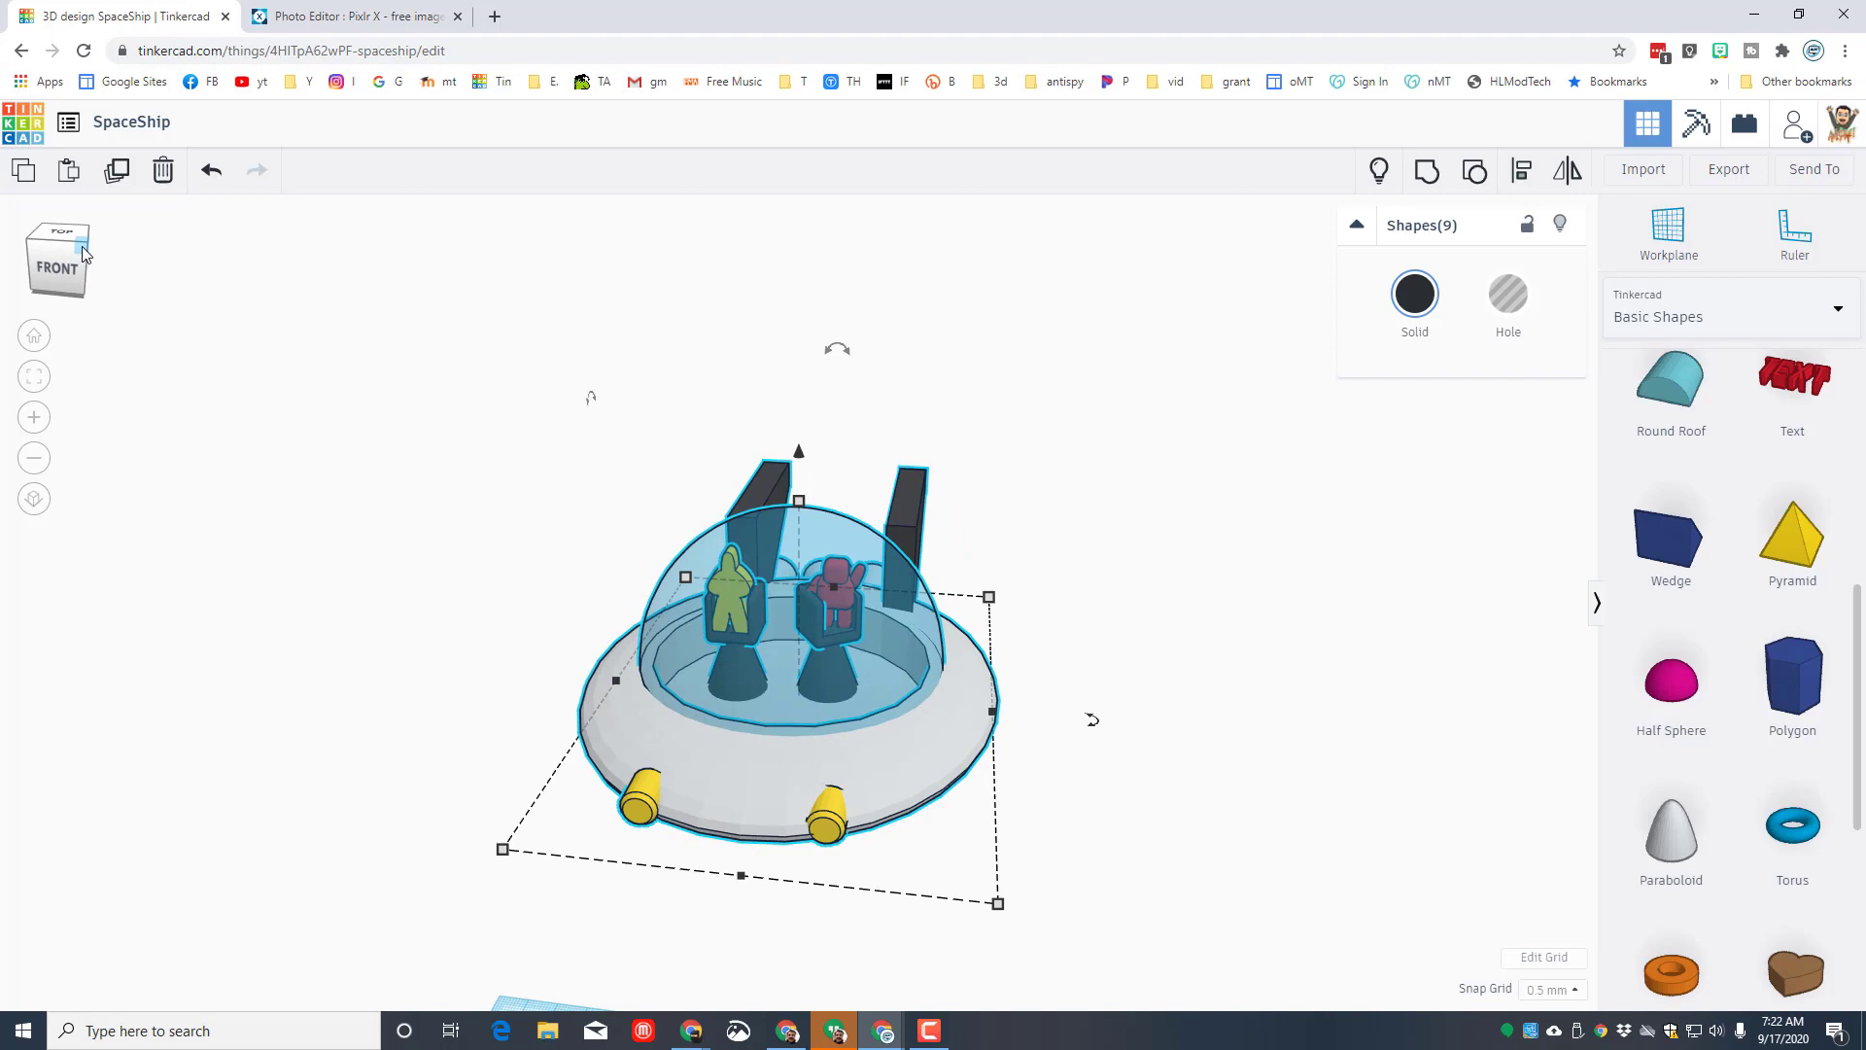
{"action": "left_click", "coordinate": [579, 532]}
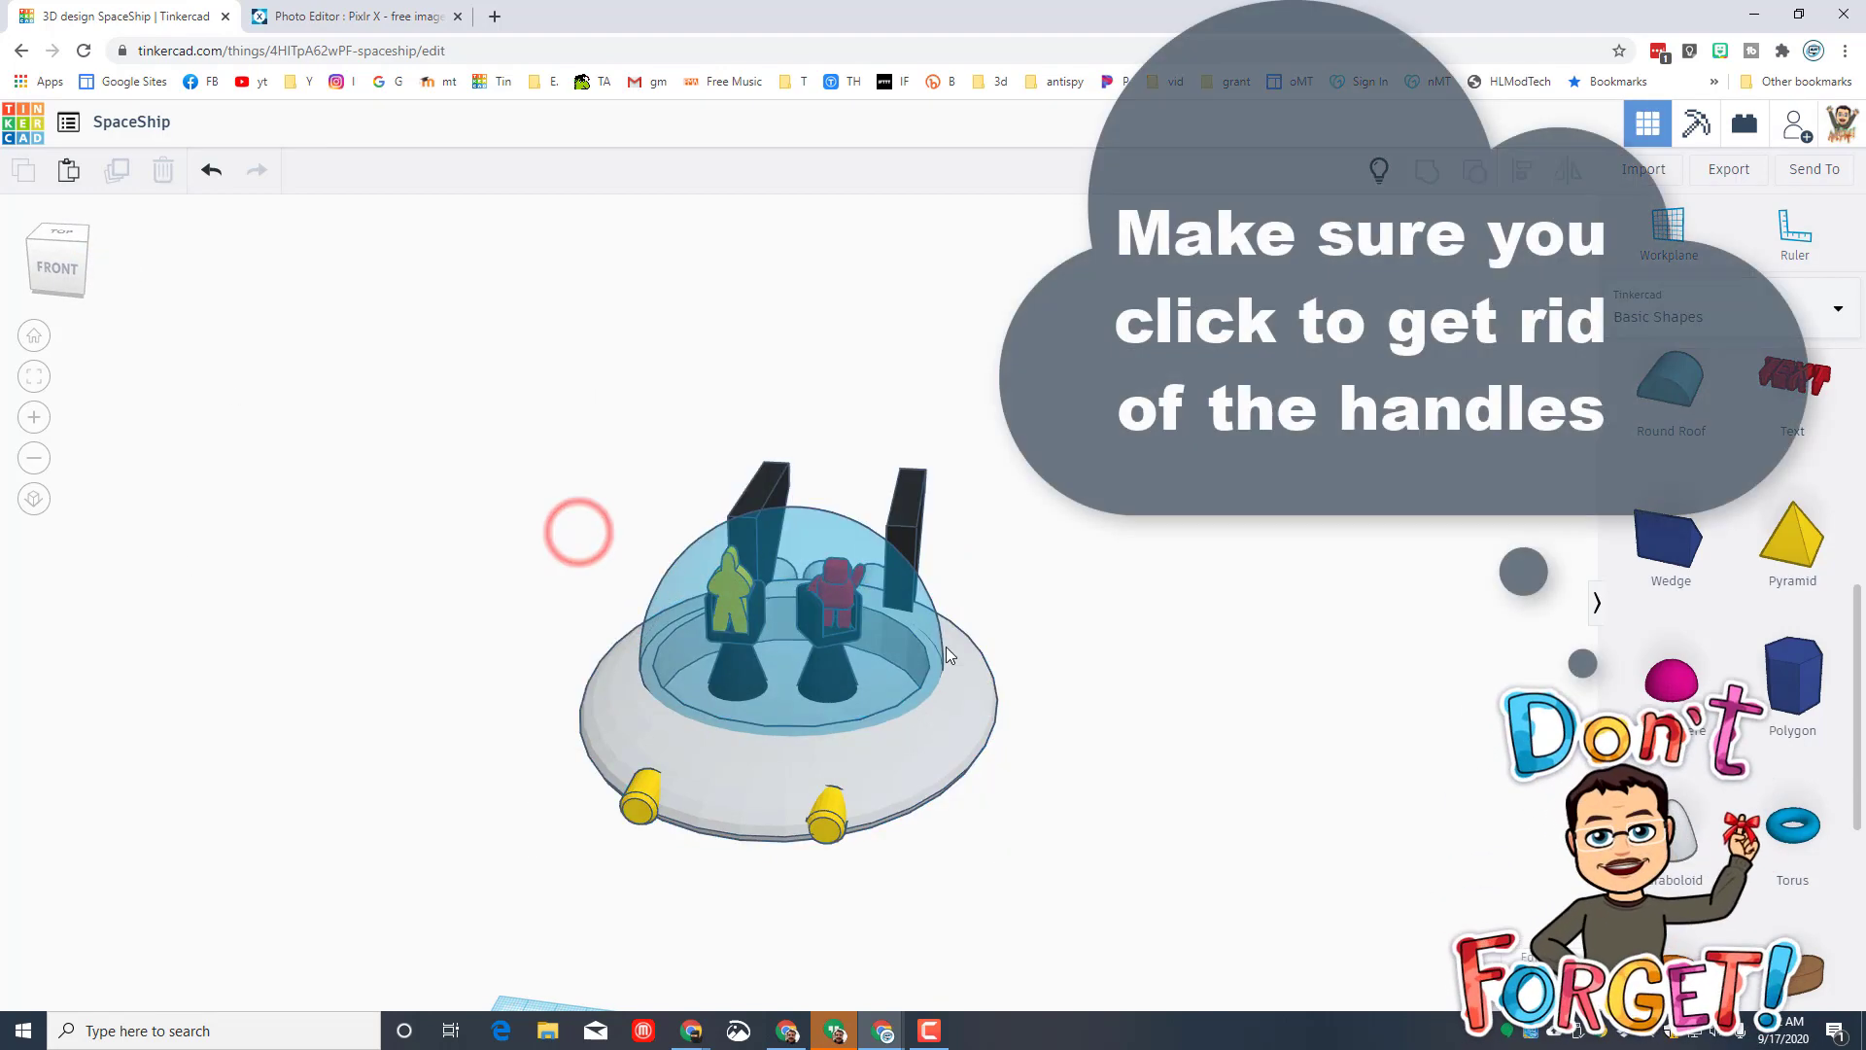
Save a picture of the design to Downloads as the PNG image SpaceShip1 and close the Send dialog
{"action": "left_click", "coordinate": [1814, 168]}
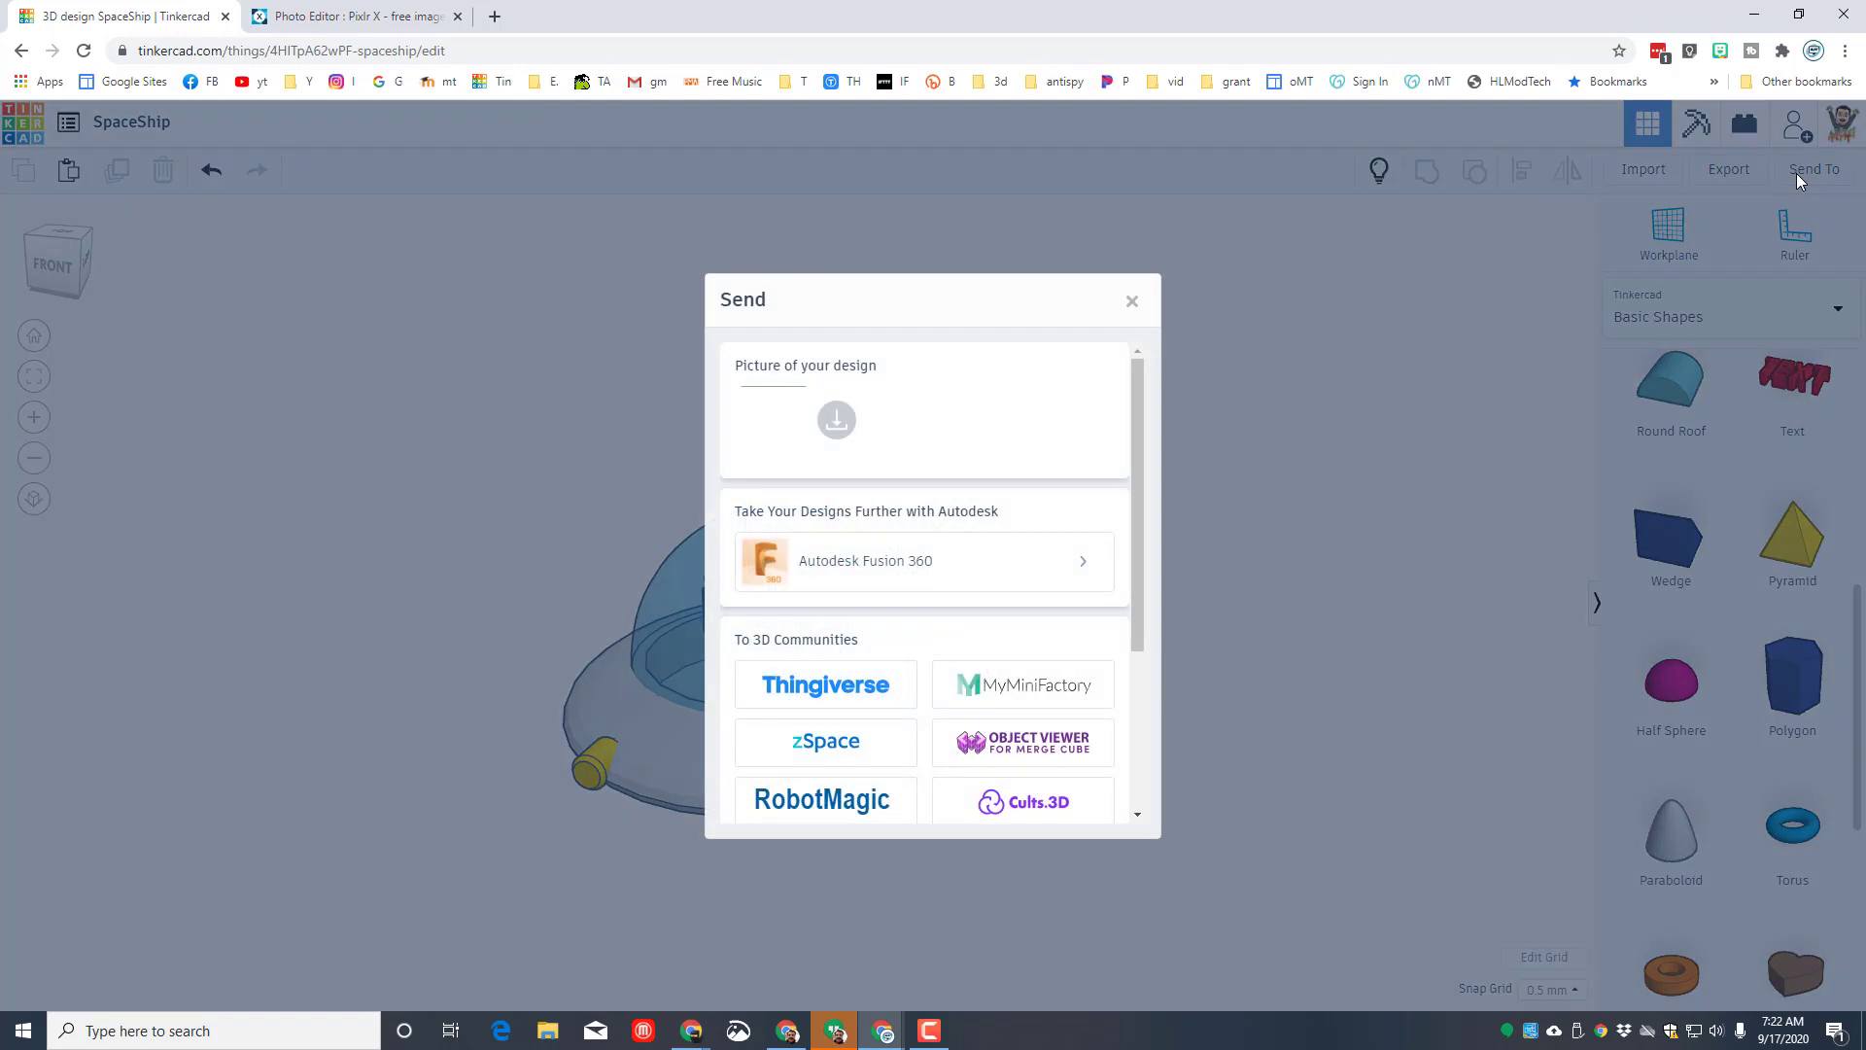
{"action": "left_click", "coordinate": [838, 422]}
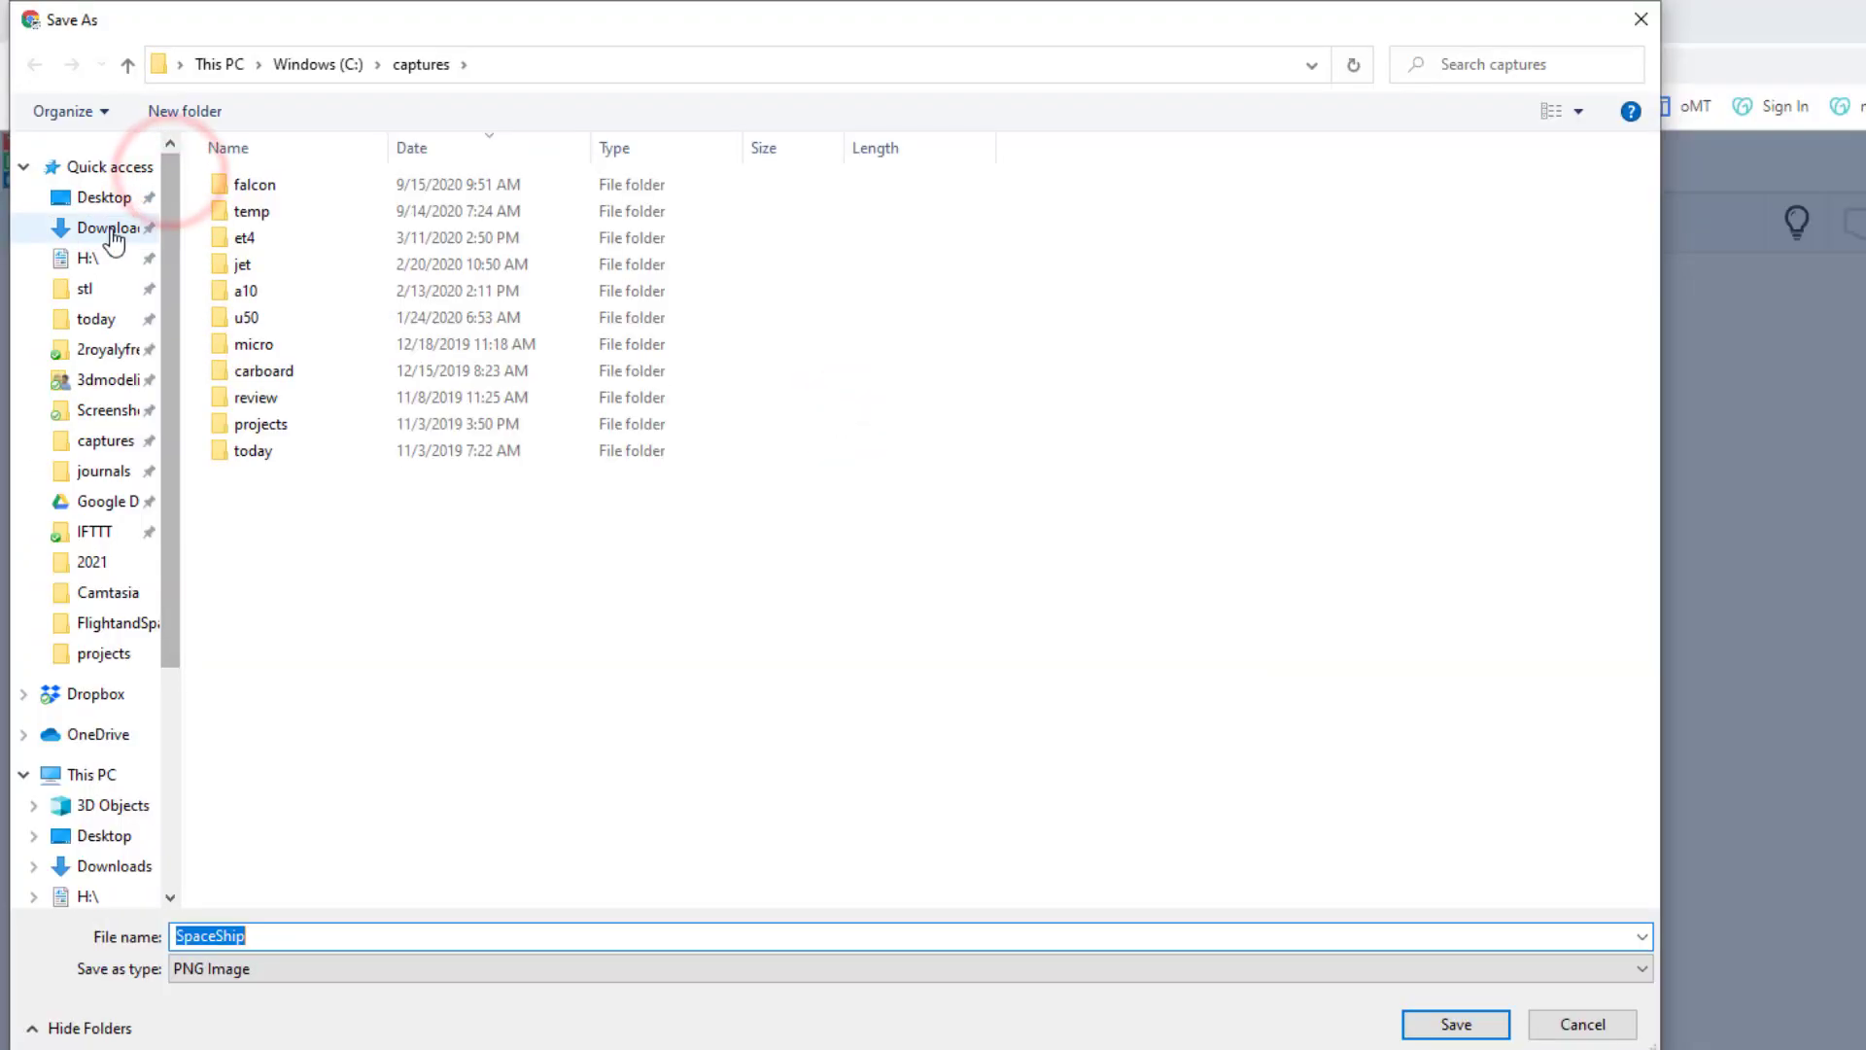
{"action": "left_click", "coordinate": [110, 229]}
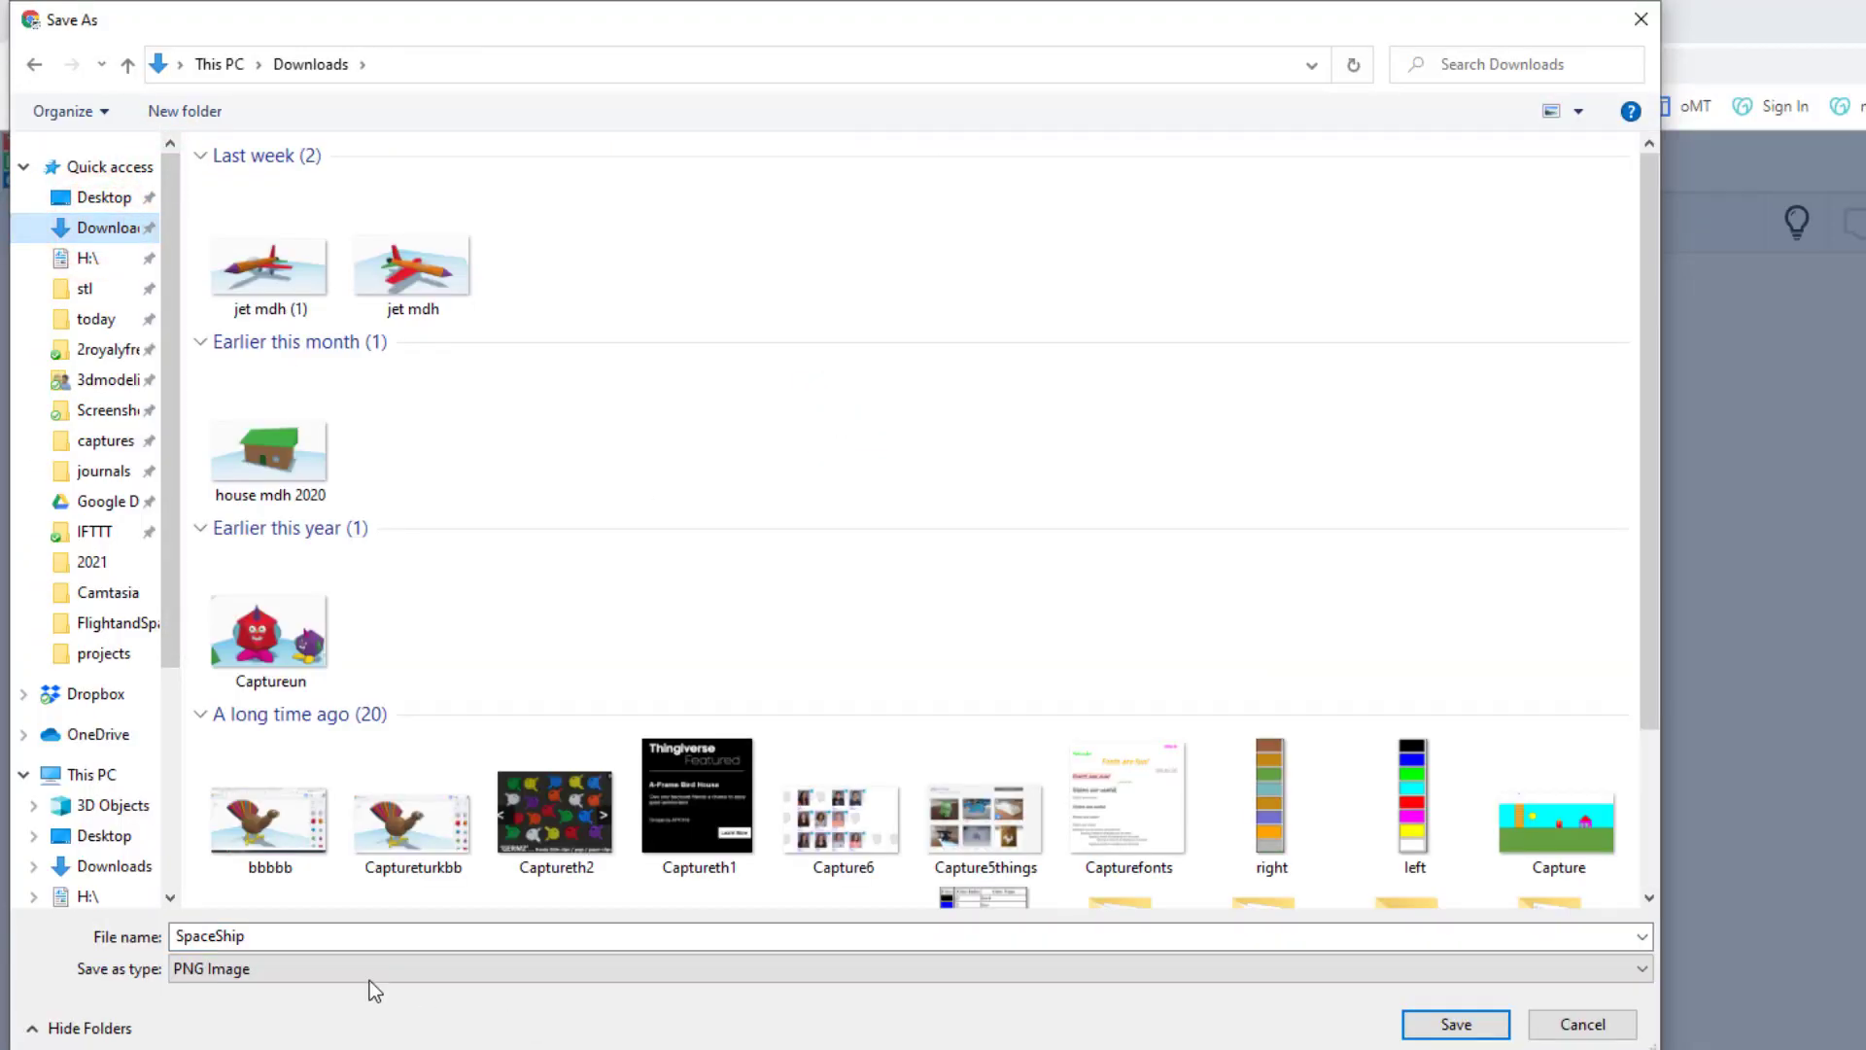
{"action": "left_click", "coordinate": [275, 936]}
{"action": "left_click", "coordinate": [277, 937]}
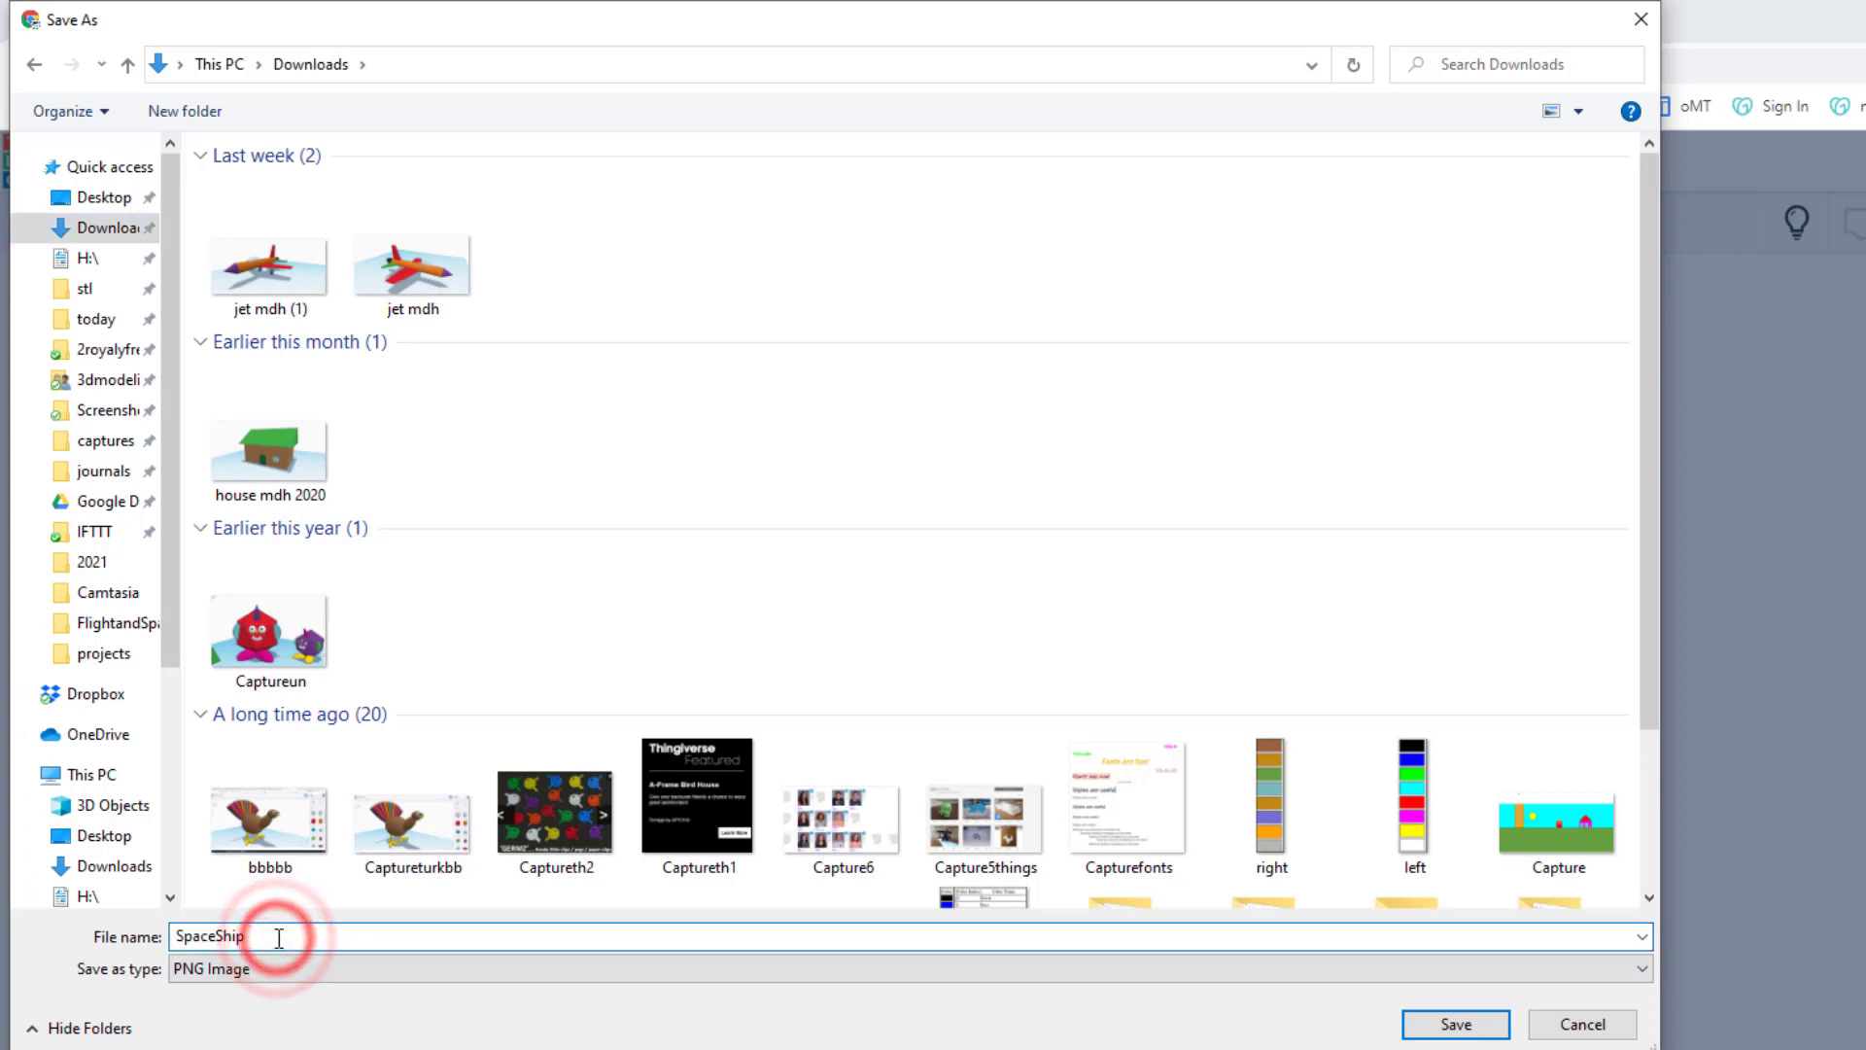
{"action": "type", "text": "1"}
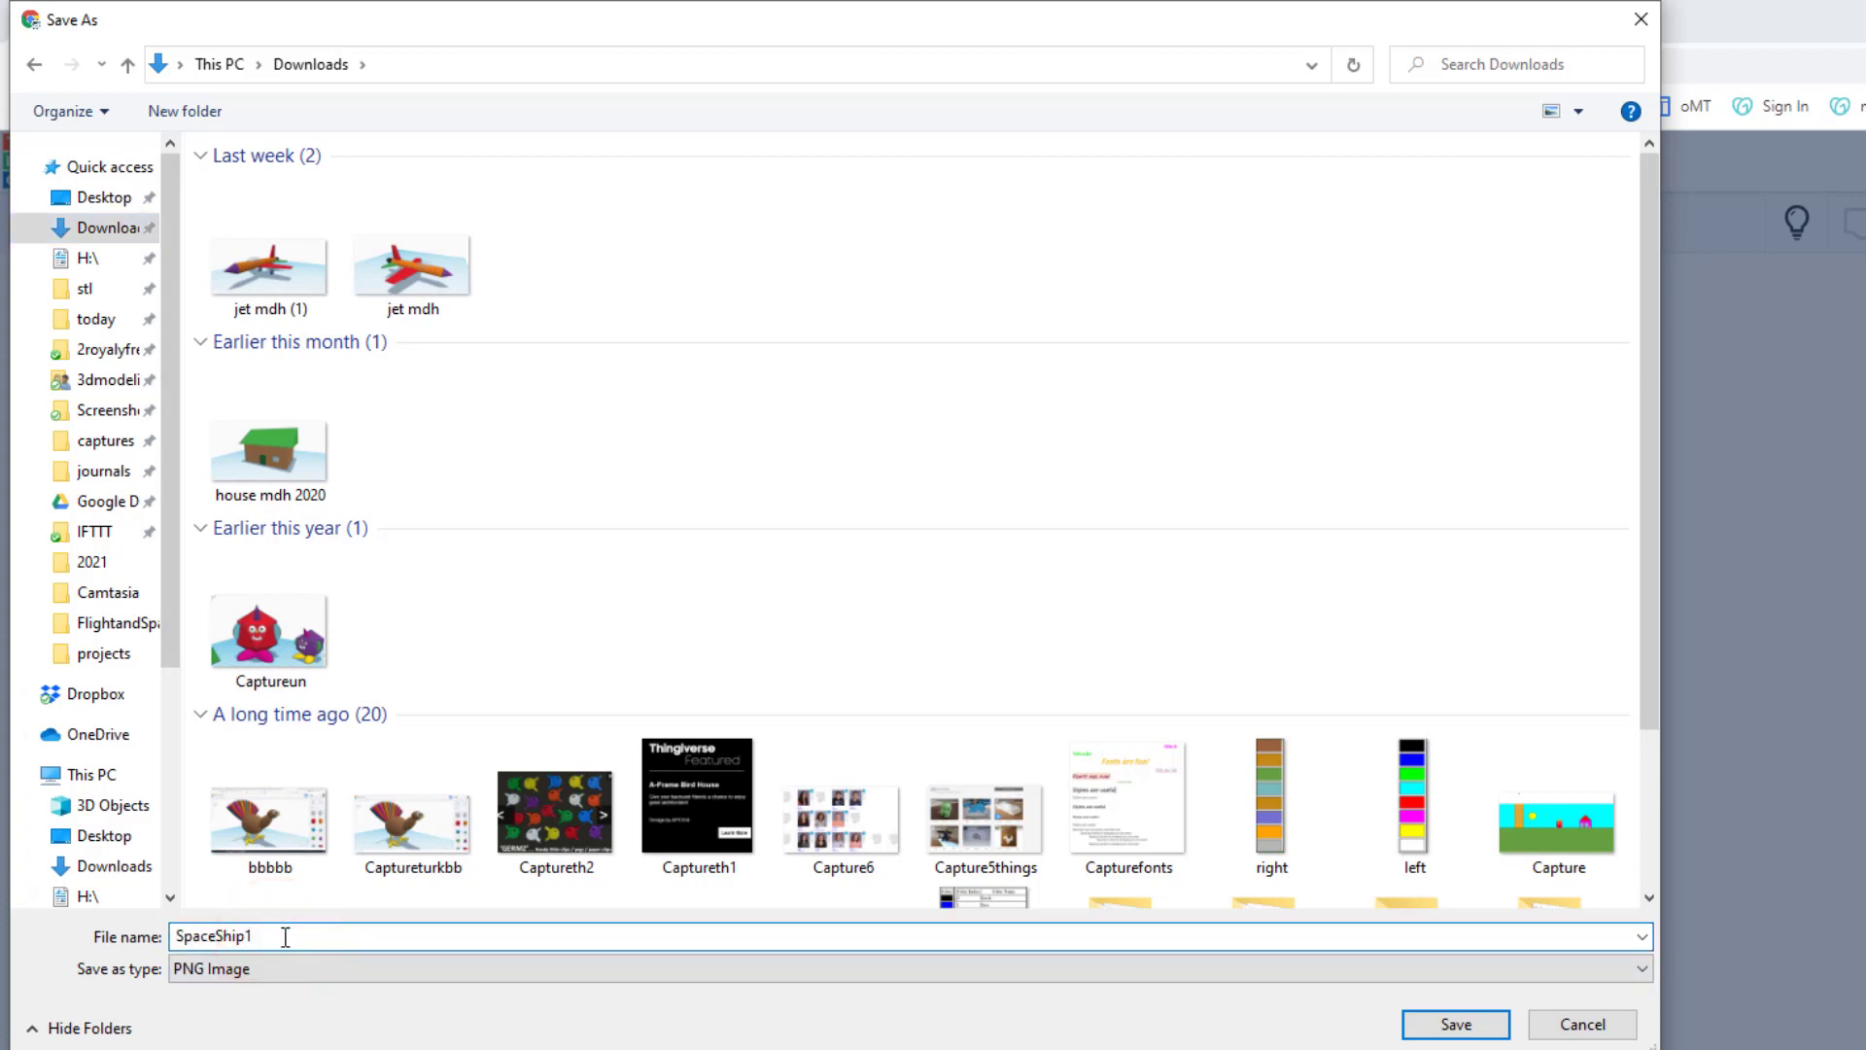
{"action": "left_click", "coordinate": [1460, 1025]}
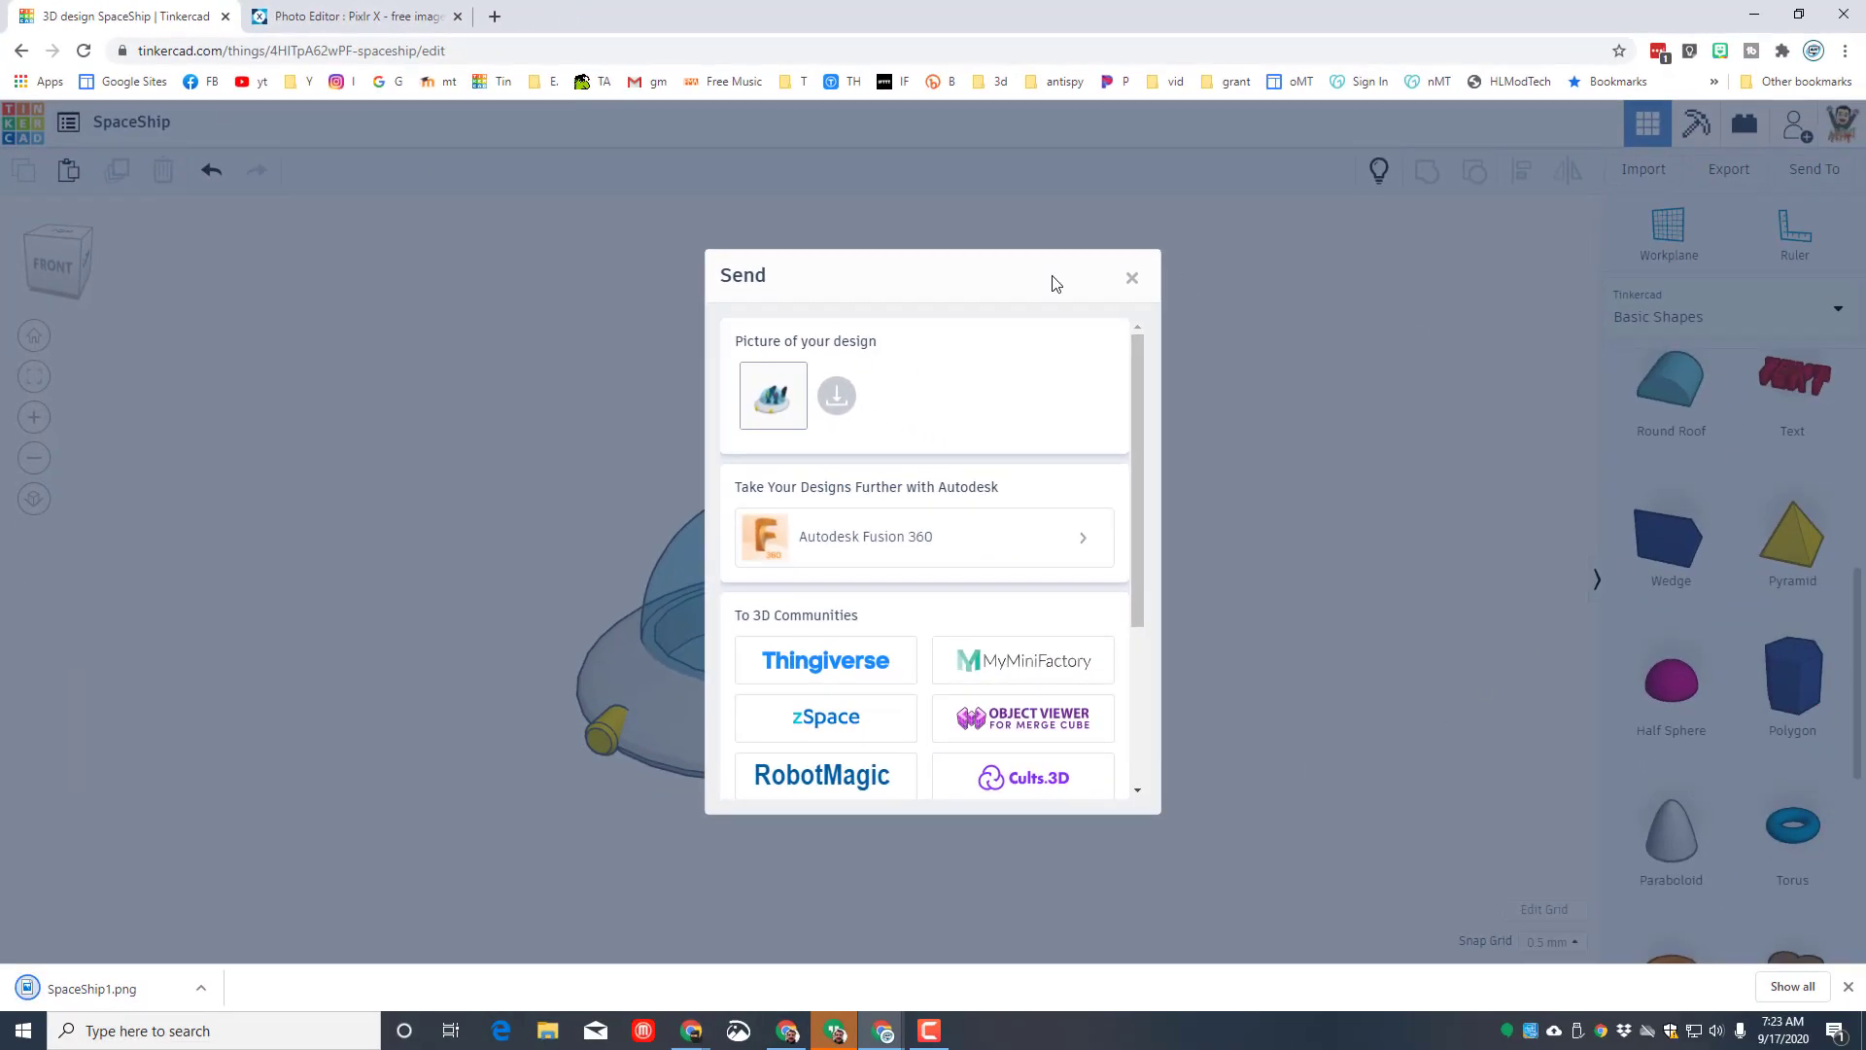
{"action": "left_click", "coordinate": [1134, 279]}
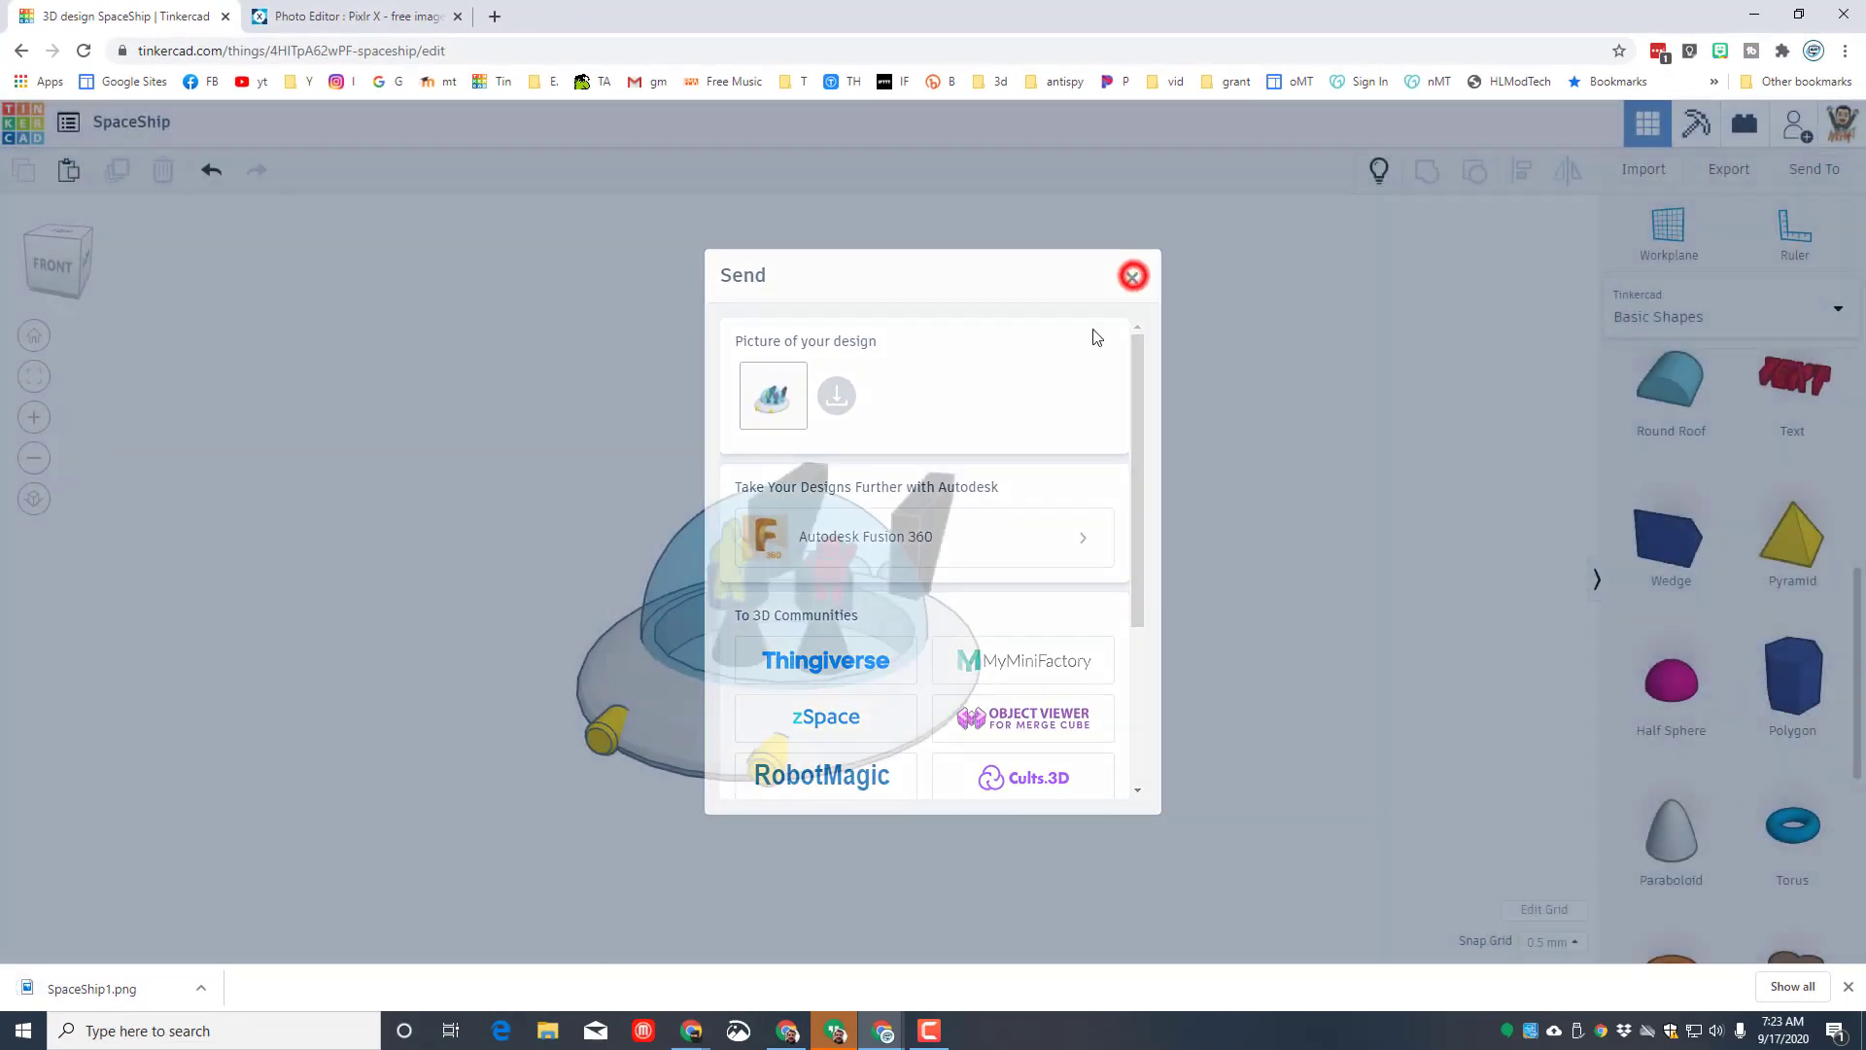
Switch to Pixlr X and set up a new image with the Full HD 1920x1080 preset, clearing its default name
{"action": "left_click", "coordinate": [350, 16]}
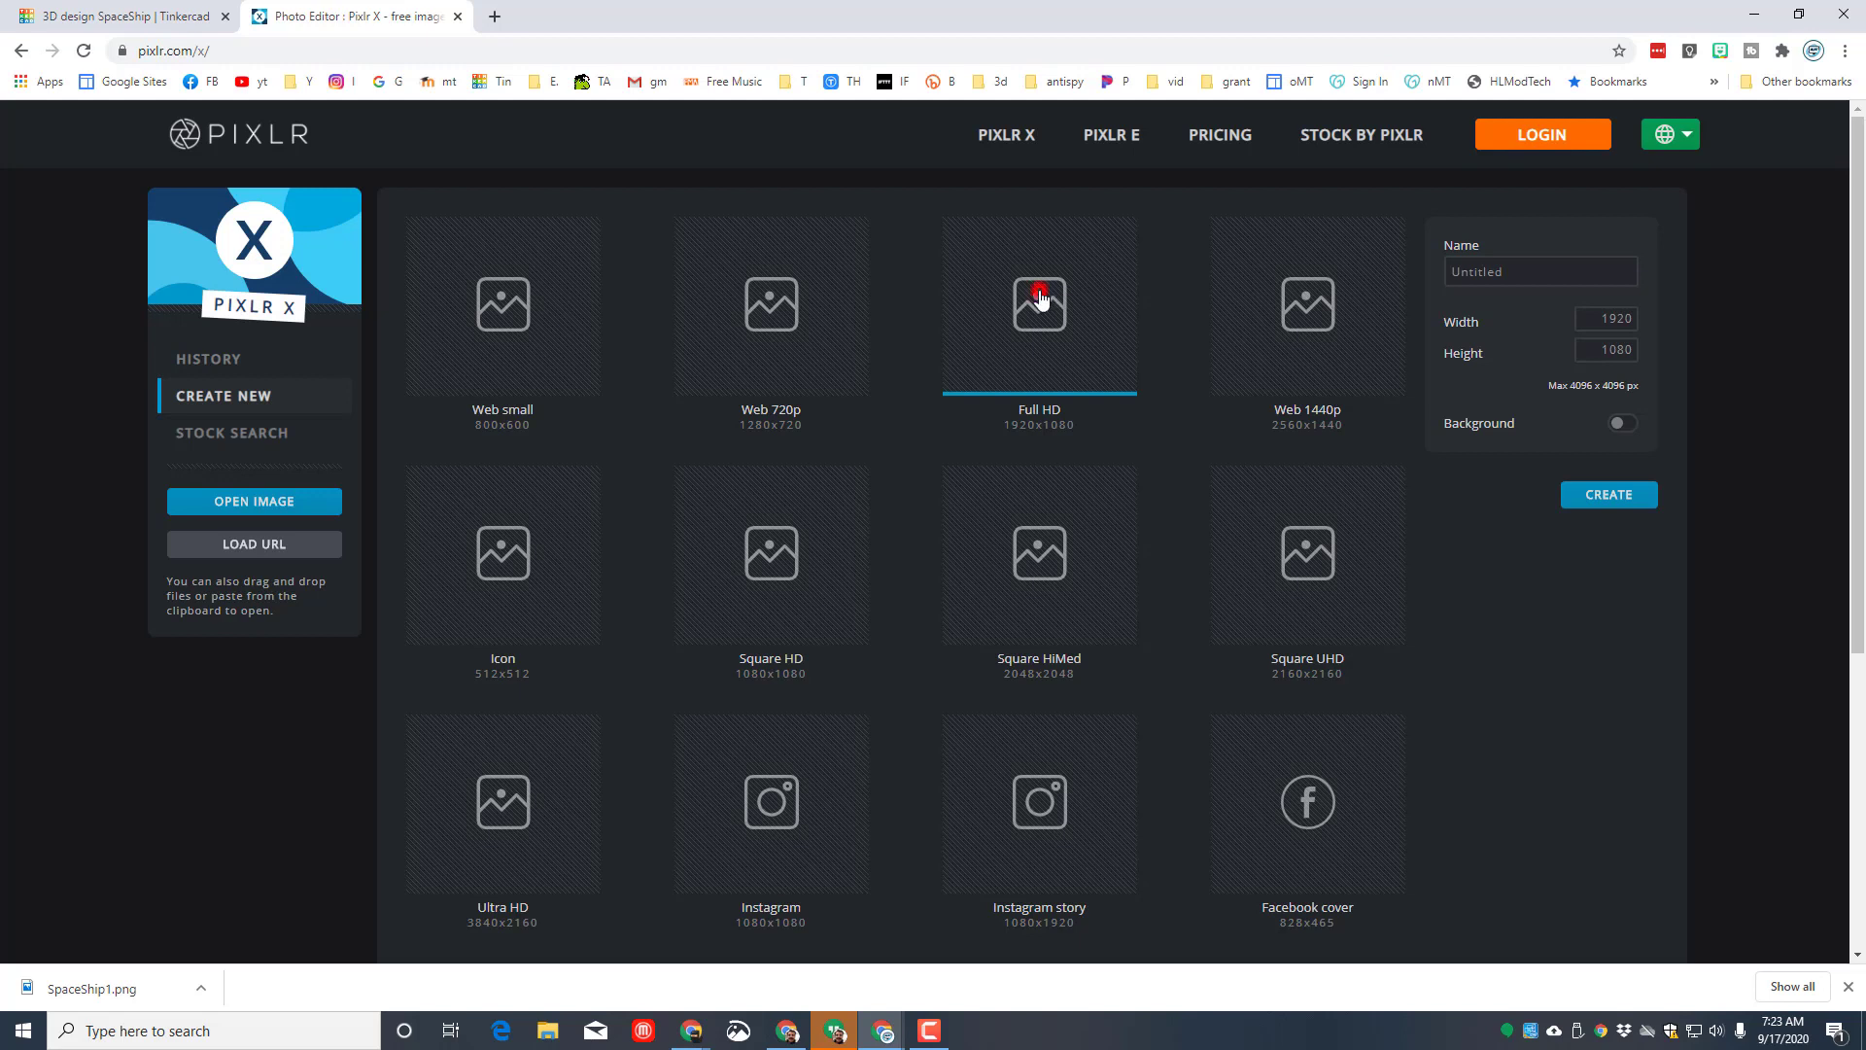
{"action": "left_click", "coordinate": [1505, 263]}
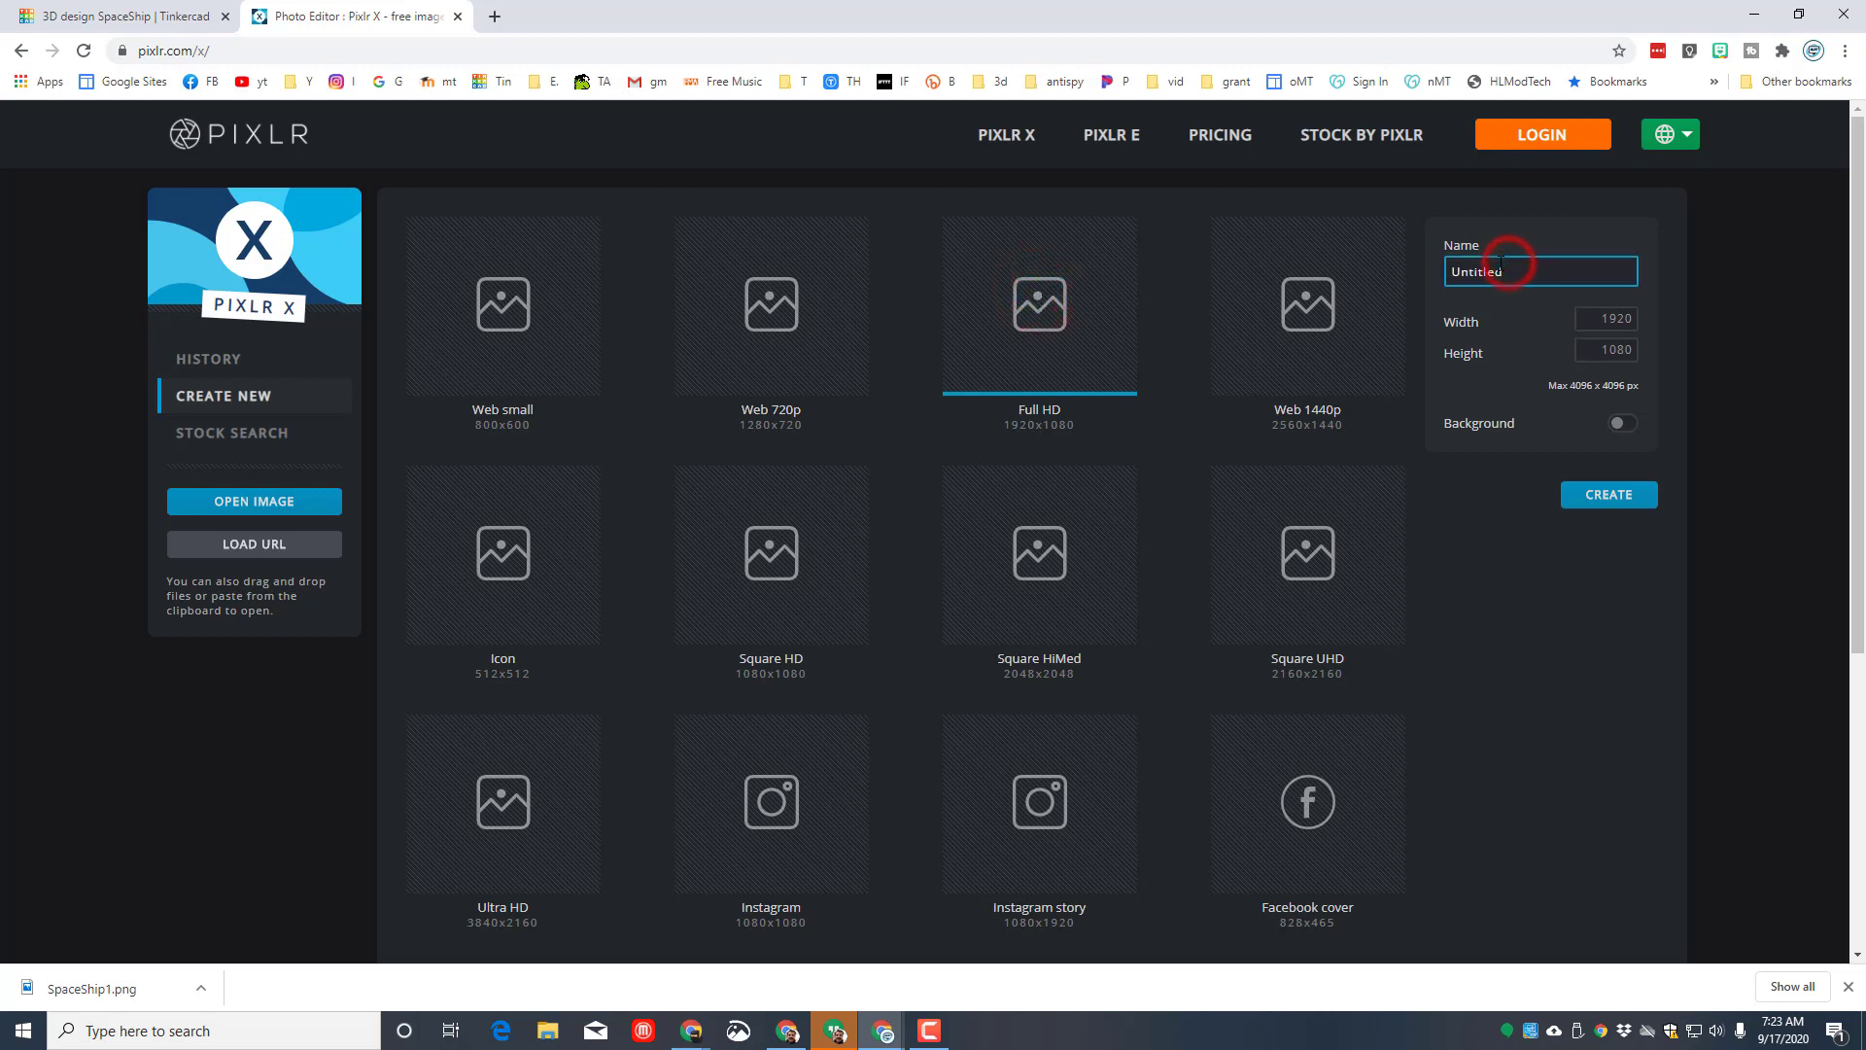
{"action": "key", "text": "BackSpace"}
{"action": "key", "text": "BackSpace"}
{"action": "left_click", "coordinate": [1604, 497]}
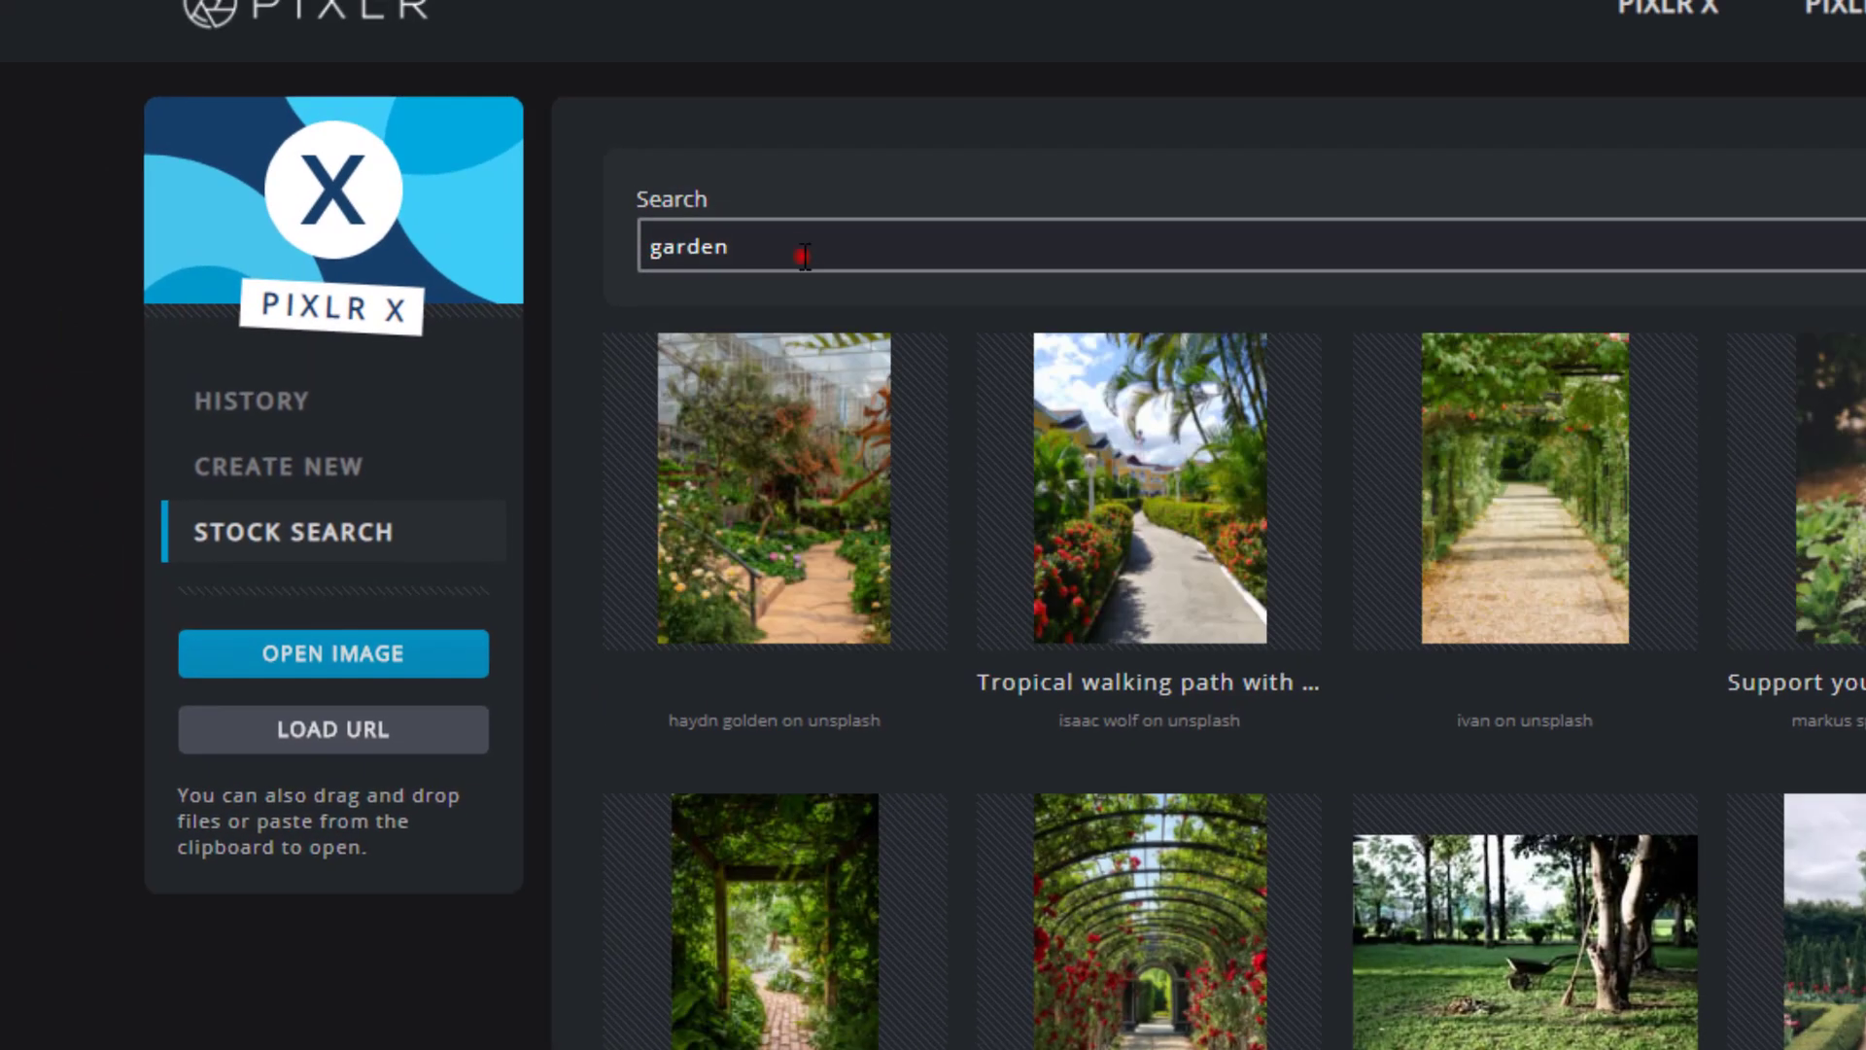
Search the Pixlr stock images for "space" and browse the backgrounds
{"action": "left_click", "coordinate": [803, 251]}
{"action": "double_click", "coordinate": [719, 243]}
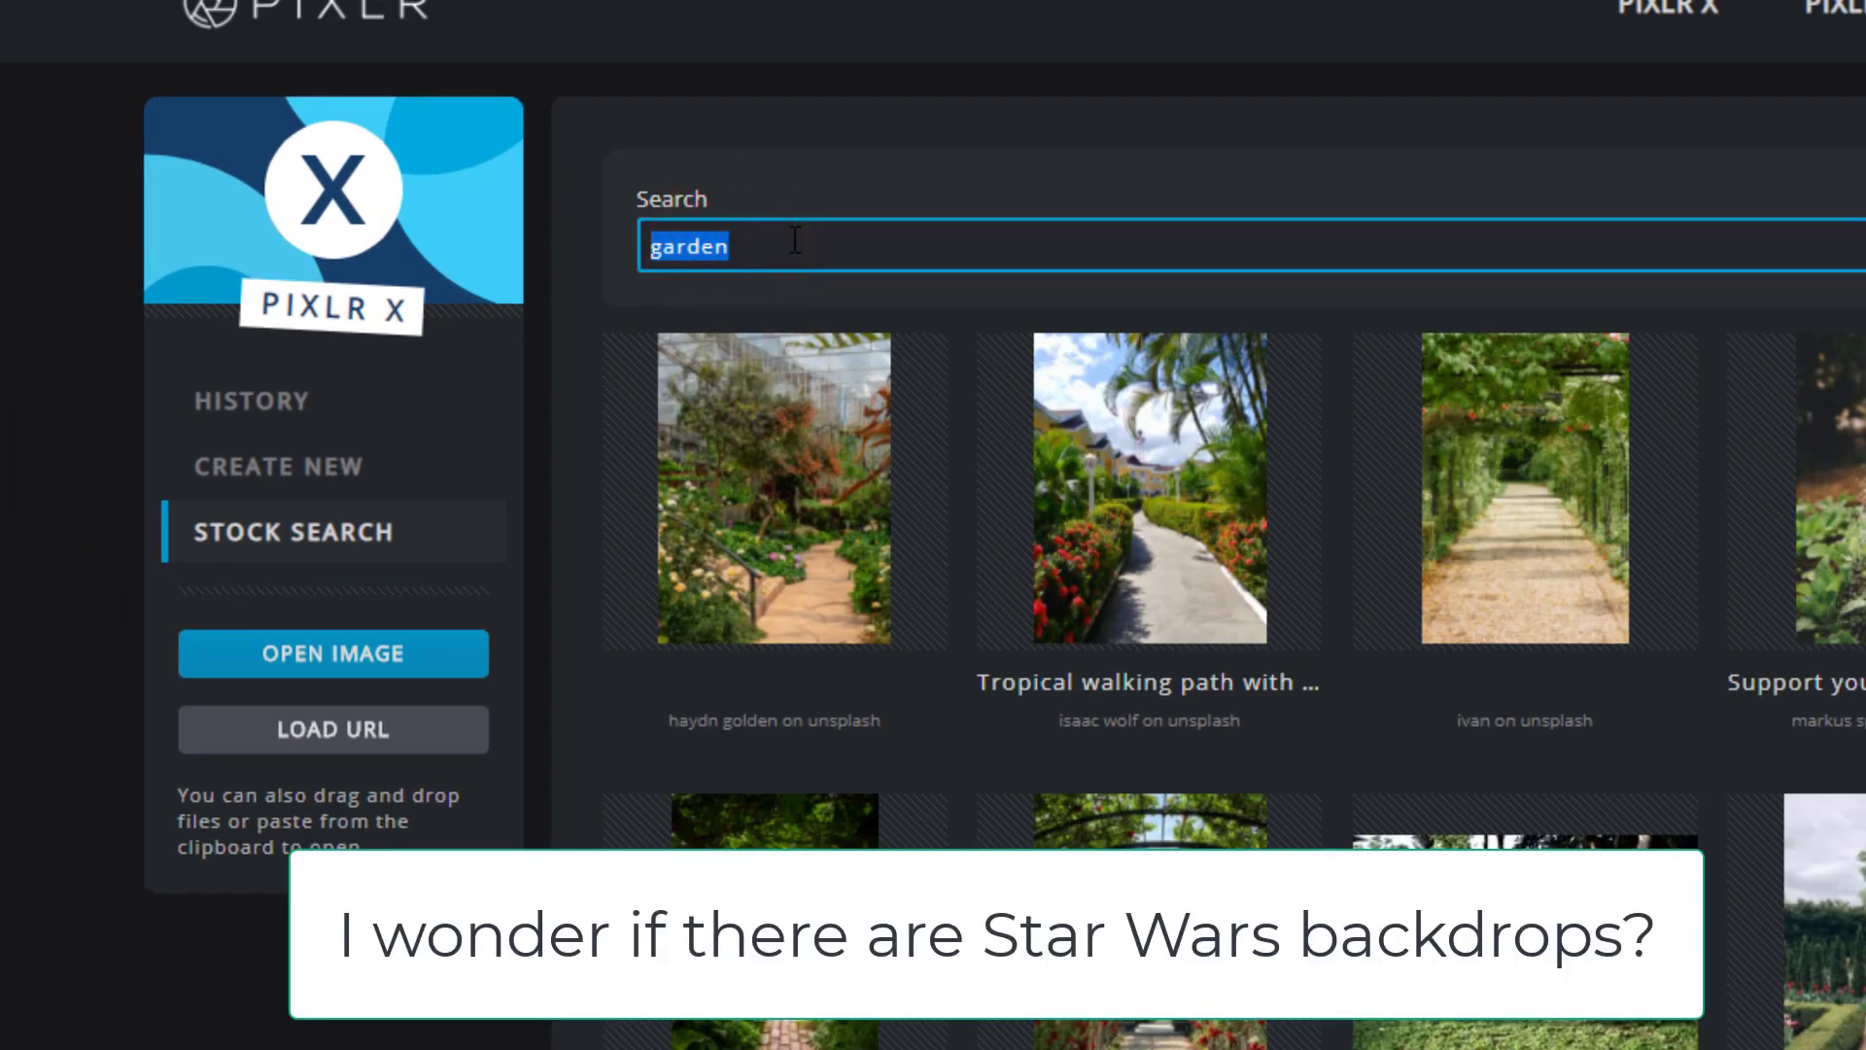
{"action": "type", "text": "space"}
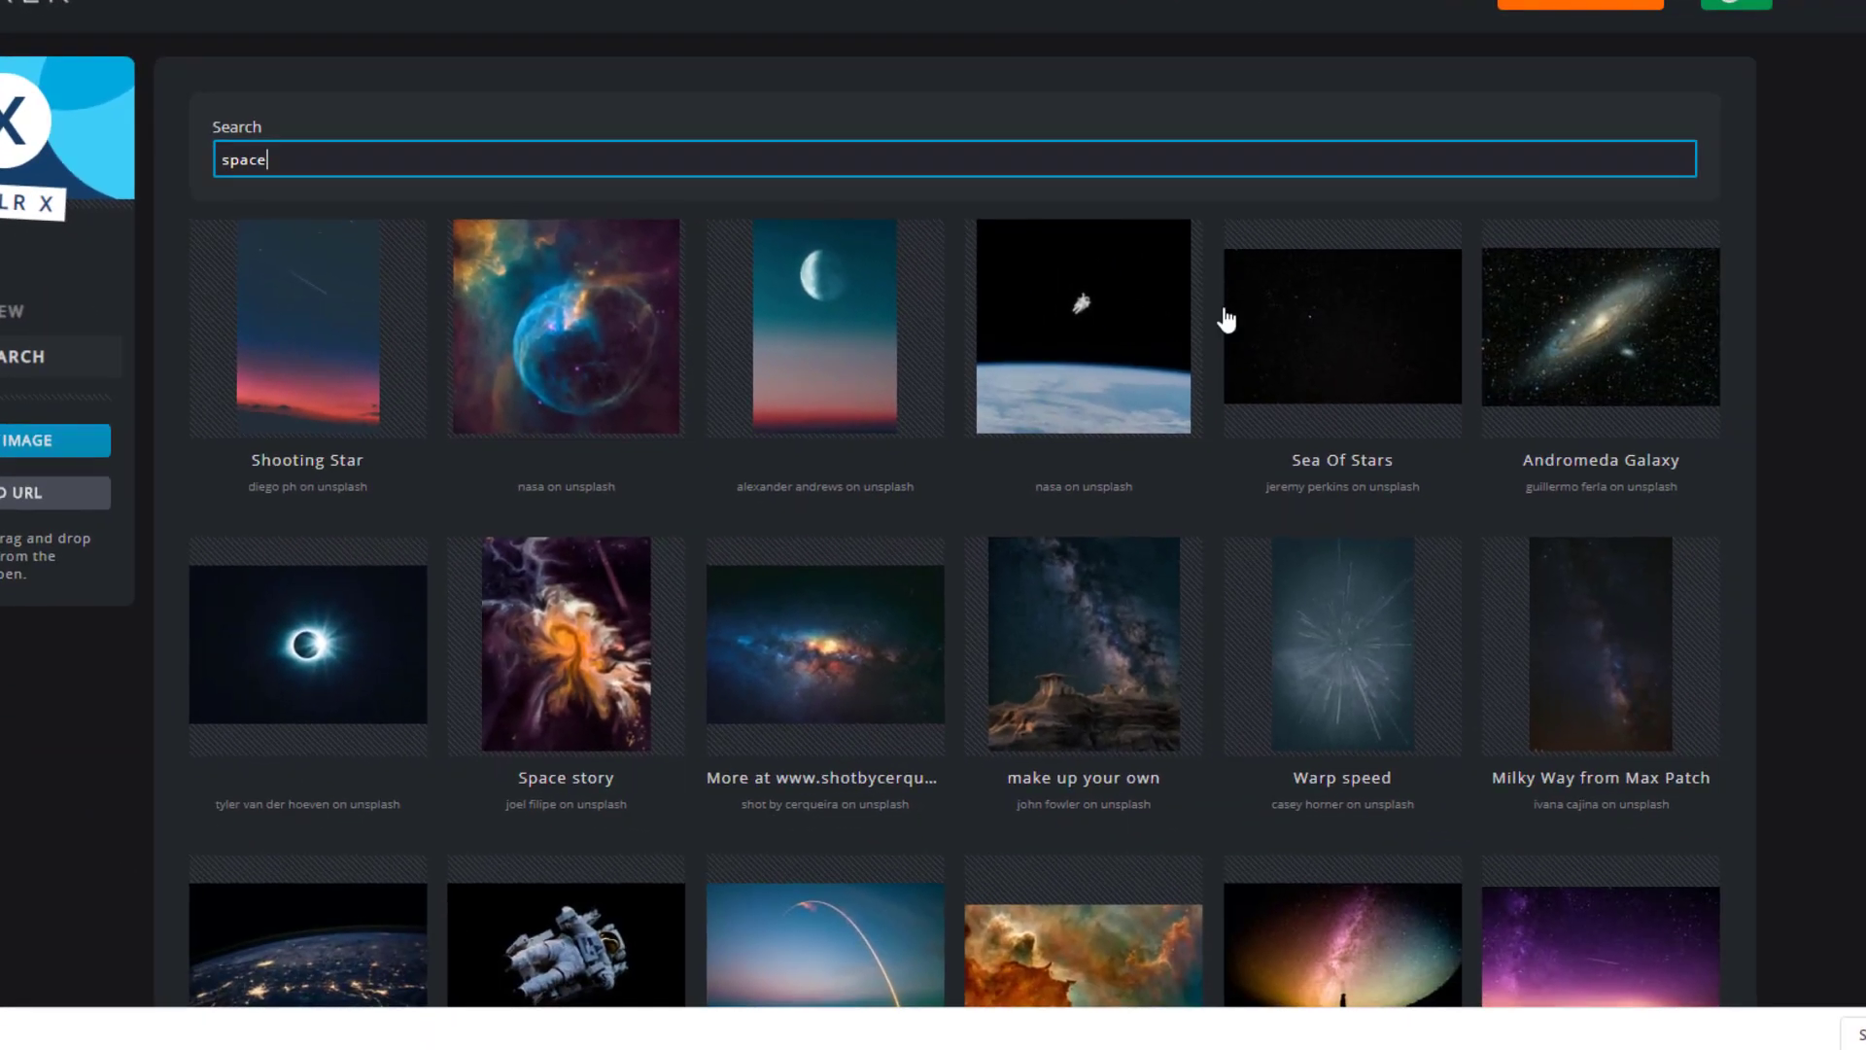
{"action": "scroll", "coordinate": [1226, 317], "scroll_direction": "down", "scroll_amount": 3}
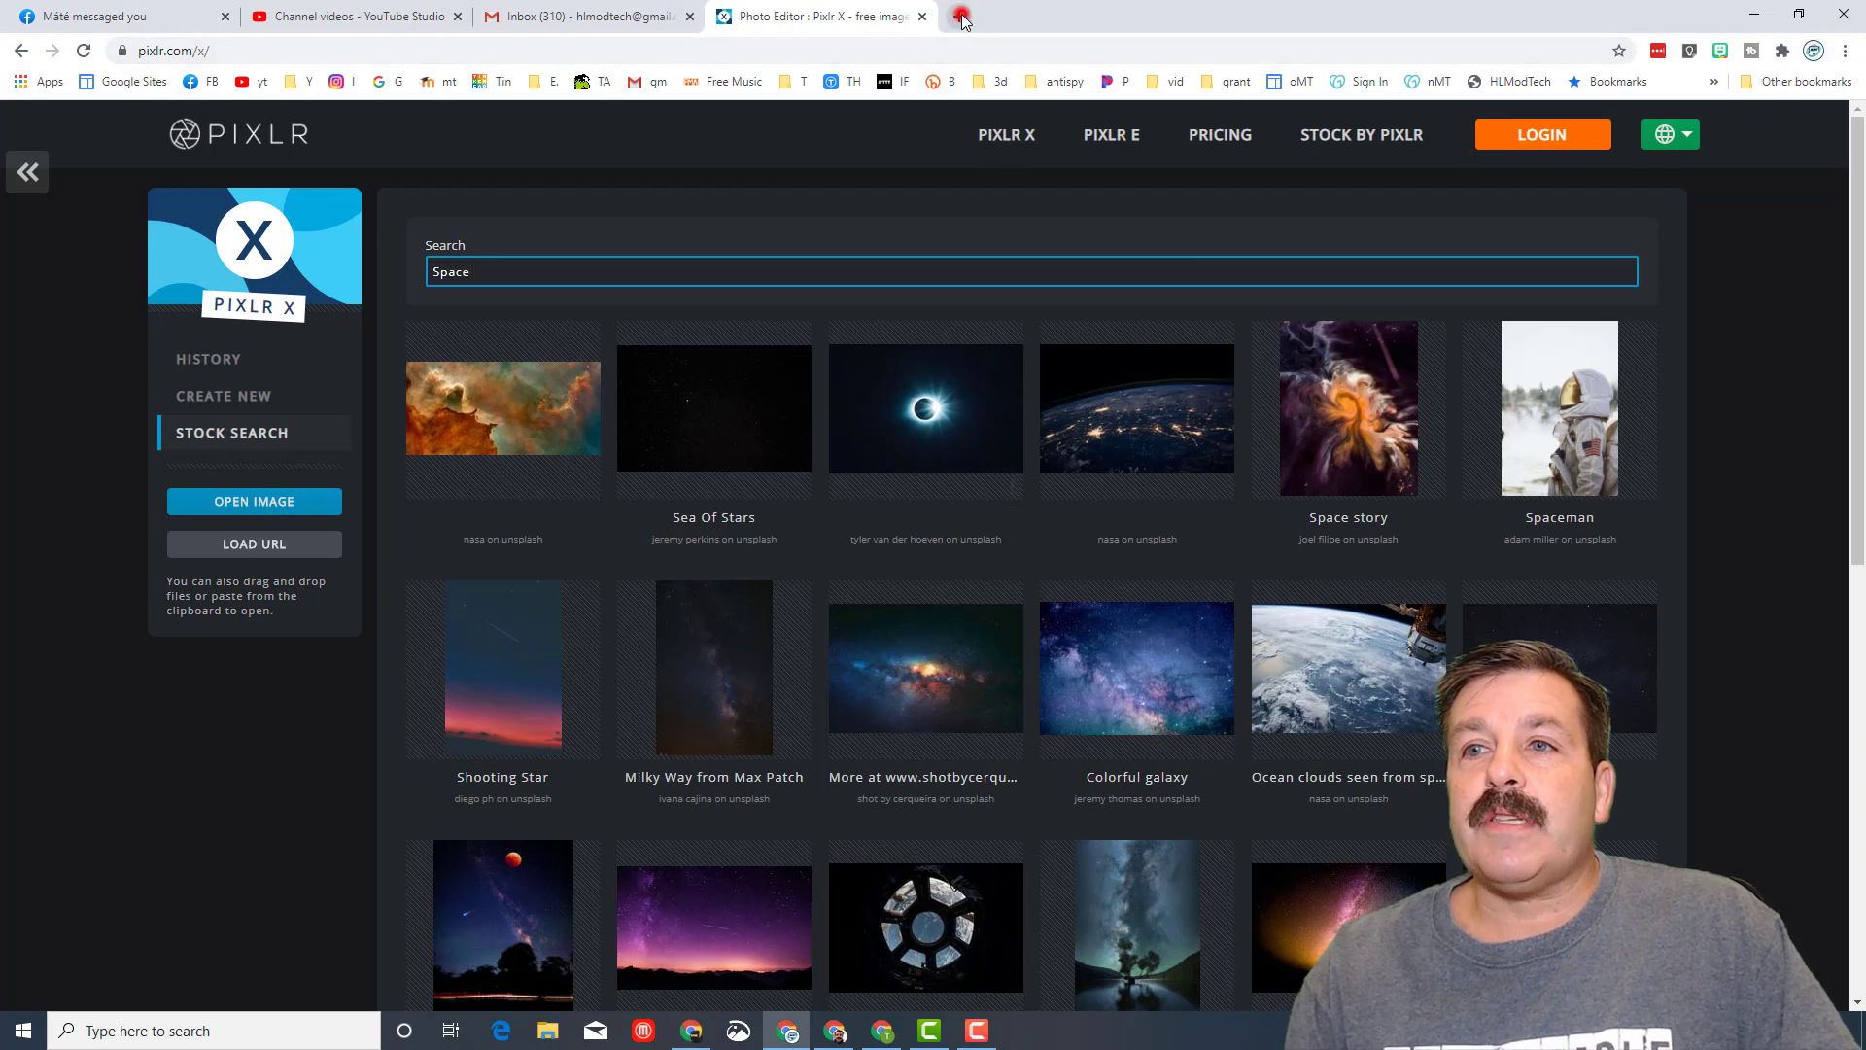
Search Google Images for "space" in a new tab and filter the pictures to high resolution
{"action": "left_click", "coordinate": [961, 20]}
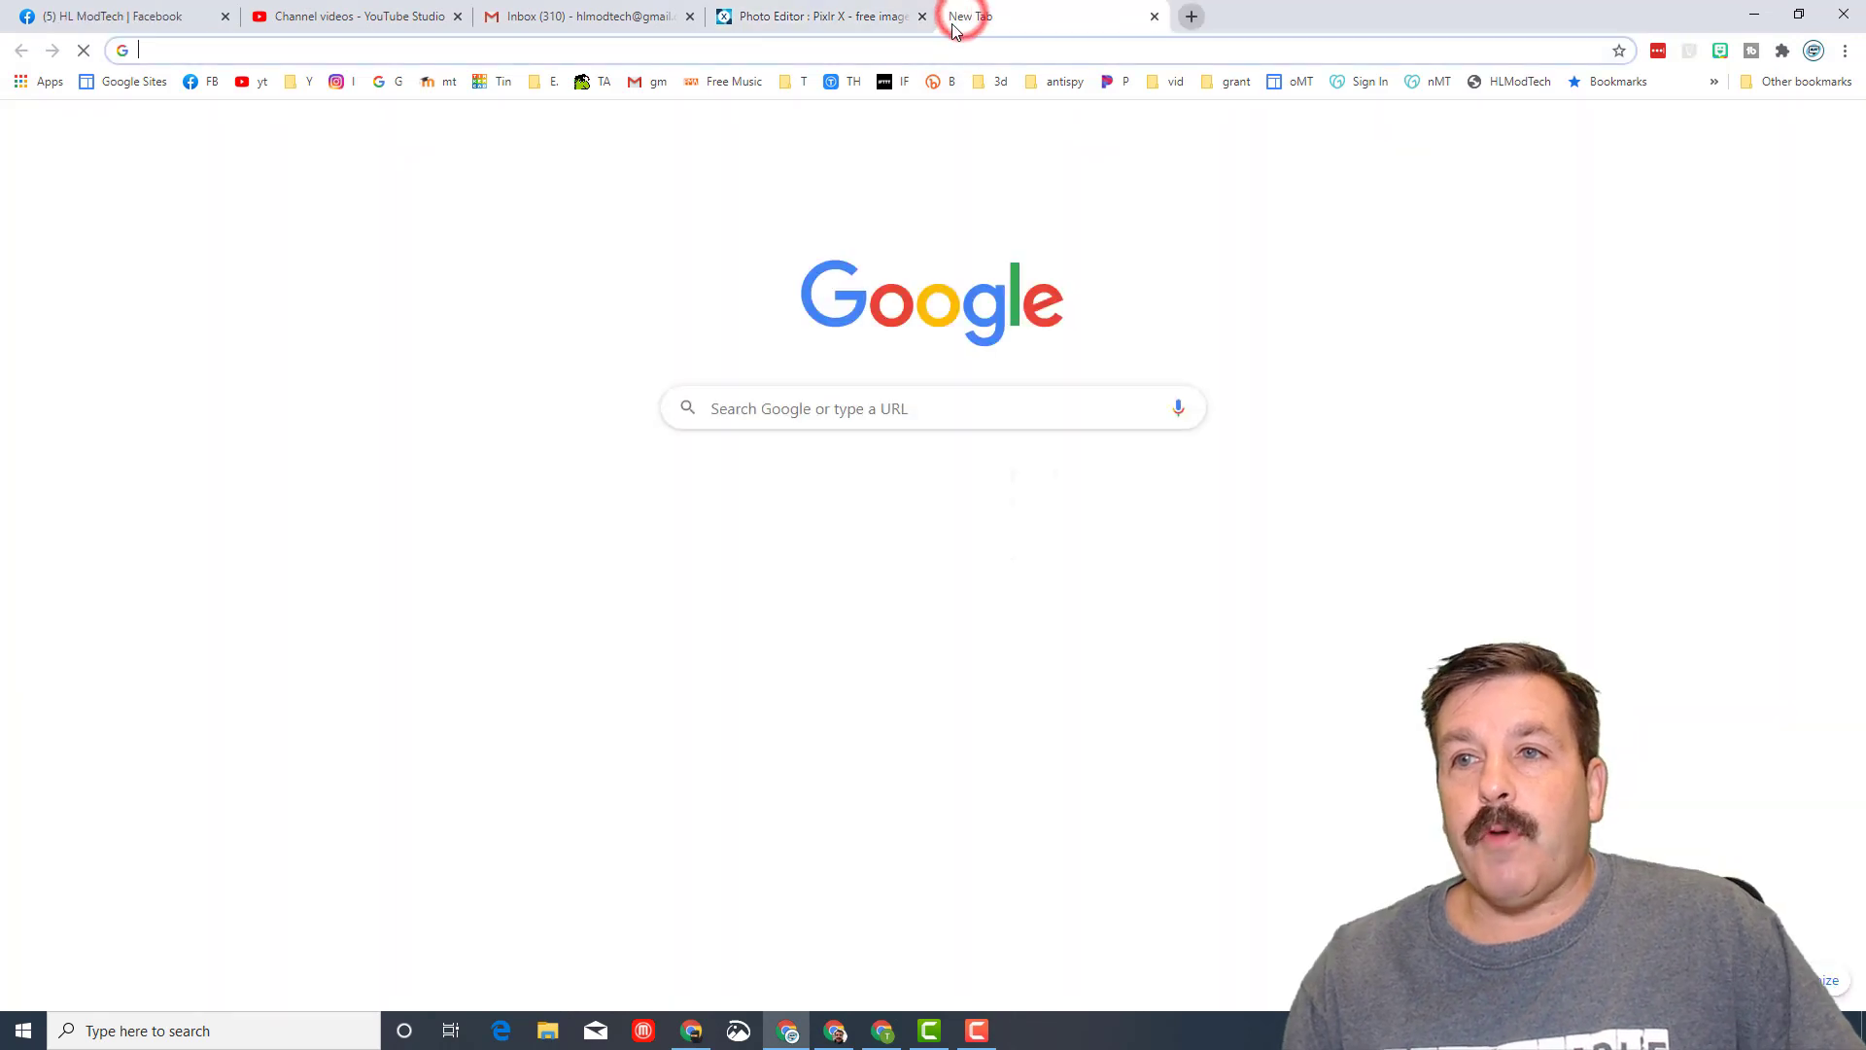
{"action": "left_click", "coordinate": [787, 406]}
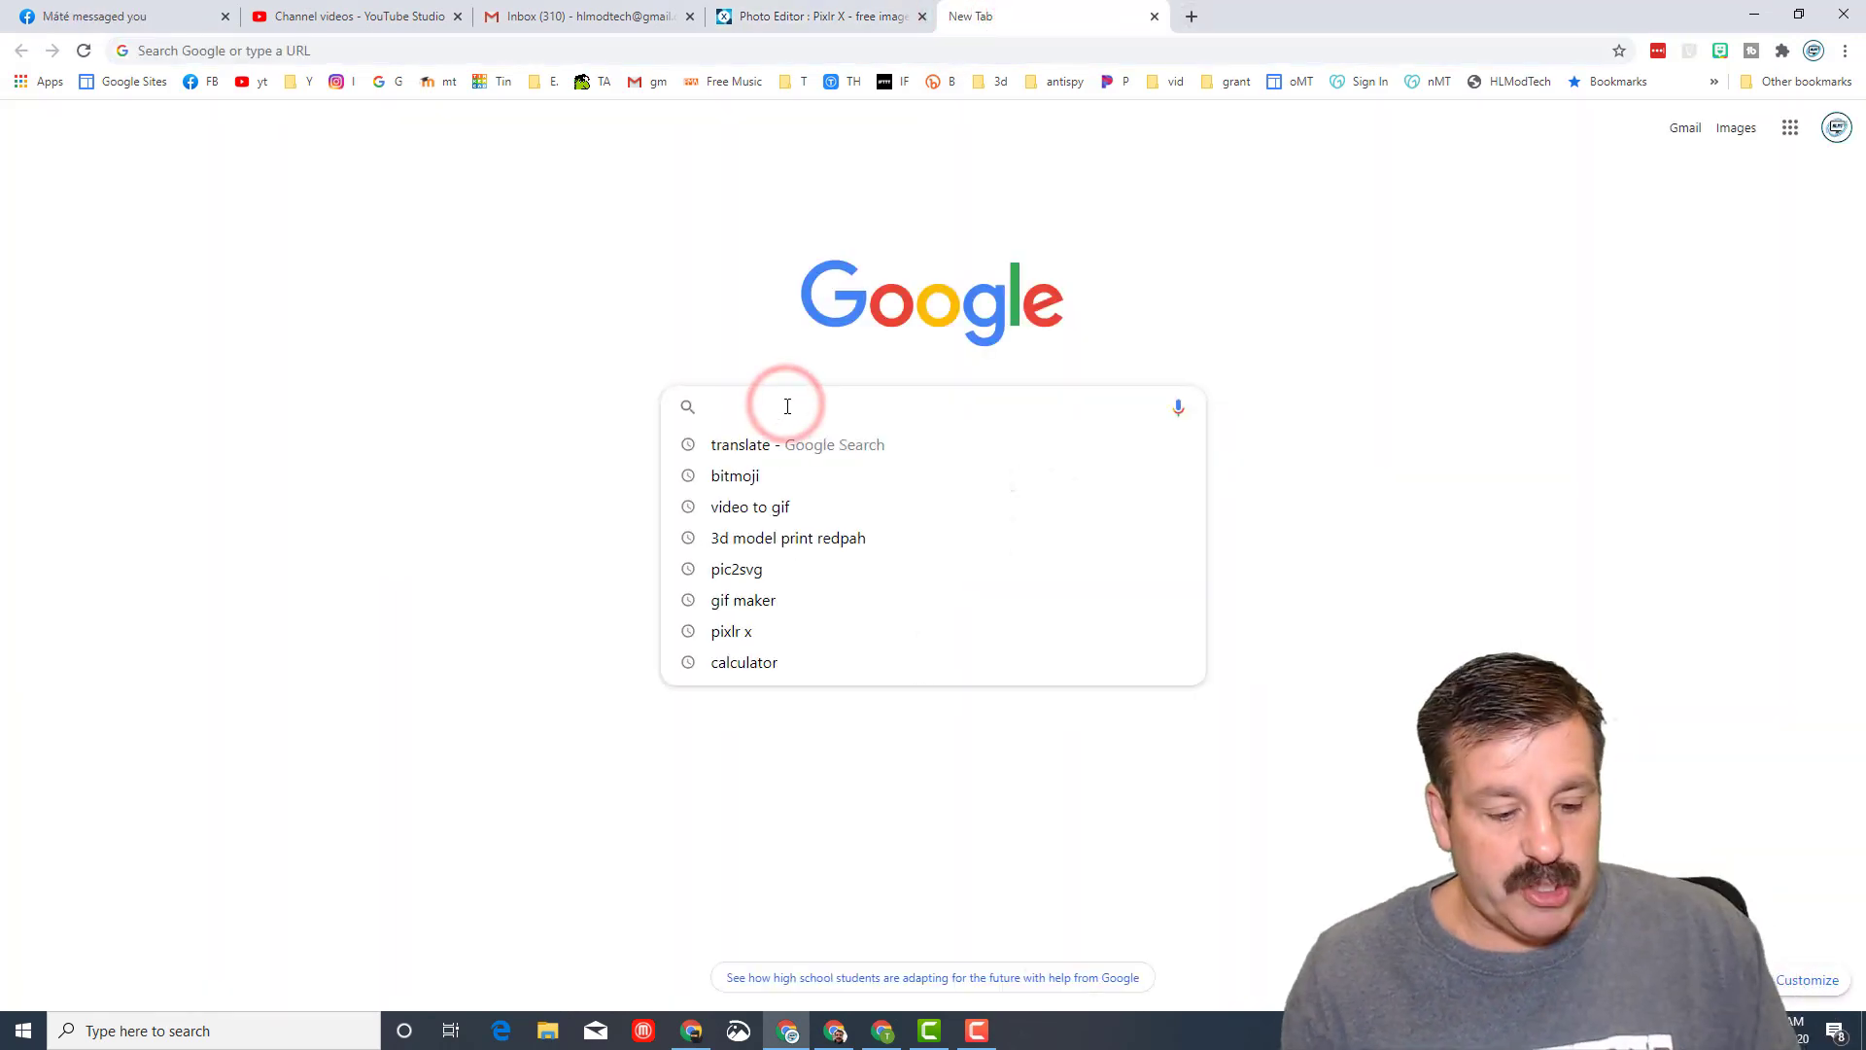
{"action": "type", "text": "space"}
{"action": "key", "text": "Return"}
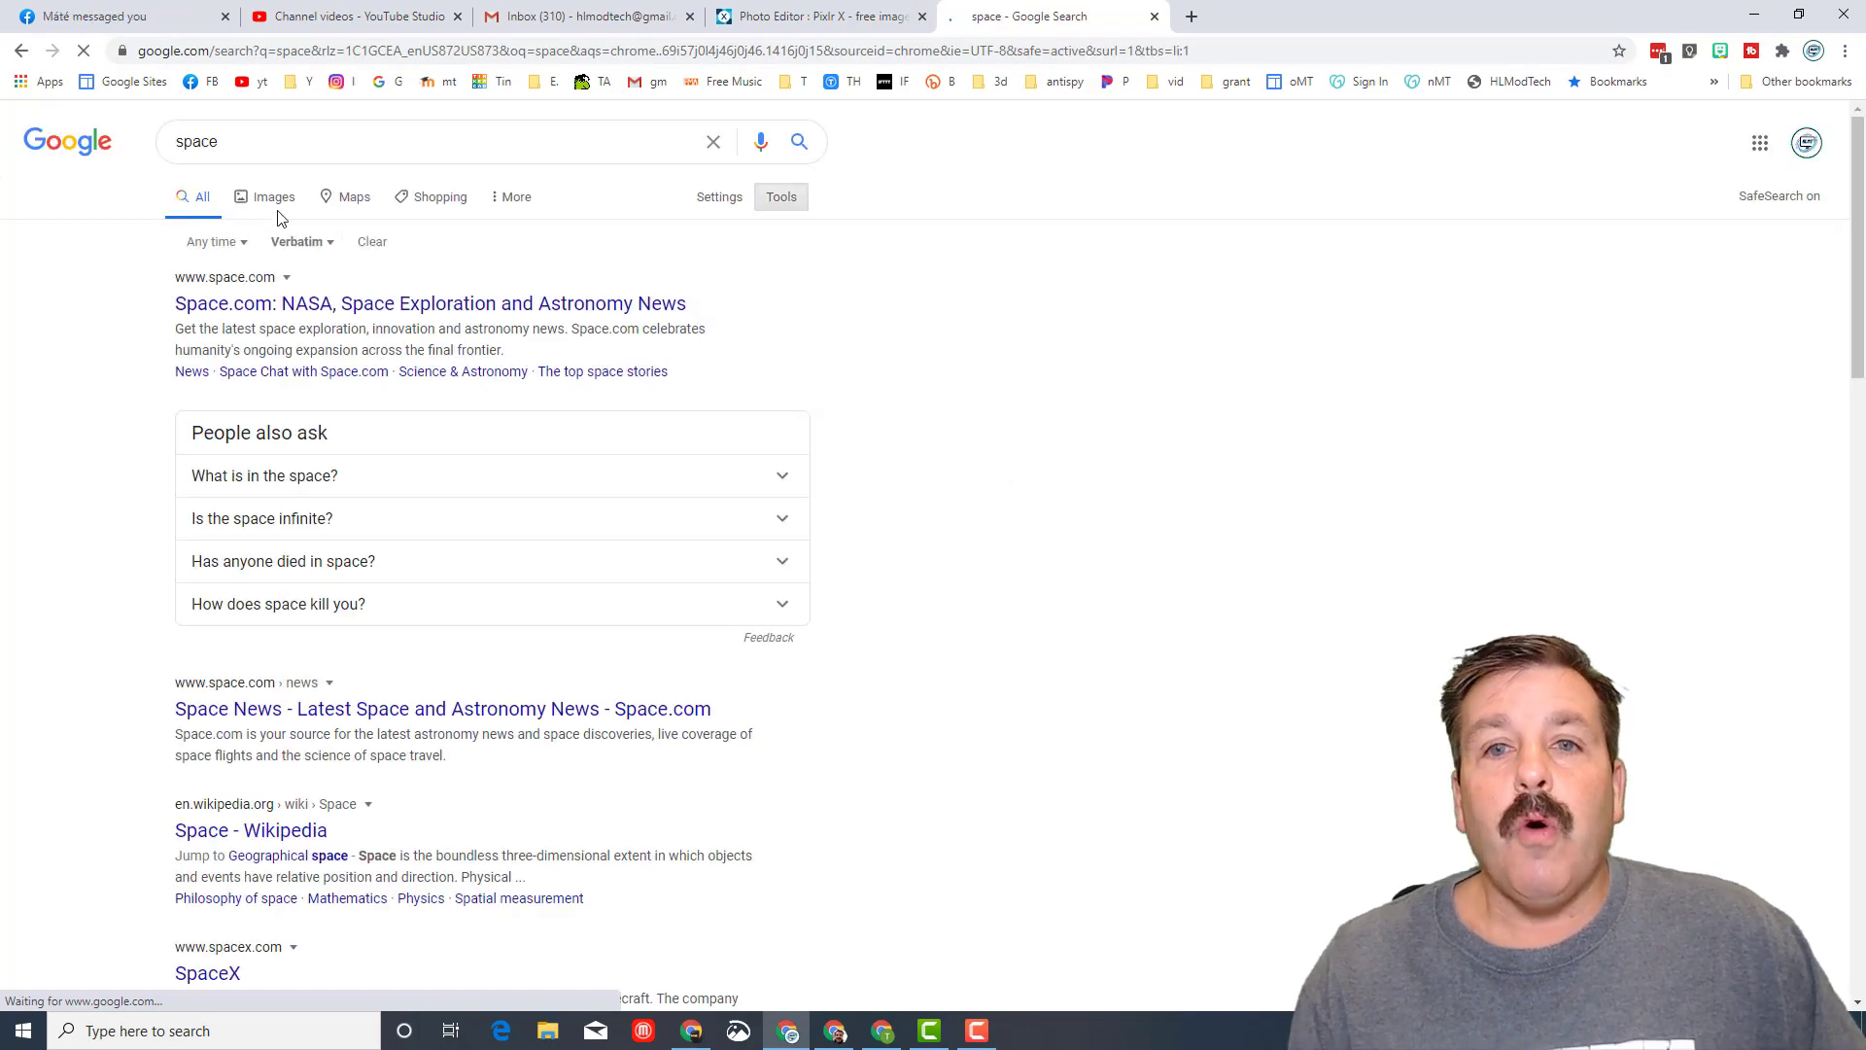
{"action": "left_click", "coordinate": [367, 161]}
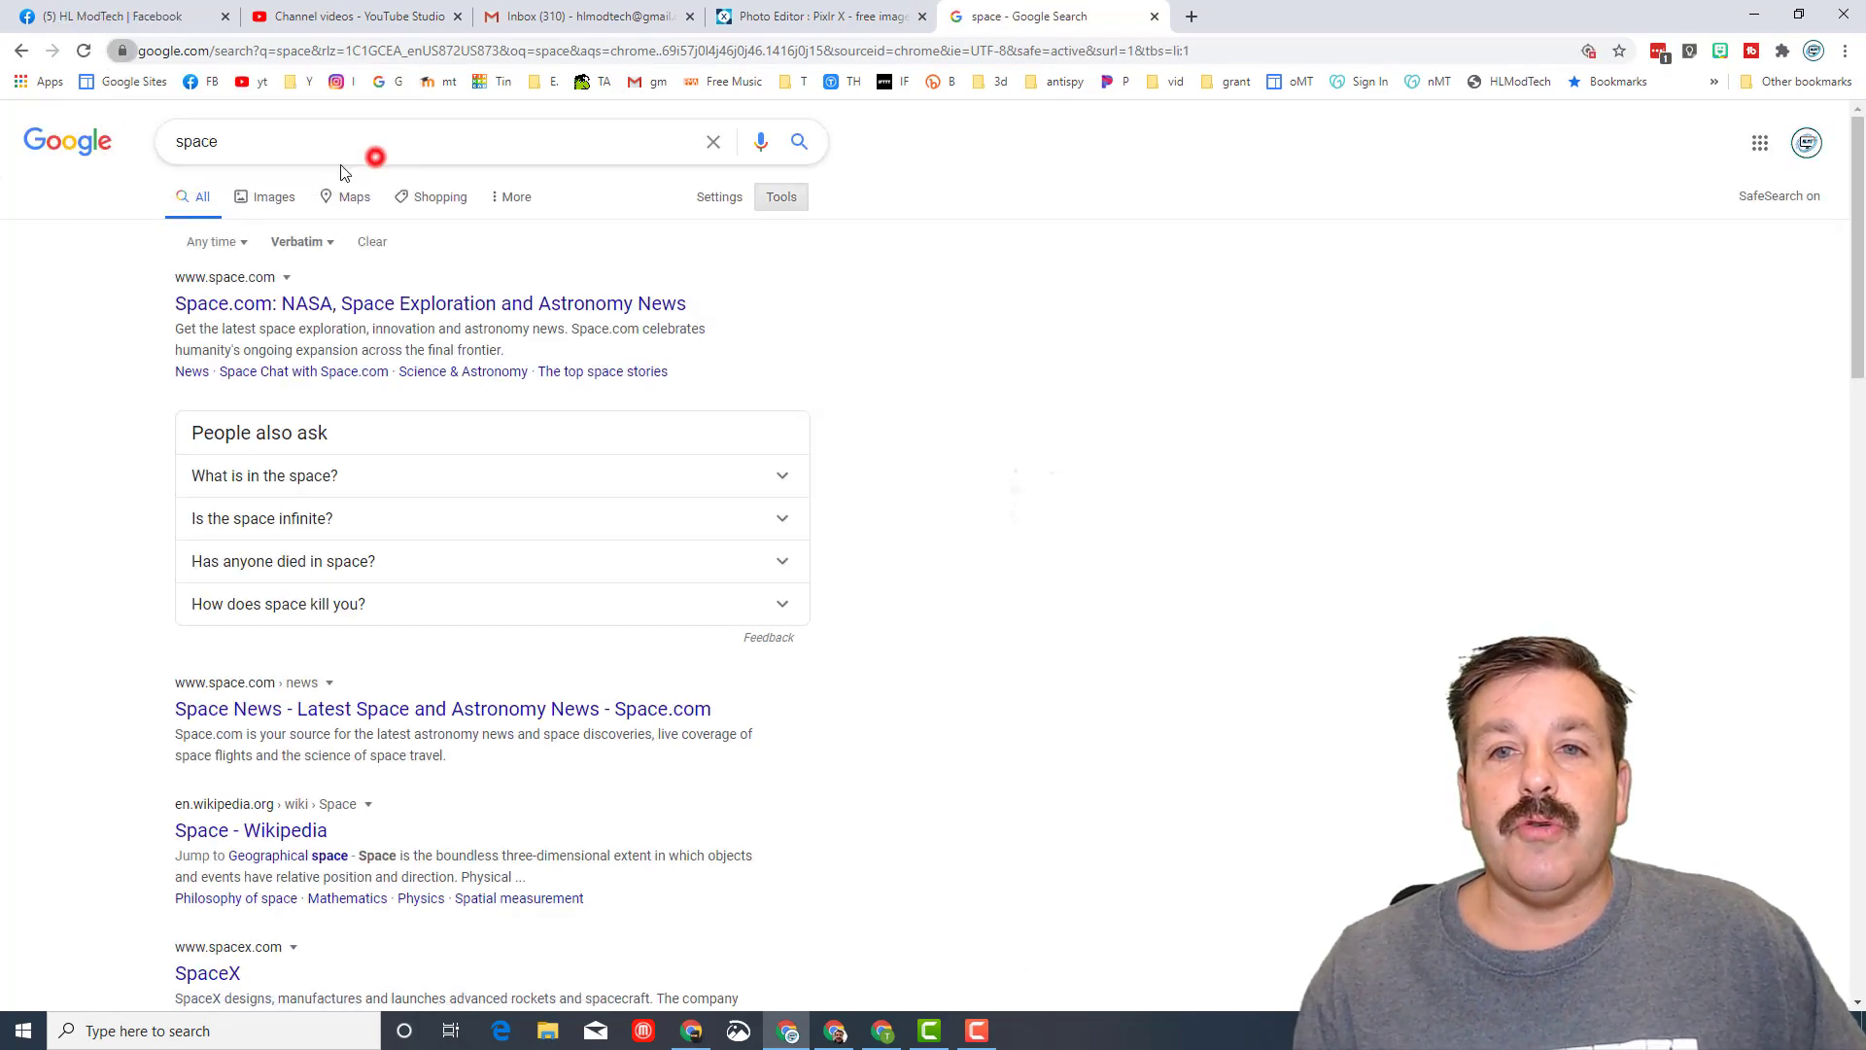
{"action": "left_click", "coordinate": [262, 195]}
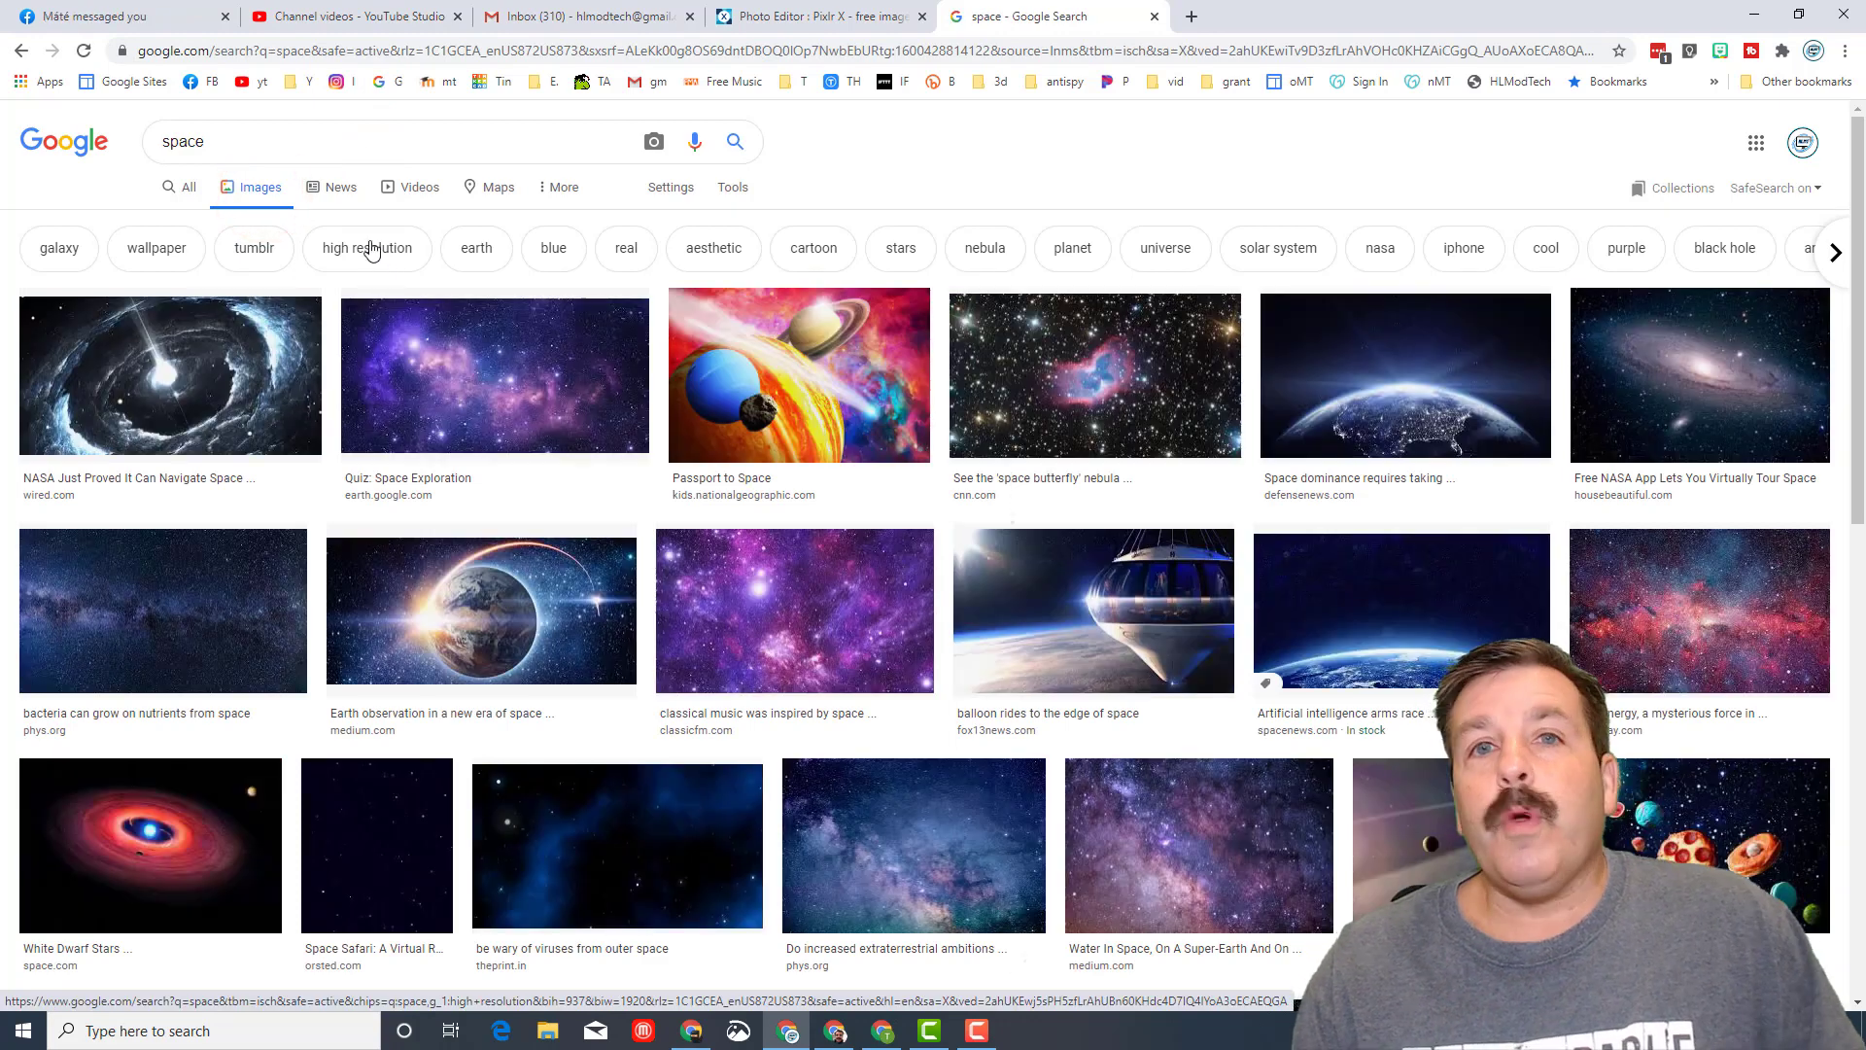
{"action": "left_click", "coordinate": [369, 253]}
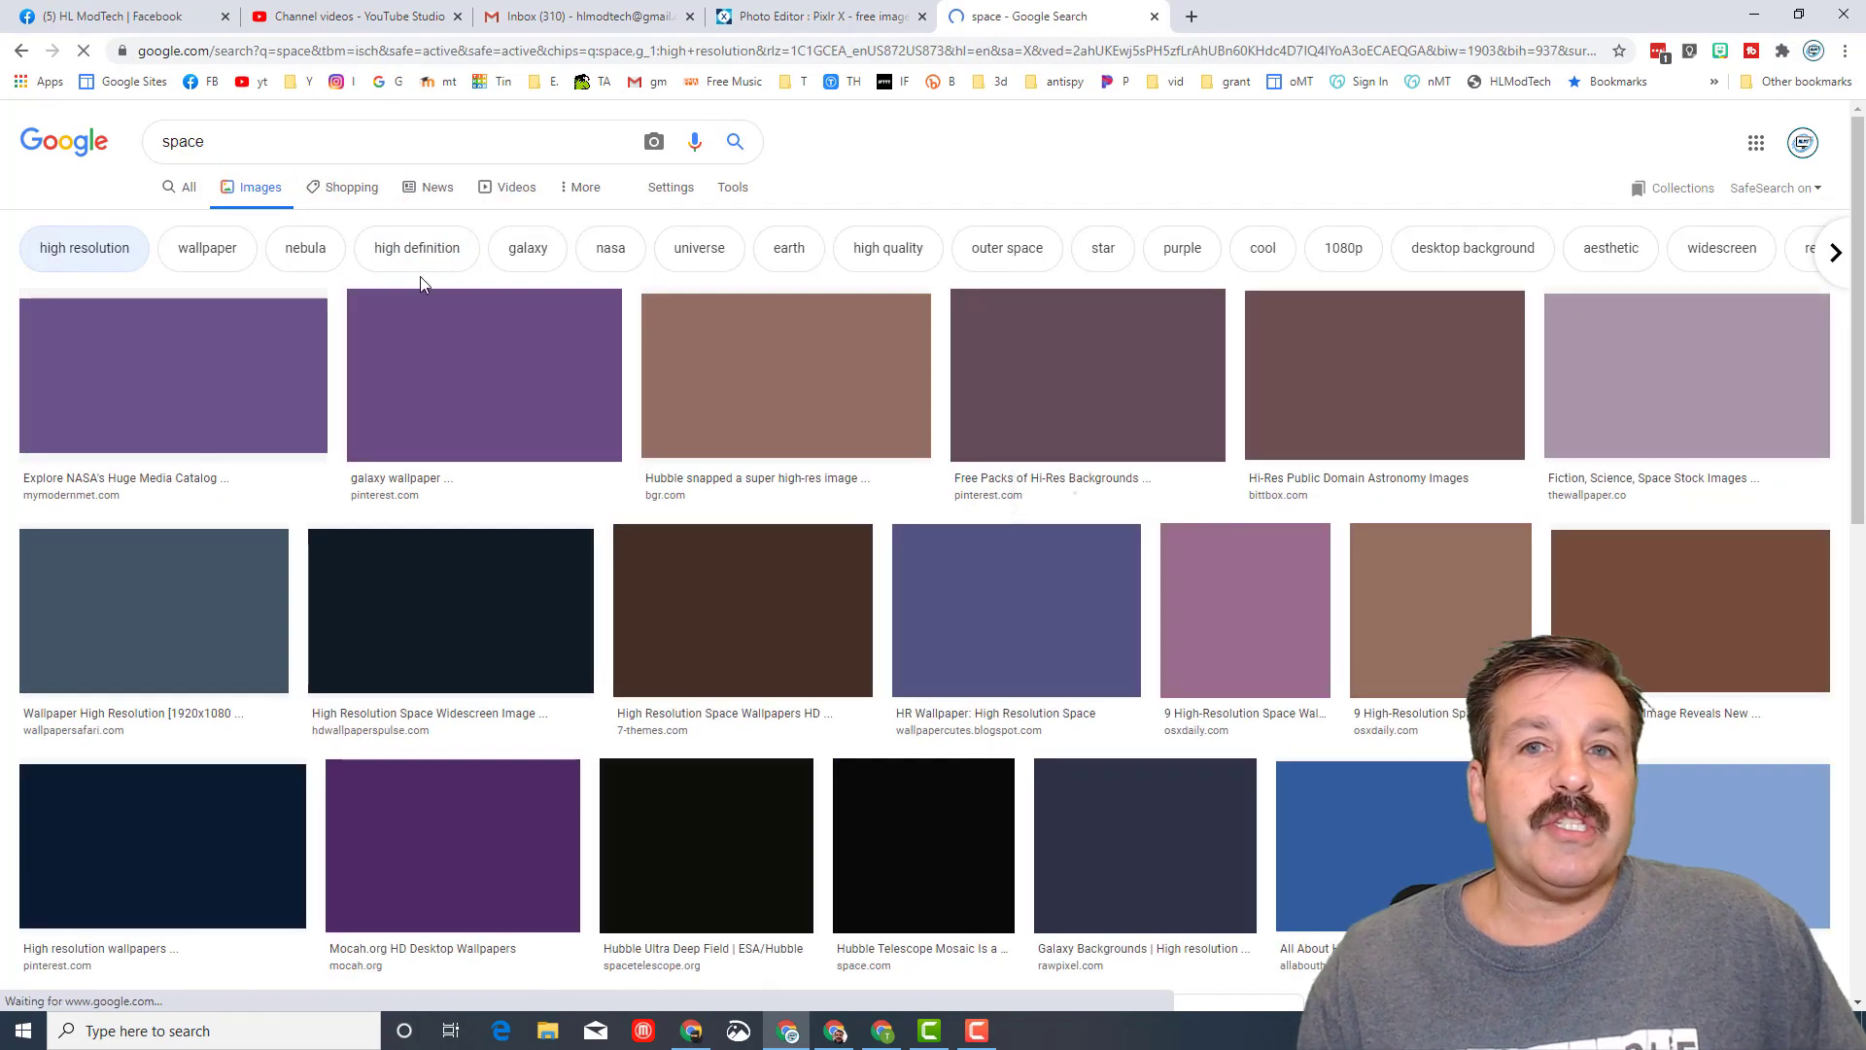
Copy the WallpaperSafari space image with two green planets and falling meteors, and switch back to Pixlr X
{"action": "scroll", "coordinate": [806, 457], "scroll_direction": "down", "scroll_amount": 3}
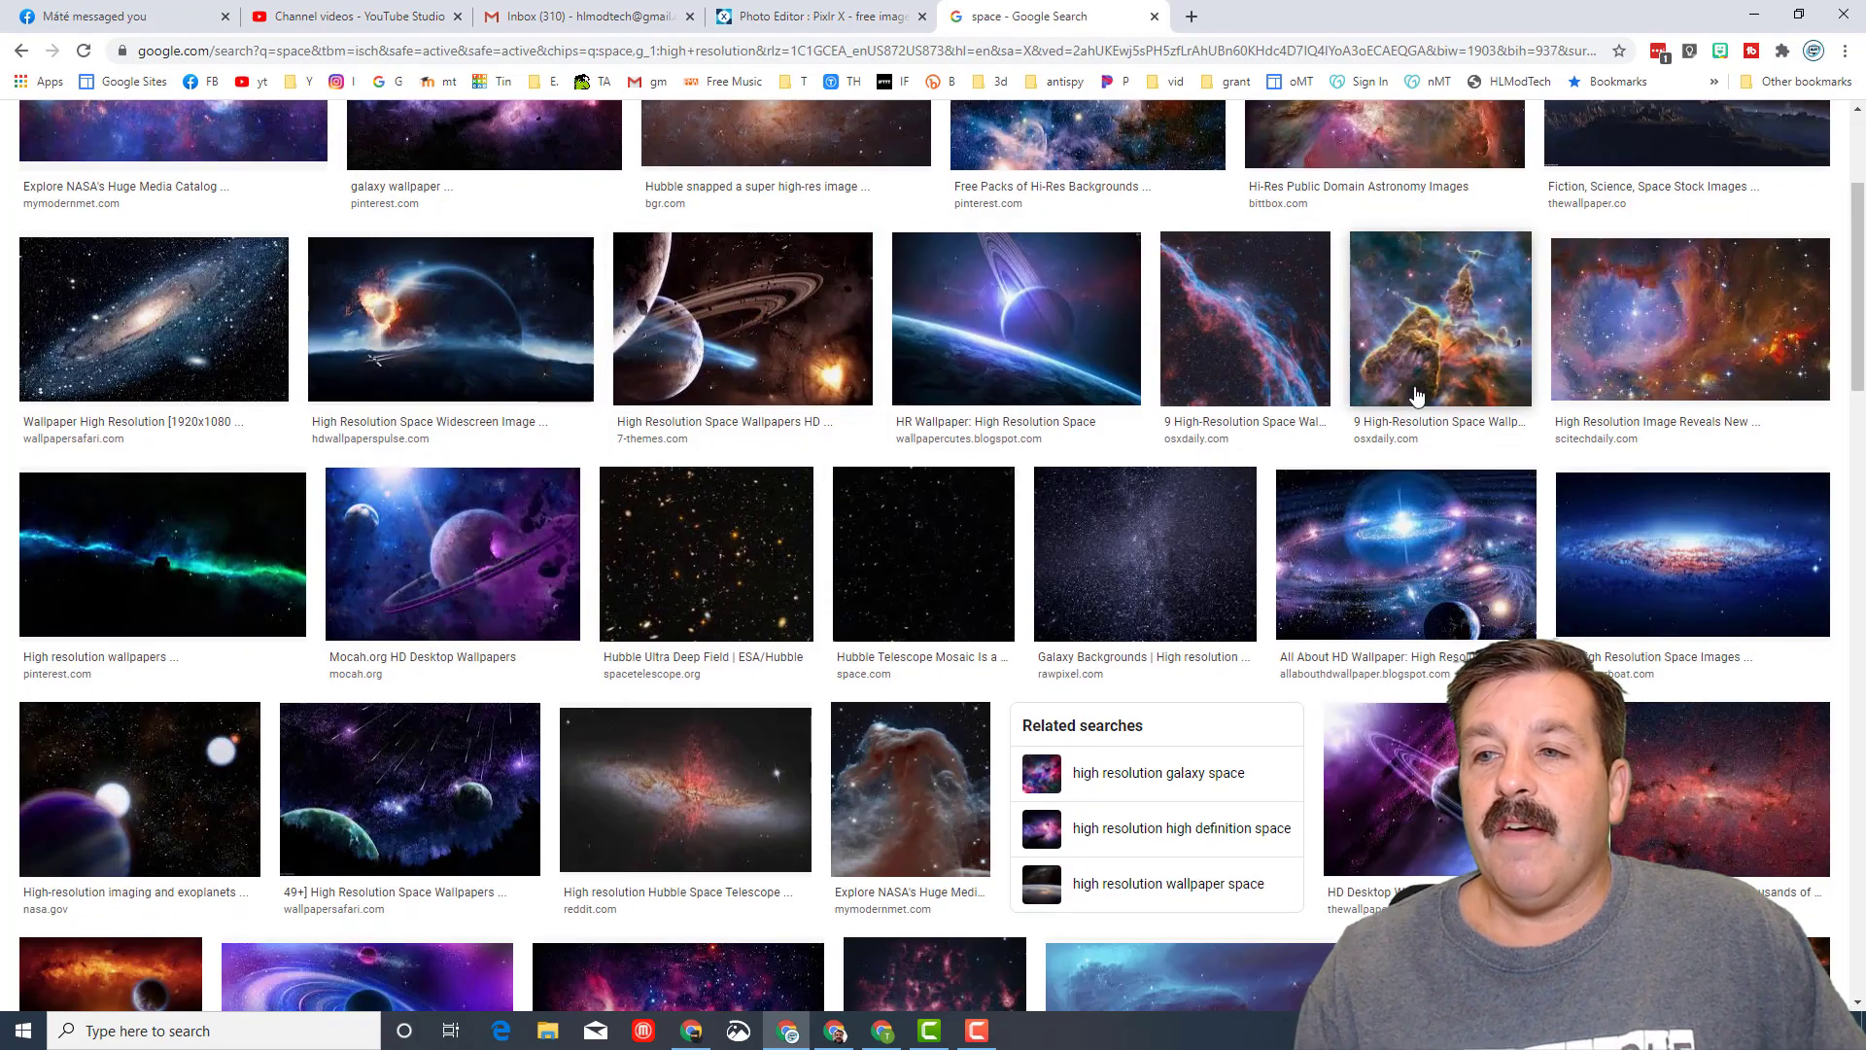
{"action": "scroll", "coordinate": [1293, 506], "scroll_direction": "down", "scroll_amount": 1}
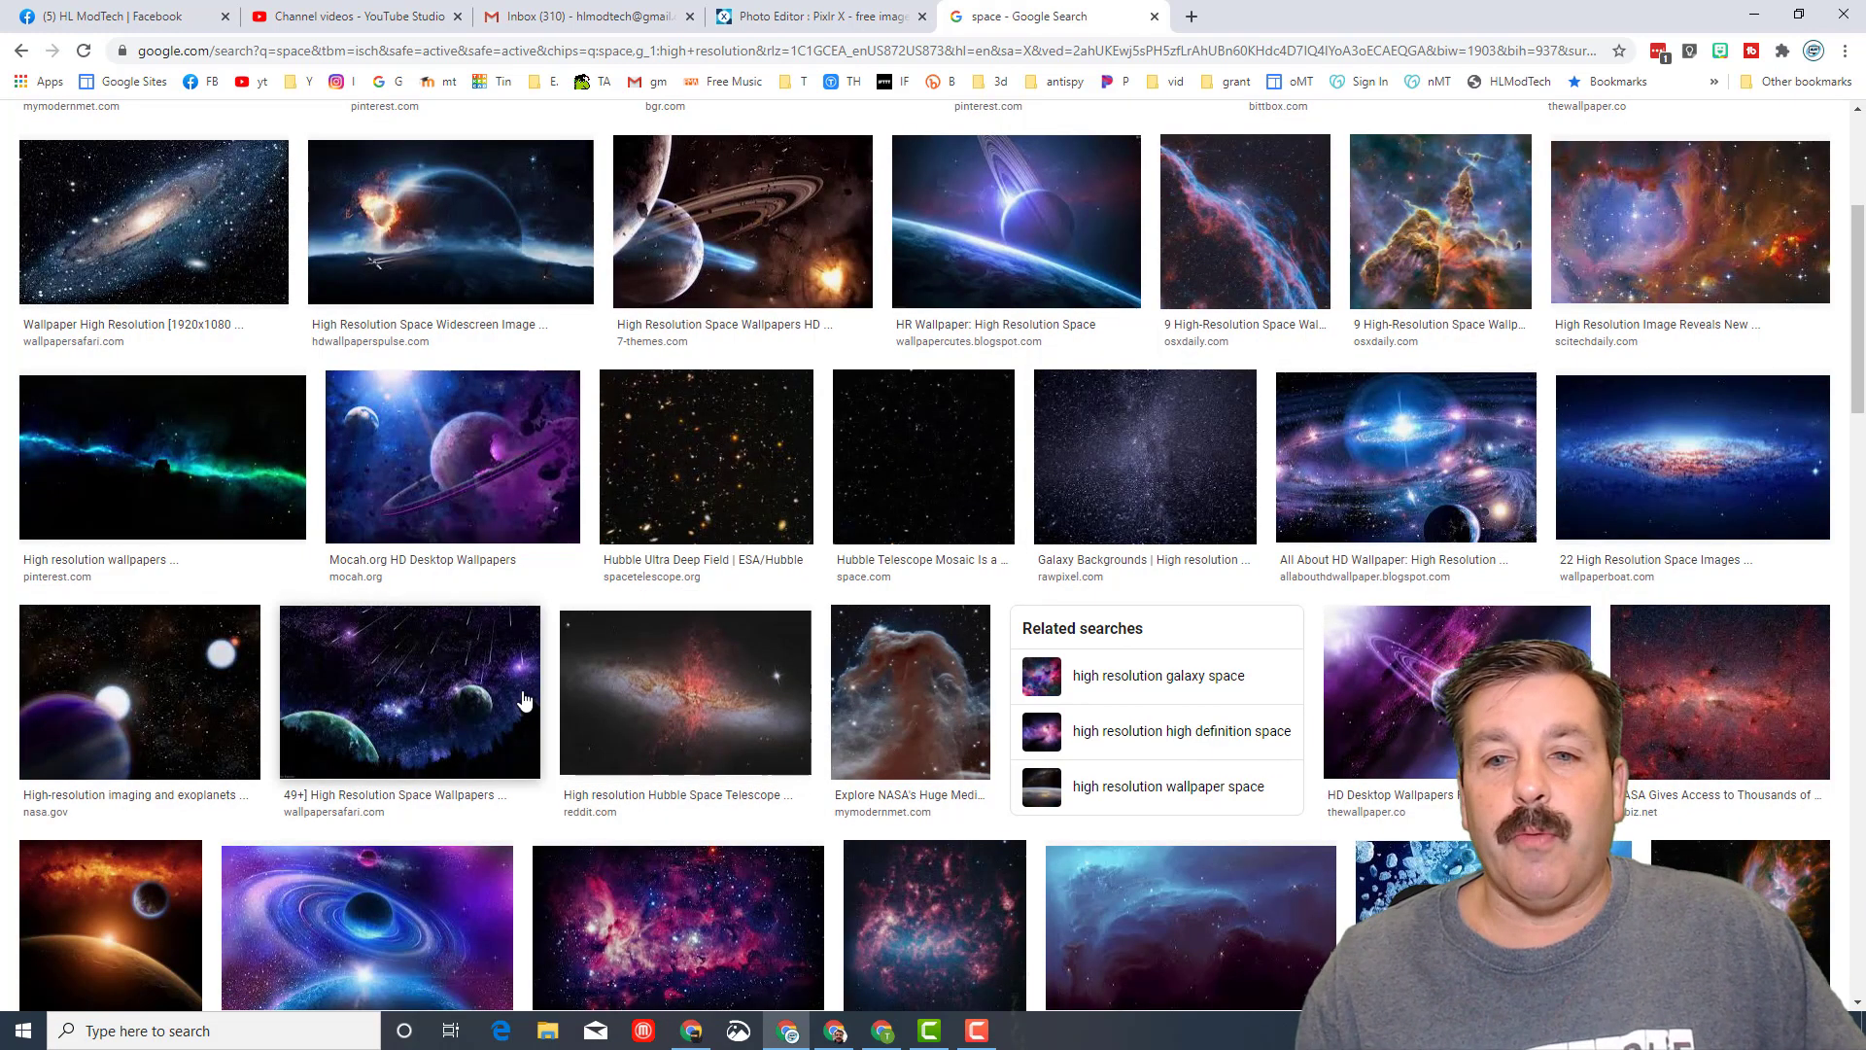
{"action": "left_click", "coordinate": [450, 698]}
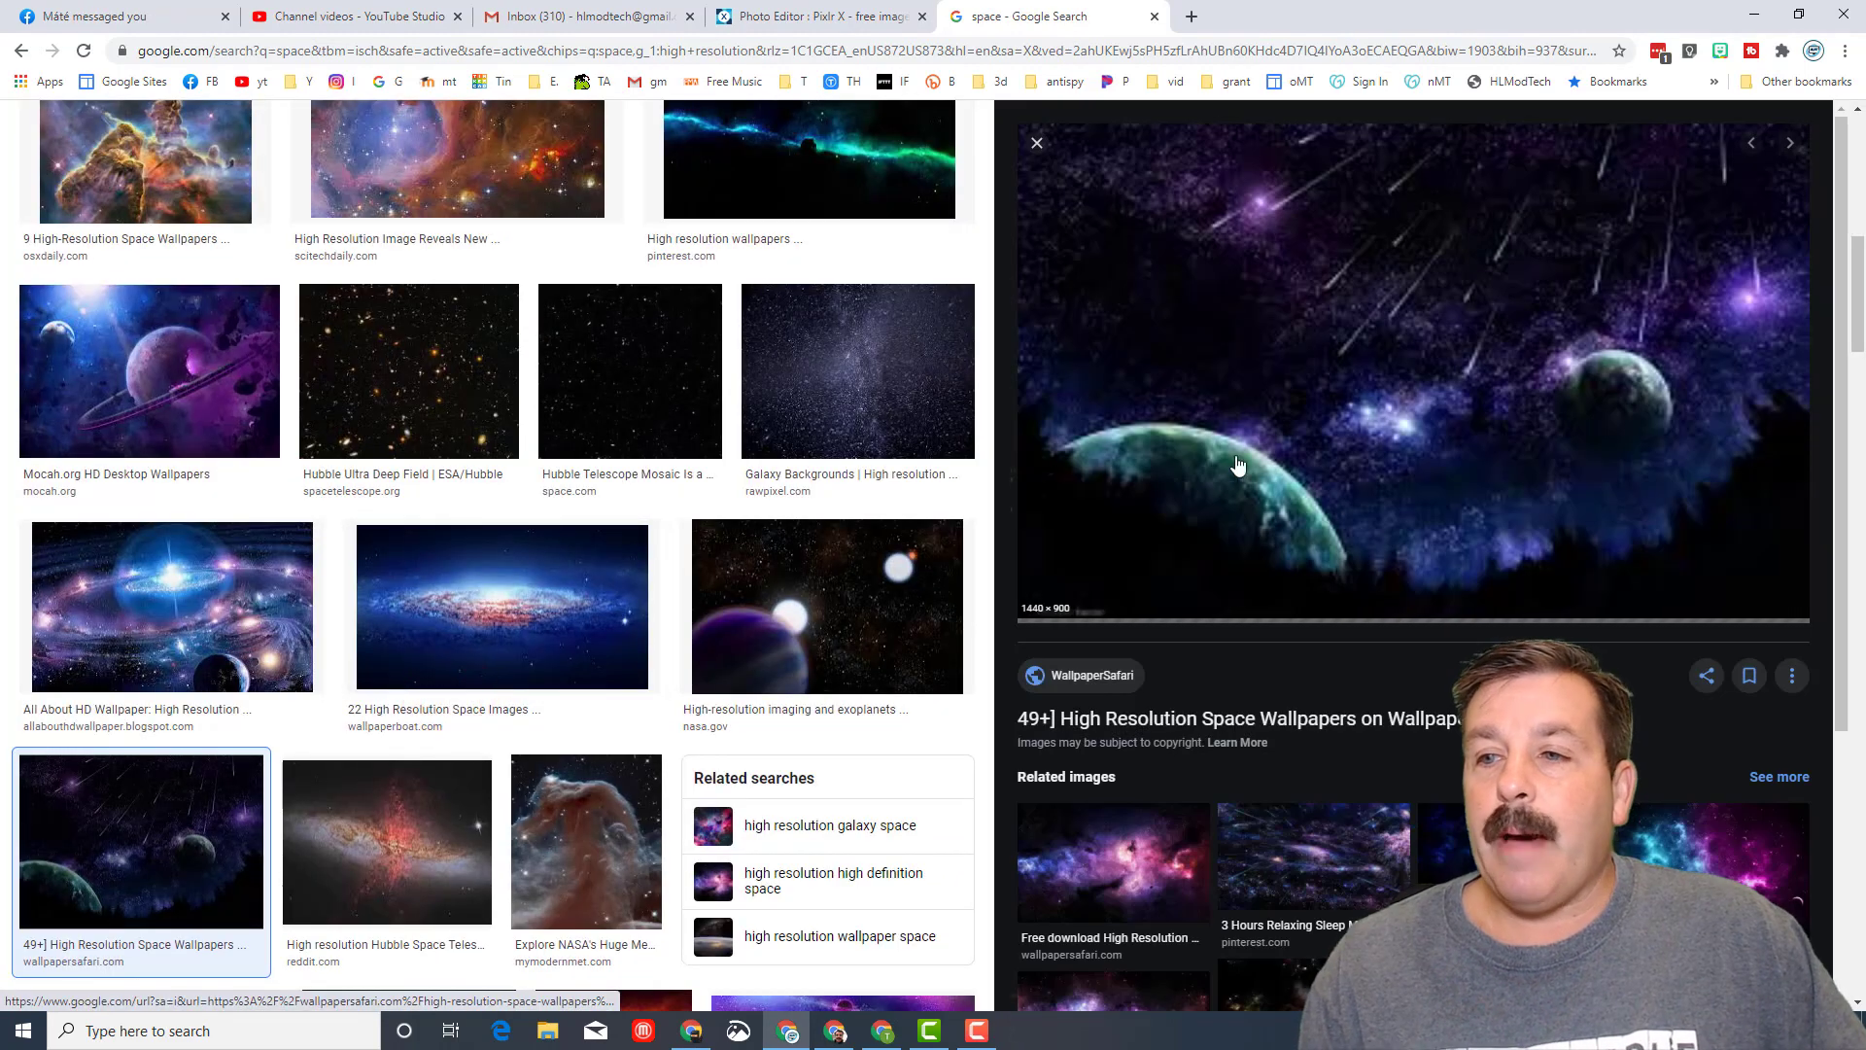
{"action": "right_click", "coordinate": [1277, 325]}
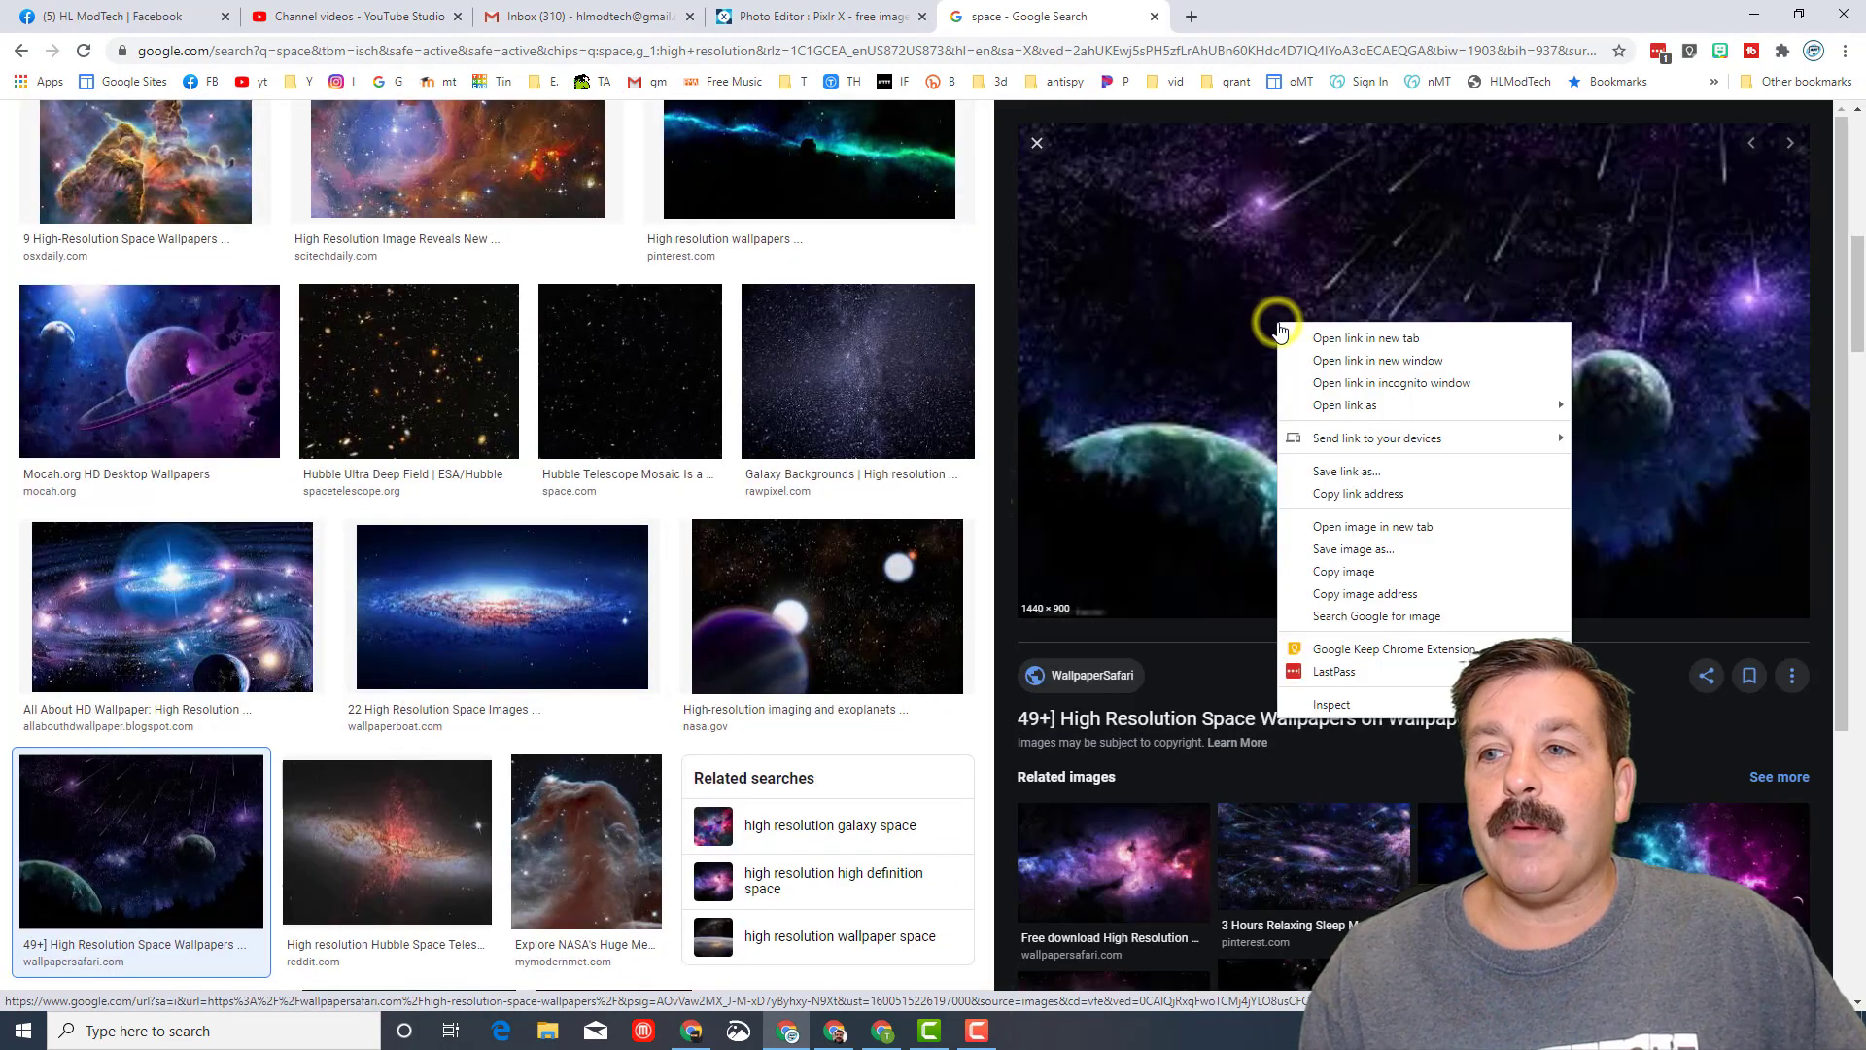
{"action": "left_click", "coordinate": [1359, 573]}
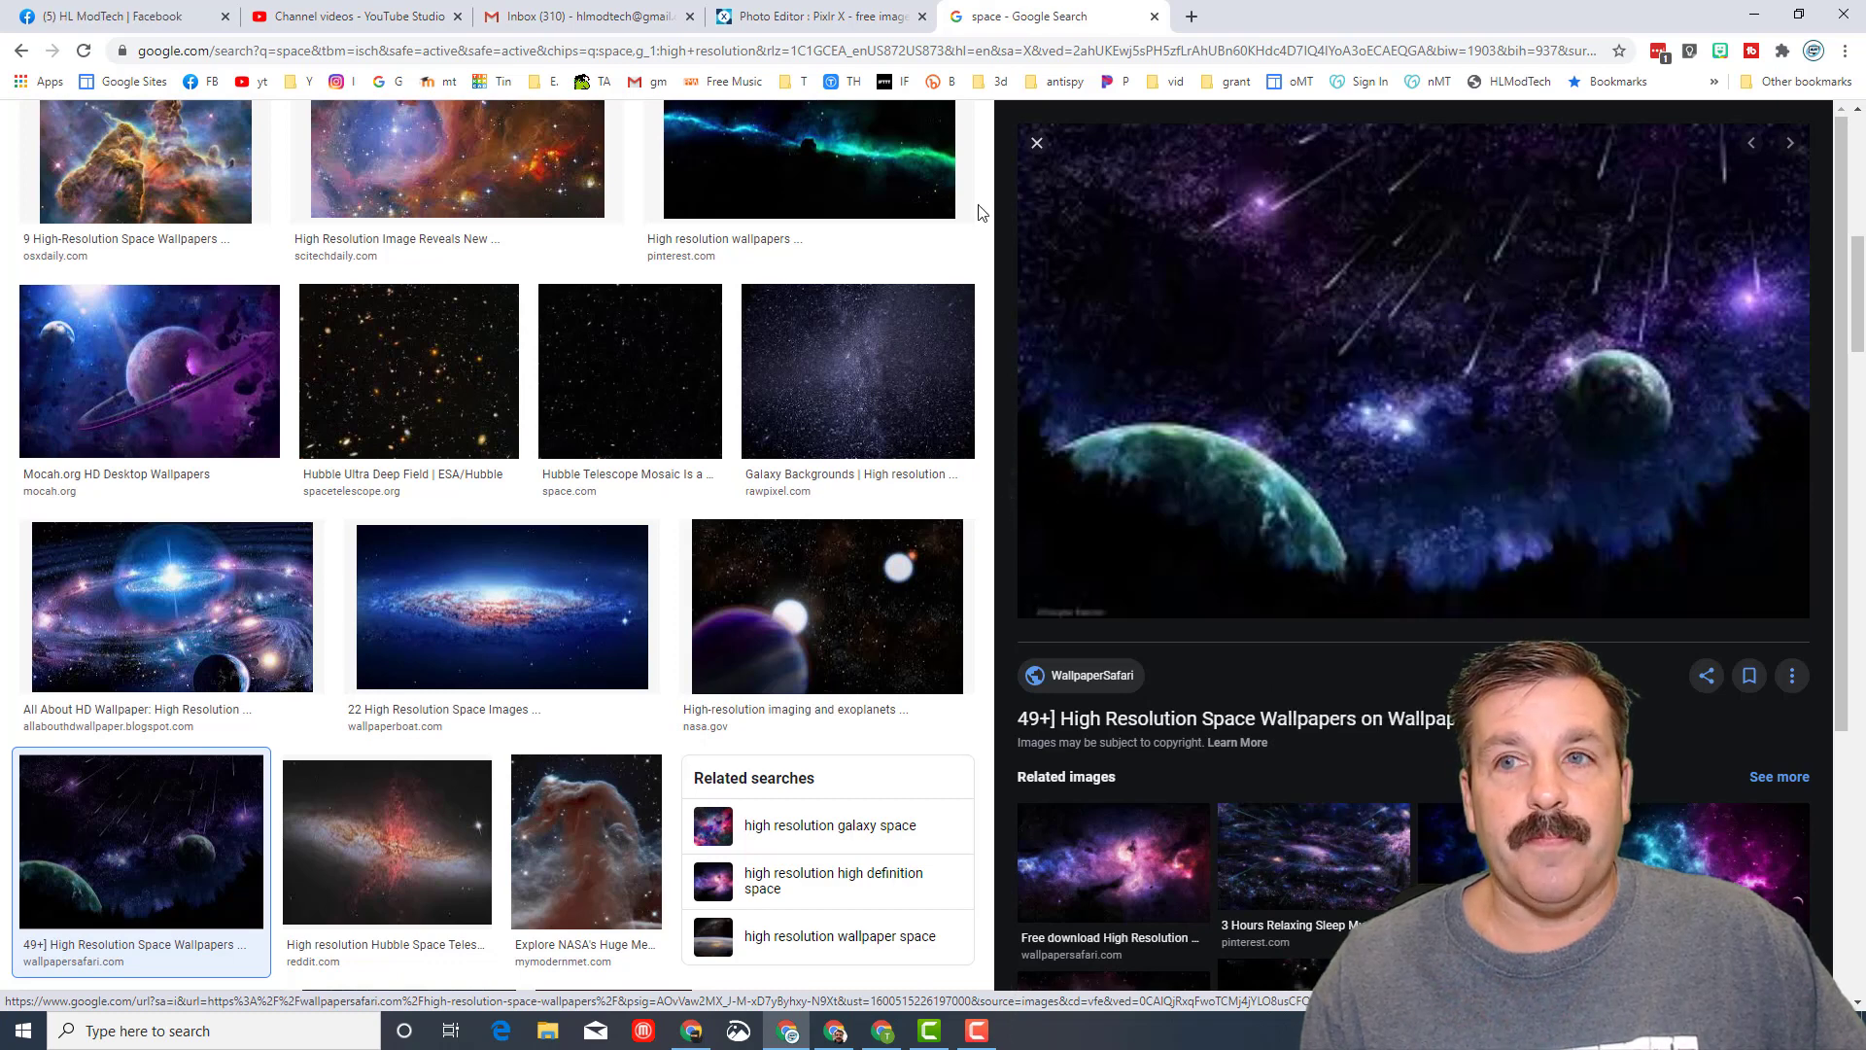
{"action": "left_click", "coordinate": [781, 22]}
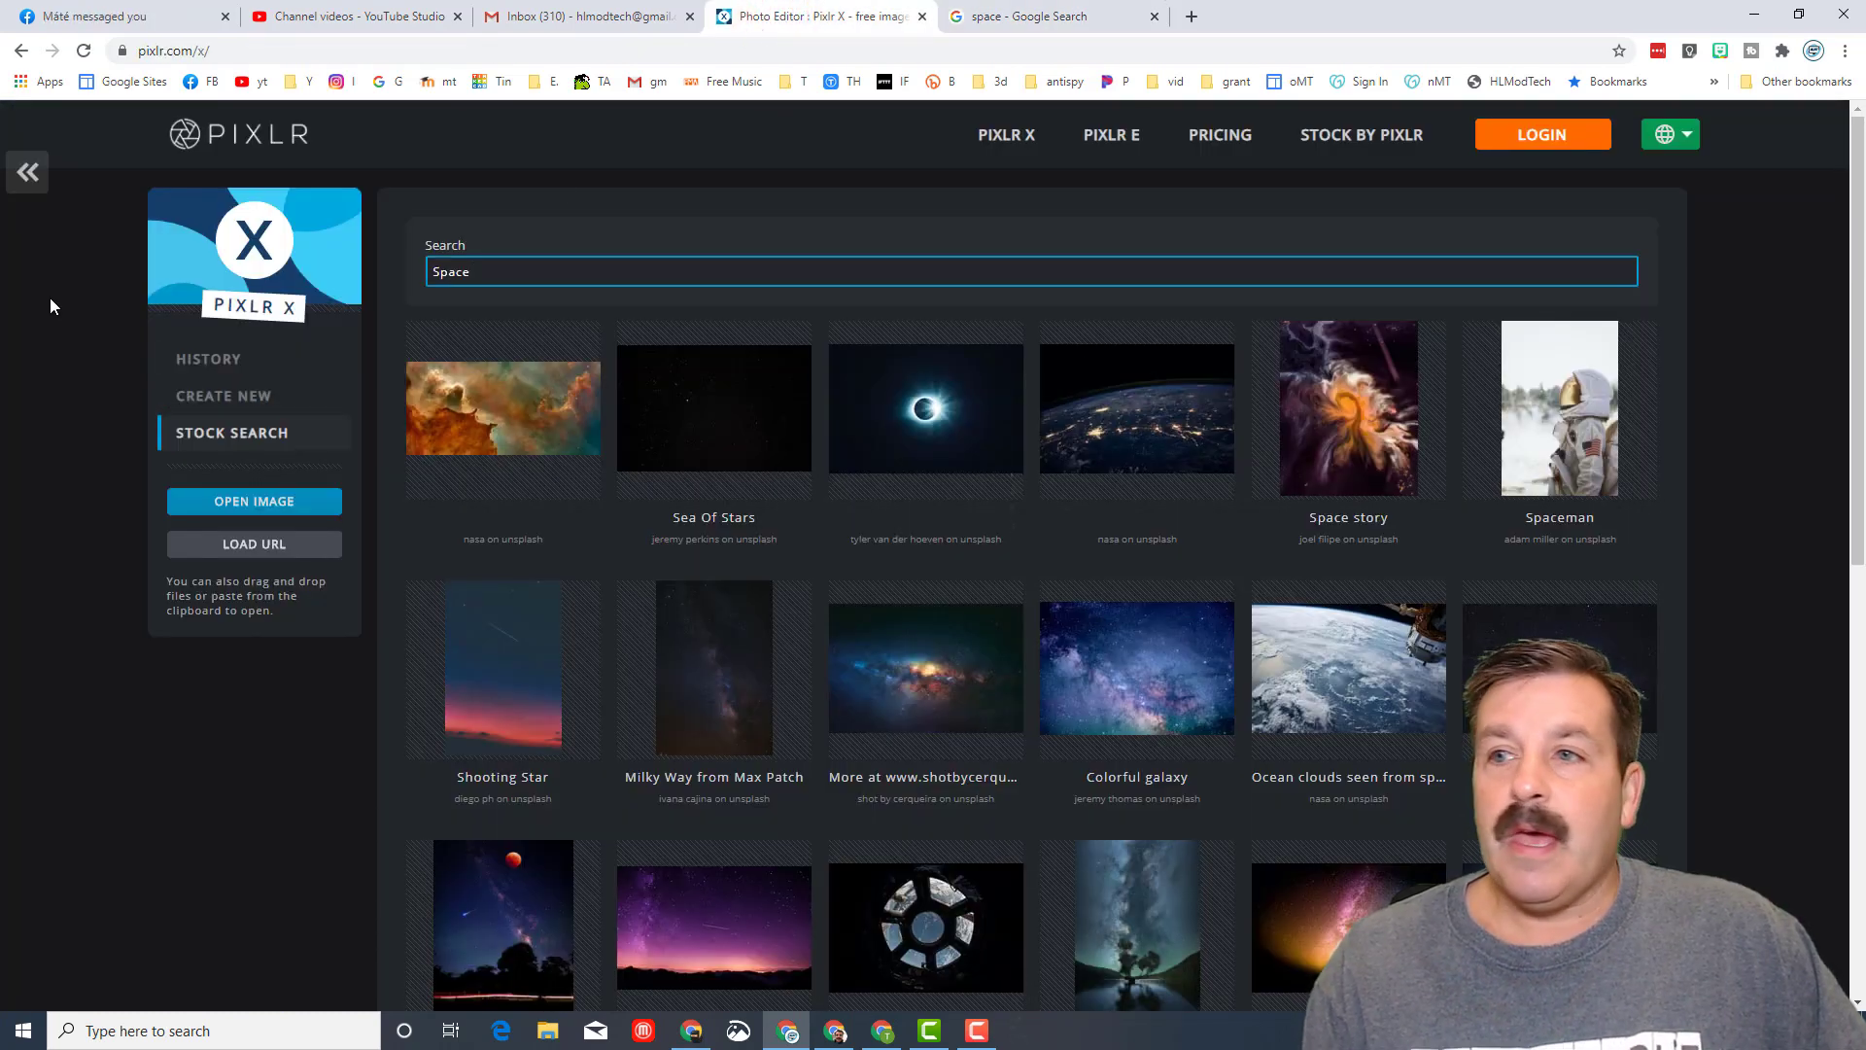
Return to the open spaceship document, add an empty layer and paste the copied WallpaperSafari space image
{"action": "left_click", "coordinate": [28, 174]}
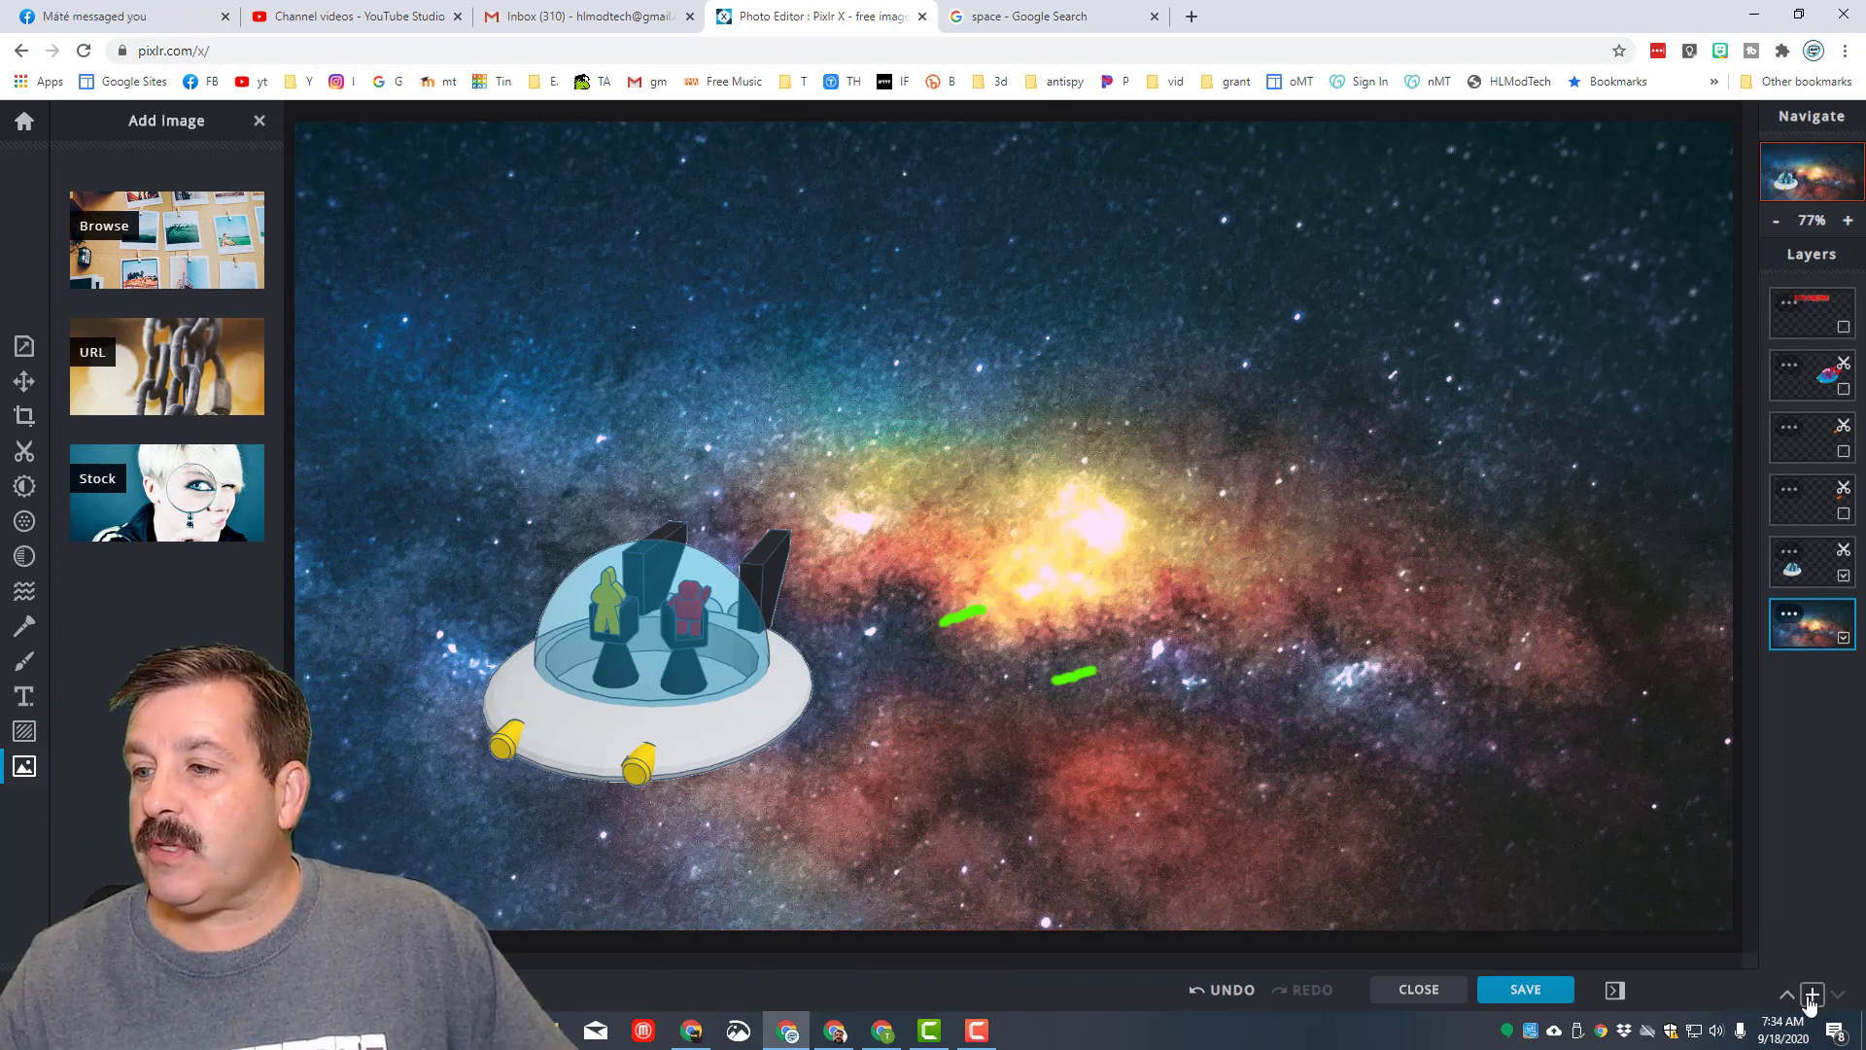
{"action": "left_click", "coordinate": [1810, 995]}
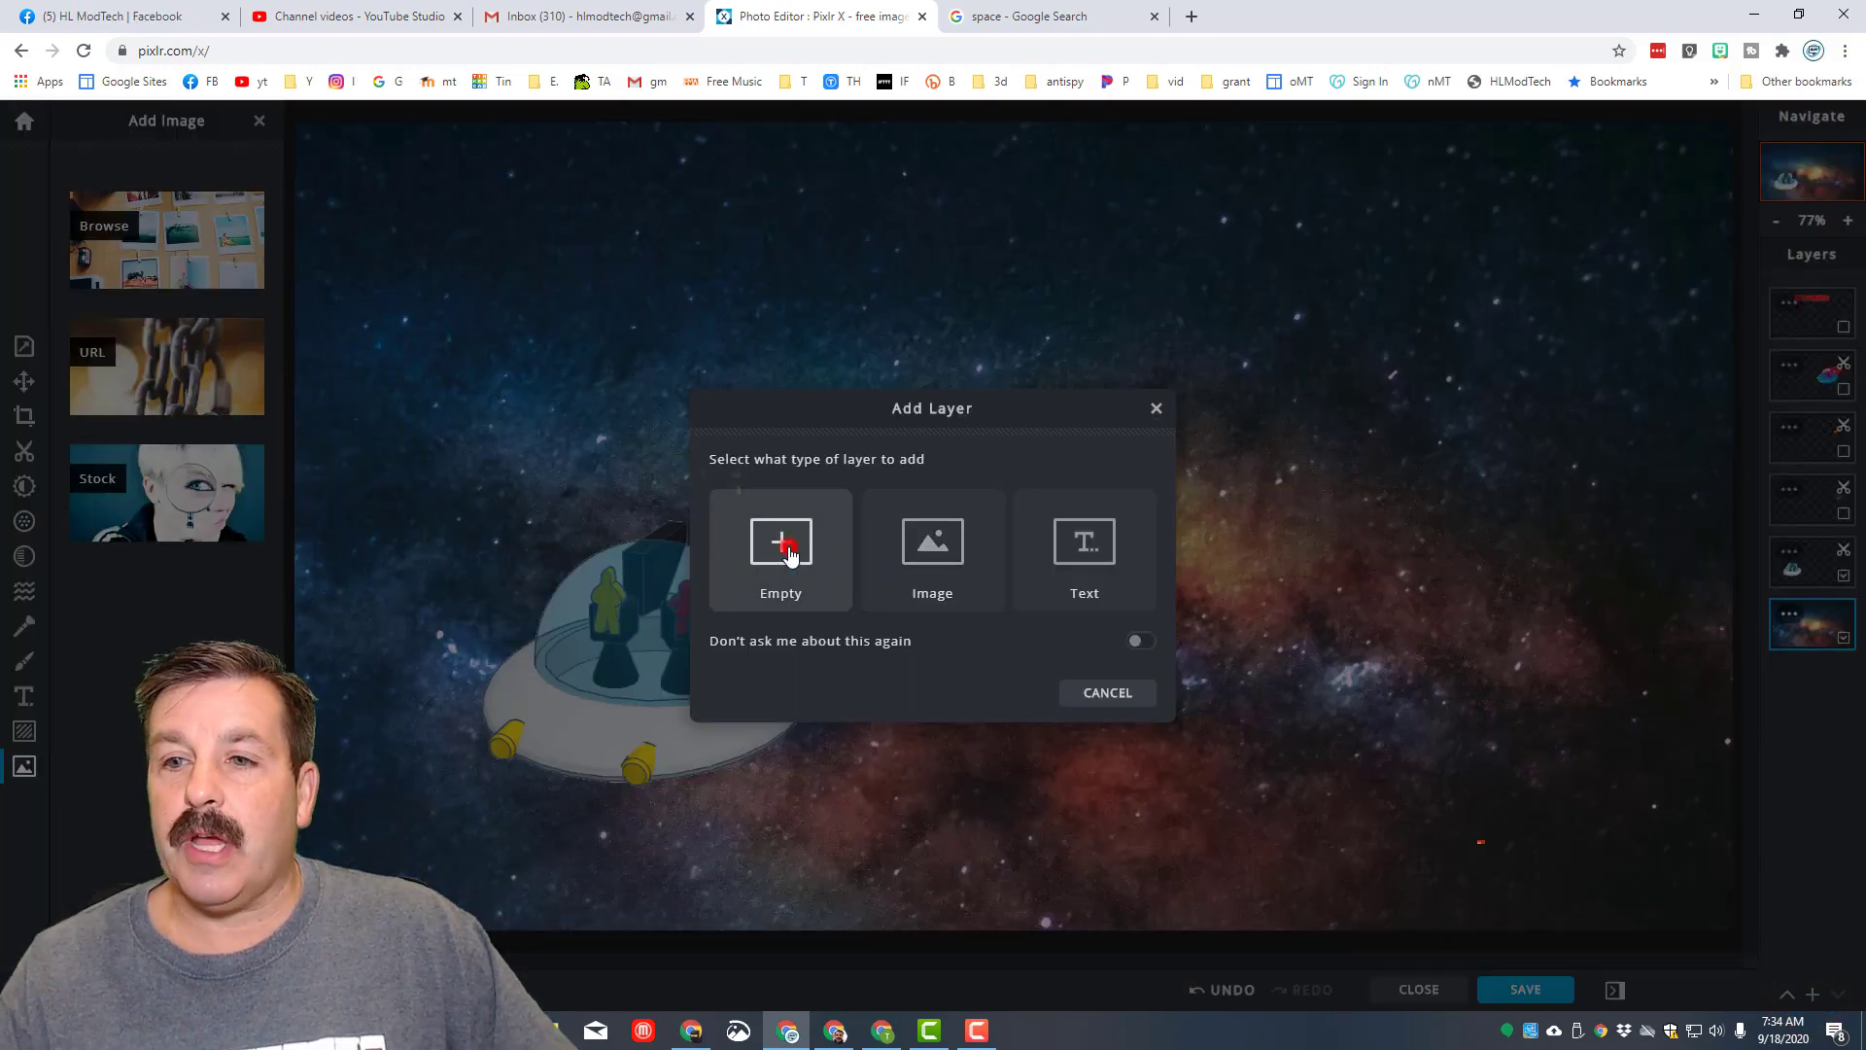
{"action": "left_click", "coordinate": [783, 544]}
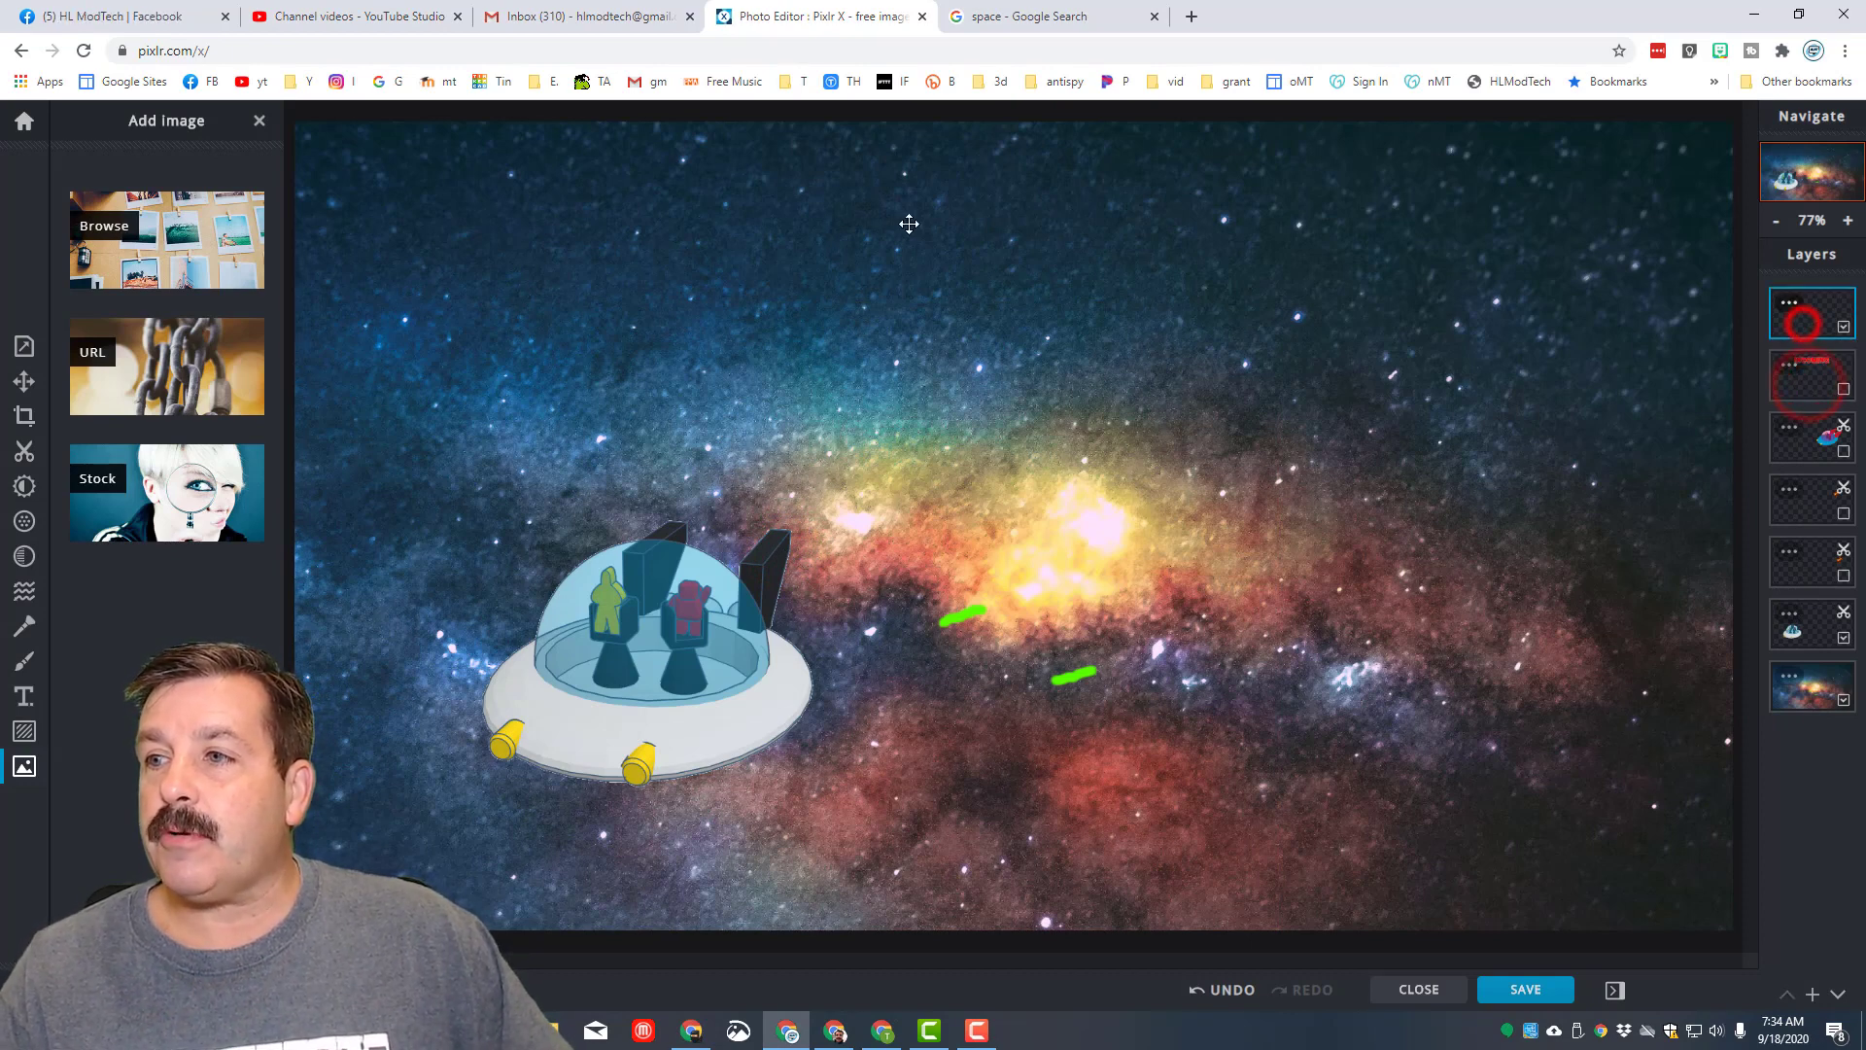
{"action": "key", "text": "ctrl+v"}
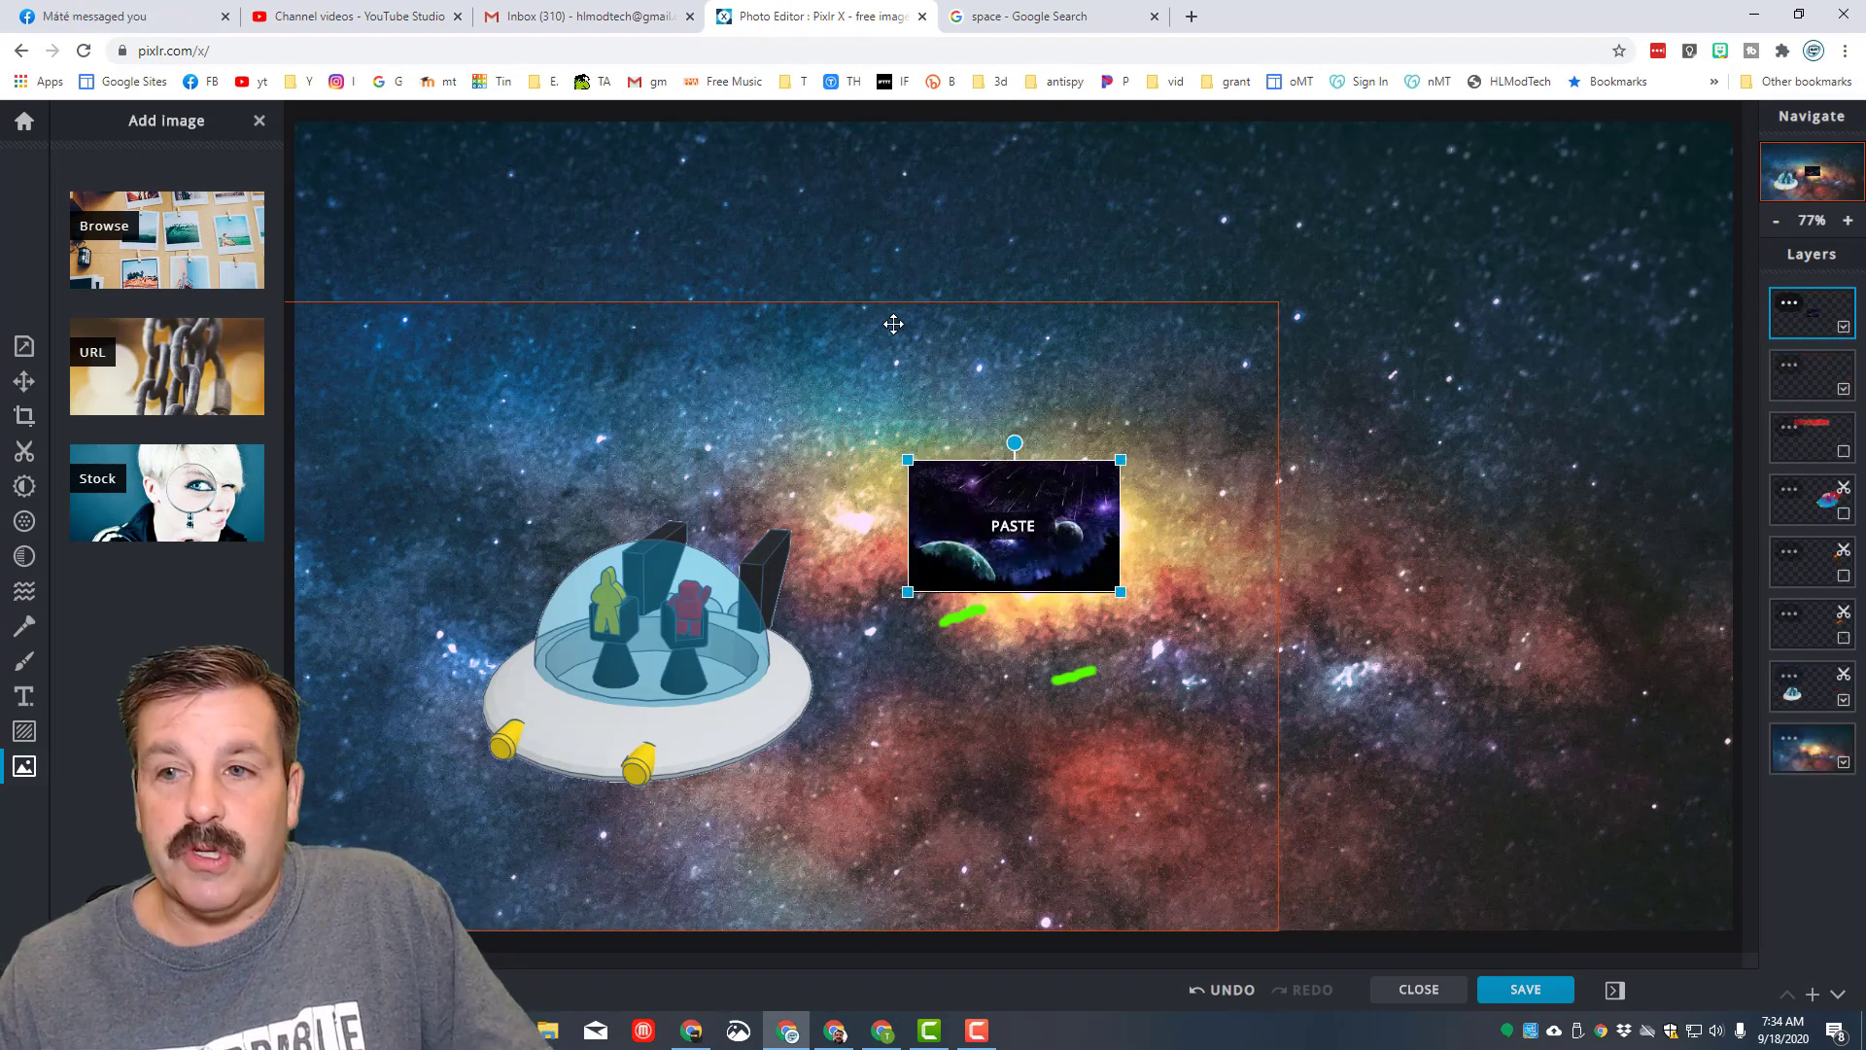
Move the pasted space image over the canvas's upper-left corner and enlarge it until it covers nearly the whole canvas
{"action": "scroll", "coordinate": [992, 510], "scroll_direction": "down", "scroll_amount": 3}
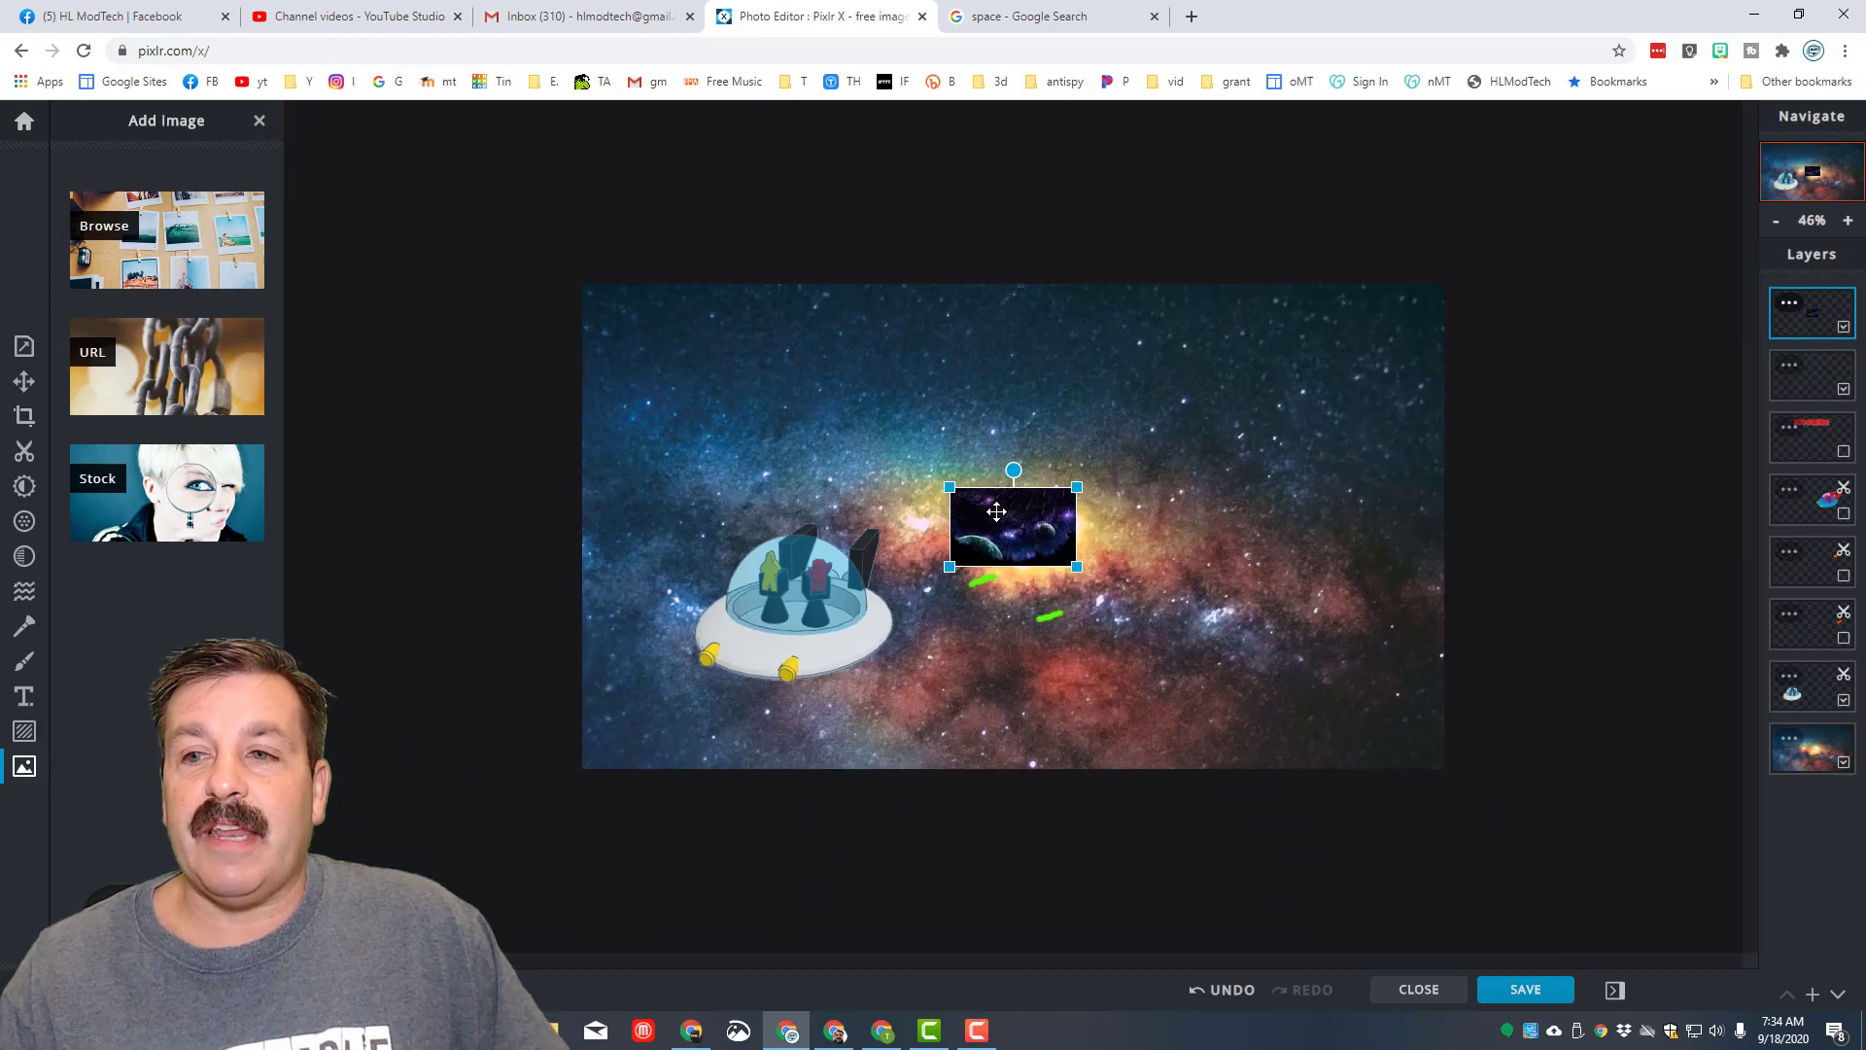
{"action": "left_click_drag", "start_coordinate": [998, 512], "coordinate": [587, 298]}
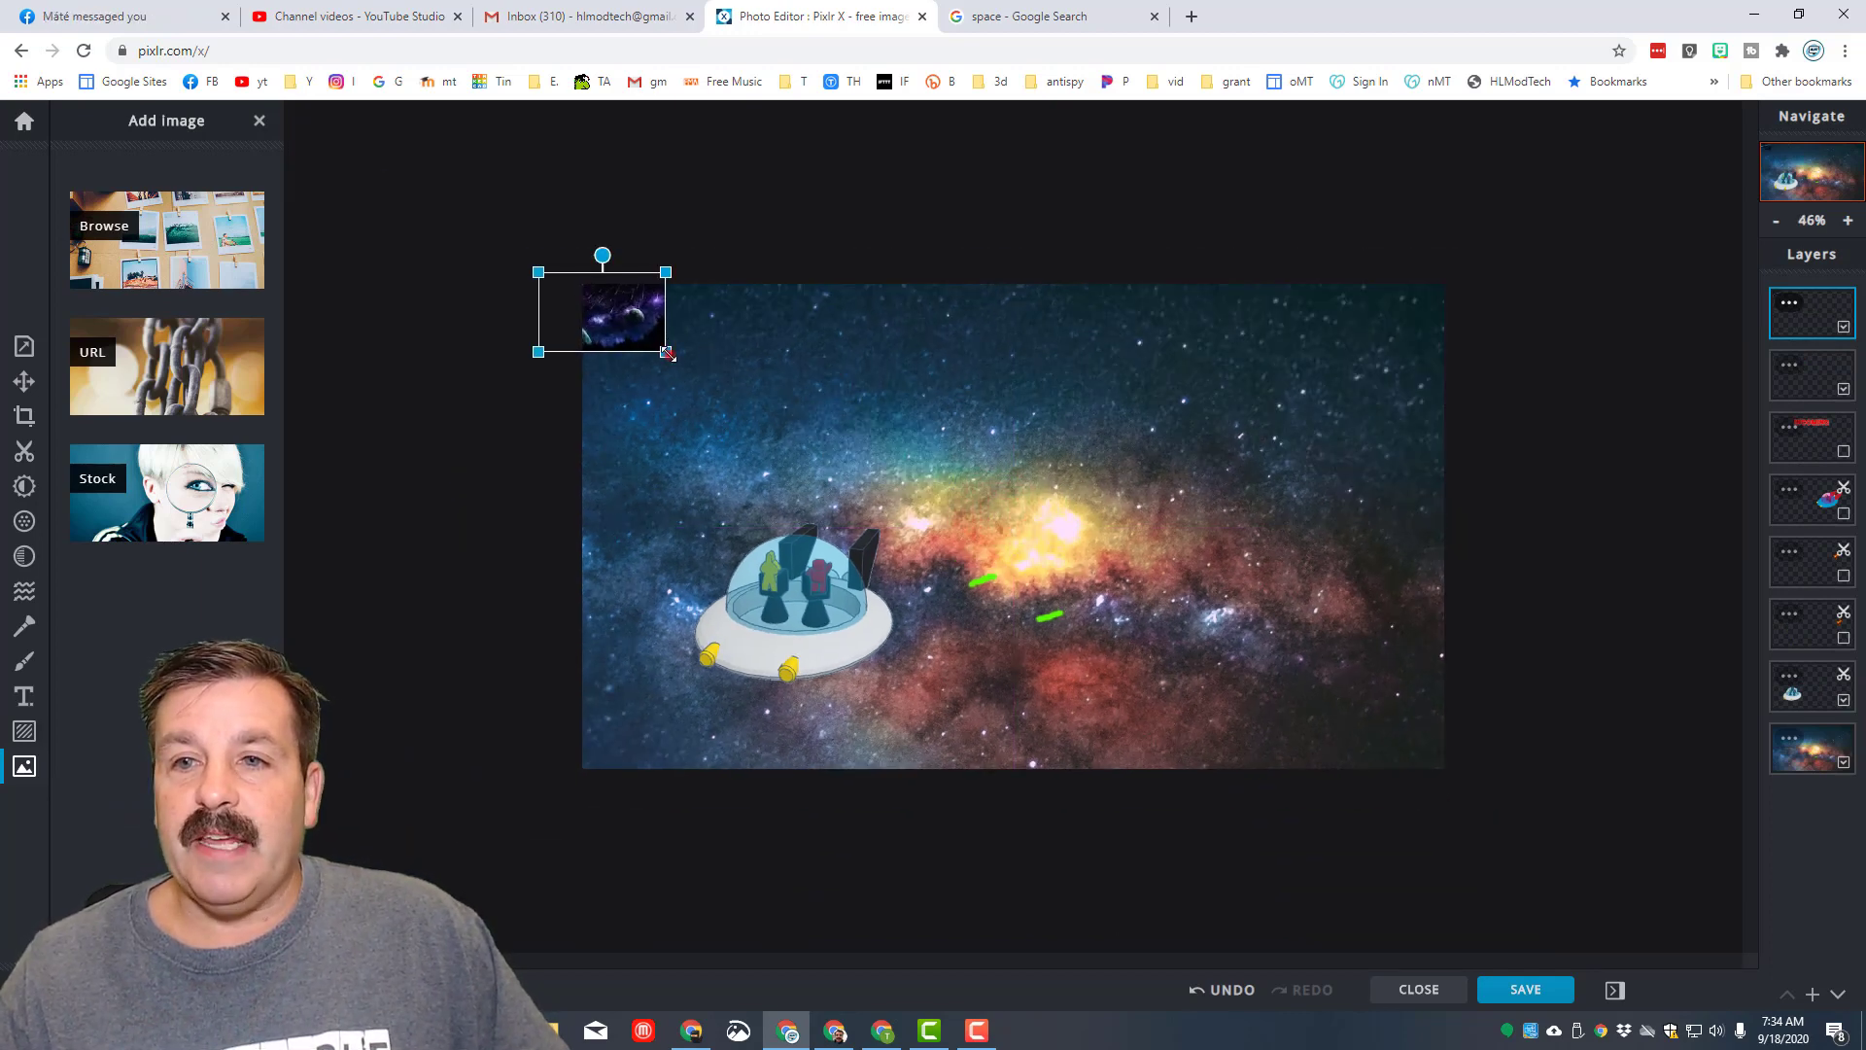
{"action": "left_click_drag", "start_coordinate": [668, 354], "coordinate": [1438, 833]}
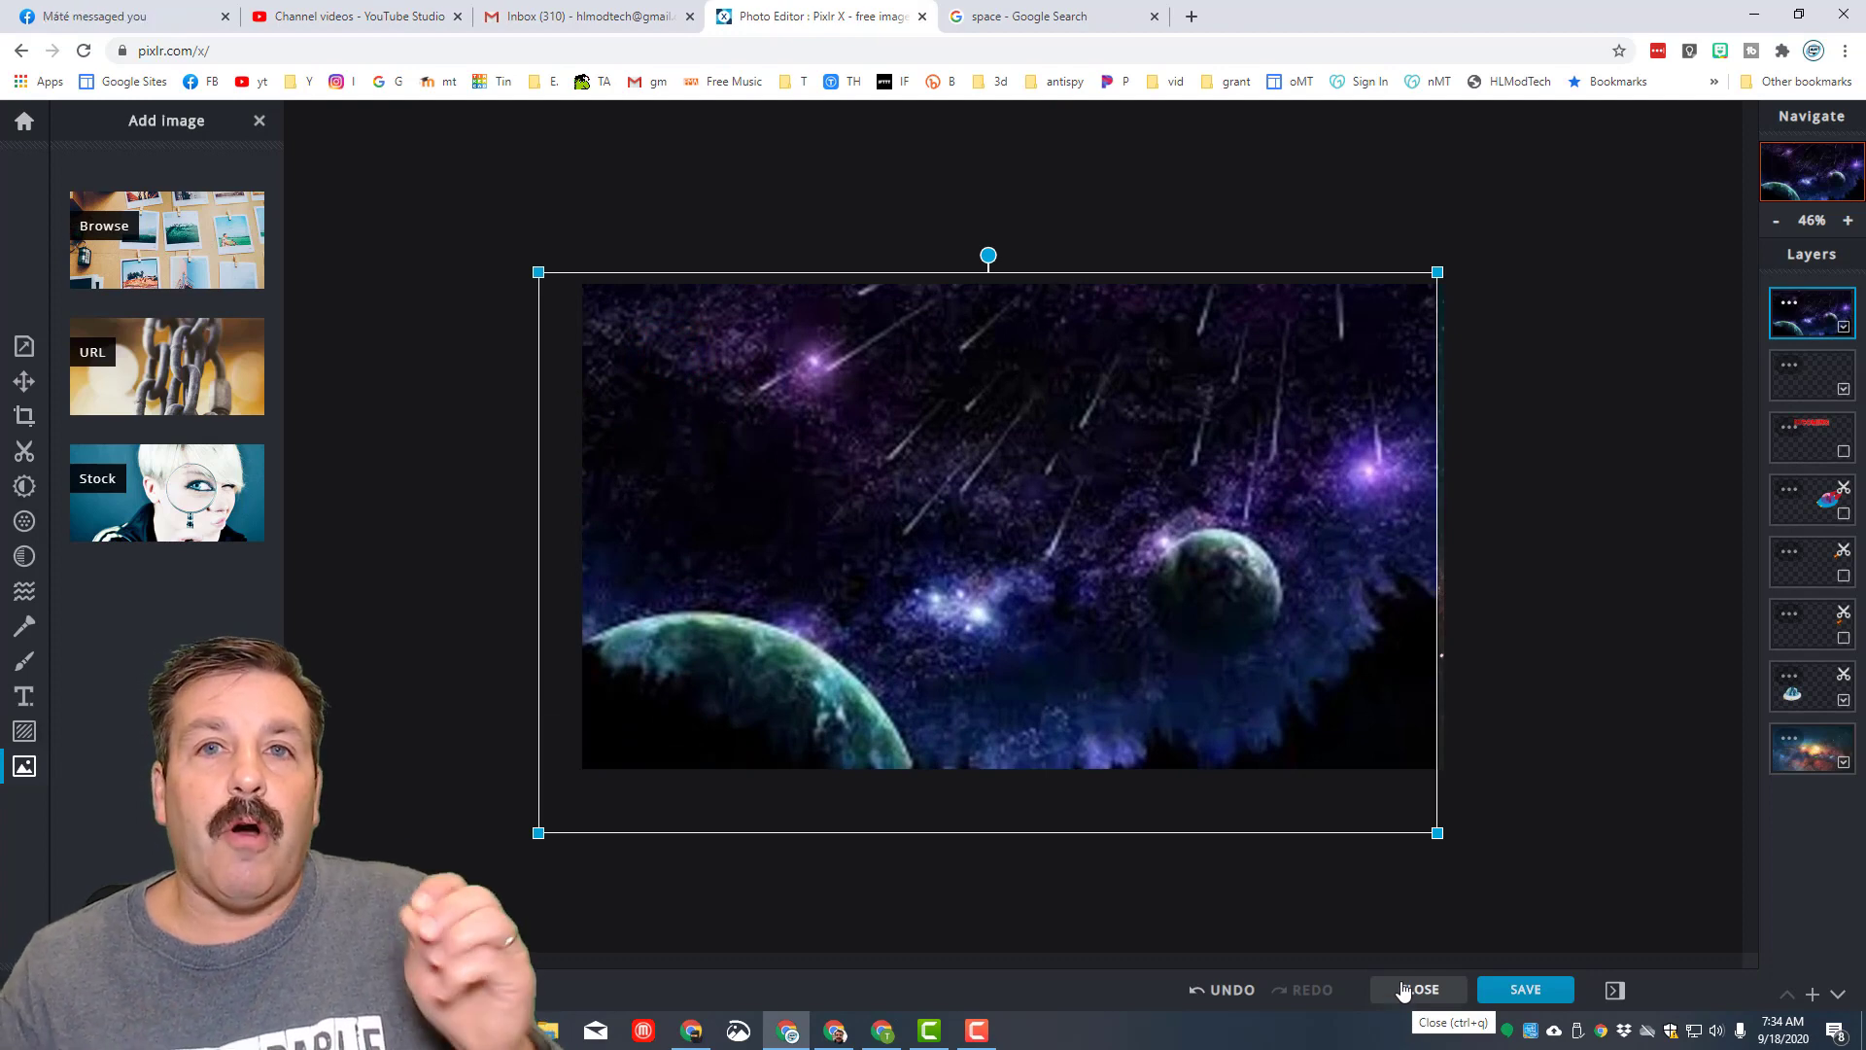
Switch back to the Google space image results and copy the Rawpixel "Galaxy Backgrounds" starfield picture
{"action": "left_click", "coordinate": [1030, 23]}
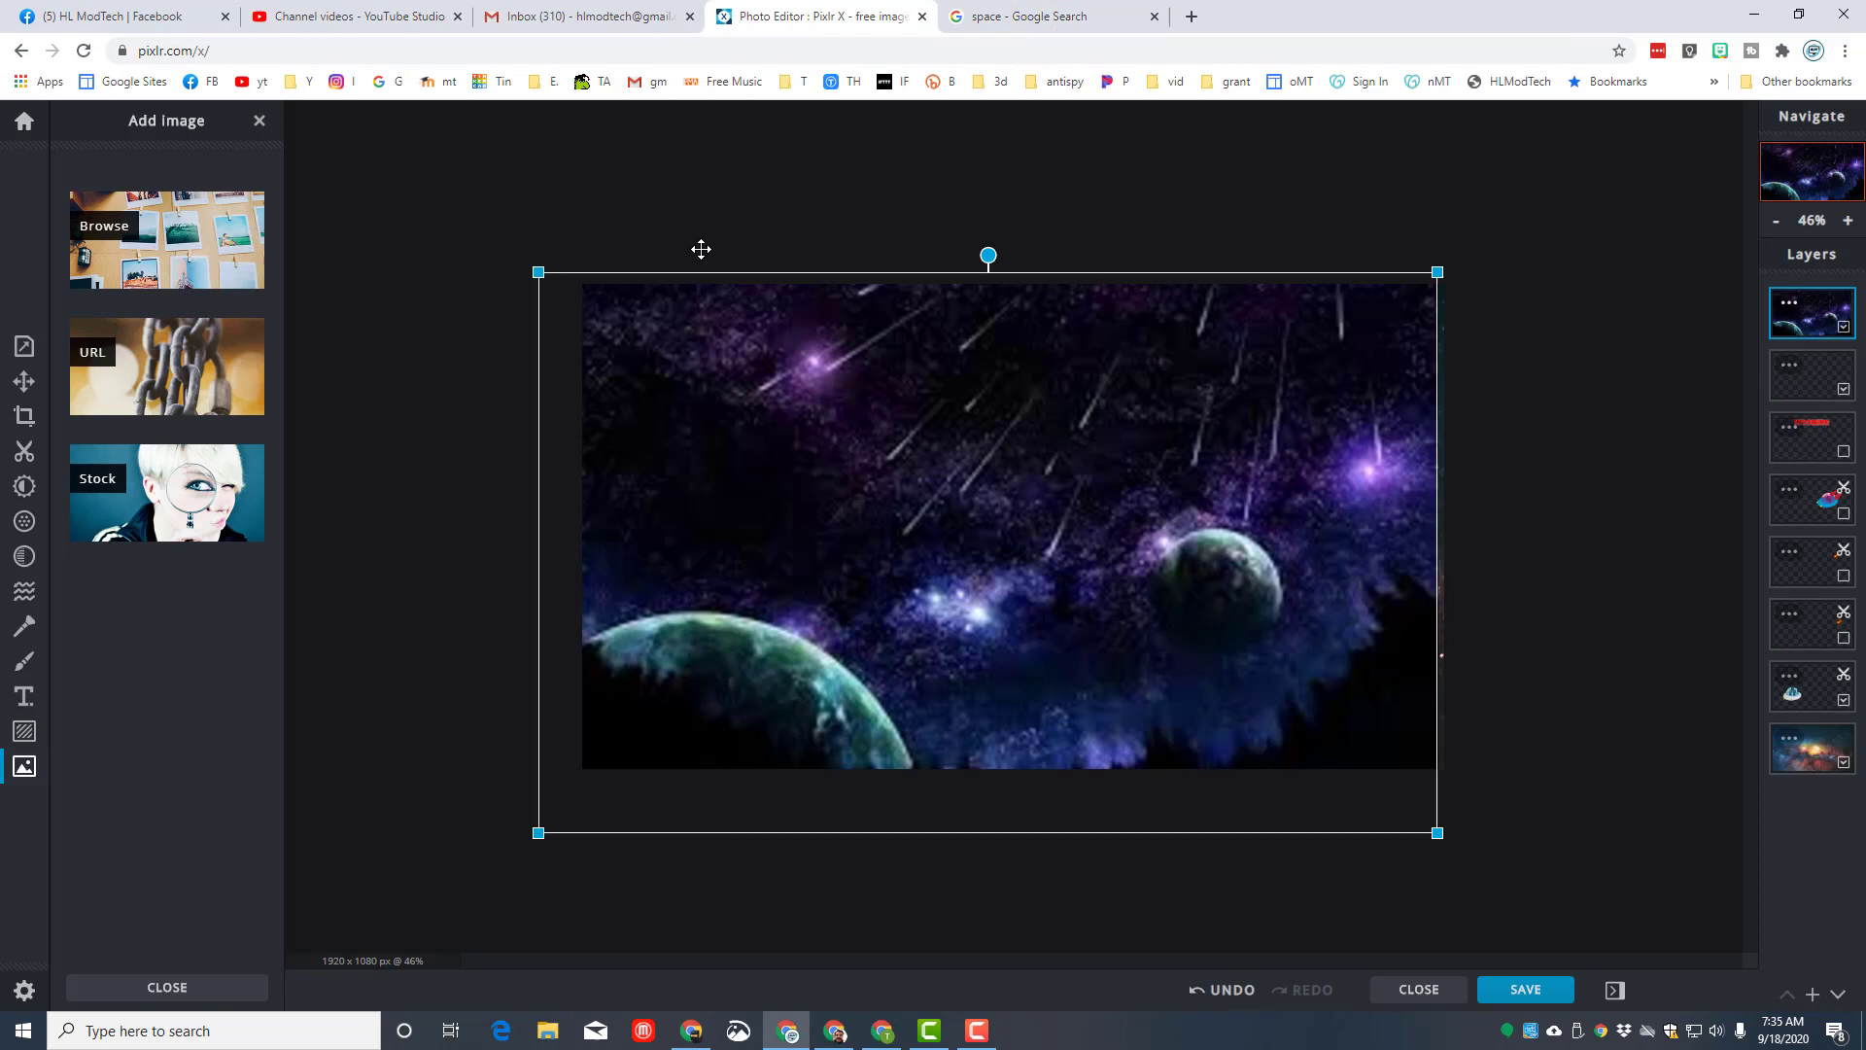
{"action": "left_click", "coordinate": [822, 17]}
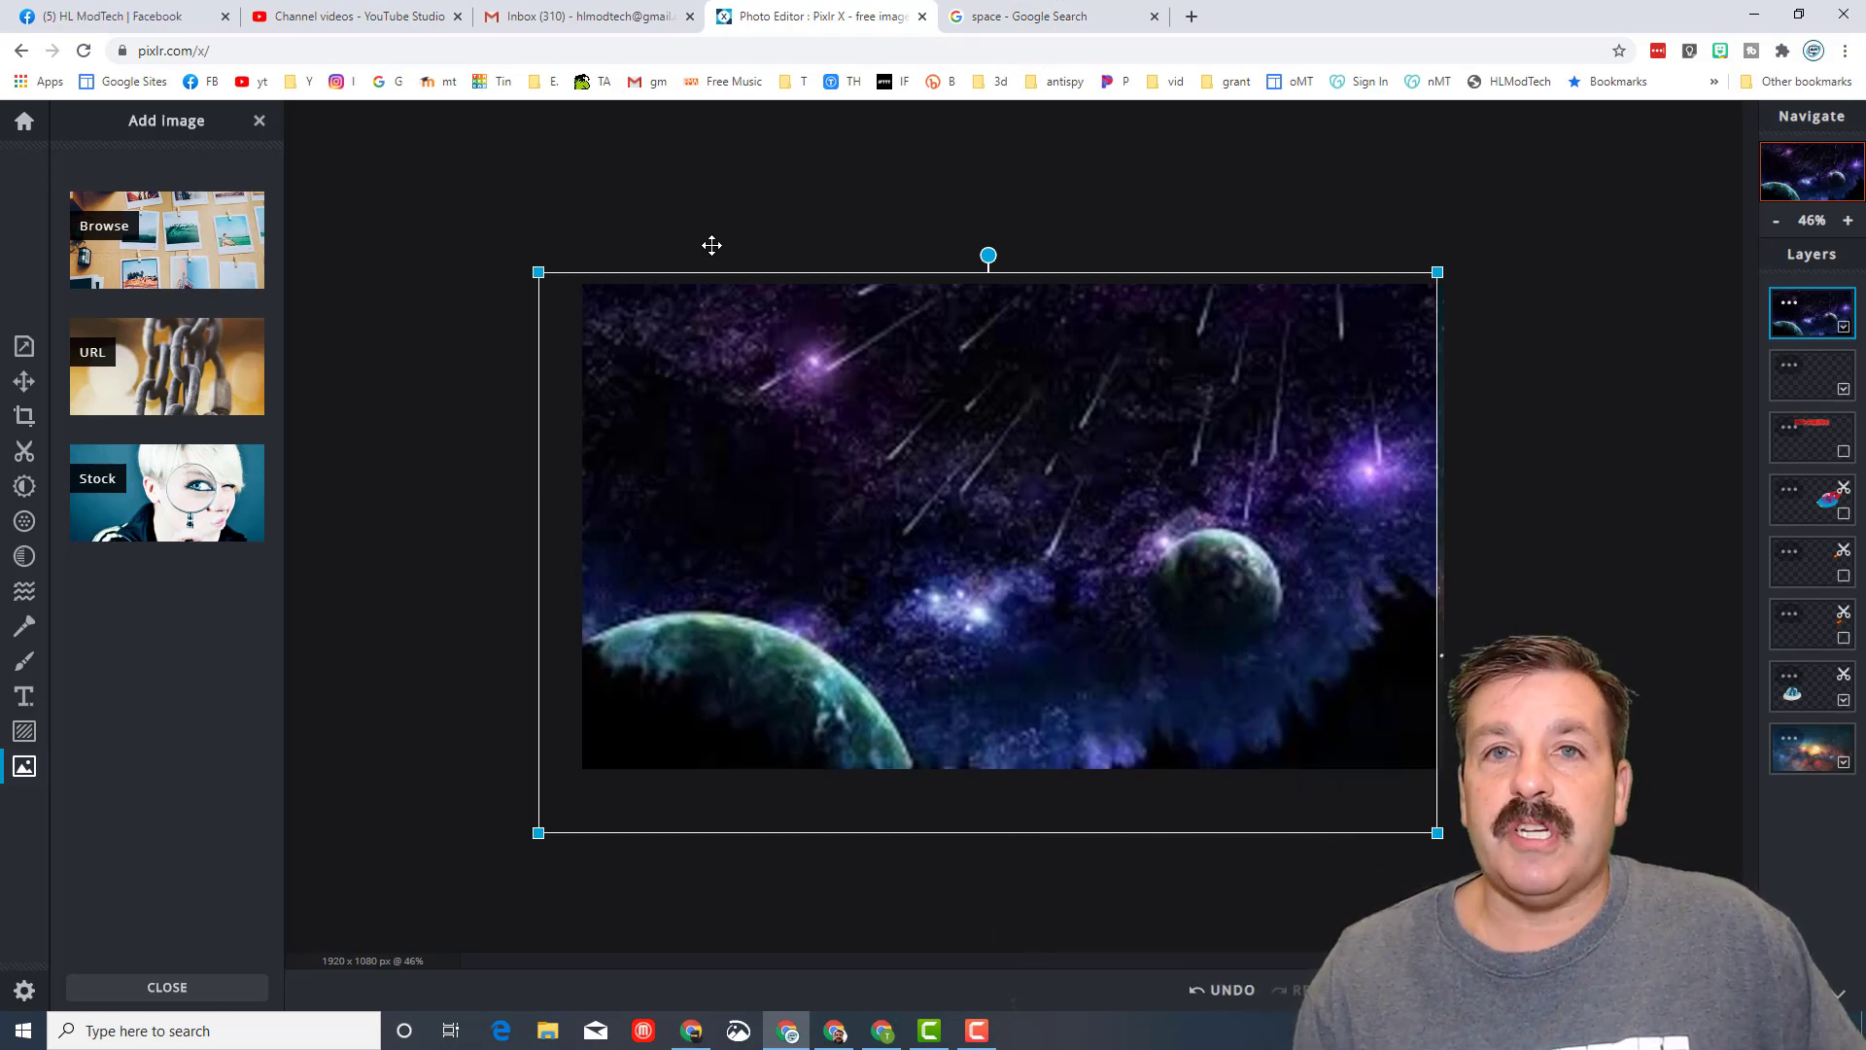
{"action": "left_click", "coordinate": [1001, 17]}
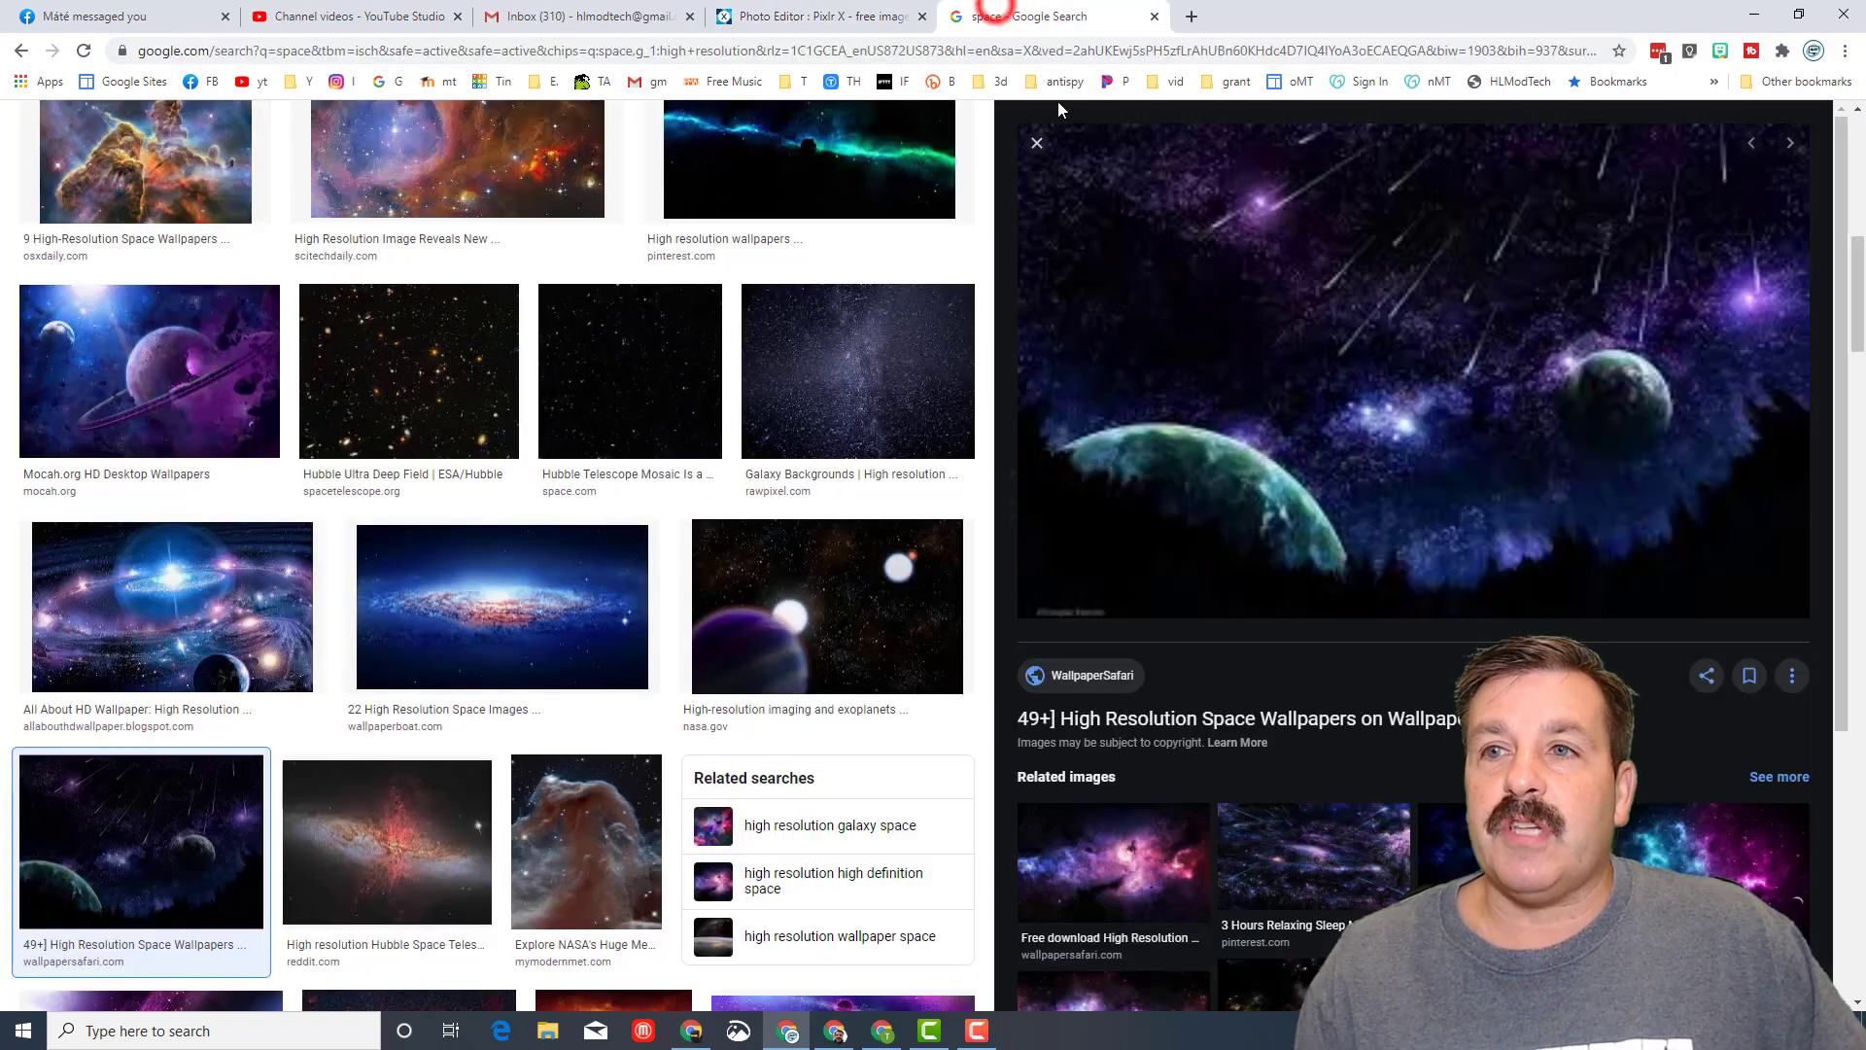
{"action": "left_click", "coordinate": [841, 374]}
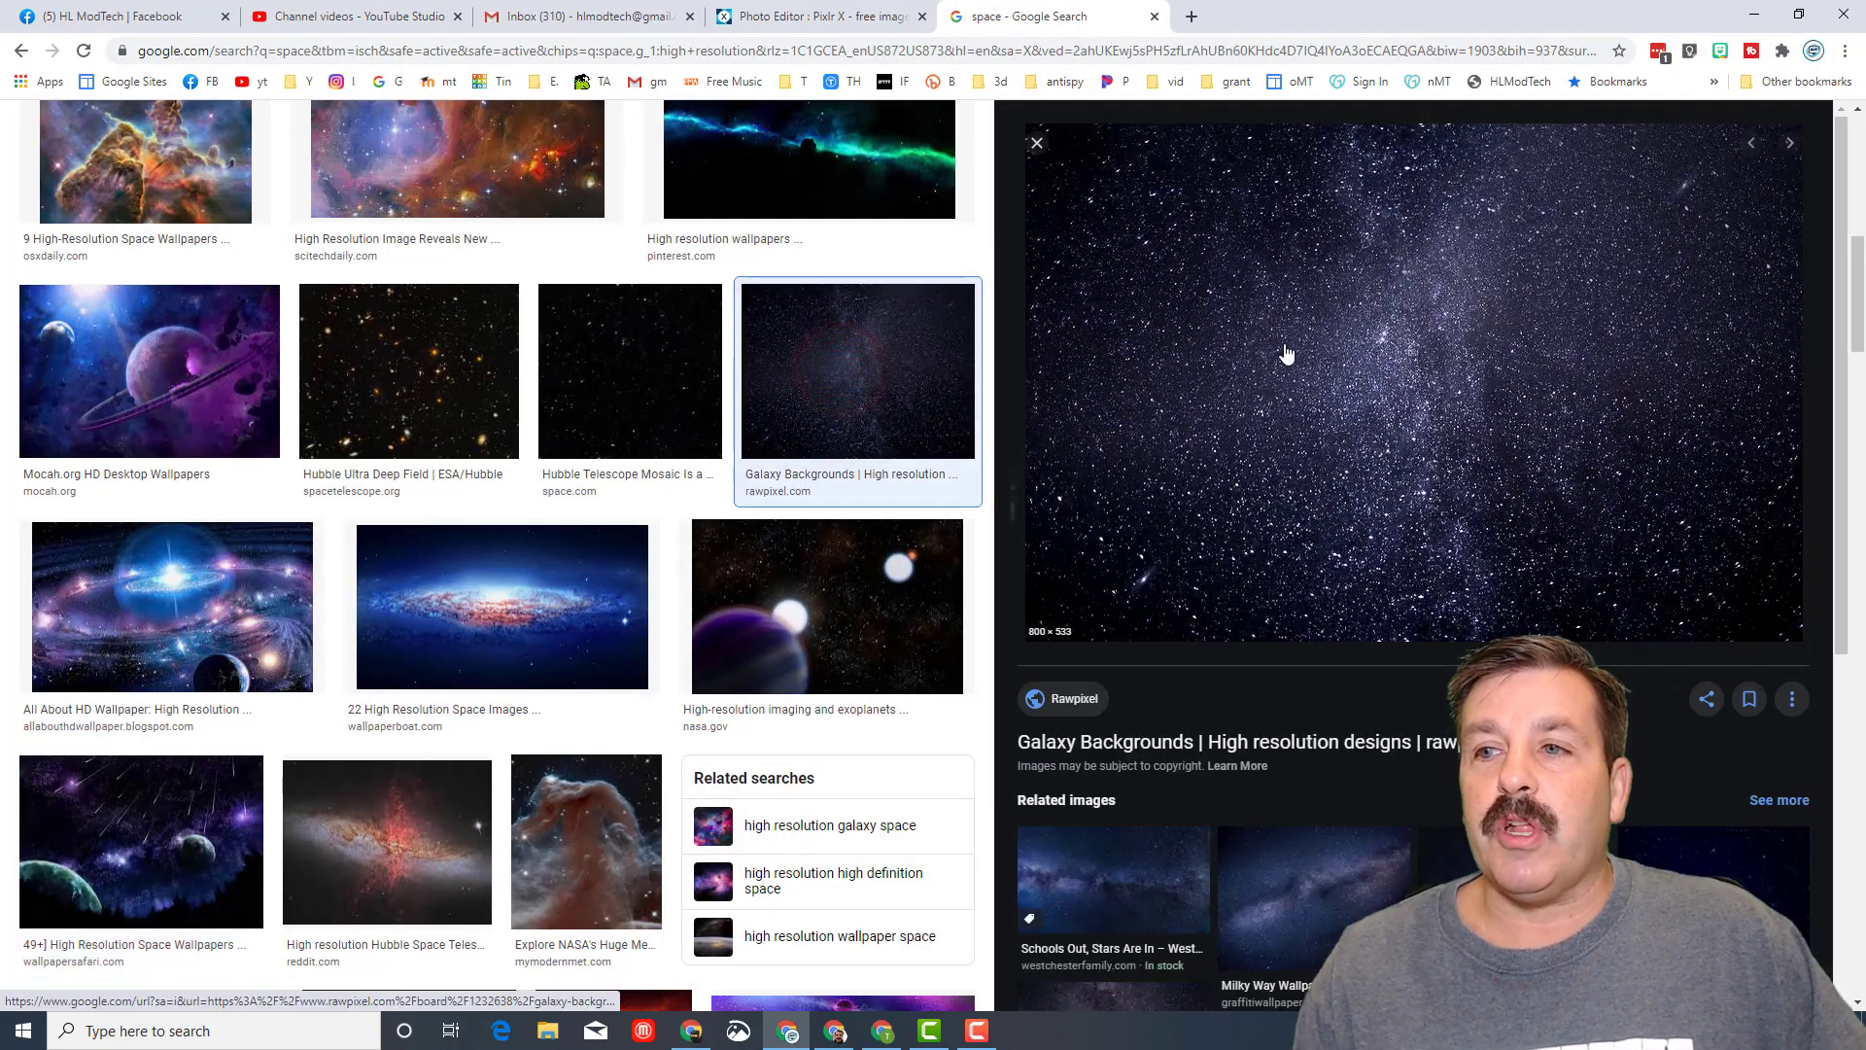
{"action": "right_click", "coordinate": [1287, 316]}
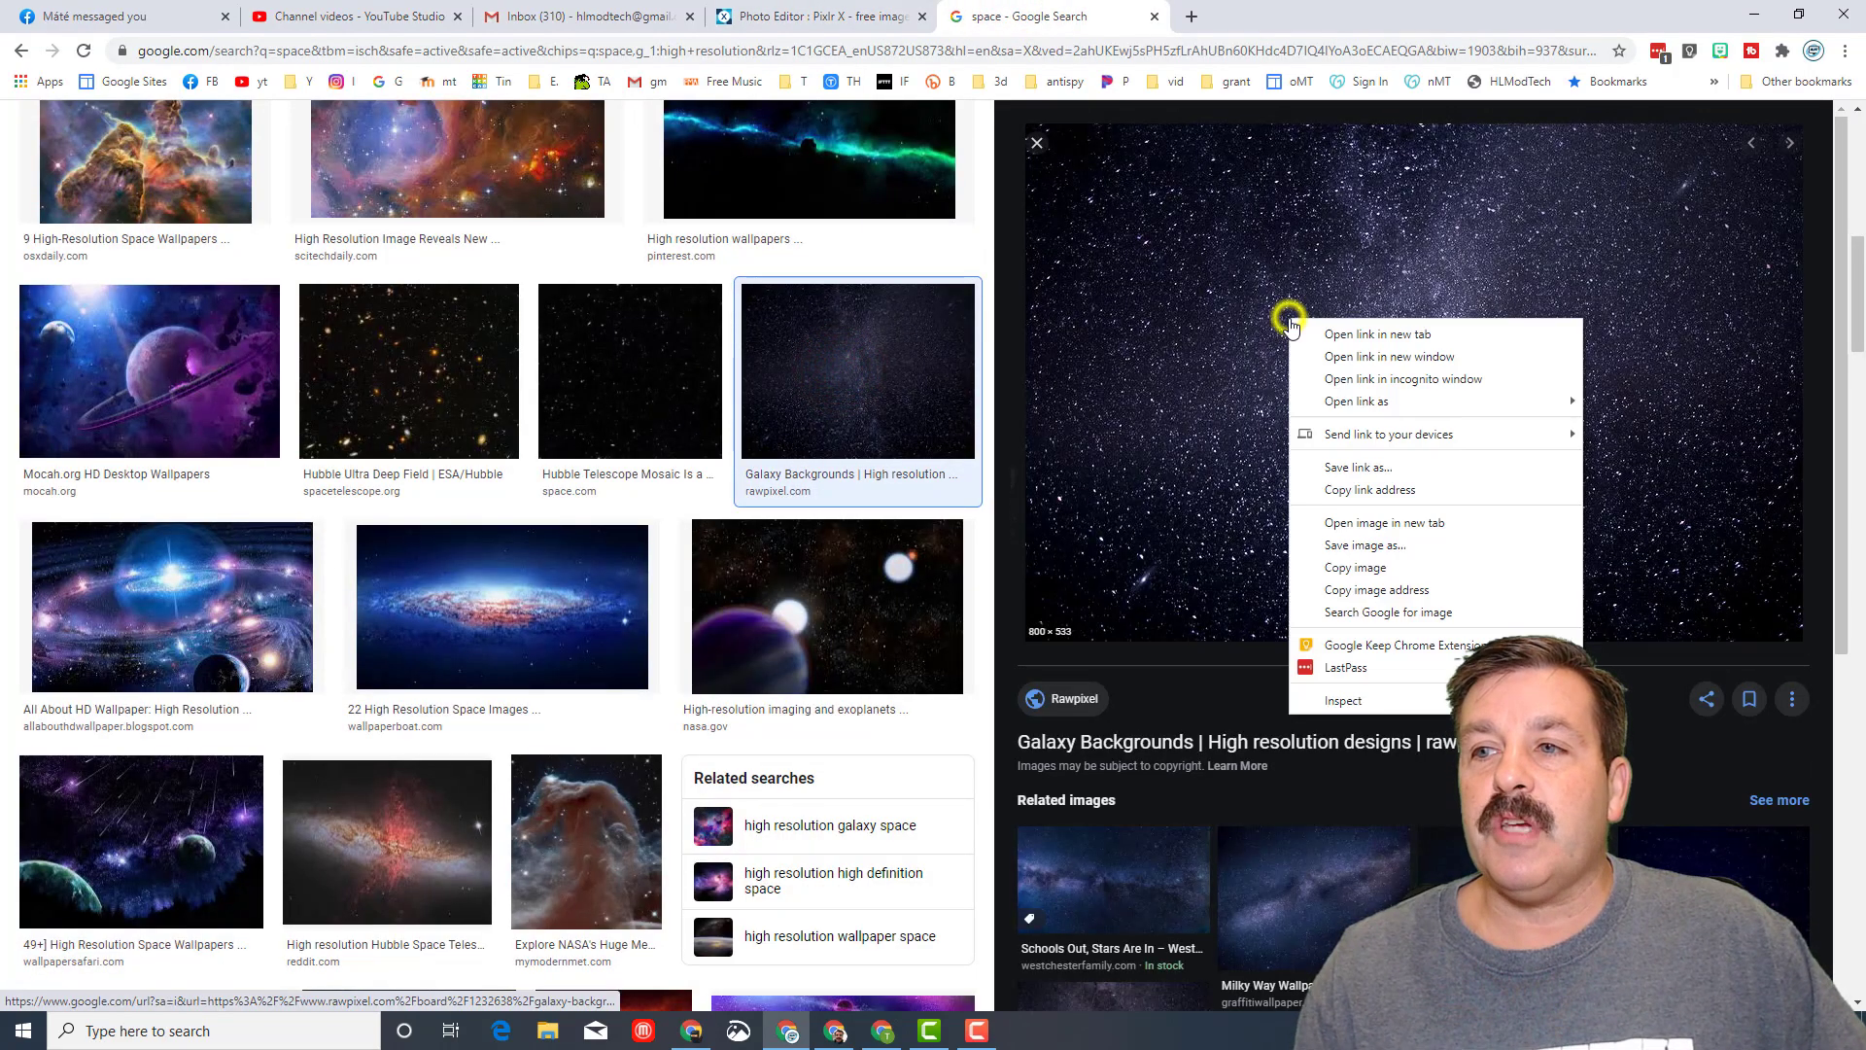
{"action": "left_click", "coordinate": [1365, 567]}
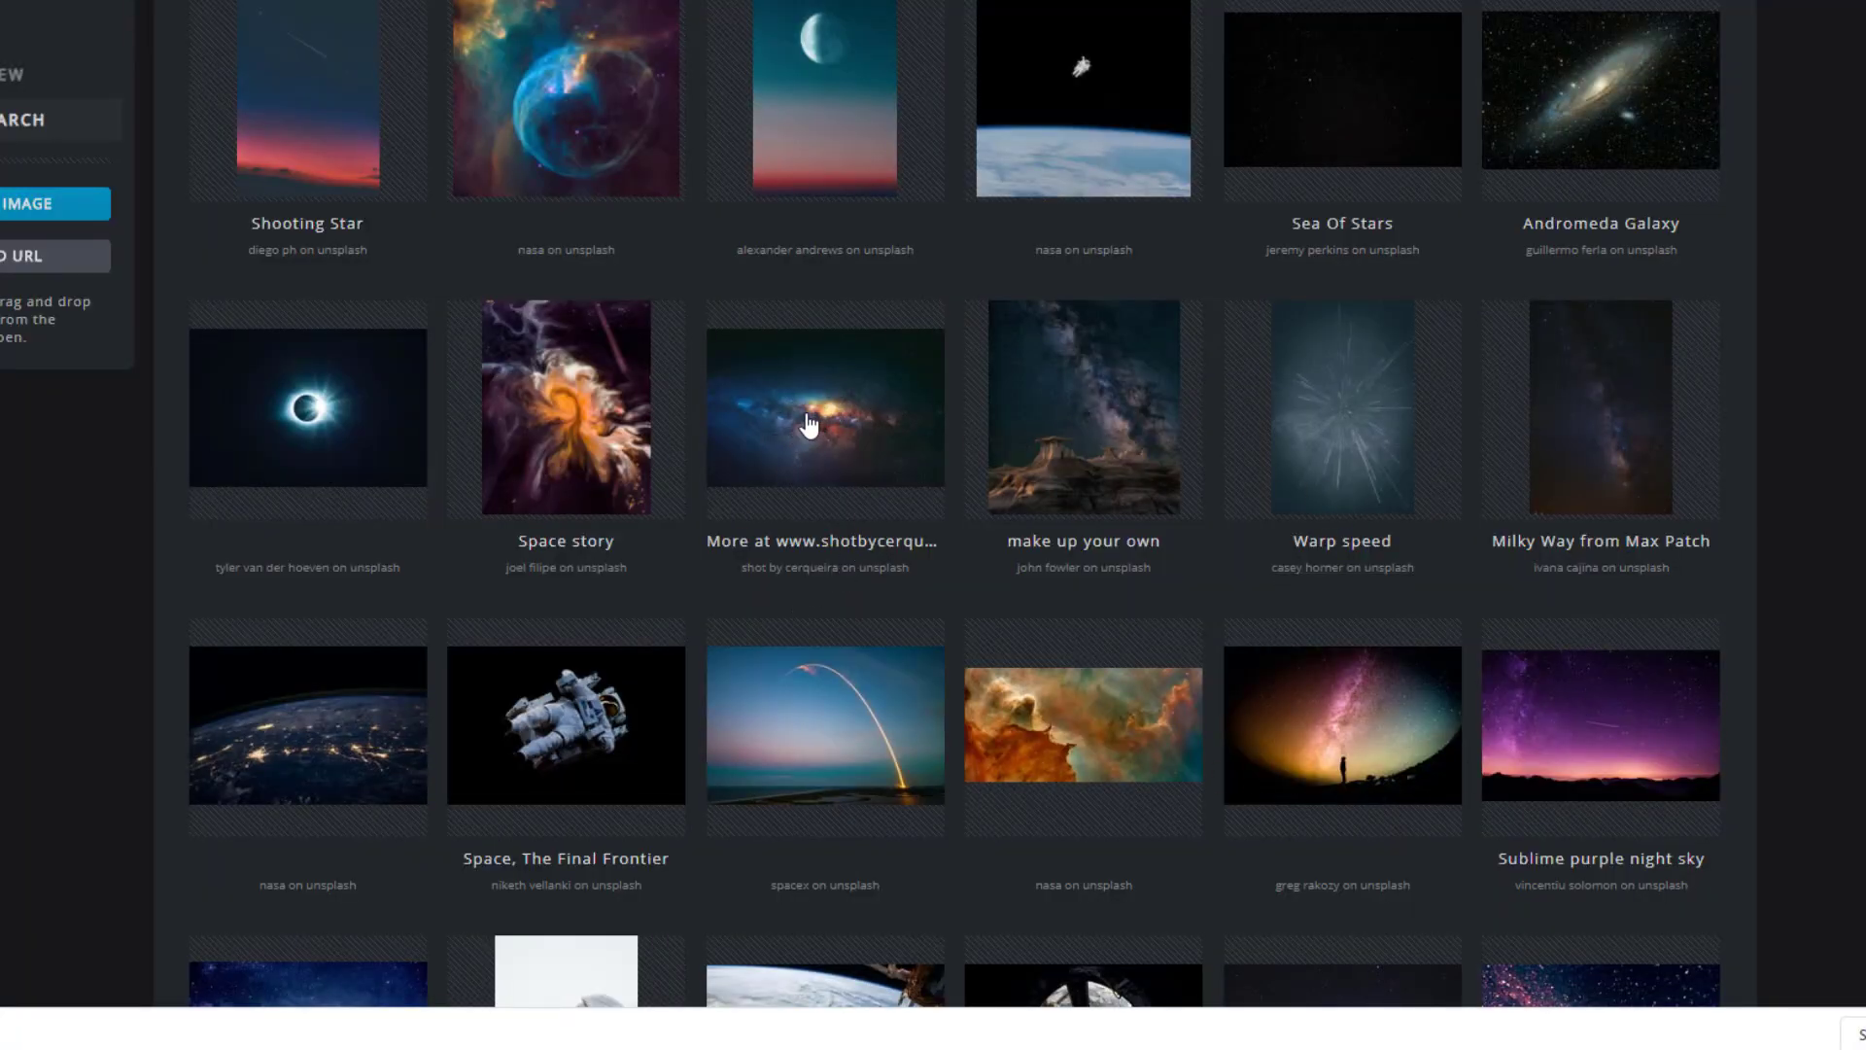
Add the colorful Milky Way stock image by shot by cerqueira to the current document and delete the empty Layer1
{"action": "left_click", "coordinate": [806, 425]}
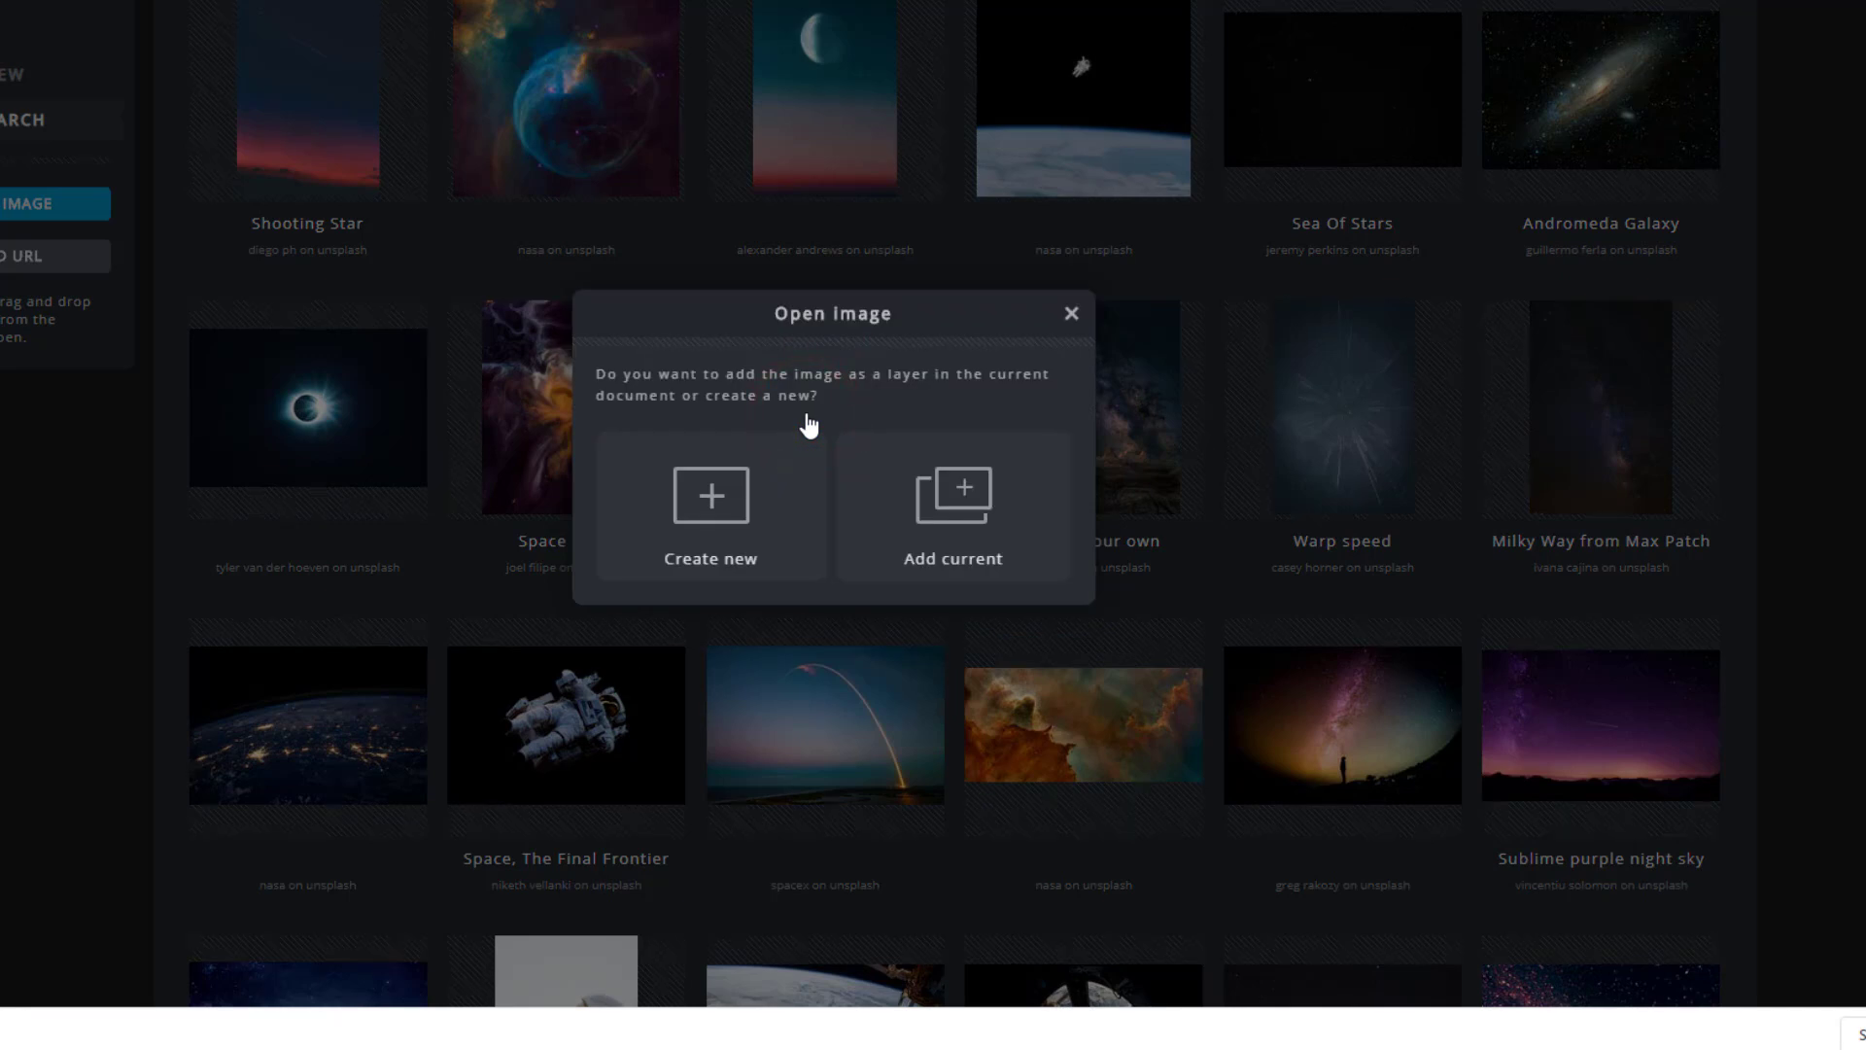
{"action": "left_click", "coordinate": [978, 522]}
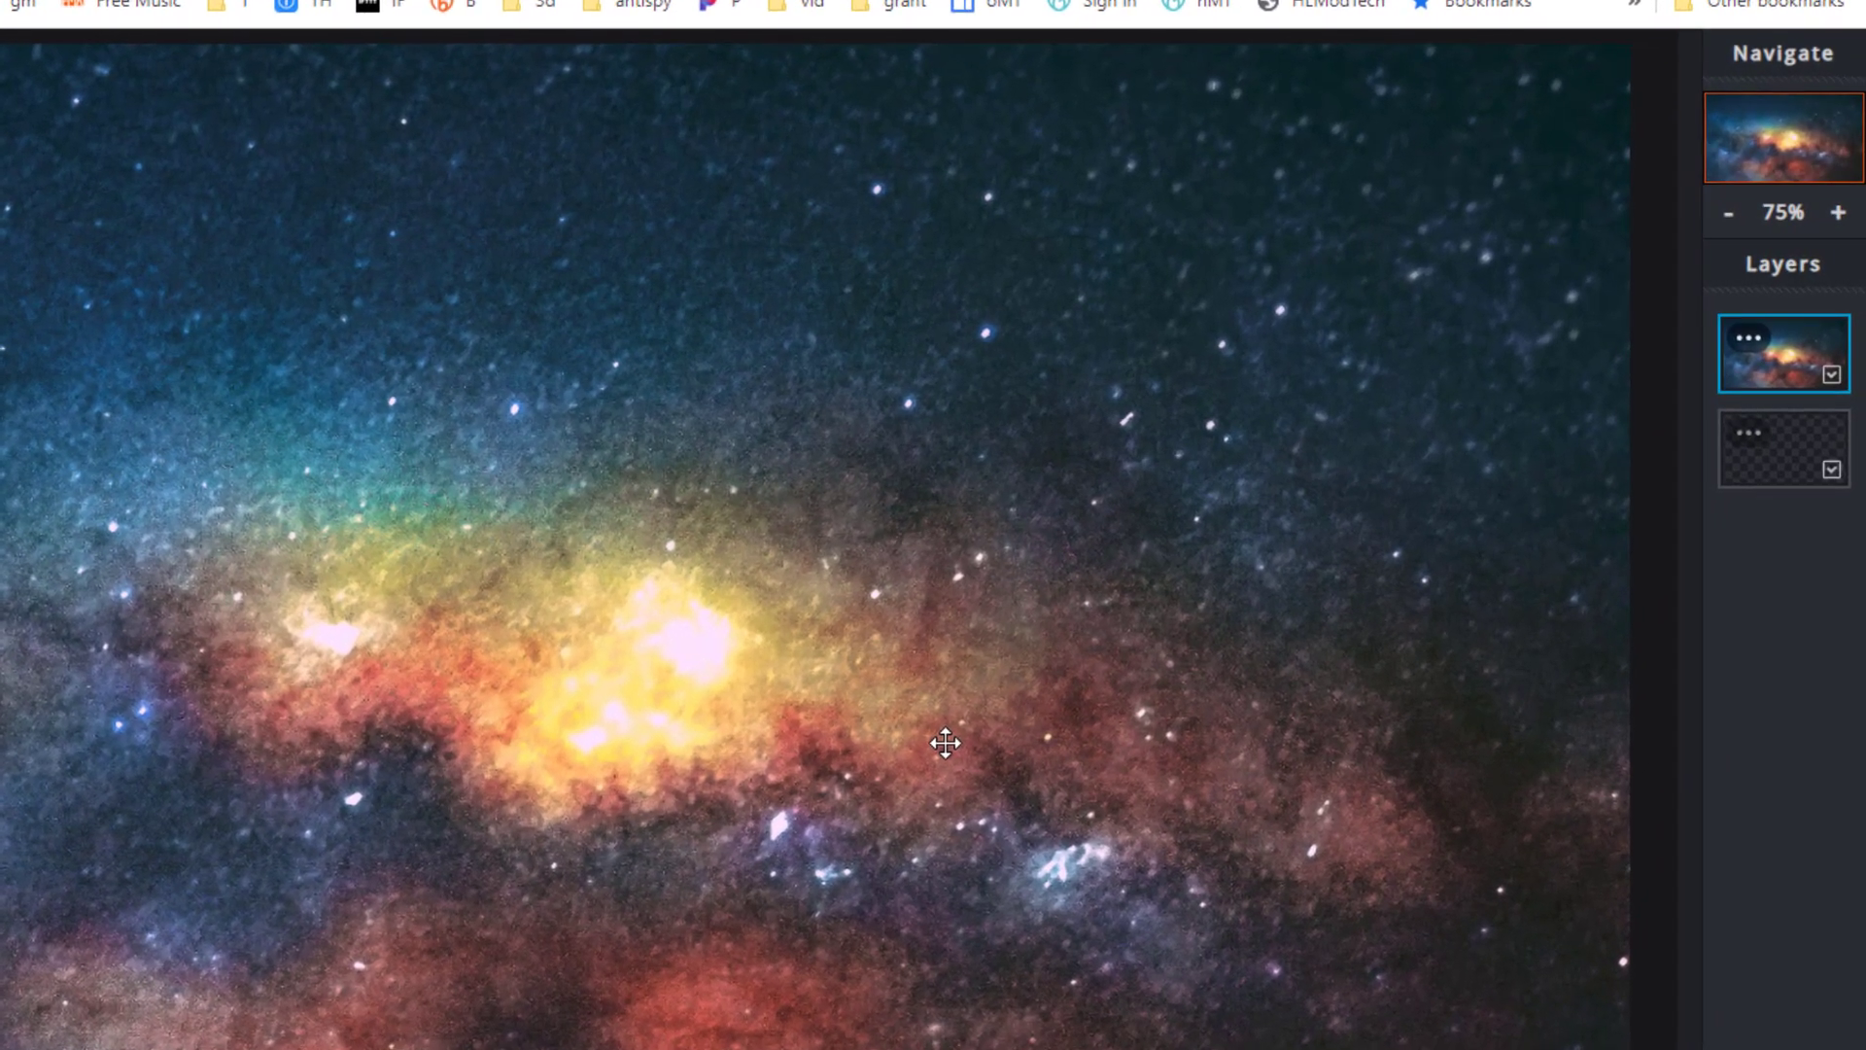
{"action": "left_click", "coordinate": [1749, 433]}
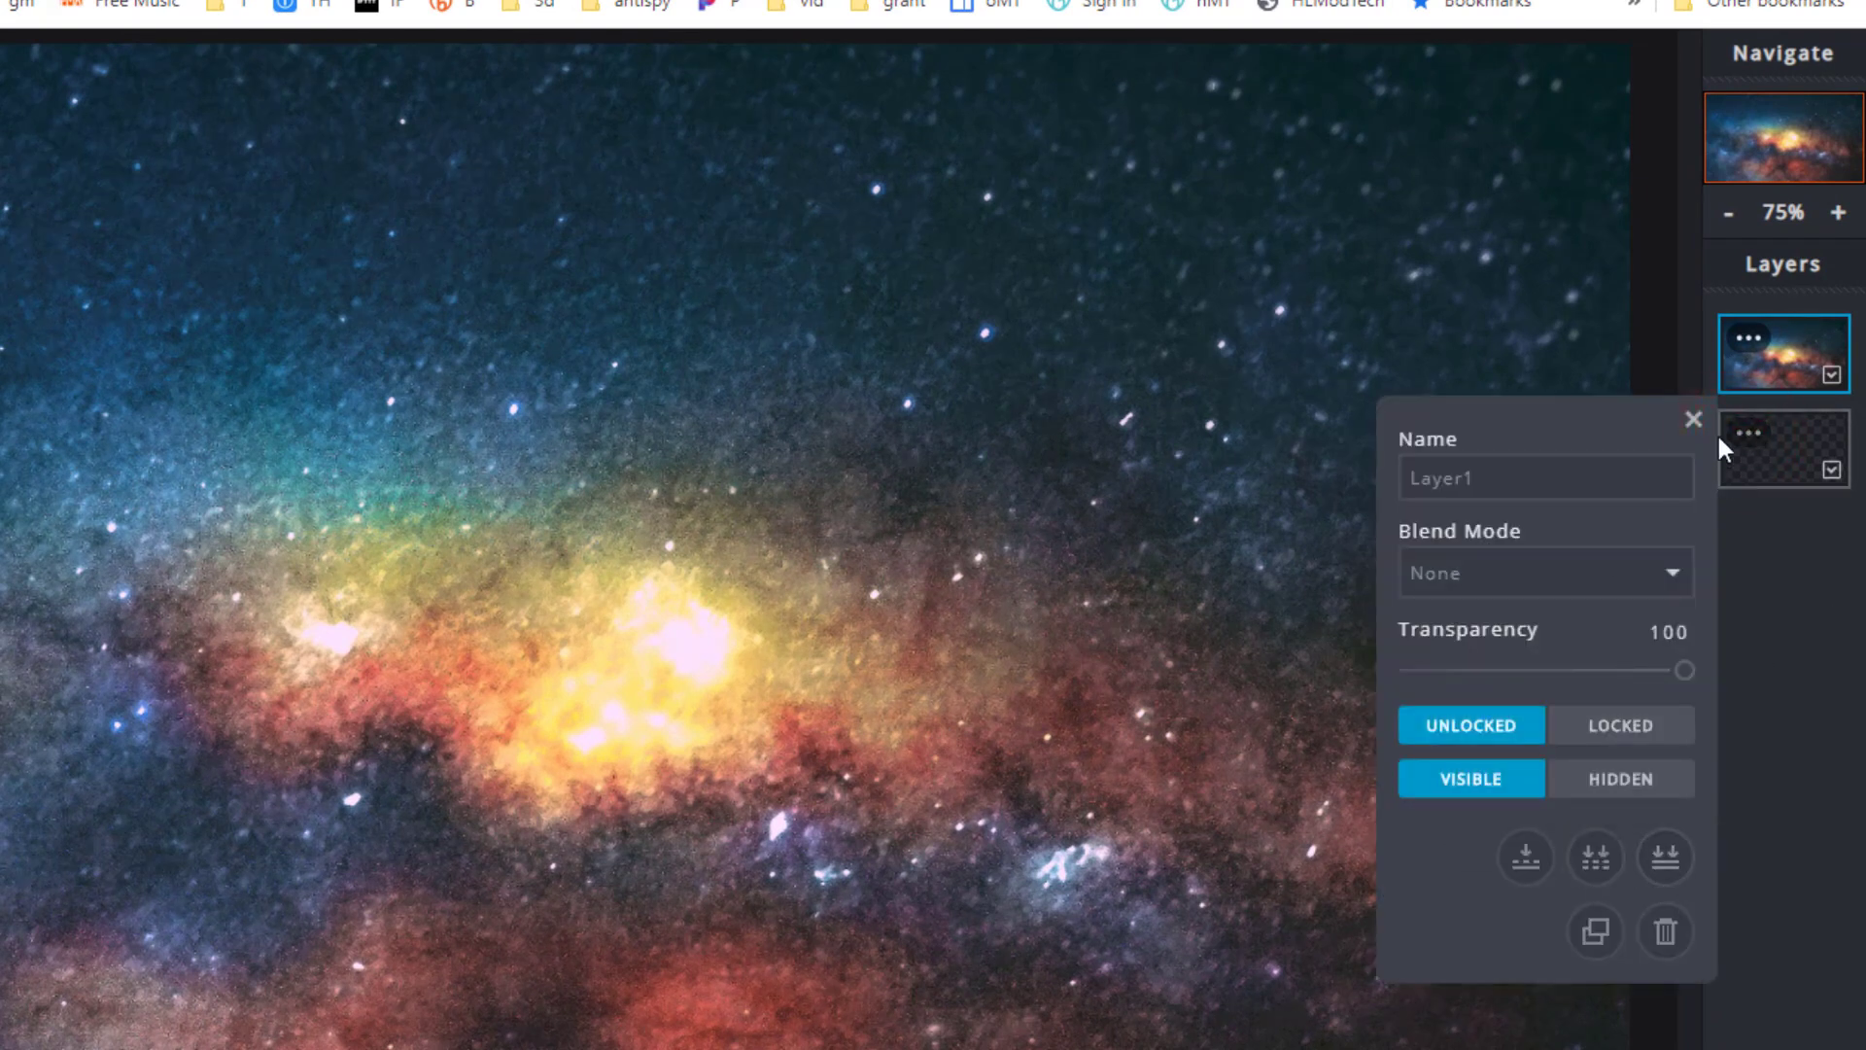
{"action": "left_click", "coordinate": [1665, 935]}
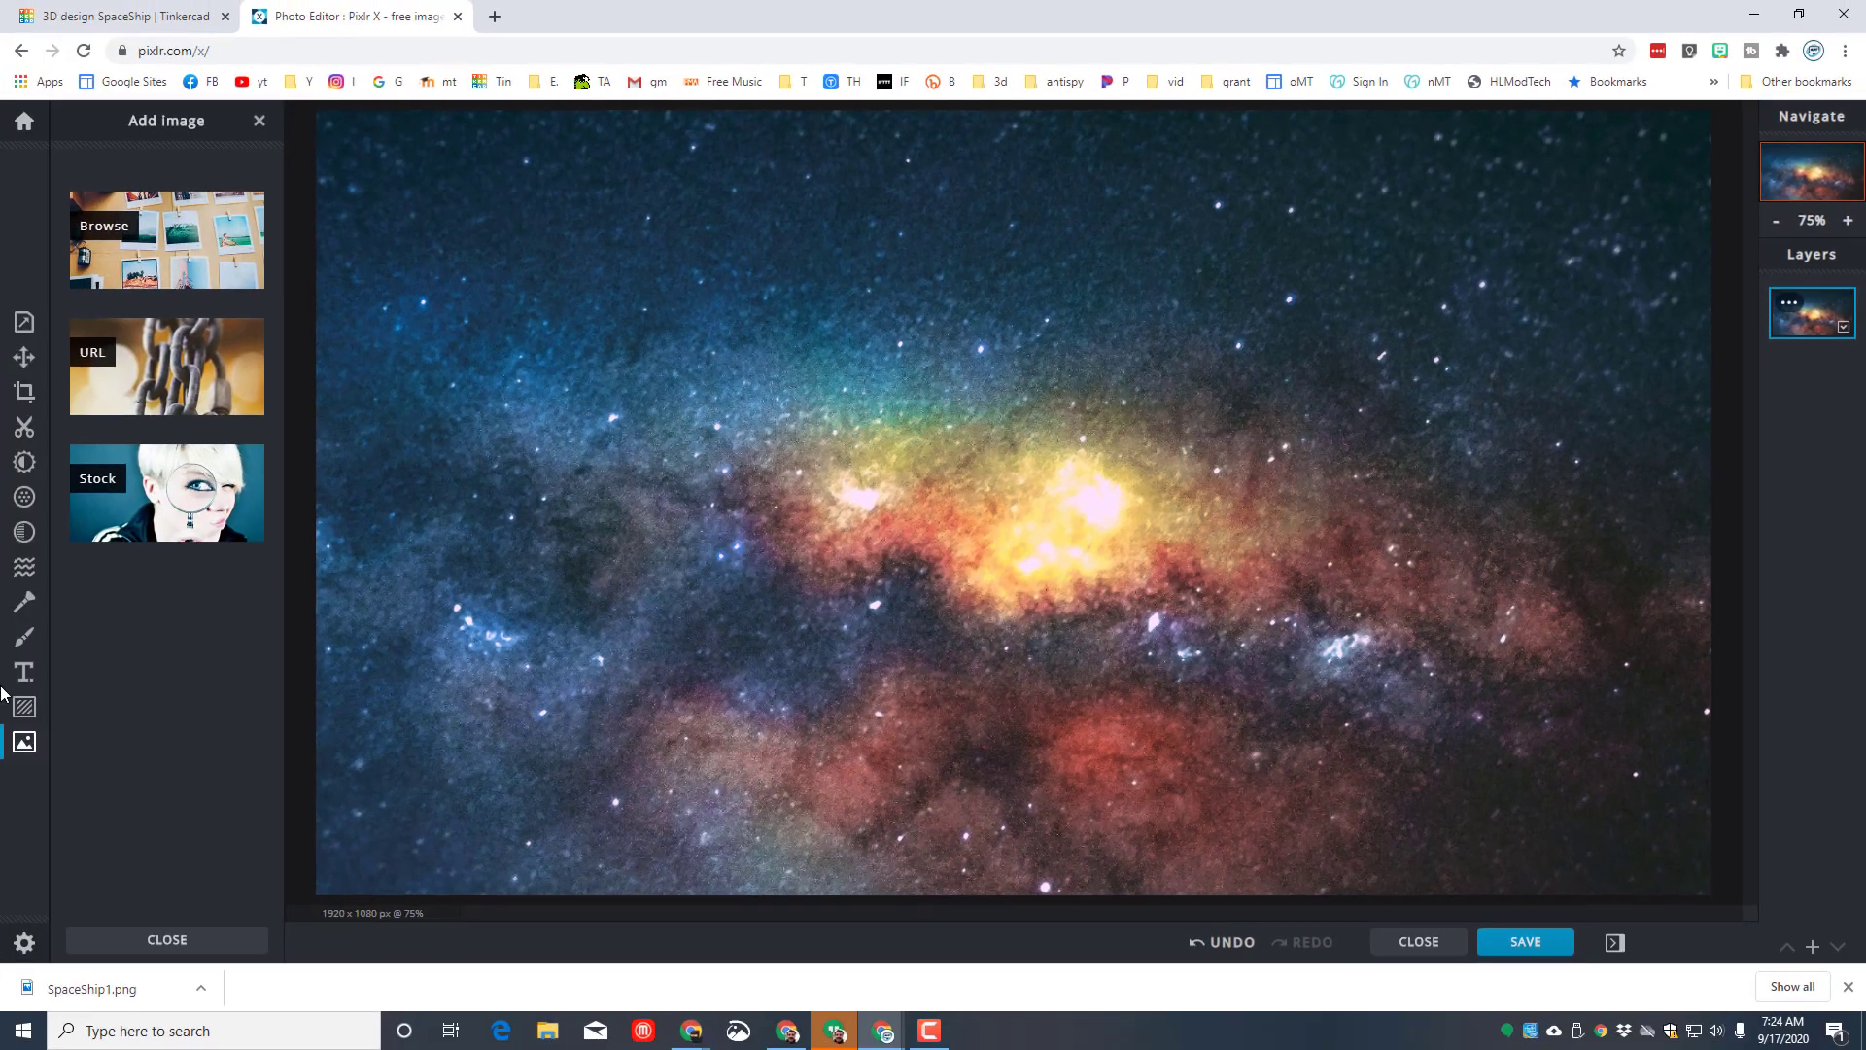
Add the SpaceShip1 picture from the Downloads folder as a layer in the current document
{"action": "left_click", "coordinate": [102, 216]}
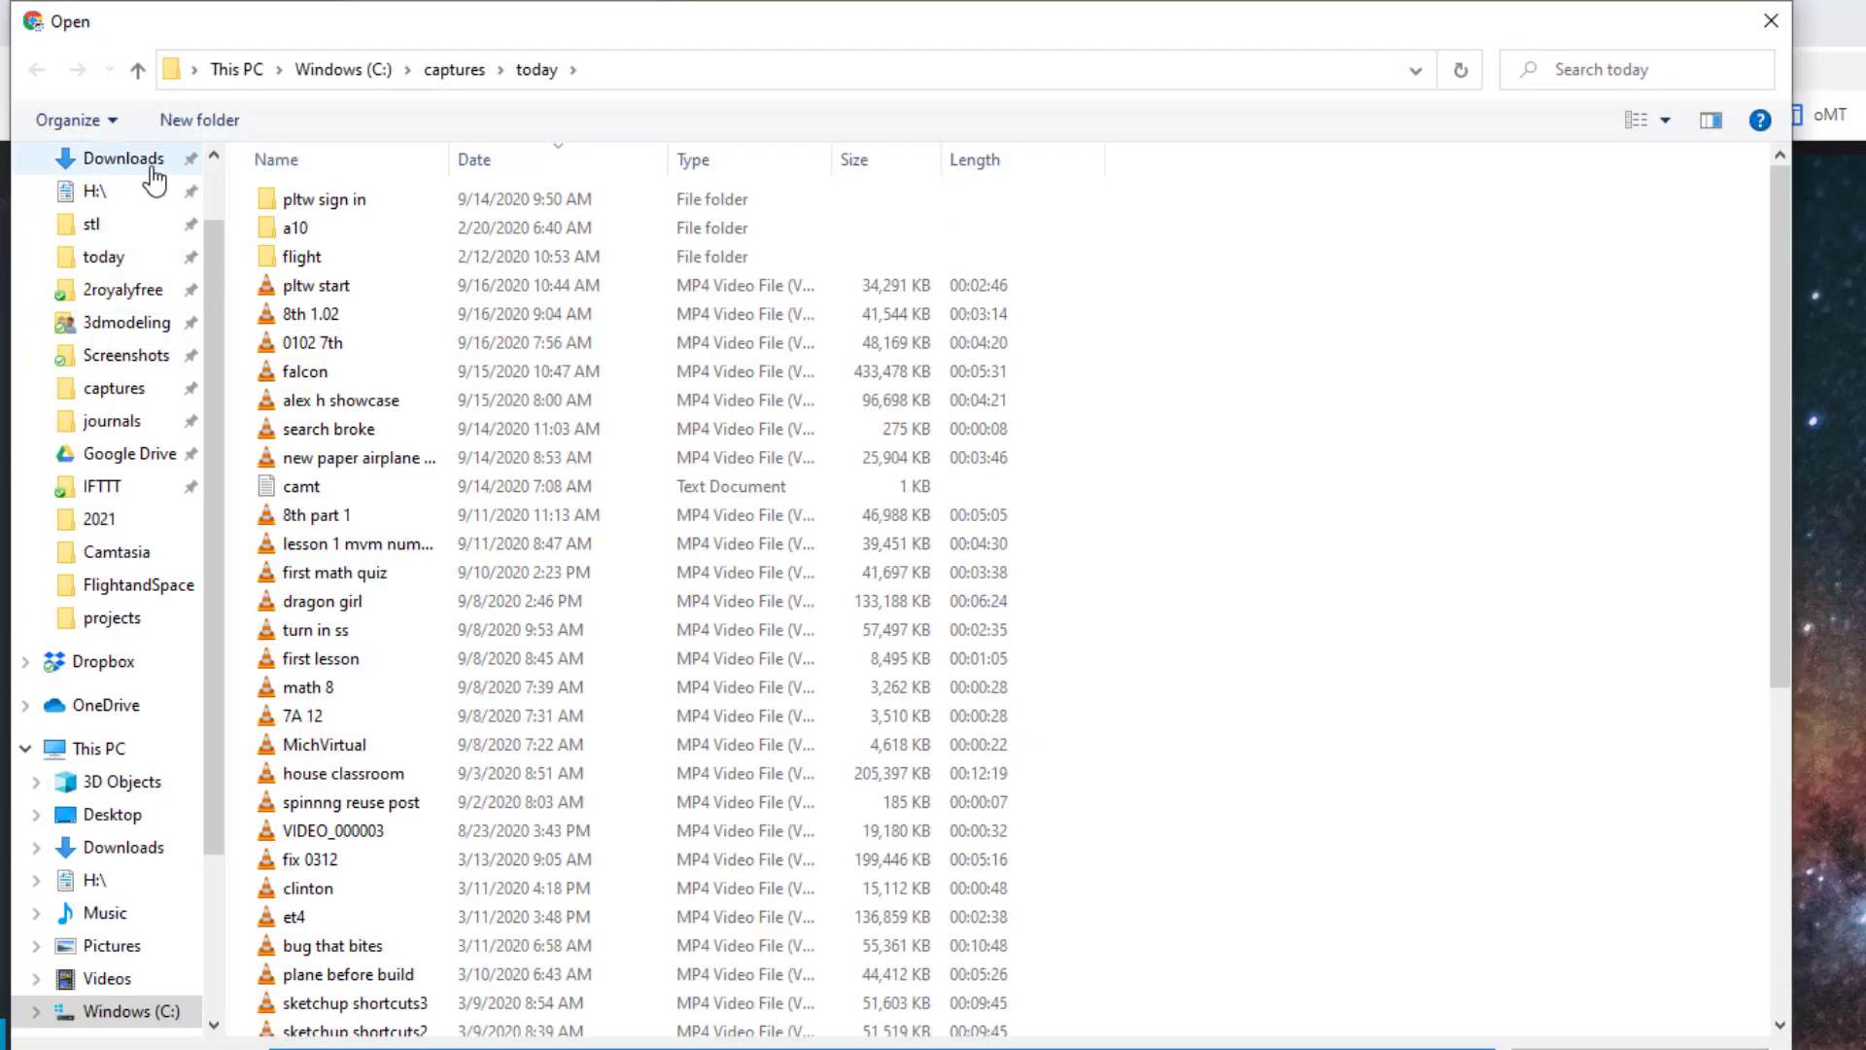
{"action": "left_click", "coordinate": [151, 167]}
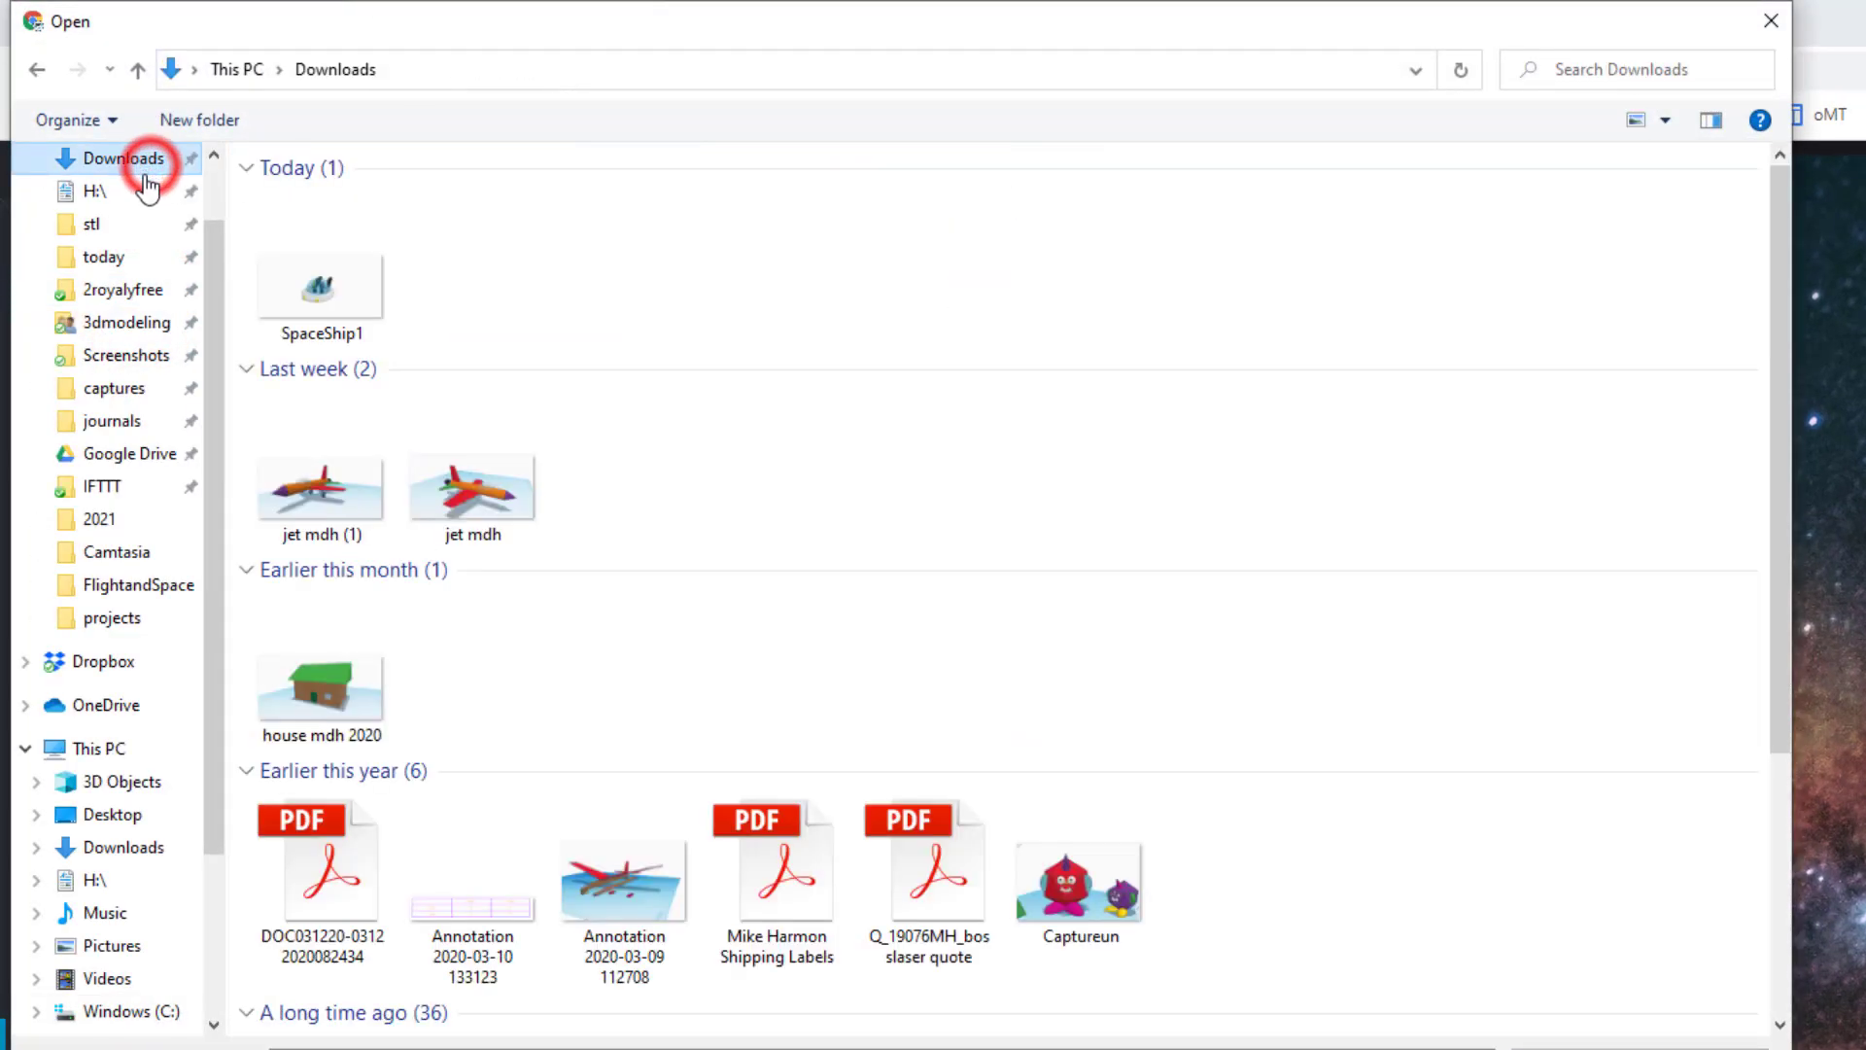
{"action": "double_click", "coordinate": [324, 294]}
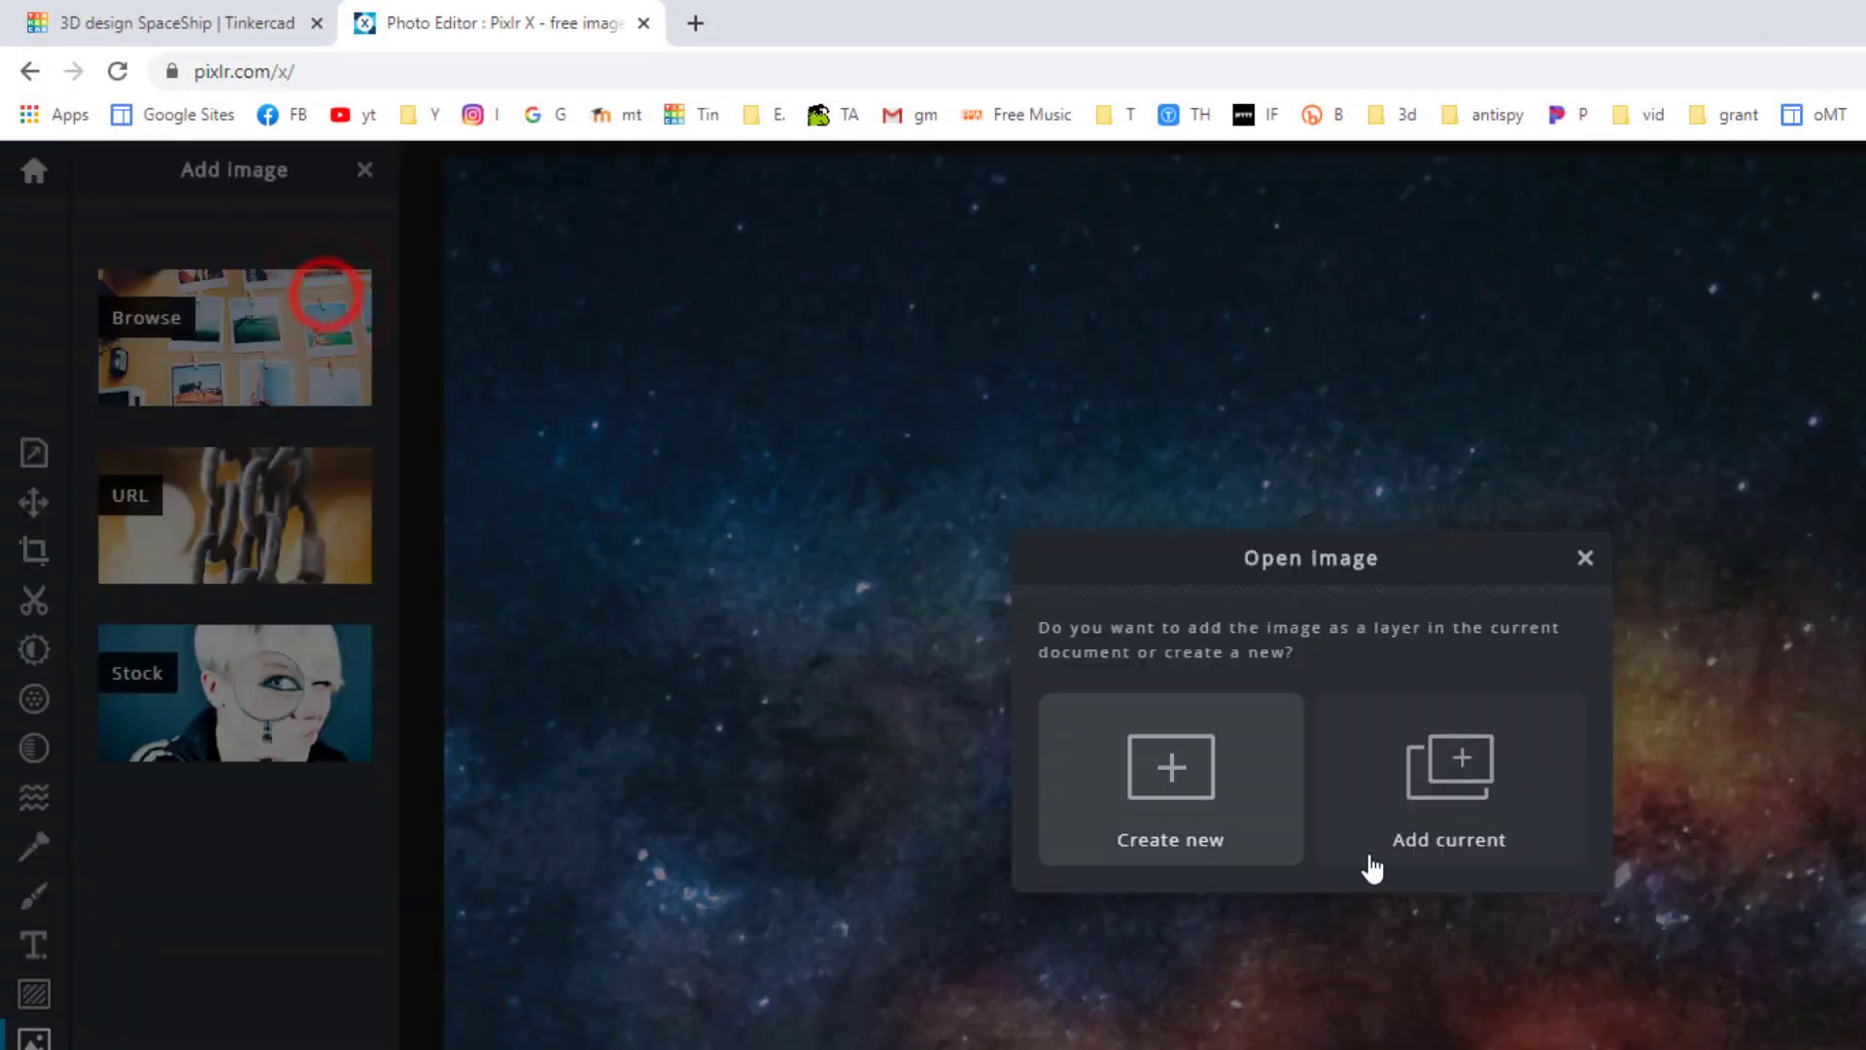
{"action": "left_click", "coordinate": [1419, 770]}
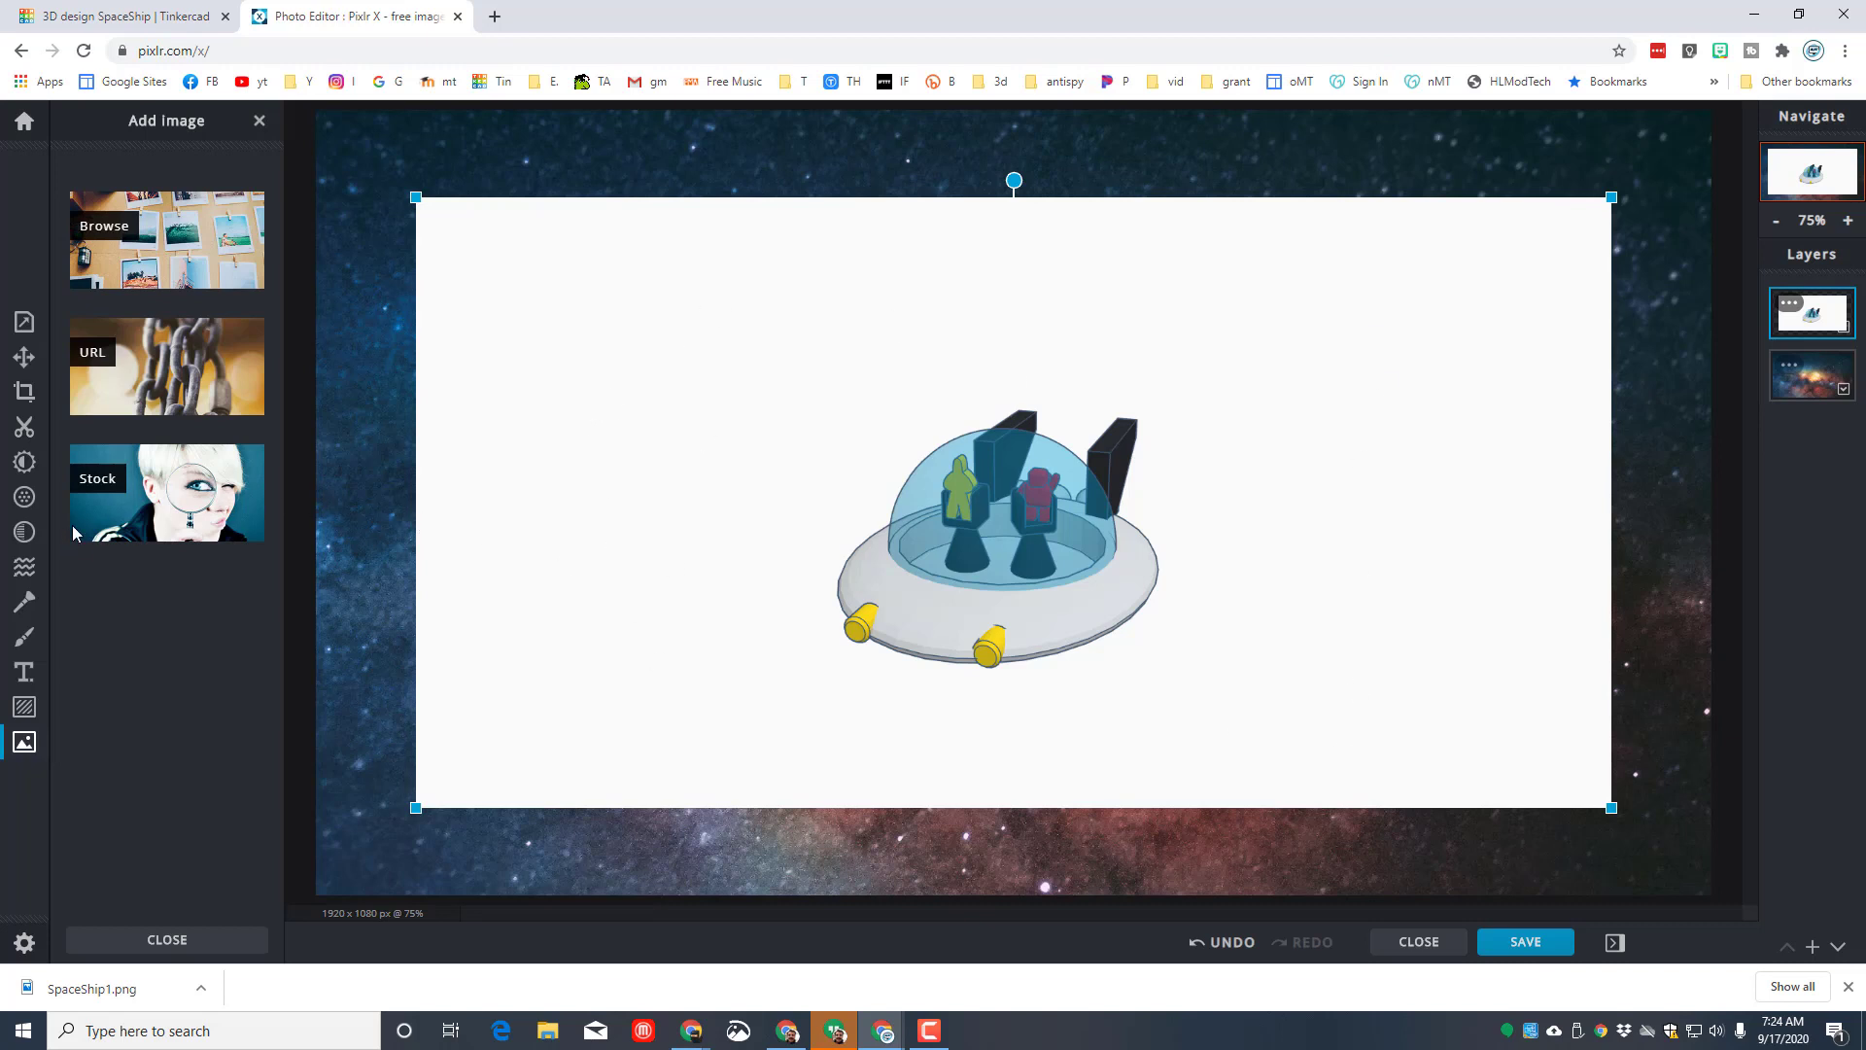
Remove the spaceship picture's white background with the Cutout magic wand in Remove mode, and move the layer to about Left -227, Top 148
{"action": "left_click", "coordinate": [24, 433]}
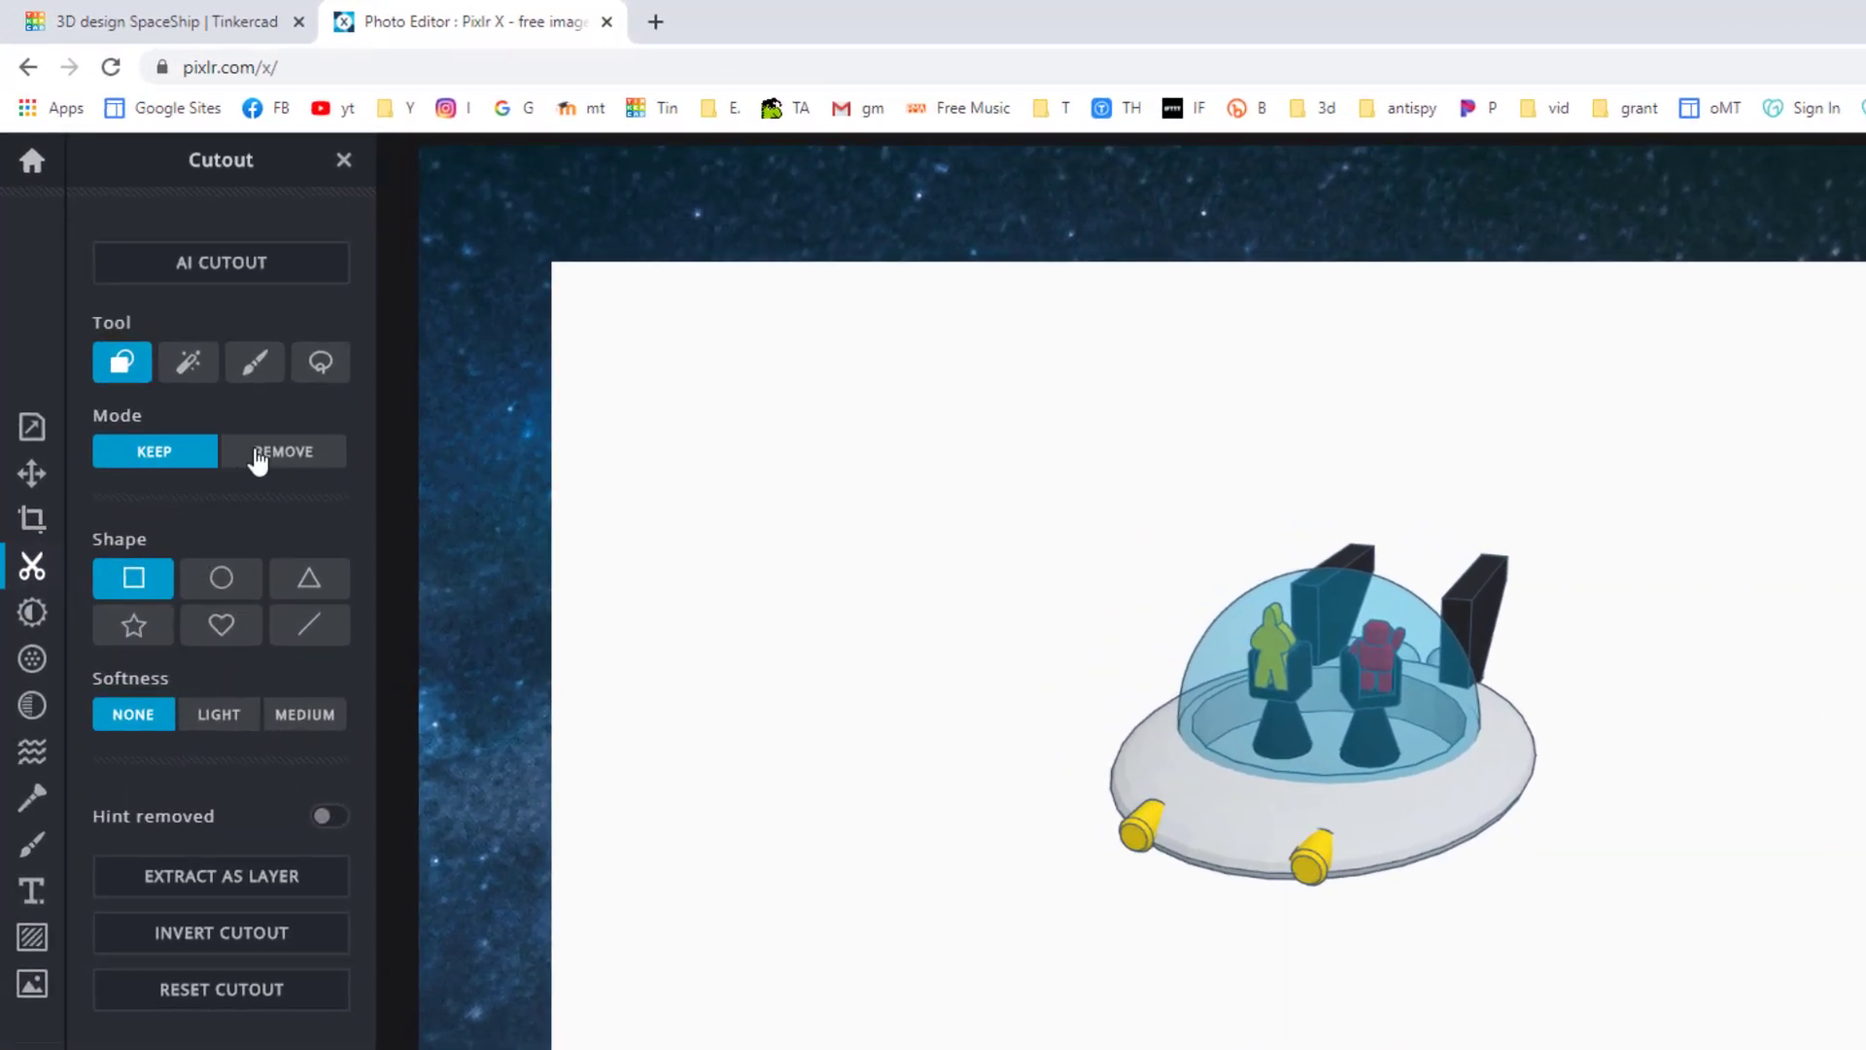
{"action": "left_click", "coordinate": [258, 455]}
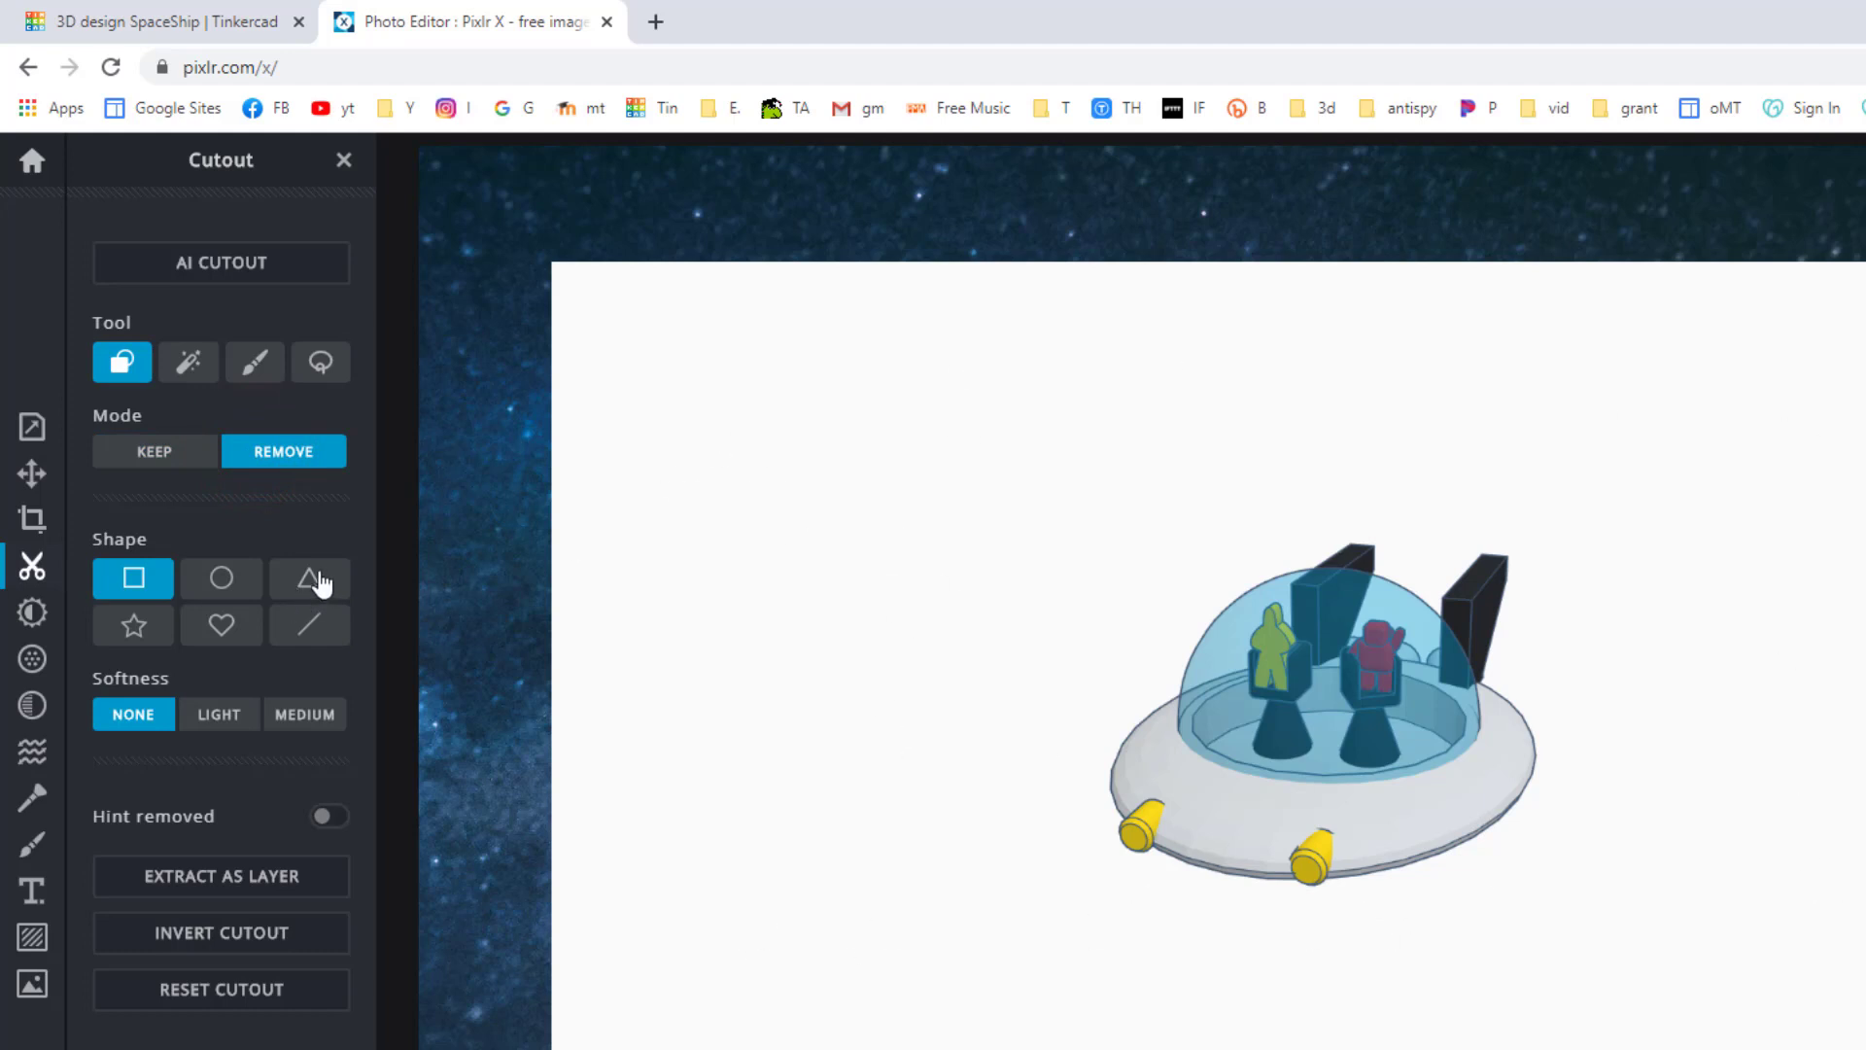
{"action": "left_click", "coordinate": [188, 363]}
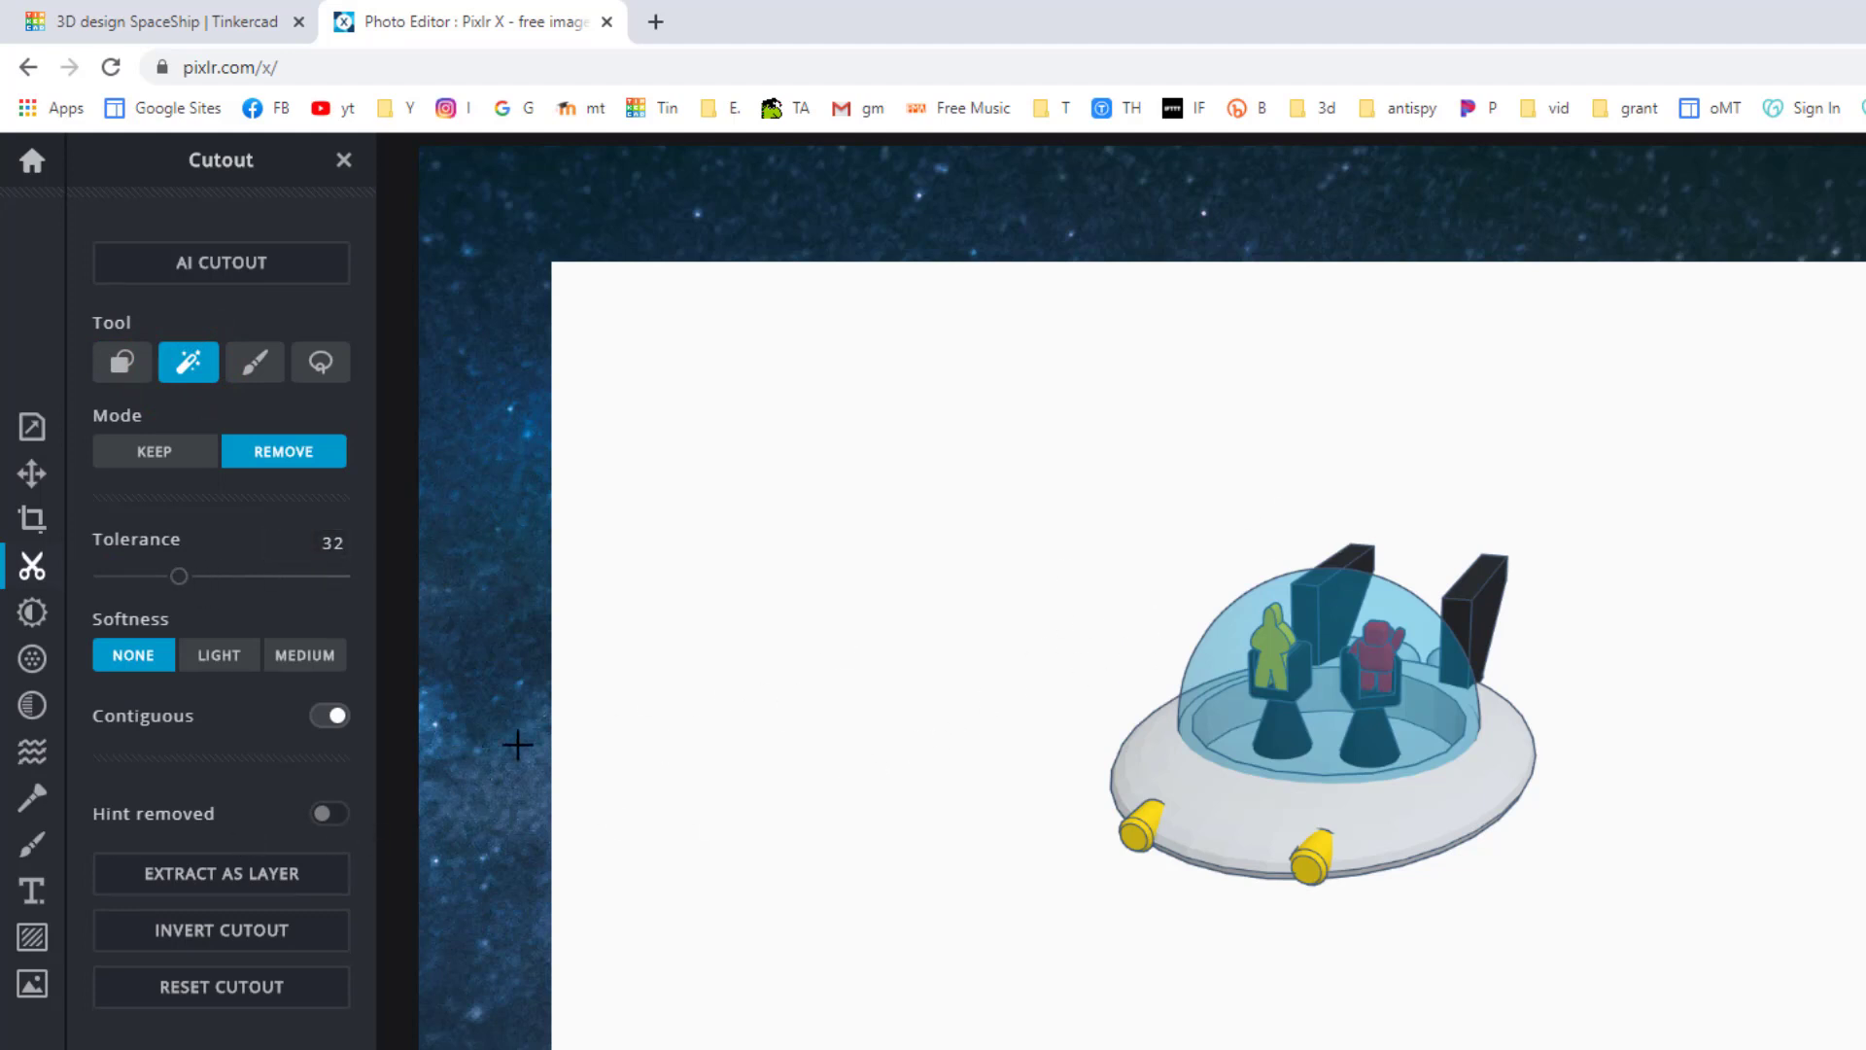
{"action": "left_click", "coordinate": [898, 603]}
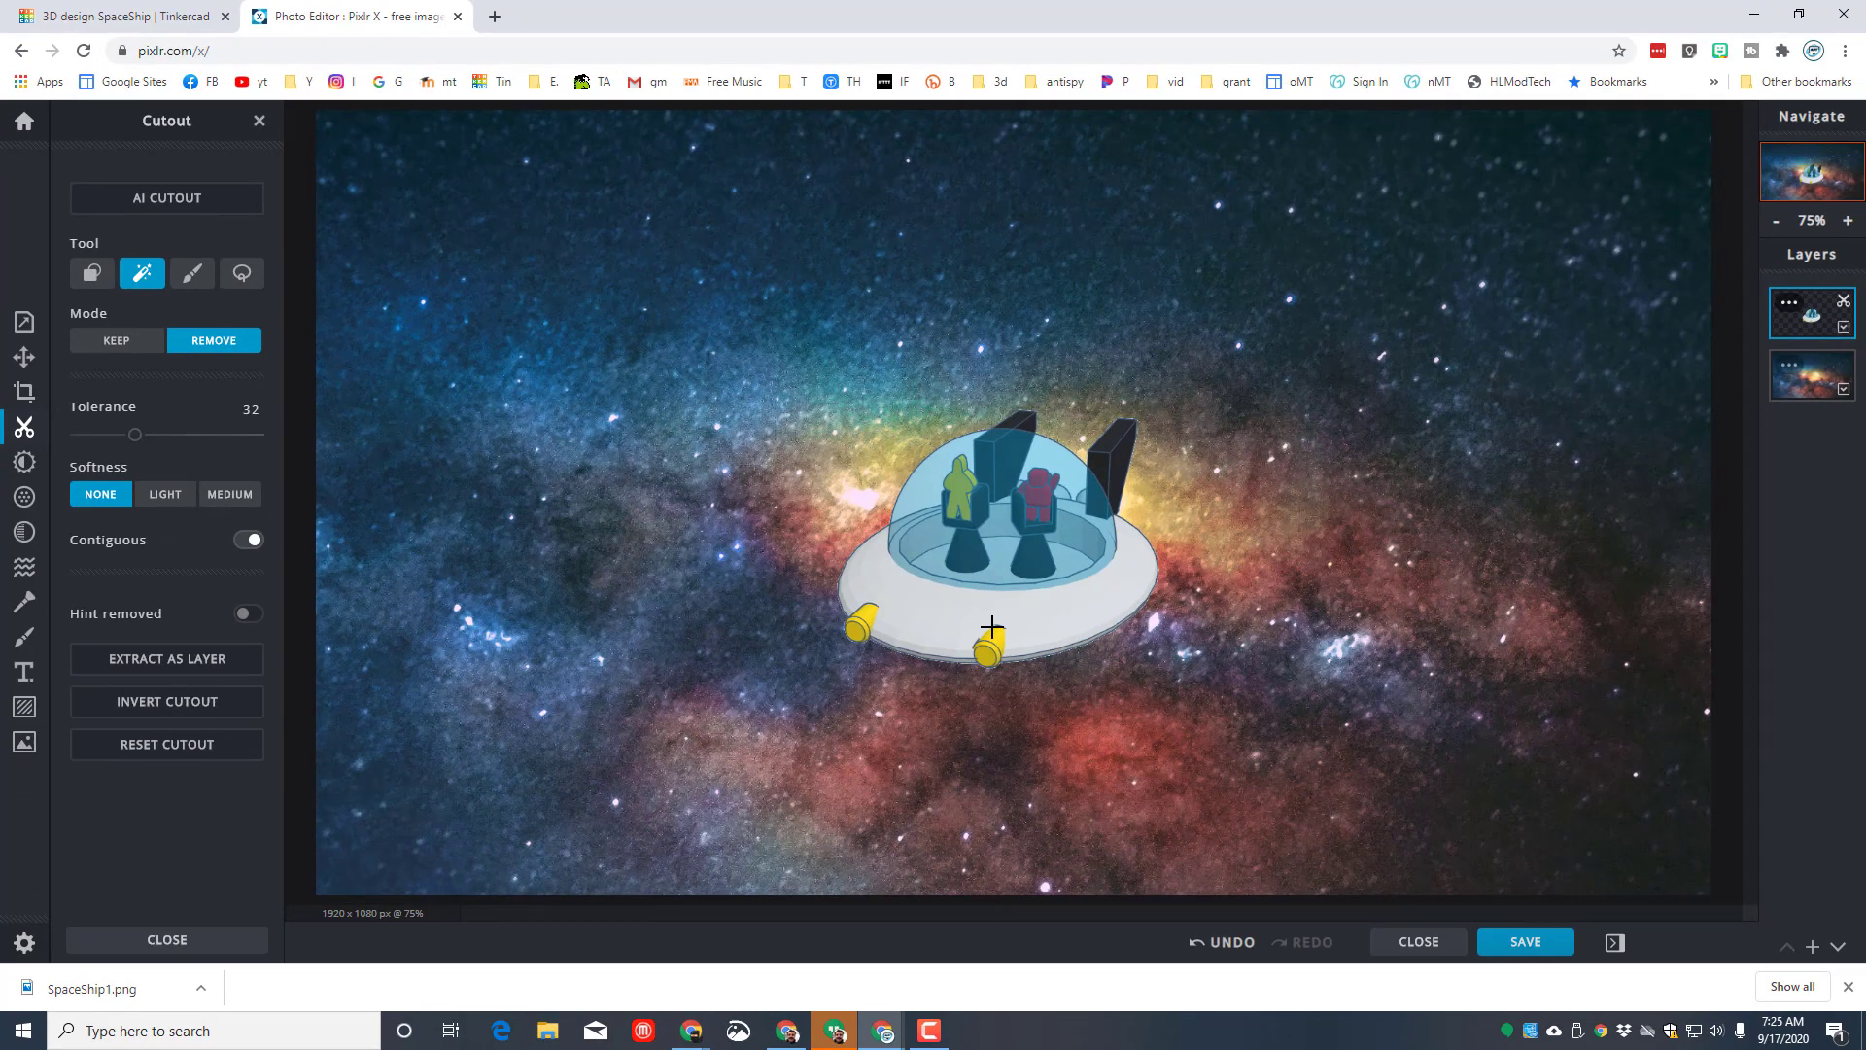
{"action": "left_click", "coordinate": [38, 362]}
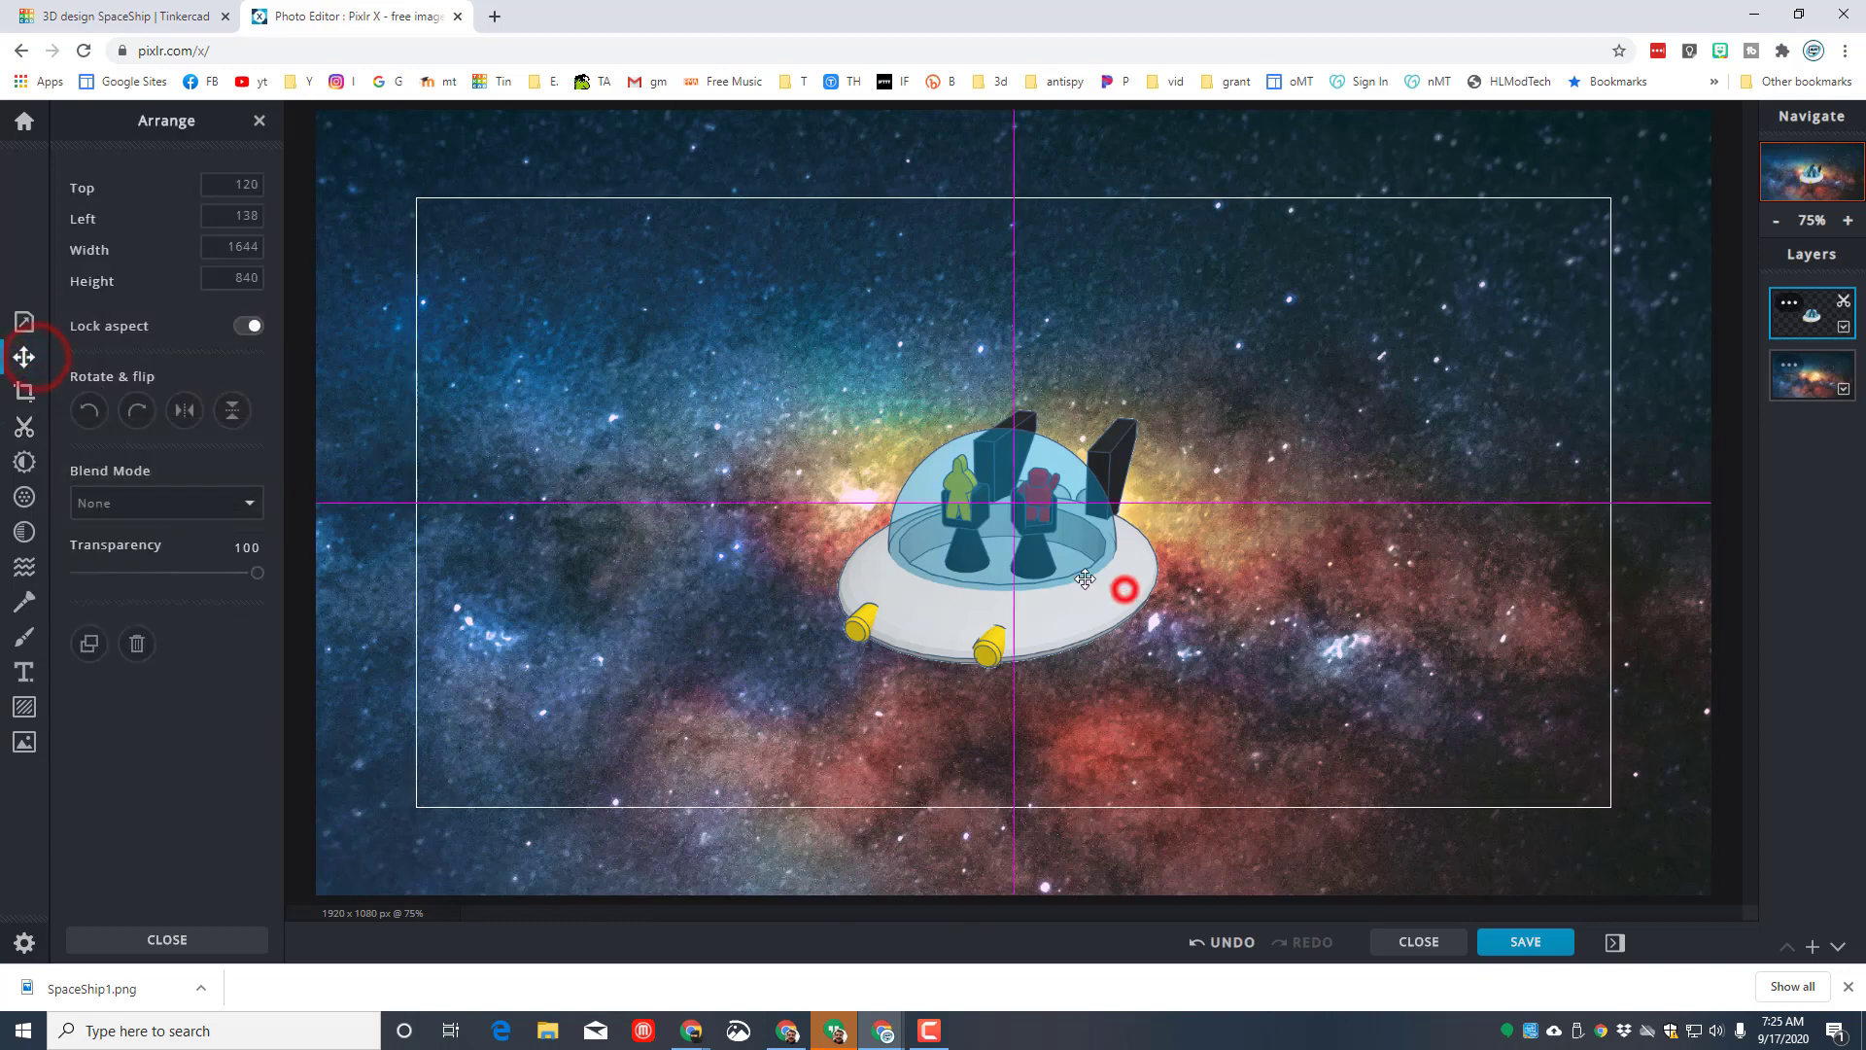
{"action": "left_click_drag", "start_coordinate": [1124, 587], "coordinate": [859, 609]}
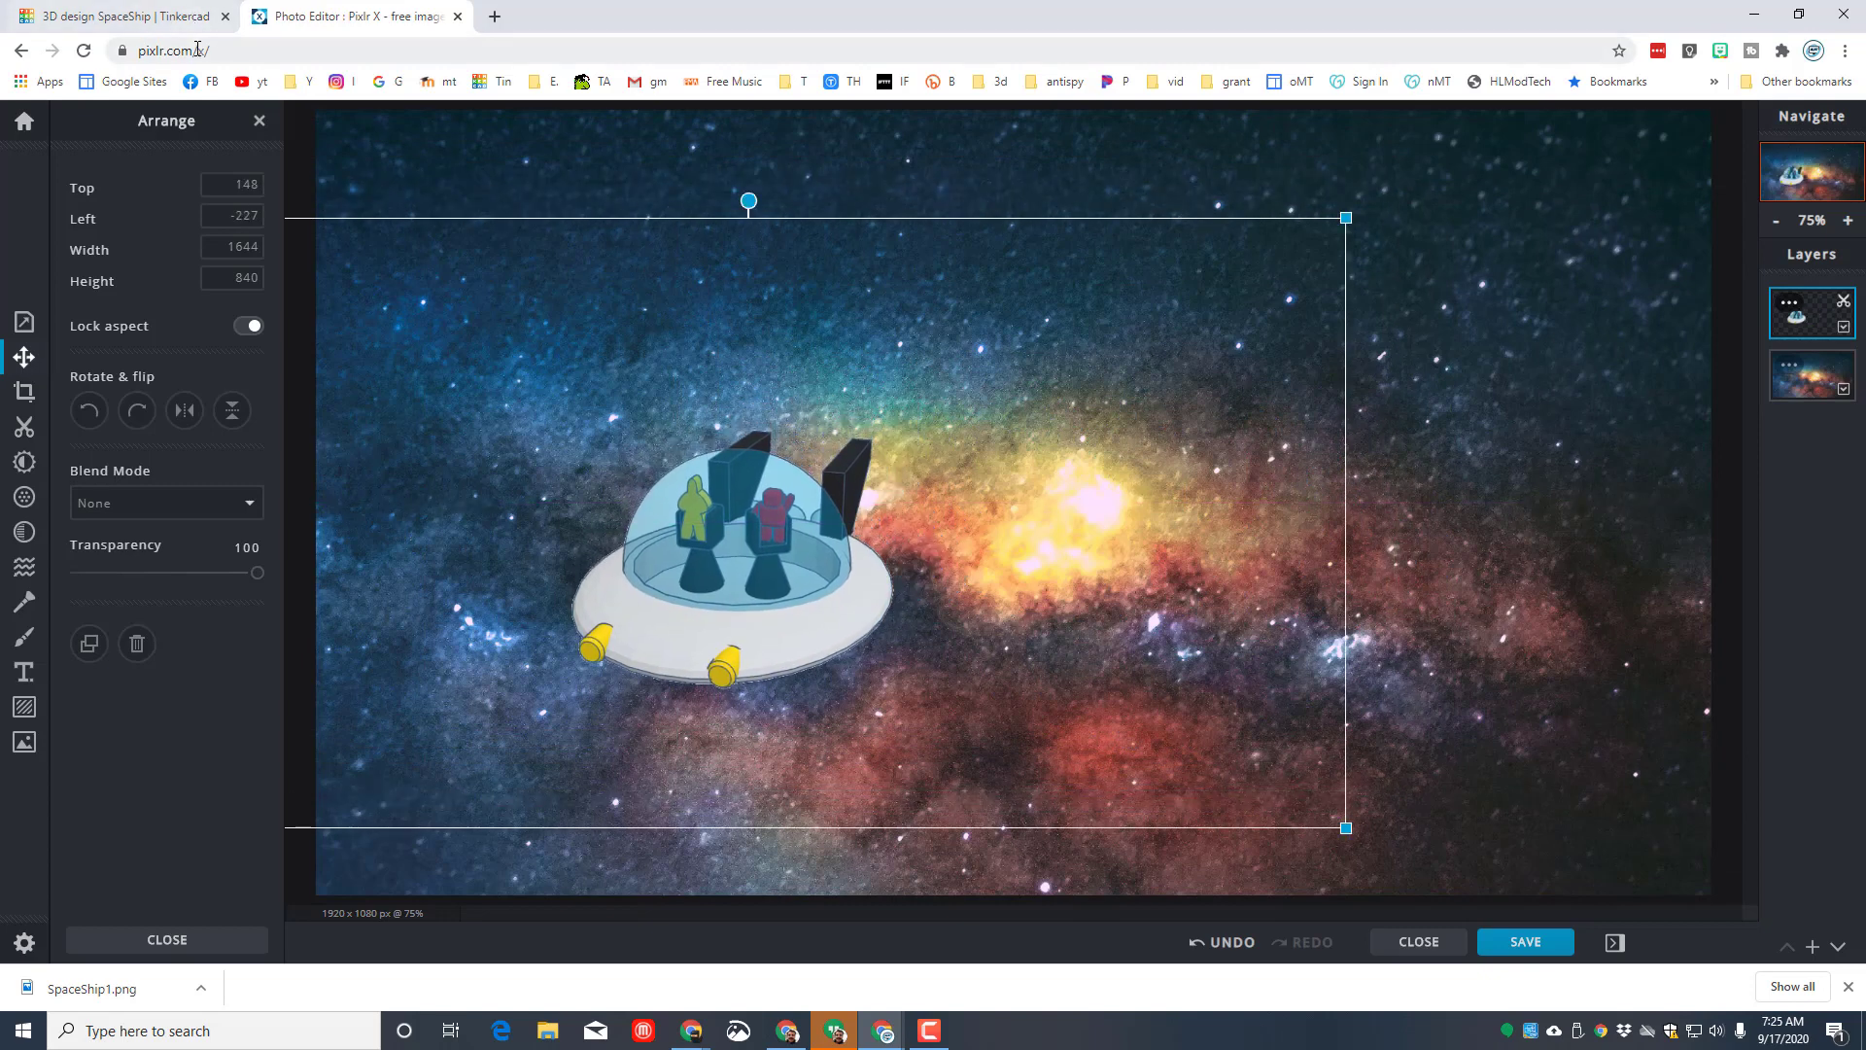
Switch to the Tinkercad design, drop the whole spaceship onto the workplane in the home view, and show all hidden shapes
{"action": "left_click", "coordinate": [145, 20]}
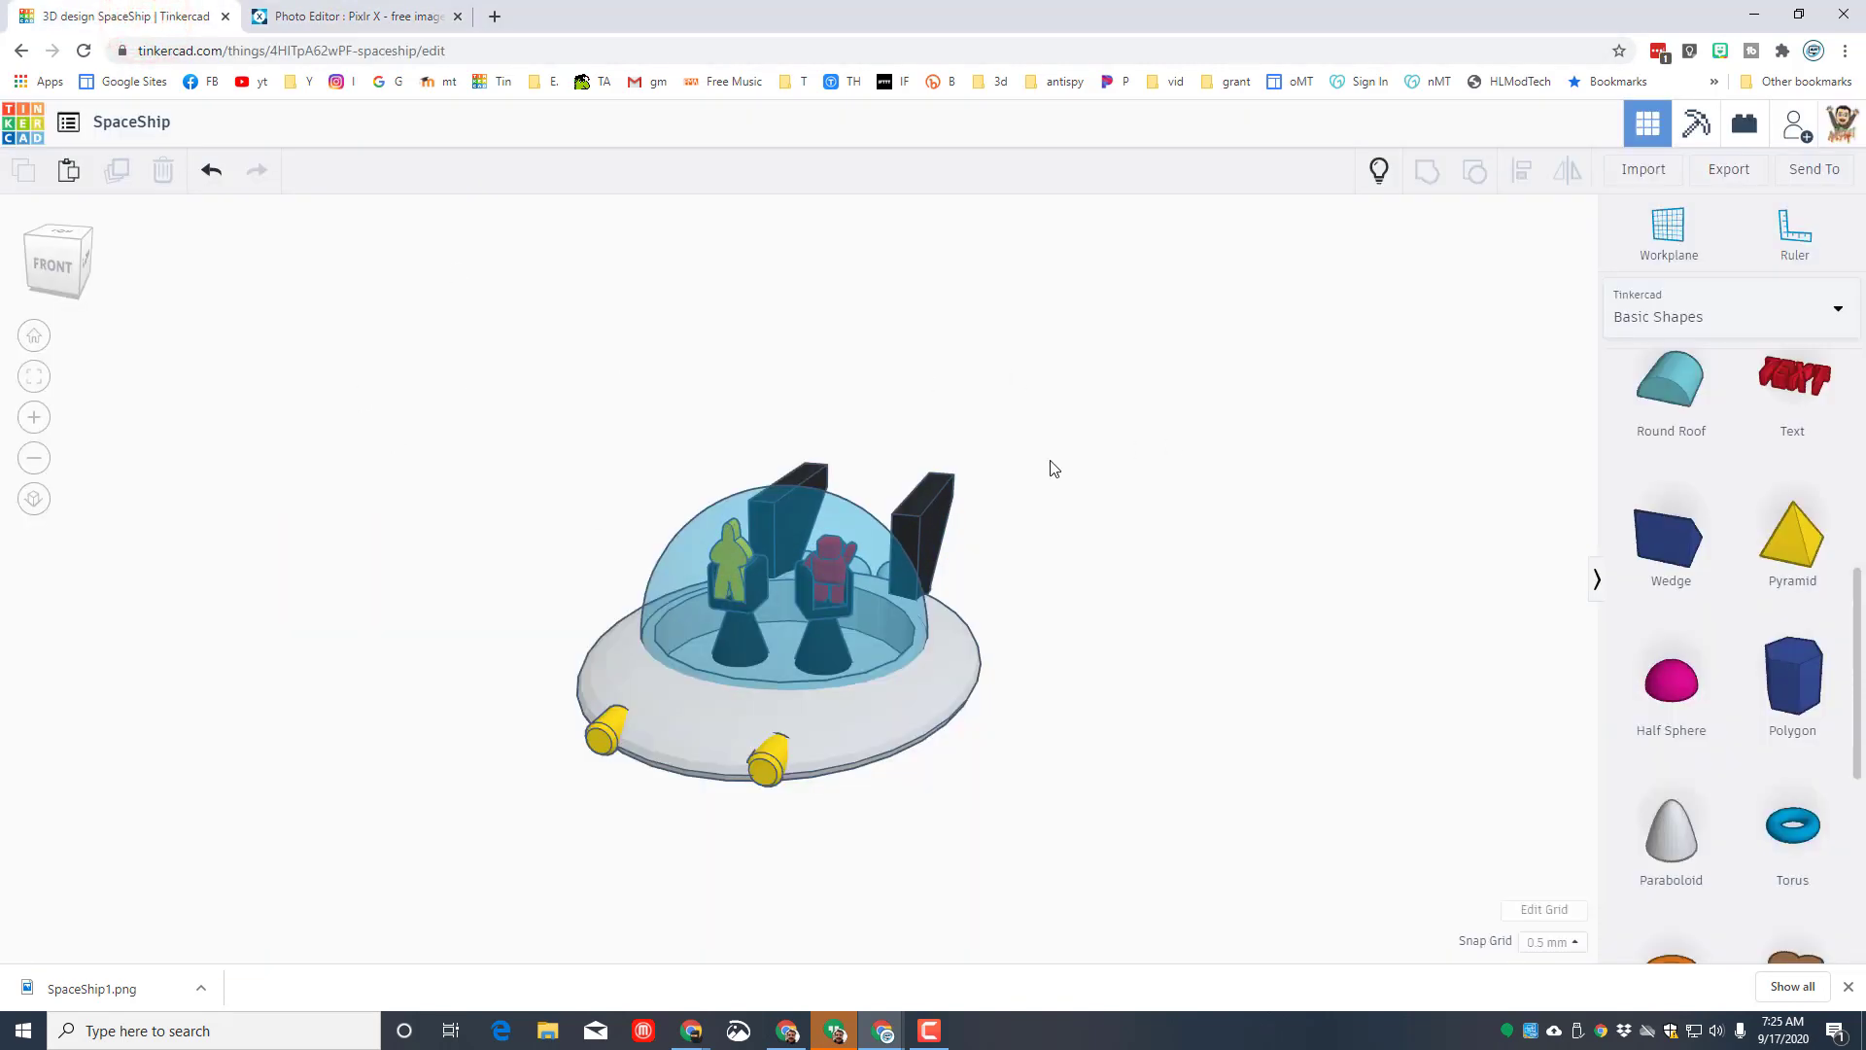
{"action": "left_click_drag", "start_coordinate": [522, 378], "coordinate": [1037, 825]}
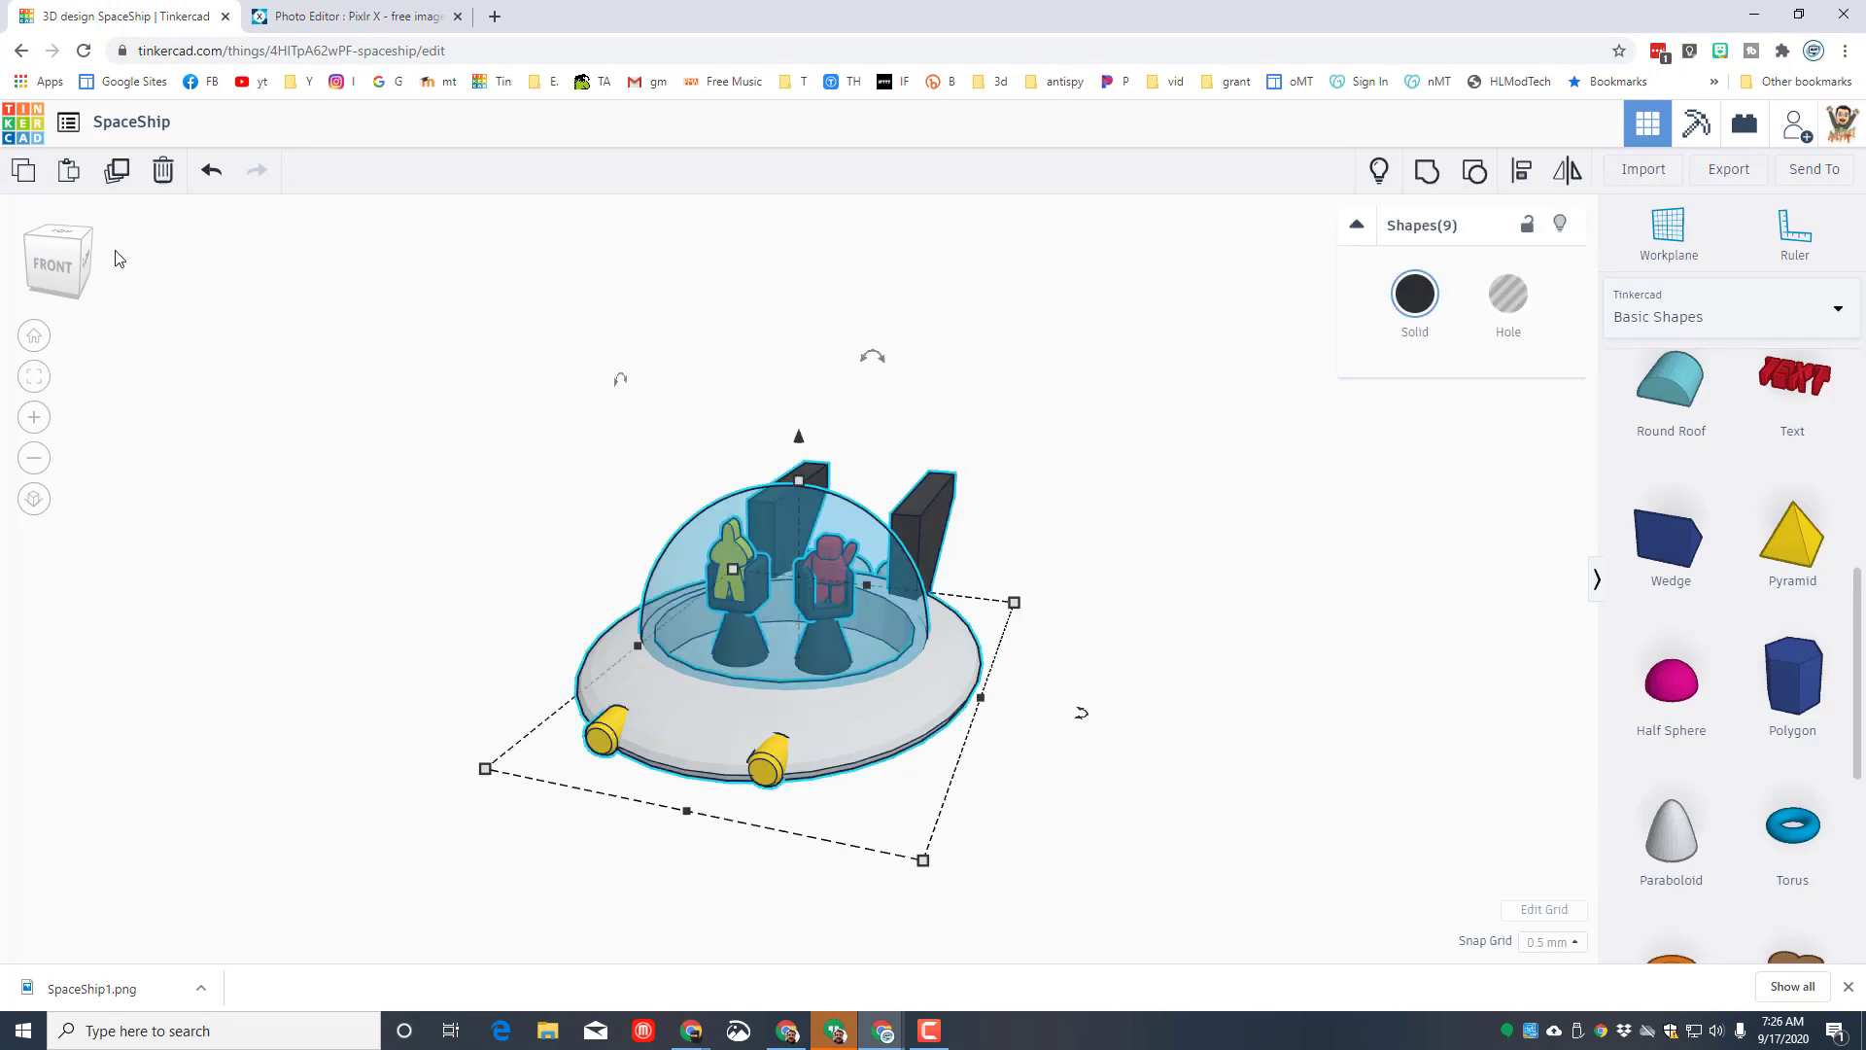
{"action": "left_click", "coordinate": [35, 339]}
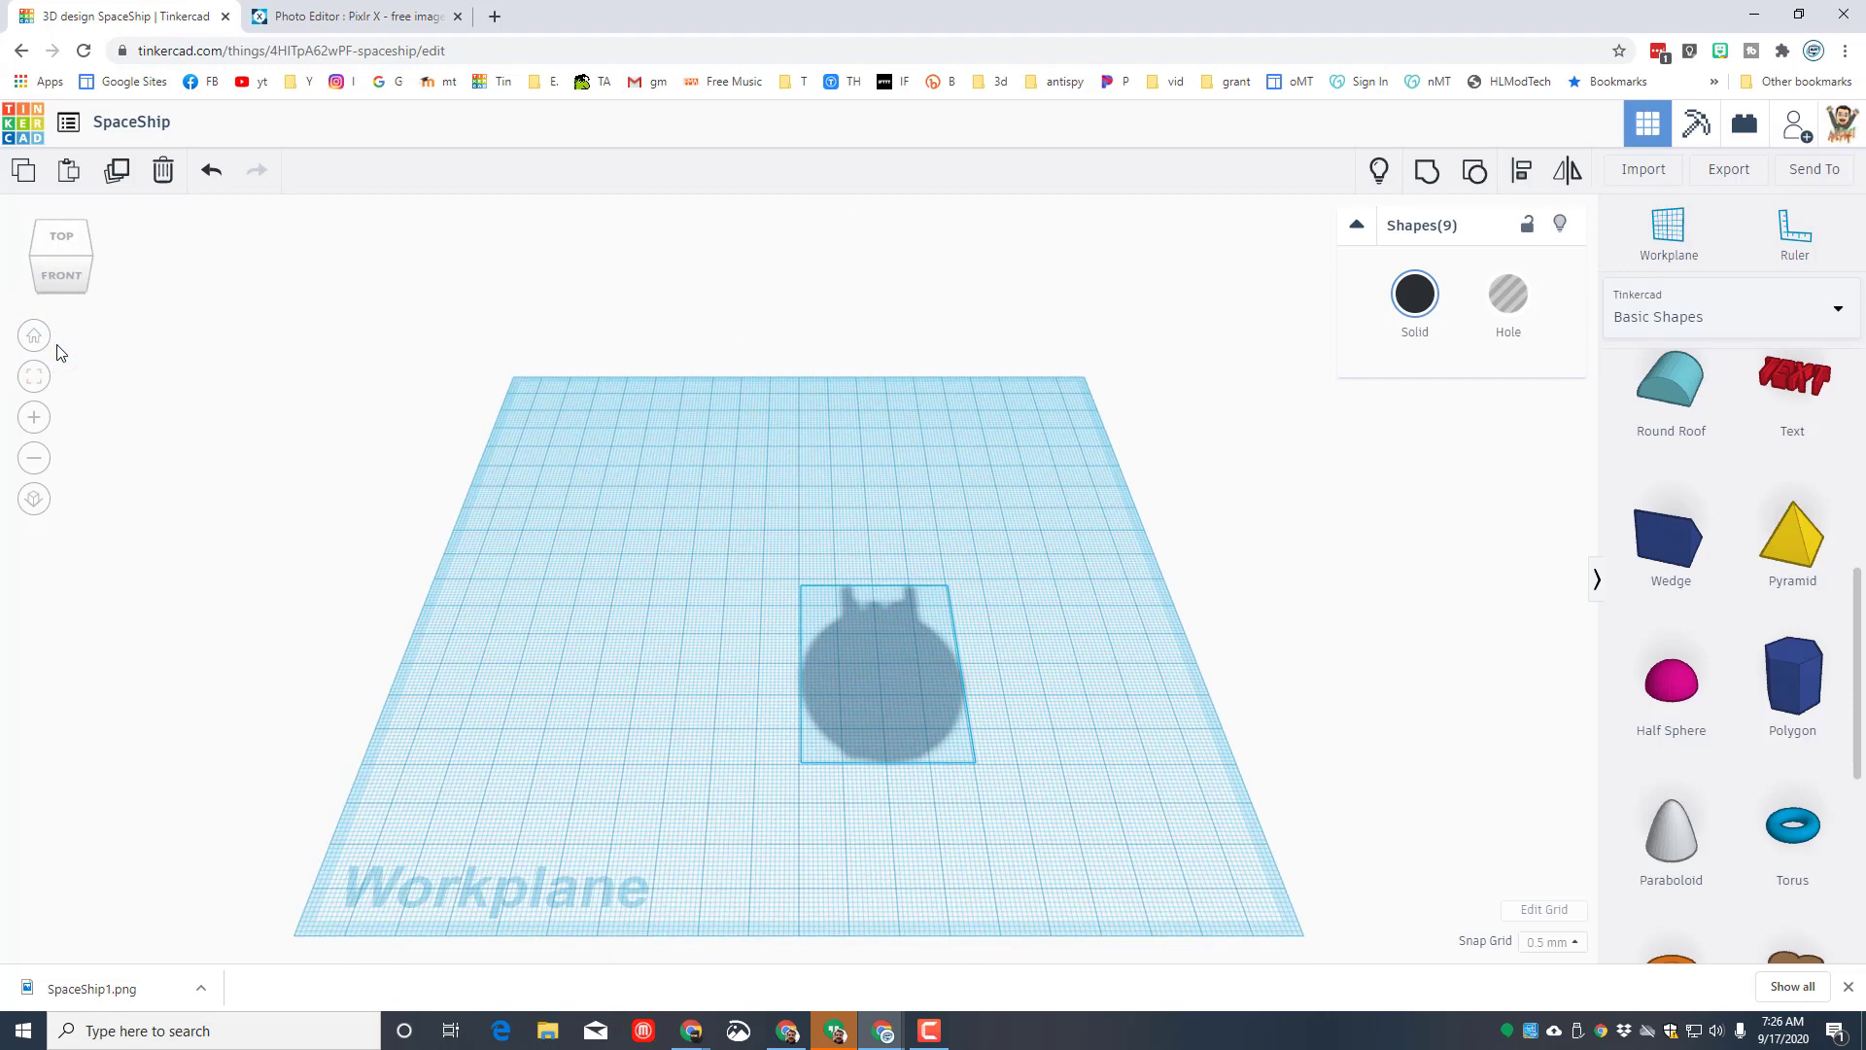
{"action": "key", "text": "d"}
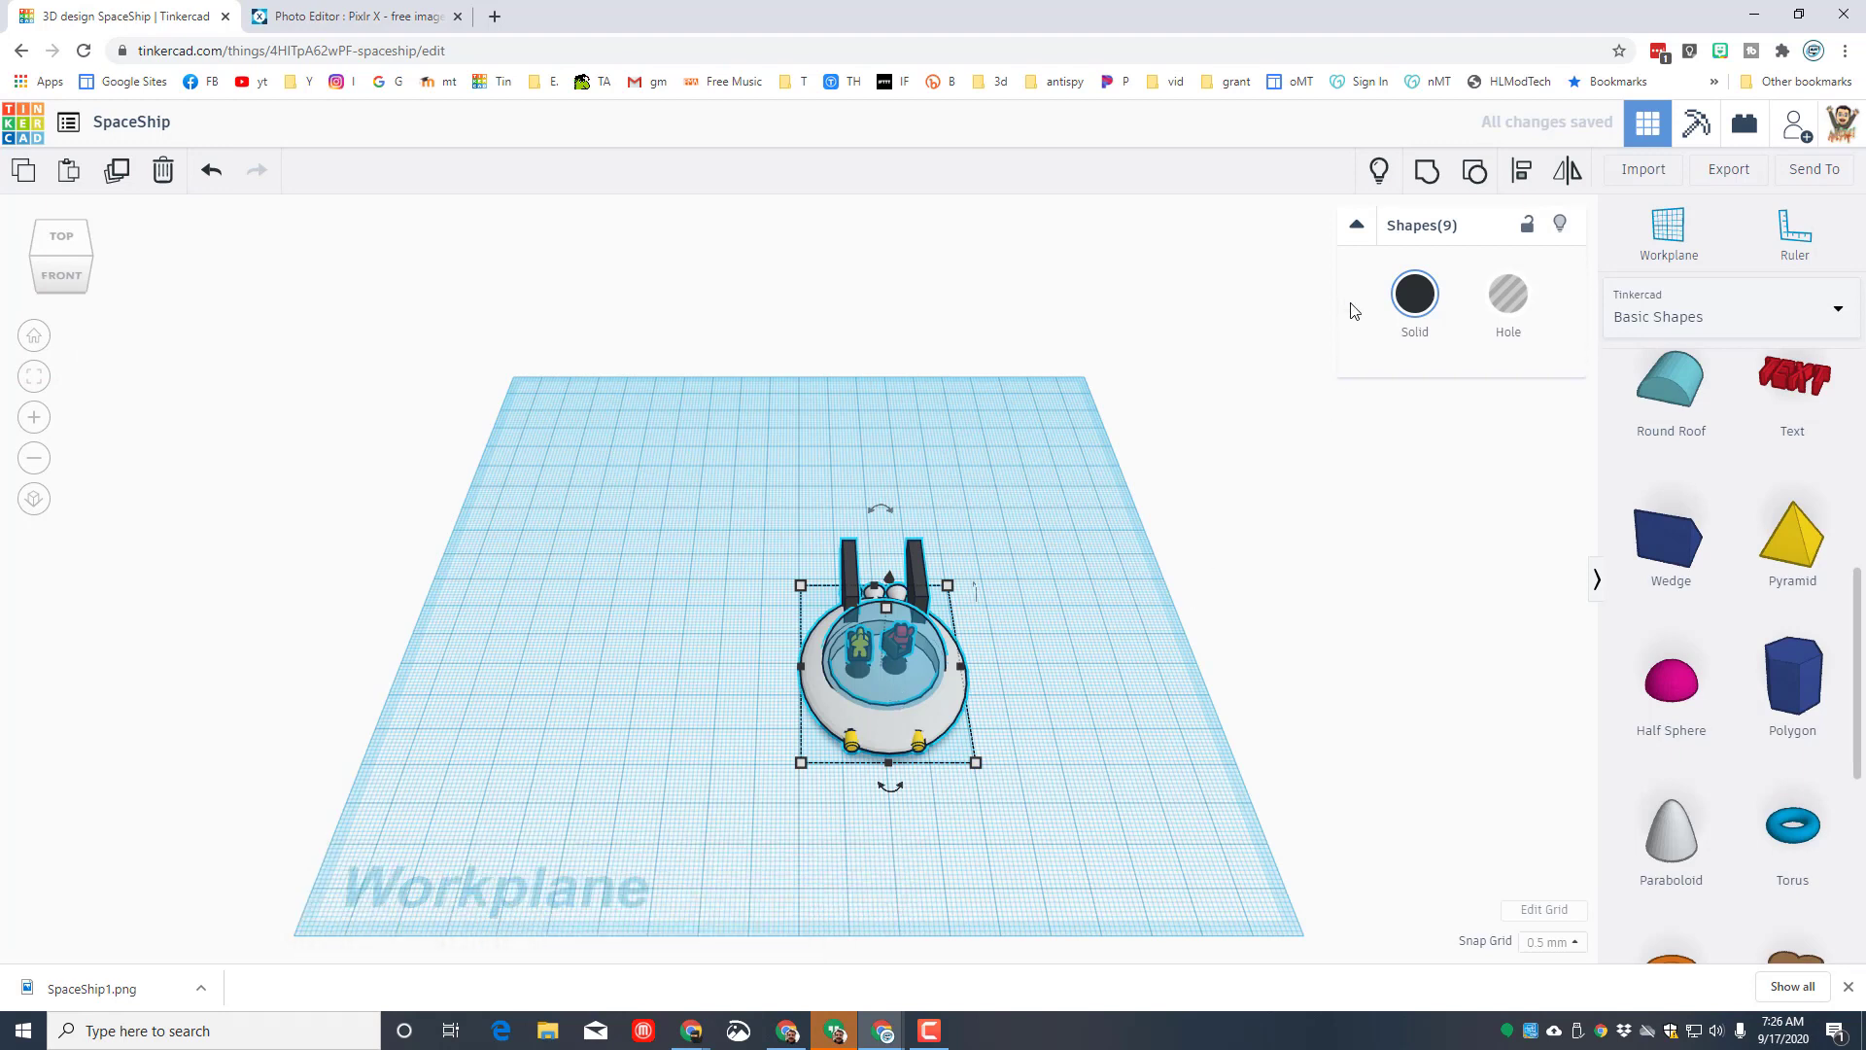
{"action": "left_click", "coordinate": [1378, 171]}
{"action": "left_click", "coordinate": [1096, 572]}
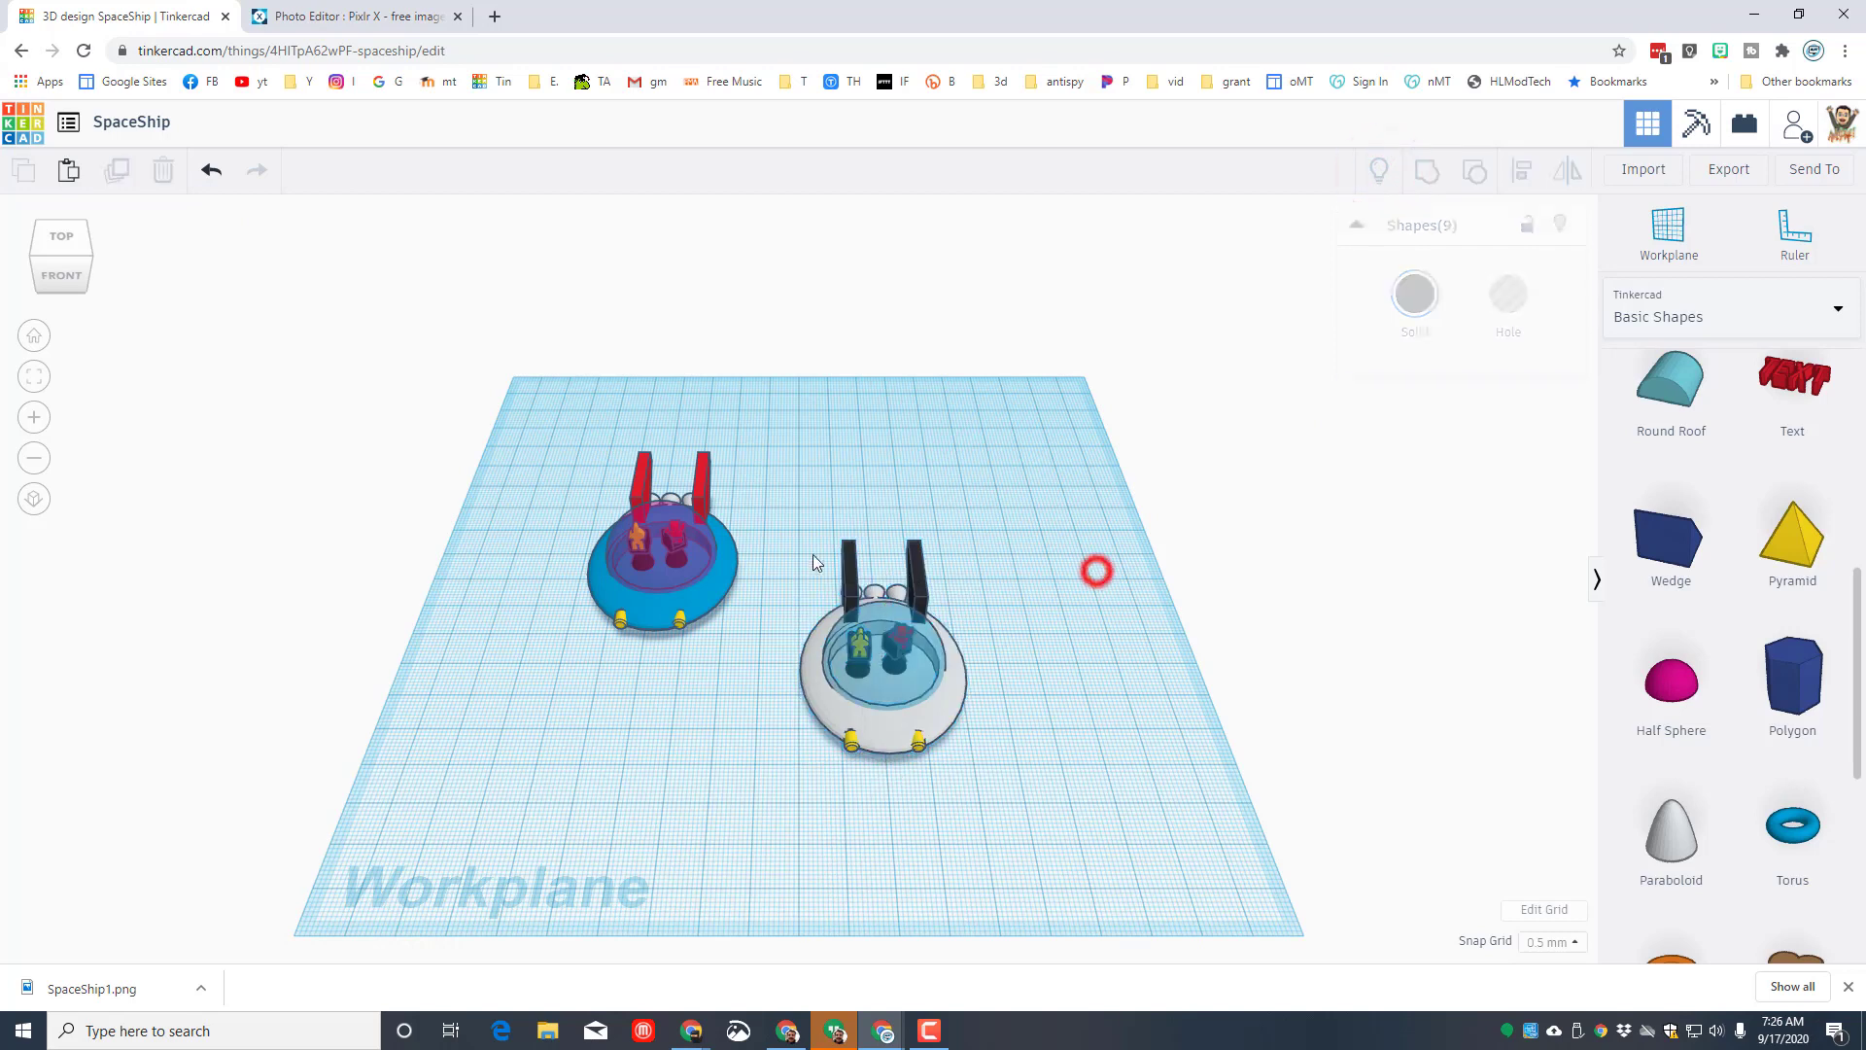
Select the whole blue and red spaceship, raise it 200 mm above the workplane and fit the view to it
{"action": "mouse_move", "coordinate": [477, 637]}
{"action": "right_mouse_down"}
{"action": "mouse_move", "coordinate": [508, 499]}
{"action": "mouse_move", "coordinate": [465, 568]}
{"action": "mouse_move", "coordinate": [479, 458]}
{"action": "right_mouse_up"}
{"action": "left_click_drag", "start_coordinate": [516, 402], "coordinate": [760, 668]}
{"action": "left_click_drag", "start_coordinate": [662, 469], "coordinate": [658, 458]}
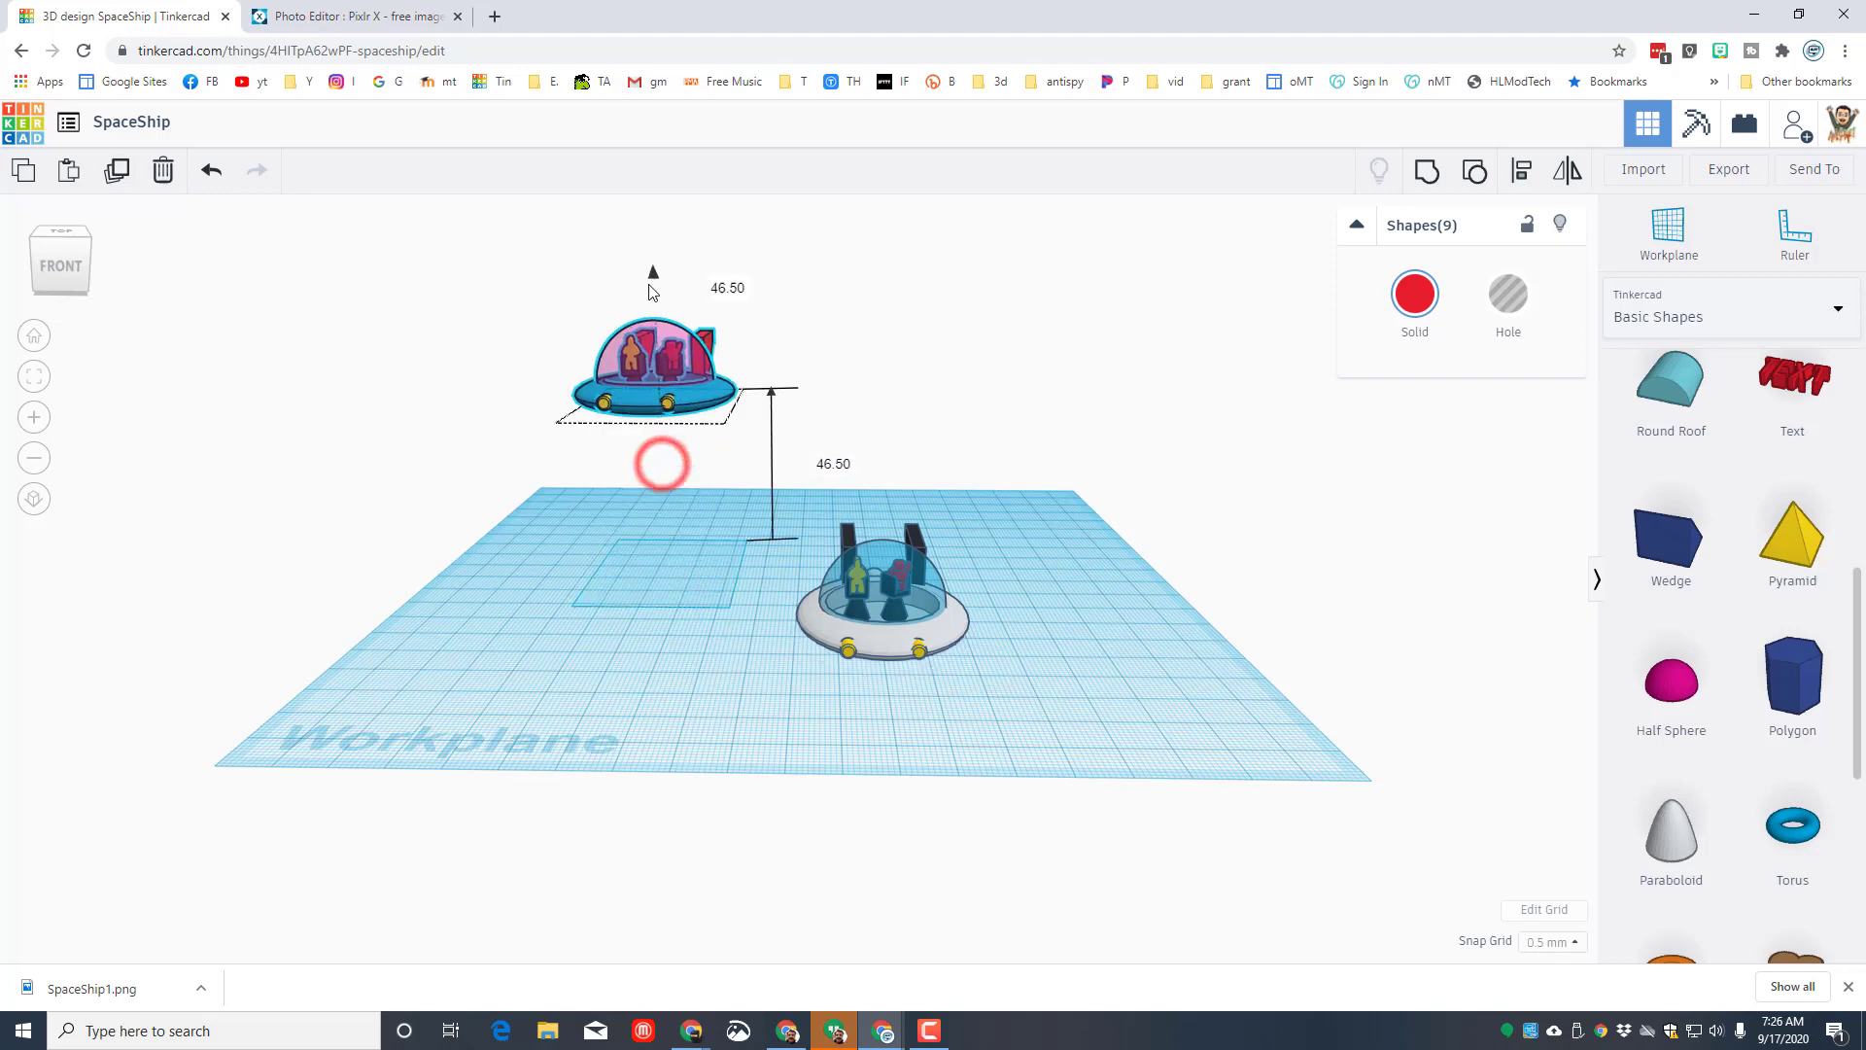
{"action": "left_click", "coordinate": [846, 467]}
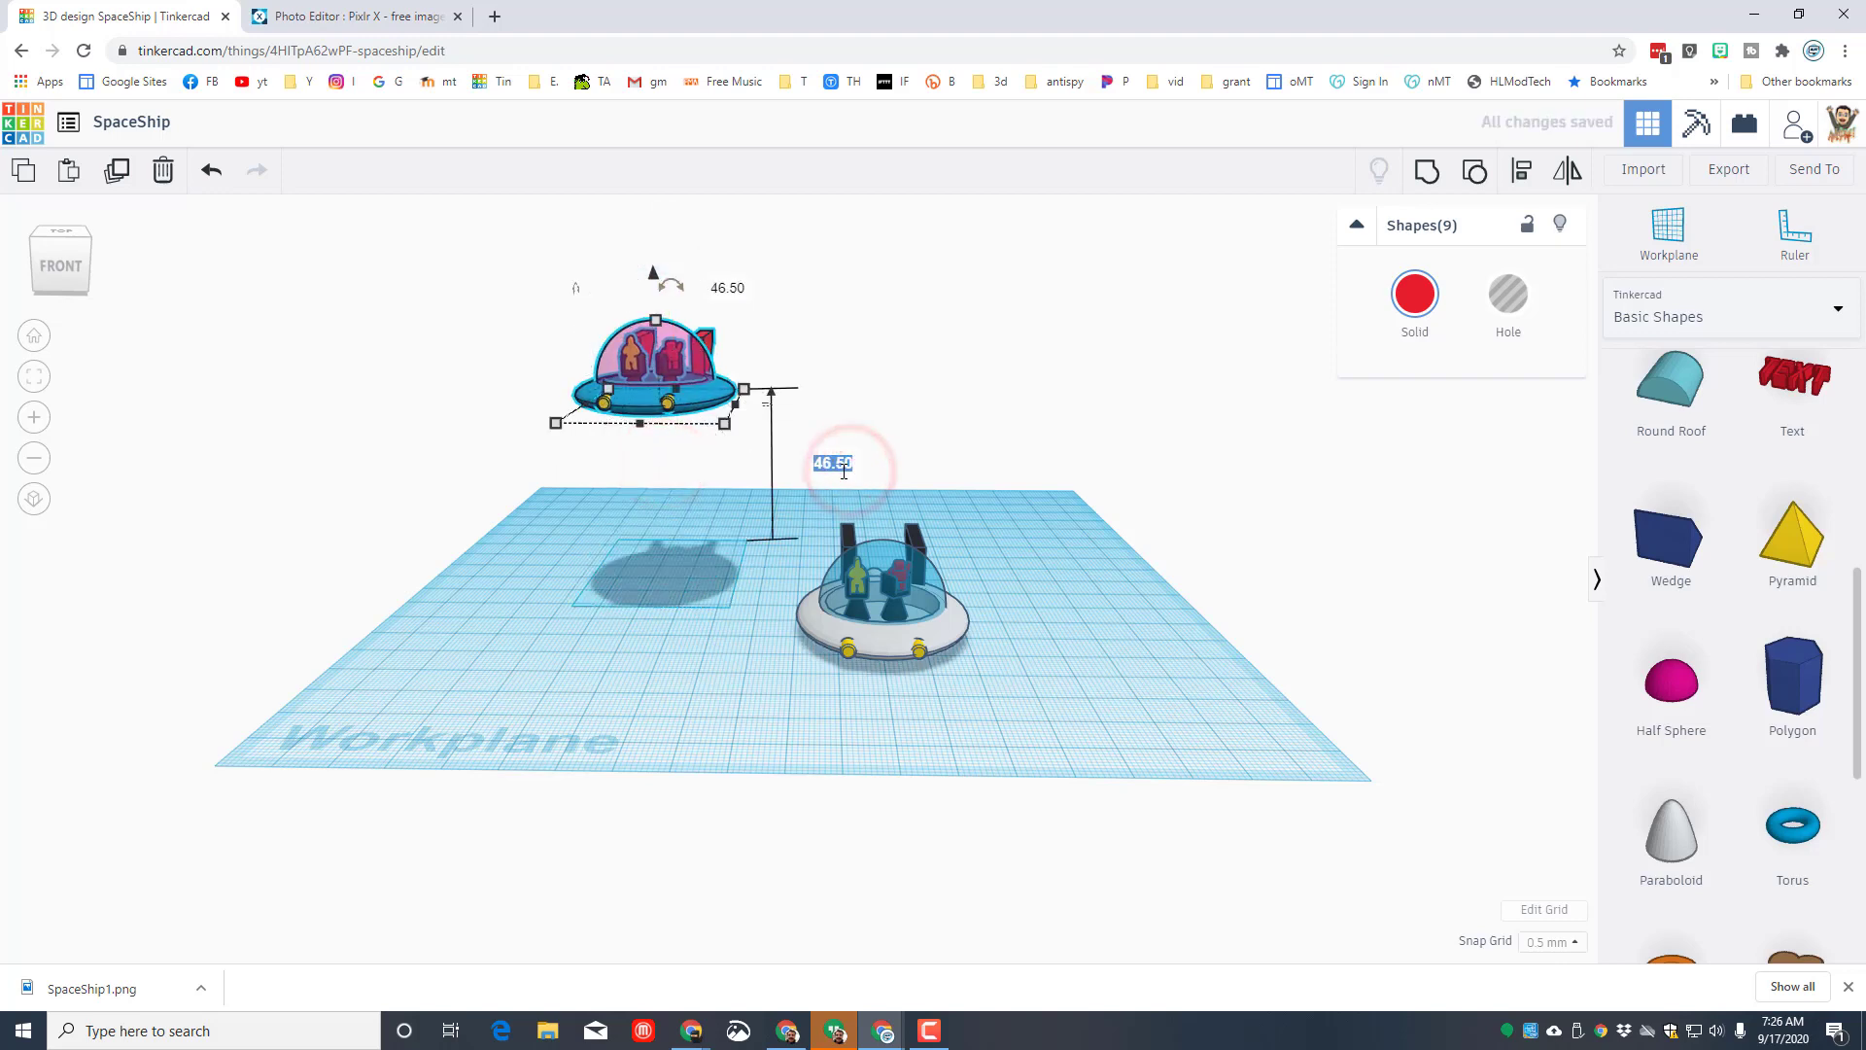
{"action": "type", "text": "200"}
{"action": "key", "text": "Return"}
{"action": "left_click", "coordinate": [46, 378]}
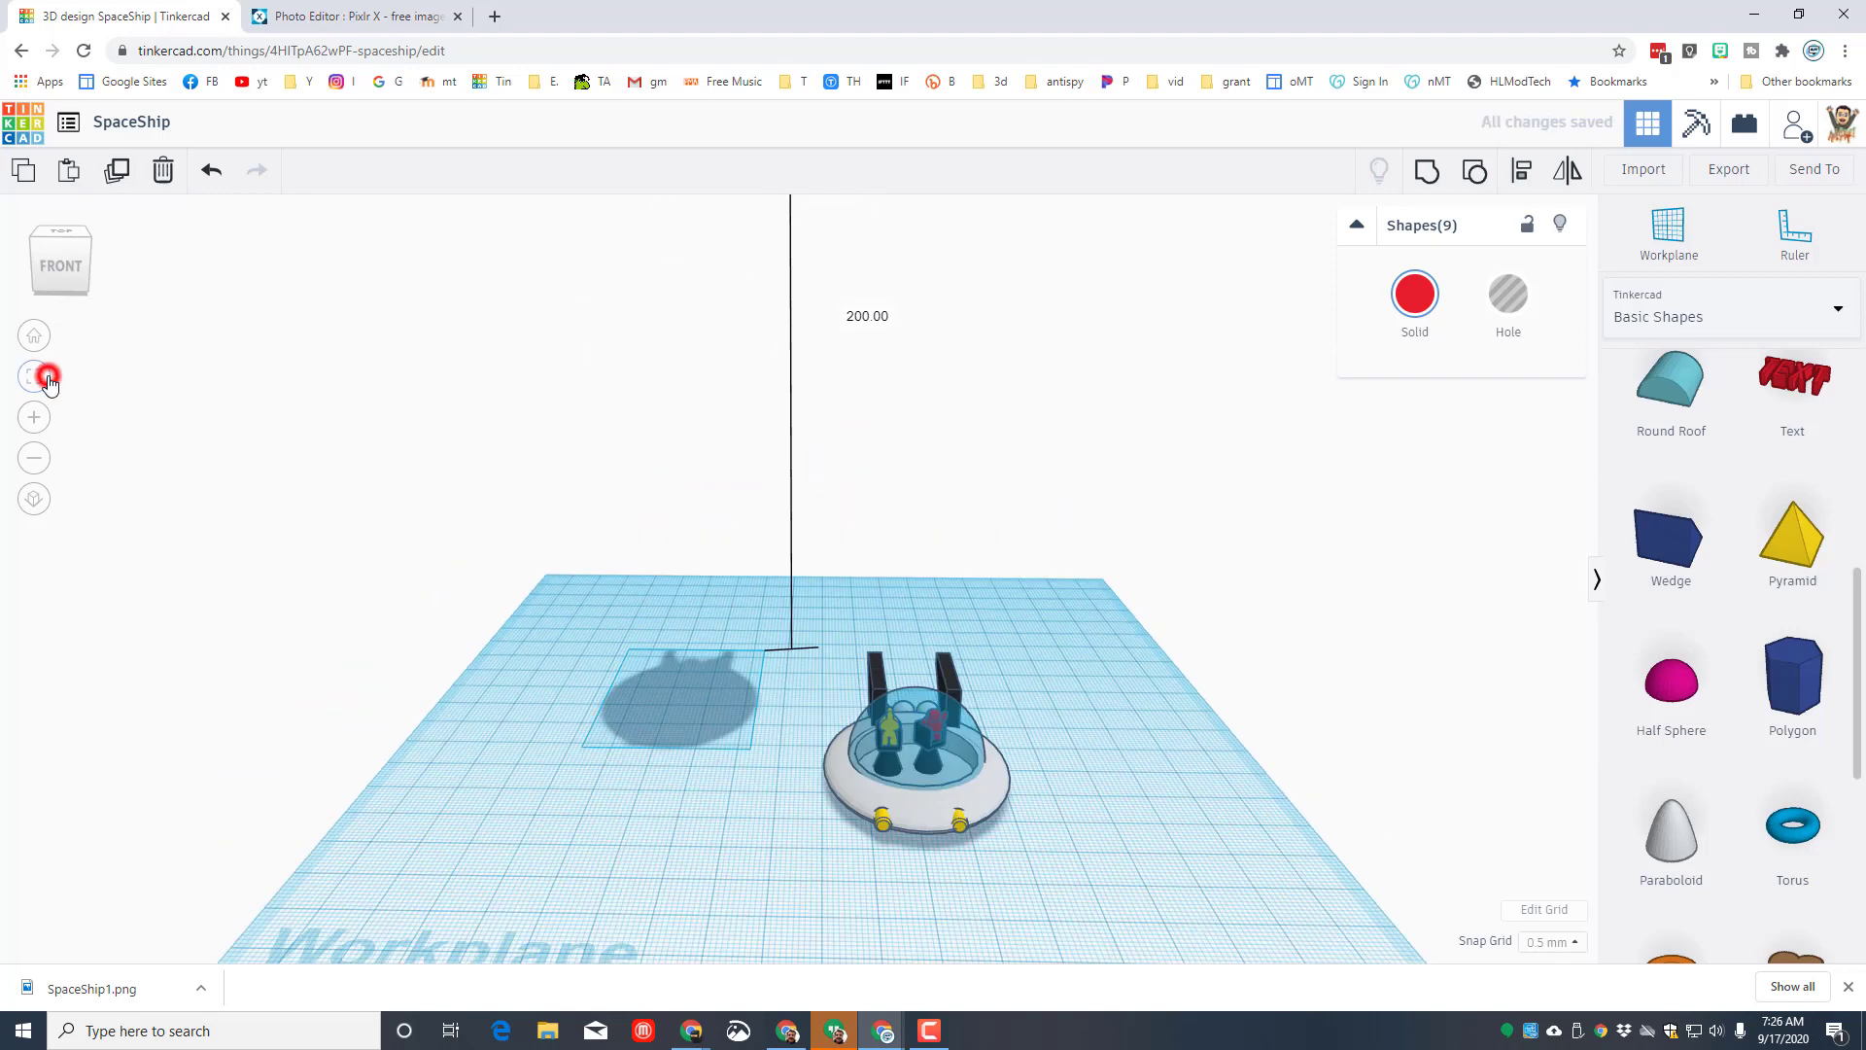
Turn the raised blue and red spaceship to an angled front-right view from slightly above and leave nothing selected
{"action": "right_click_drag", "start_coordinate": [348, 556], "coordinate": [17, 727]}
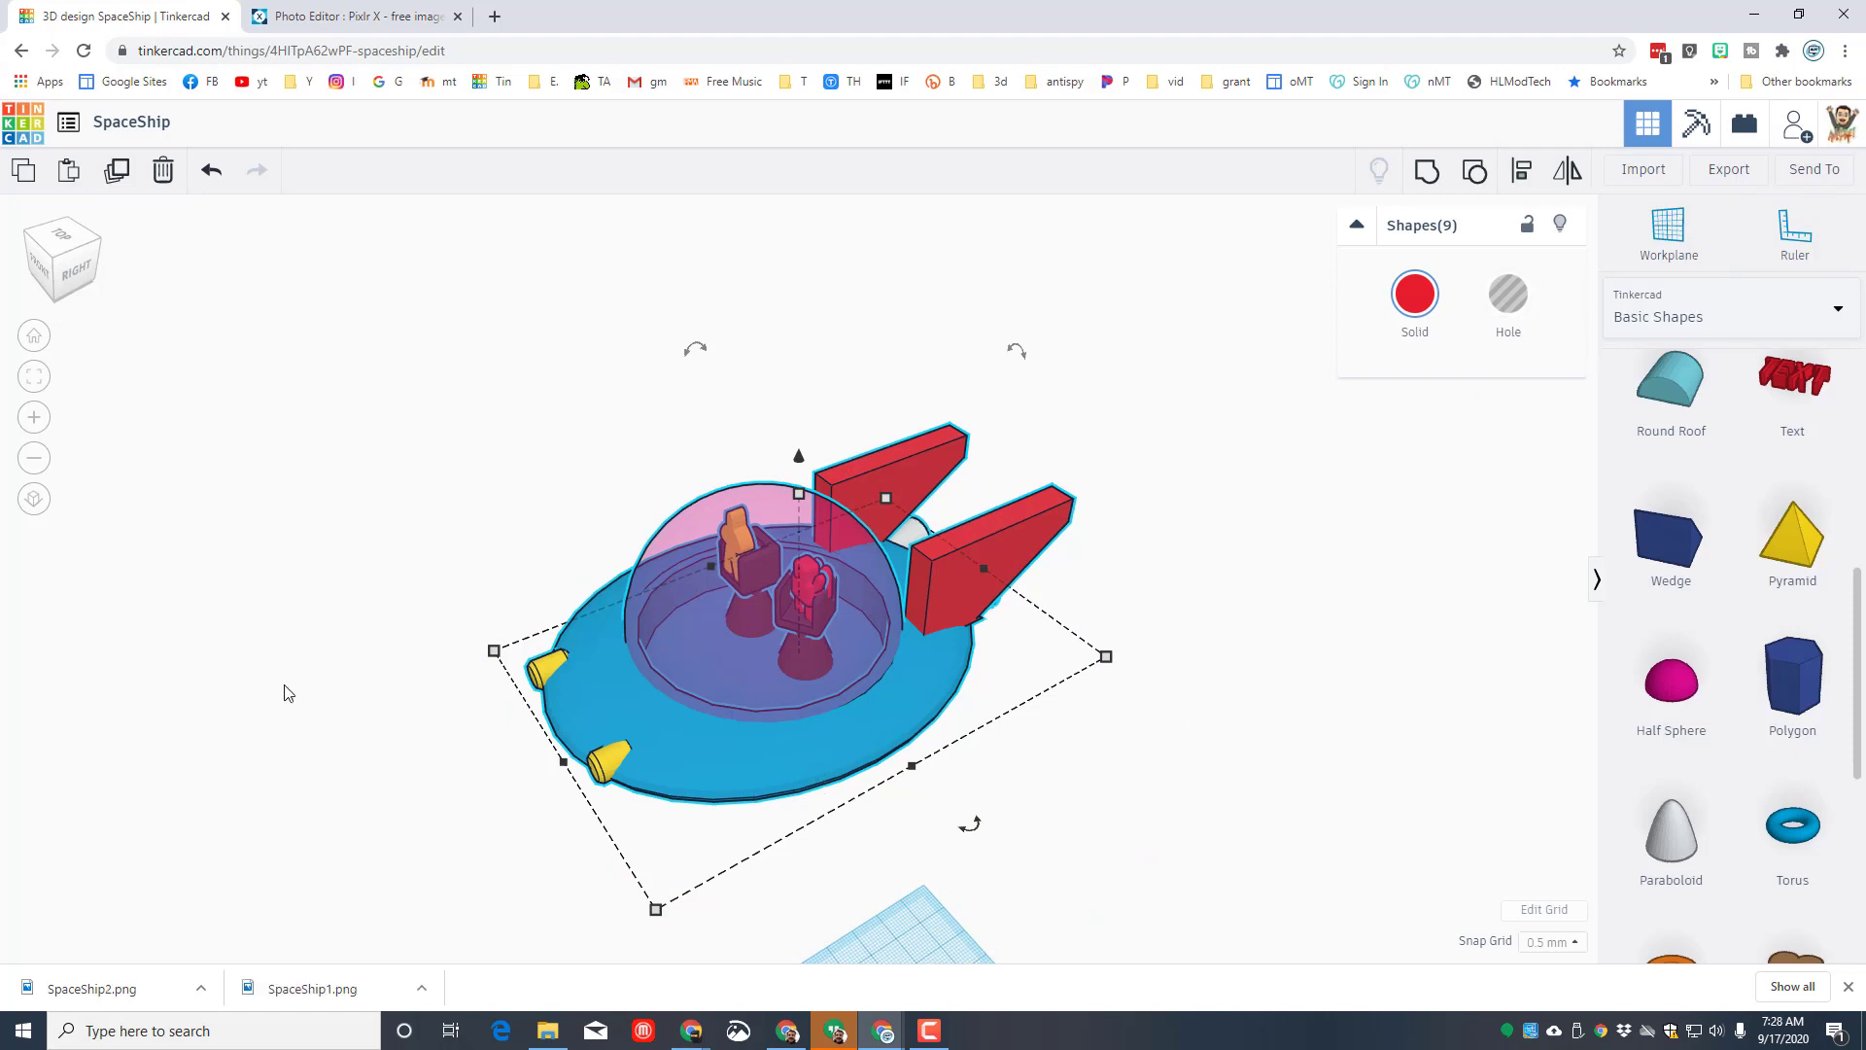
{"action": "left_click", "coordinate": [292, 629]}
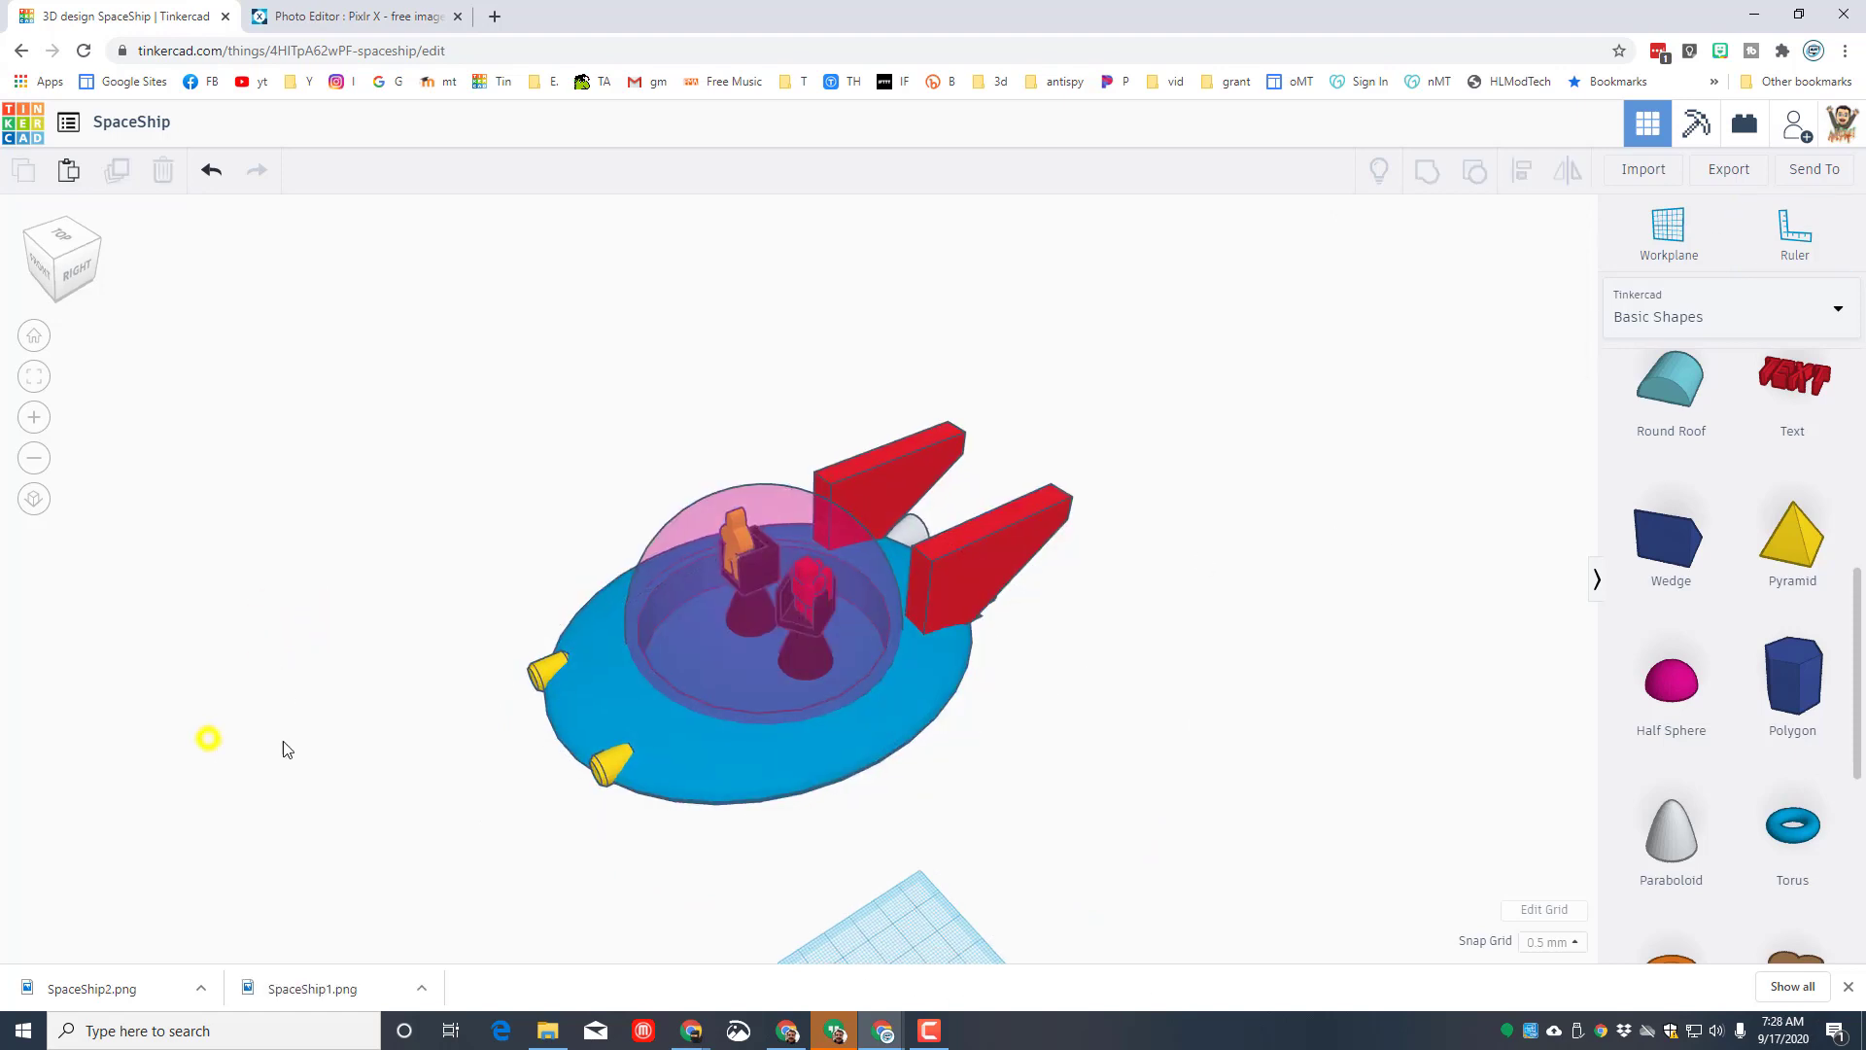
{"action": "right_click_drag", "start_coordinate": [287, 748], "coordinate": [254, 729]}
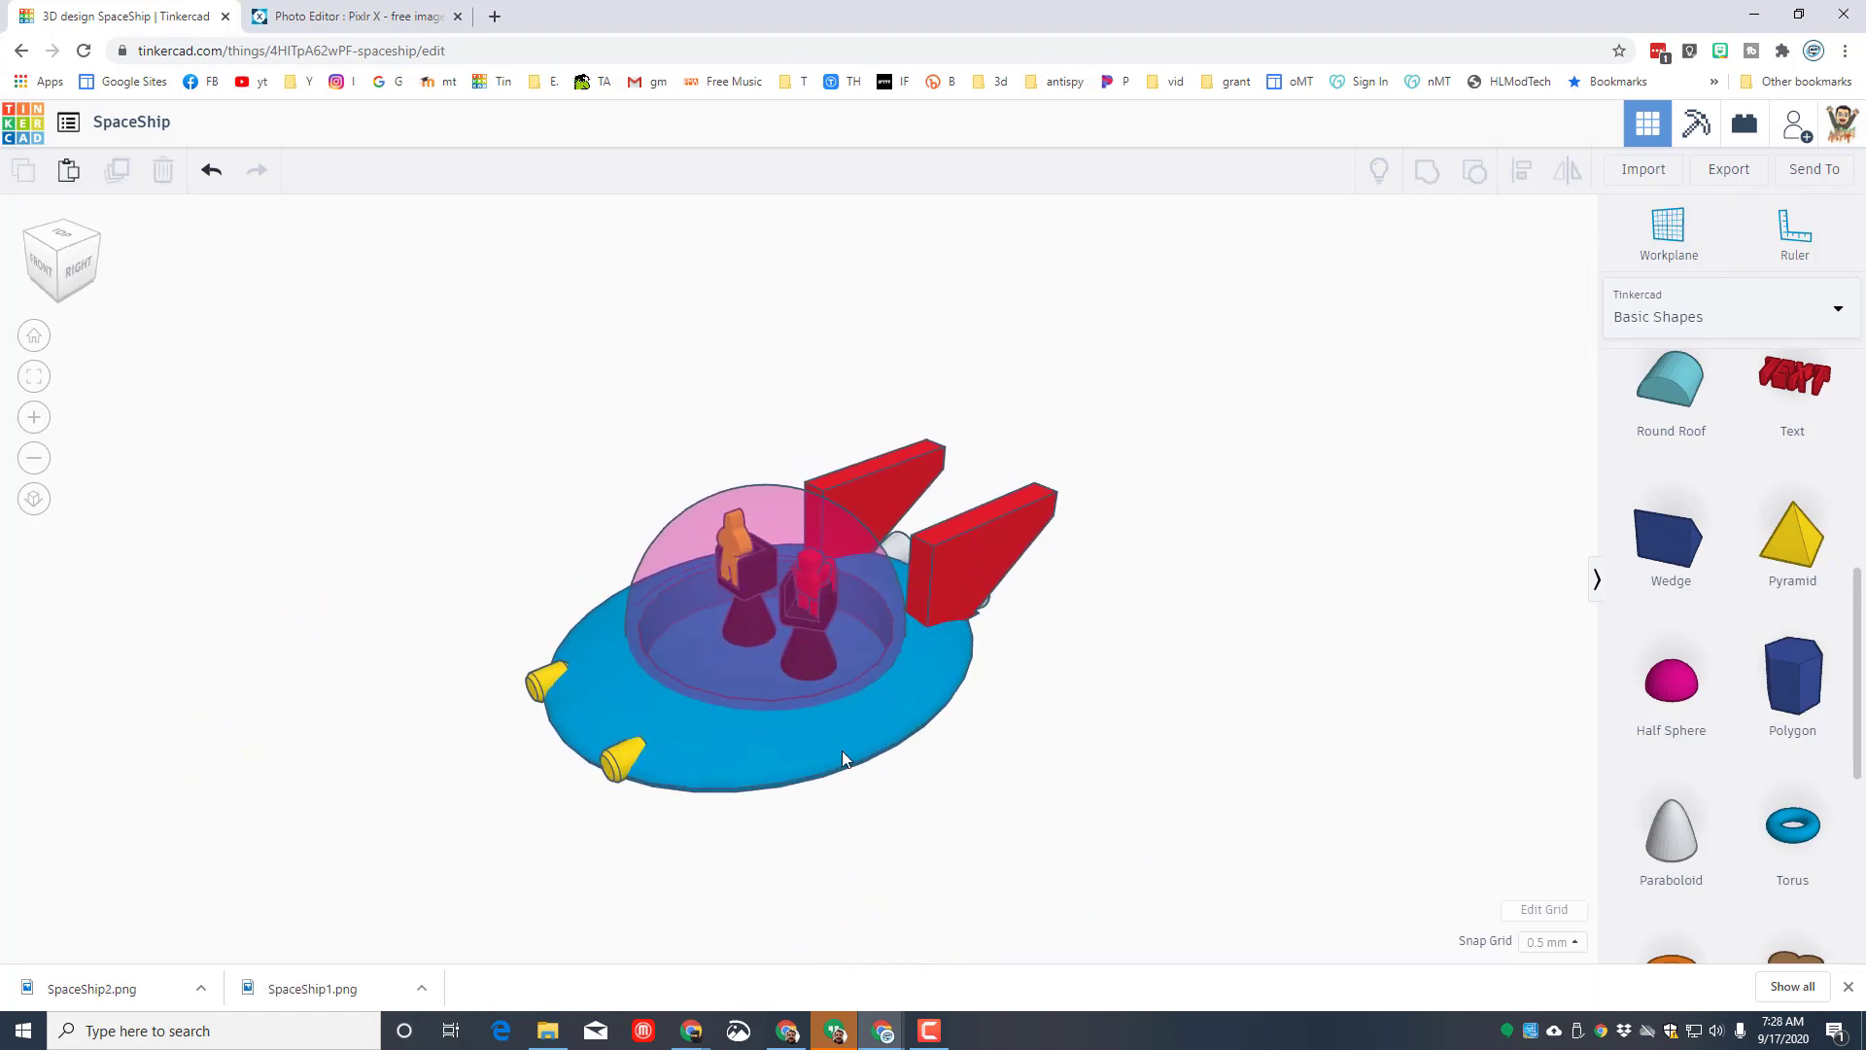
{"action": "left_click", "coordinate": [834, 738]}
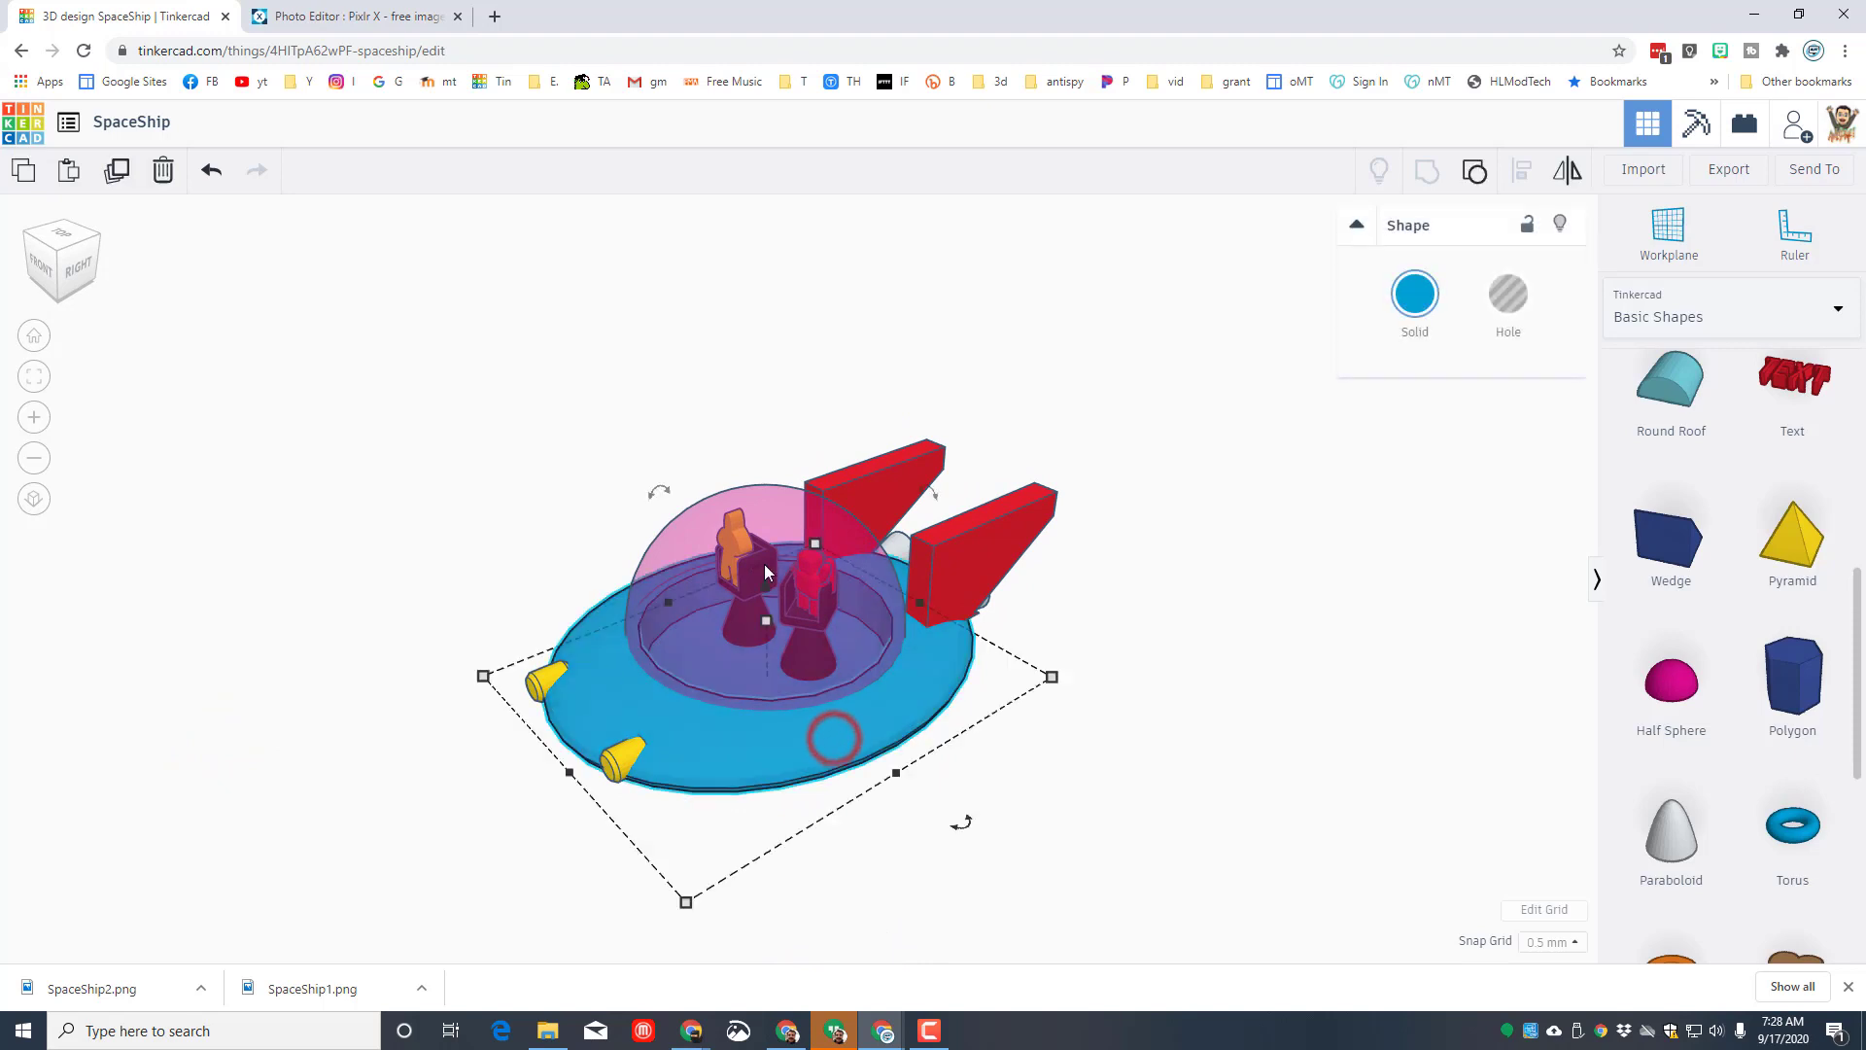
{"action": "left_click", "coordinate": [380, 608]}
Download a picture of the spaceship design to the Downloads folder as SpaceShip2 in PNG format
{"action": "left_click", "coordinate": [1814, 169]}
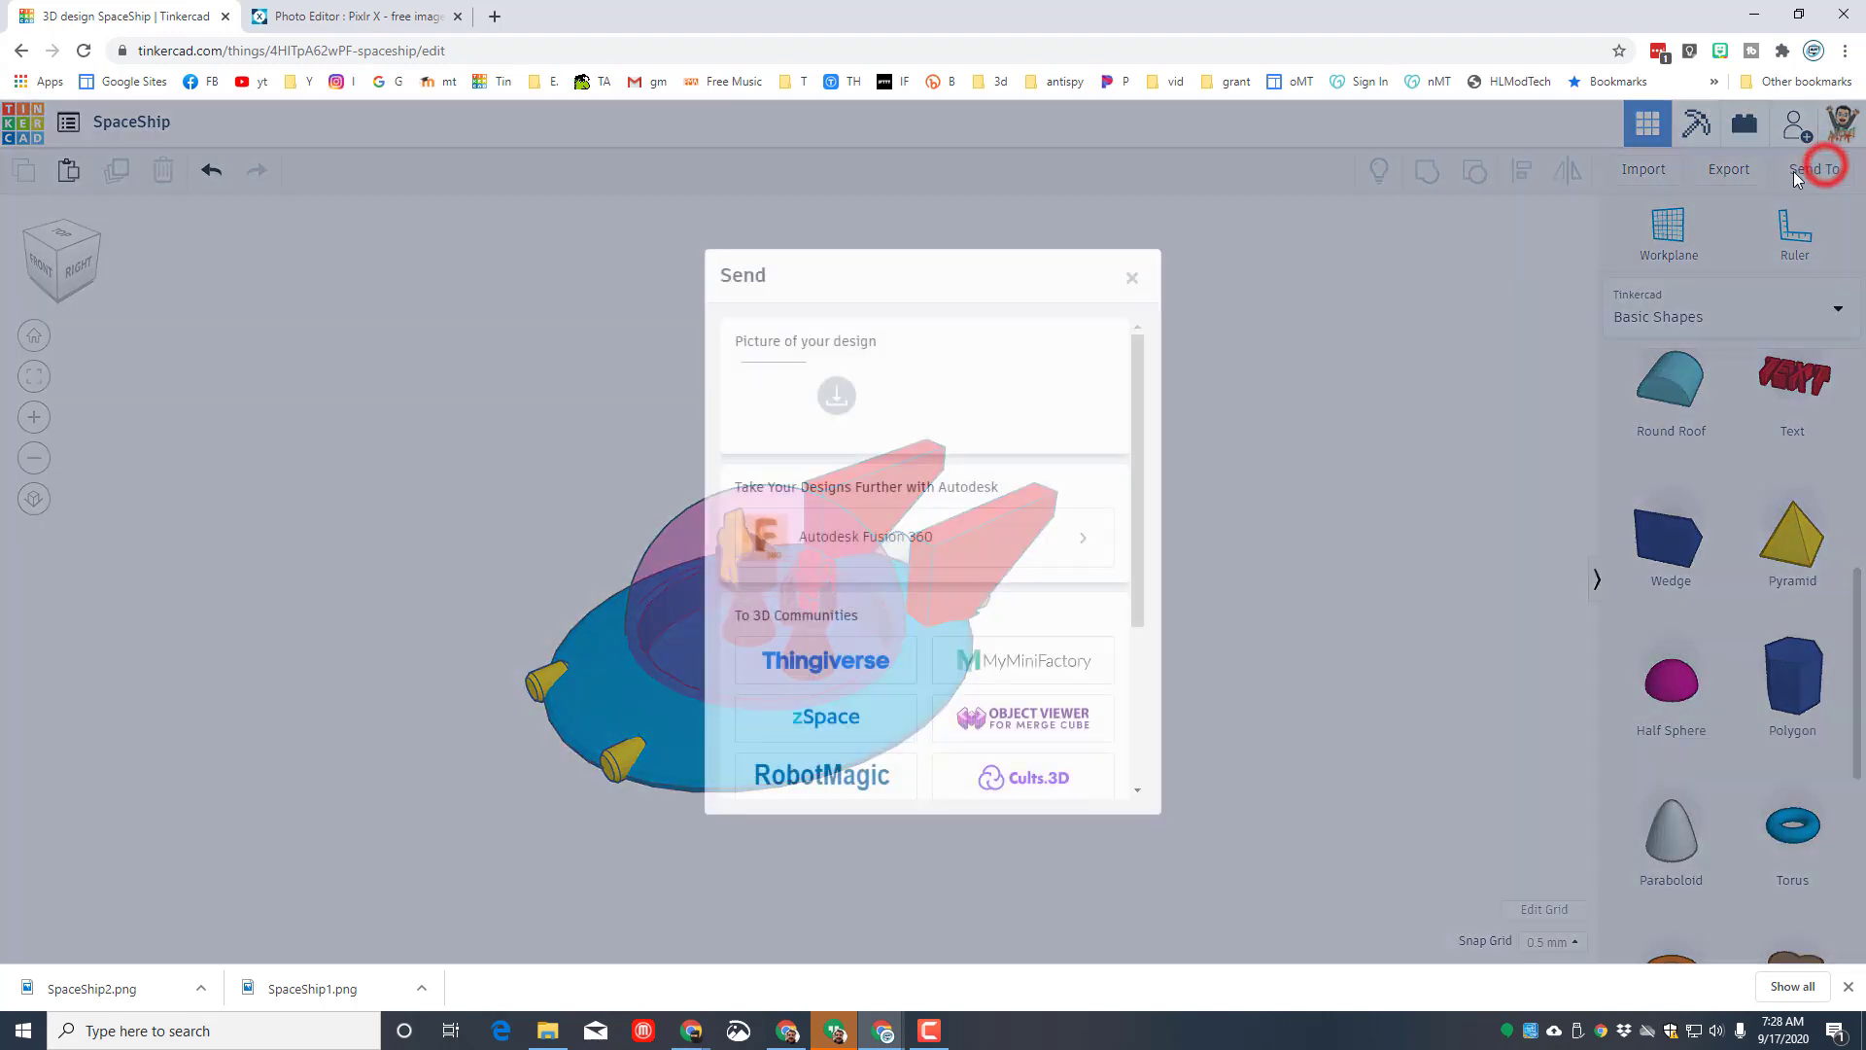
{"action": "left_click", "coordinate": [836, 399]}
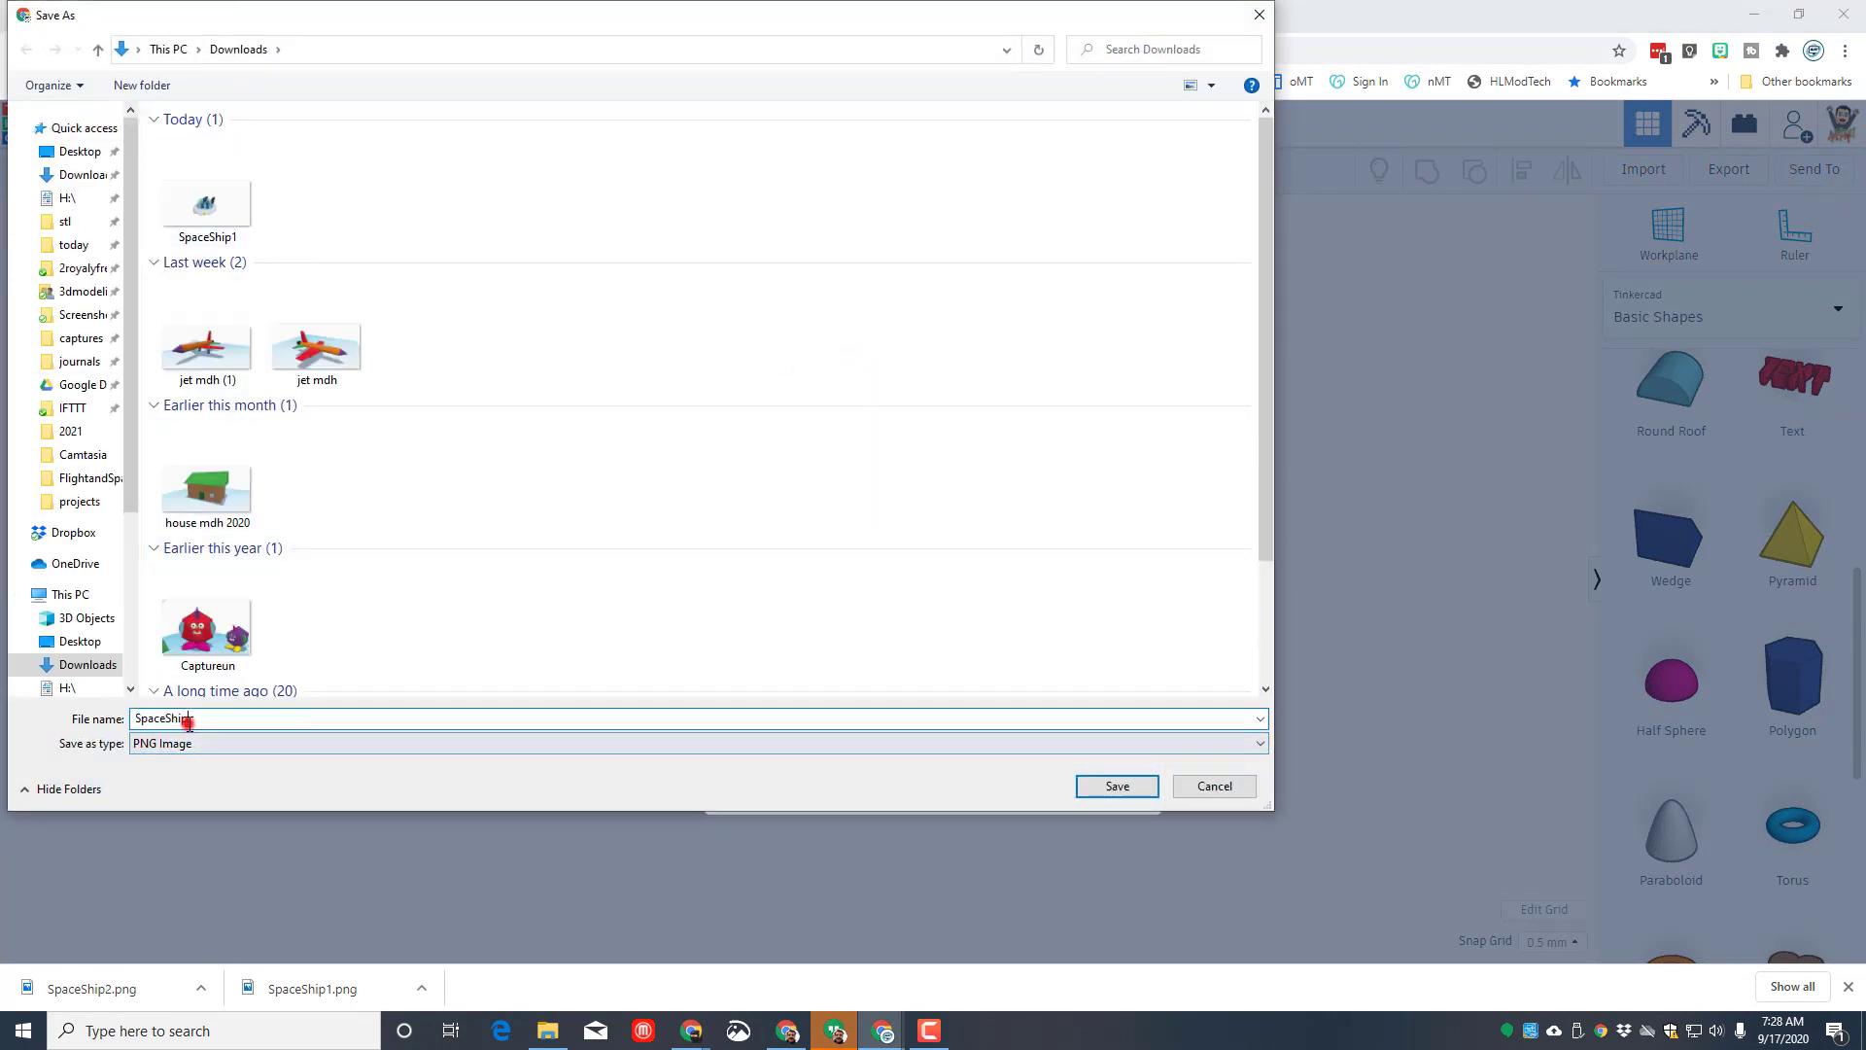
{"action": "left_click", "coordinate": [191, 718]}
{"action": "type", "text": "2"}
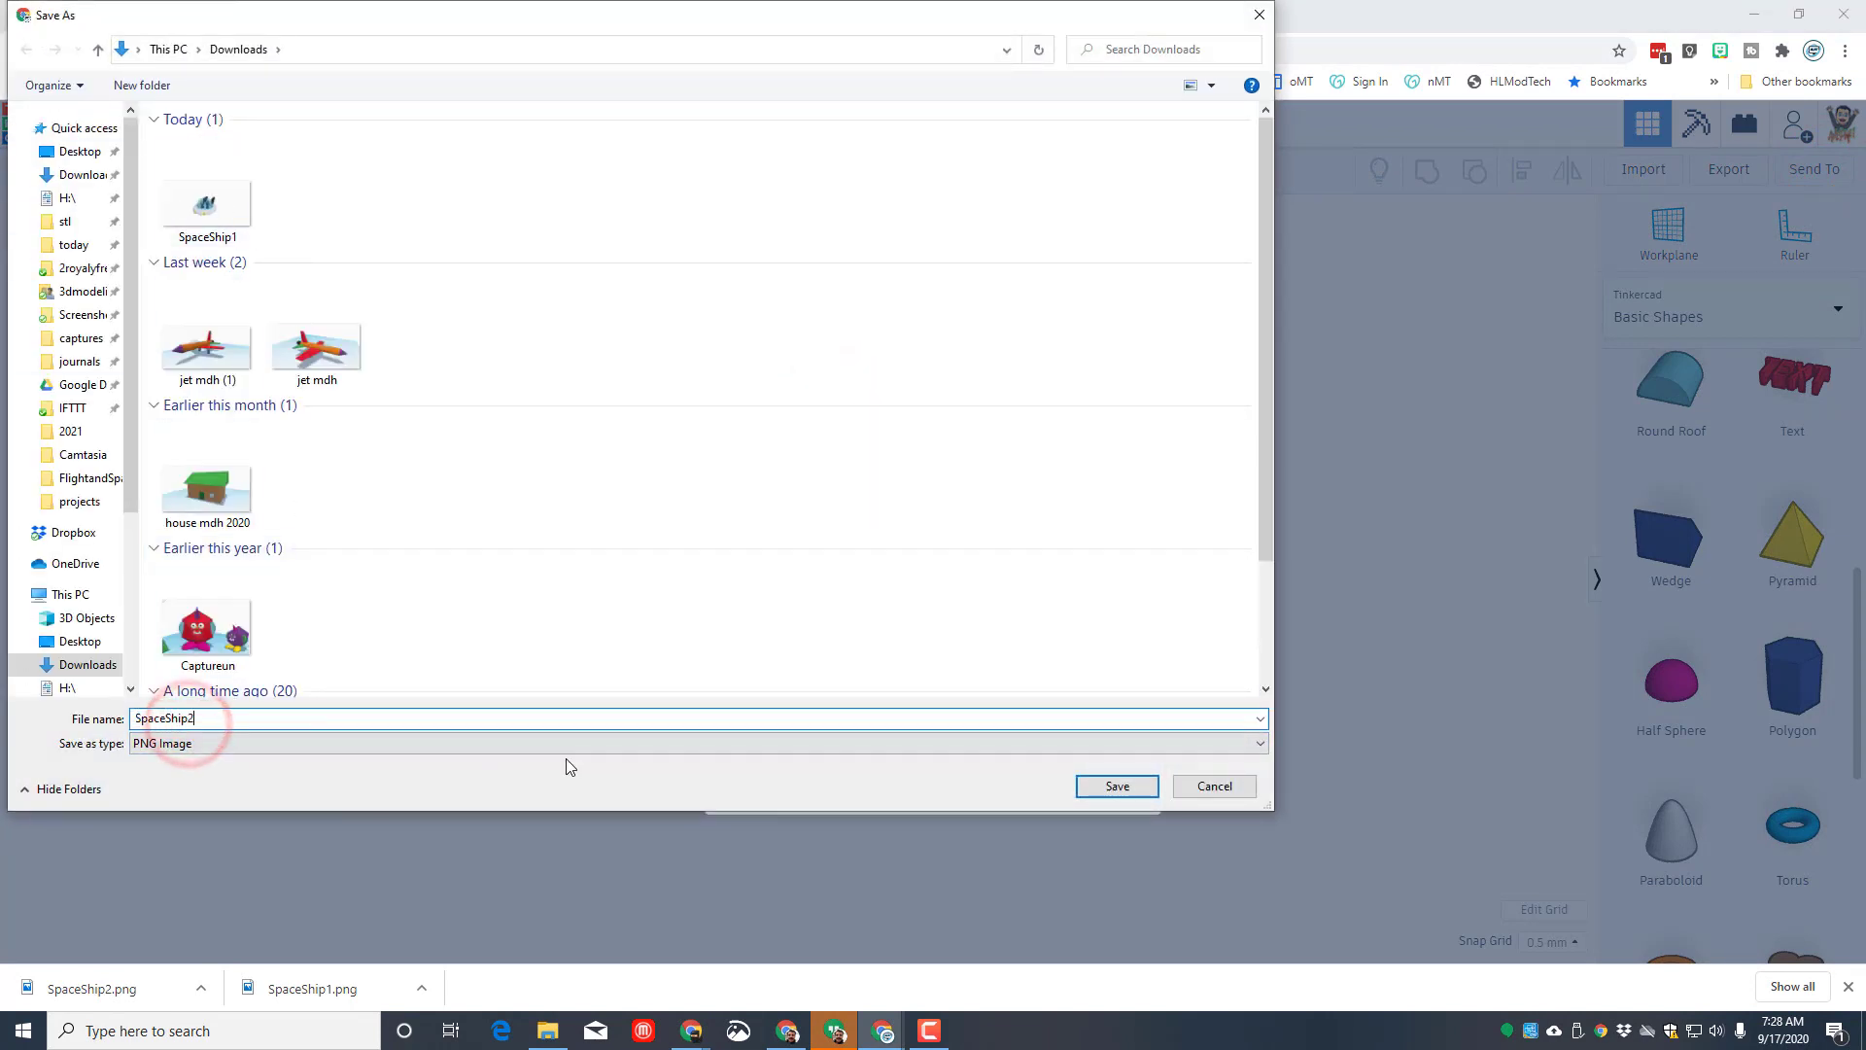
{"action": "left_click", "coordinate": [1091, 786]}
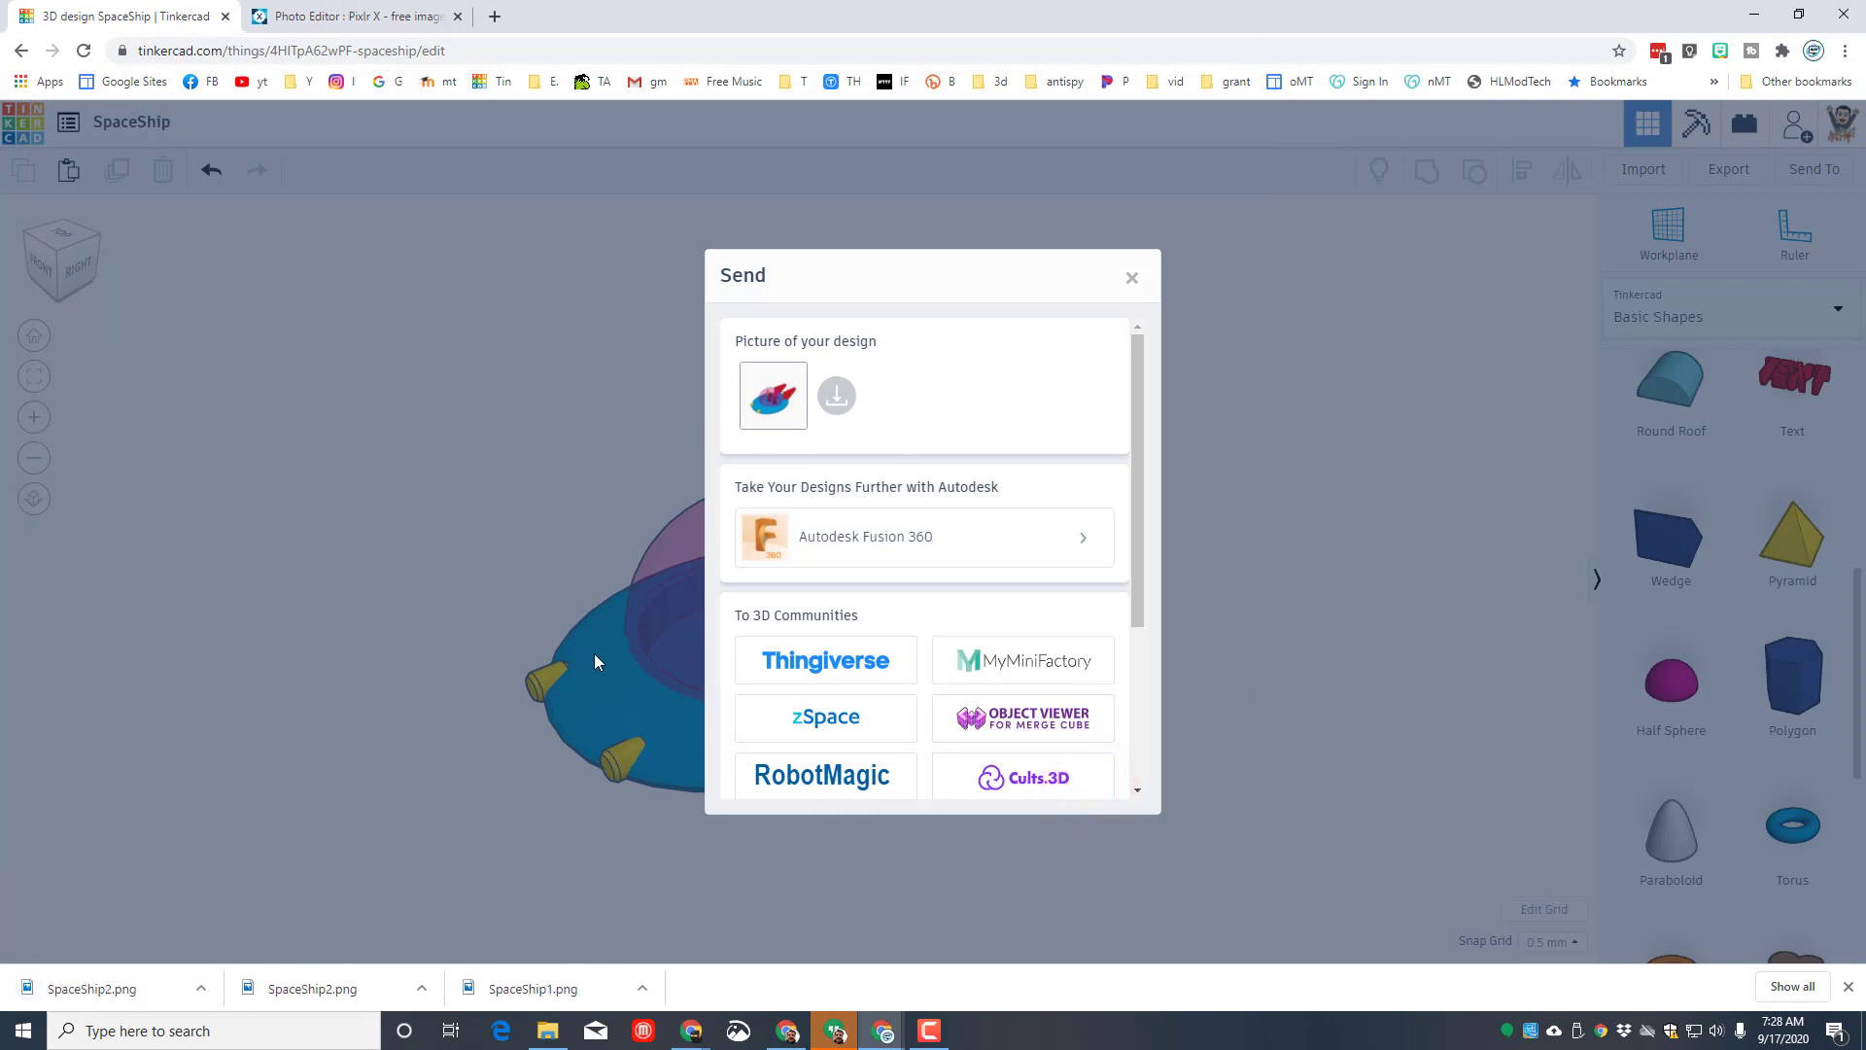
Switch to the Pixlr X document and add the SpaceShip2 picture from the Downloads folder as a layer in the current document
{"action": "left_click", "coordinate": [394, 15]}
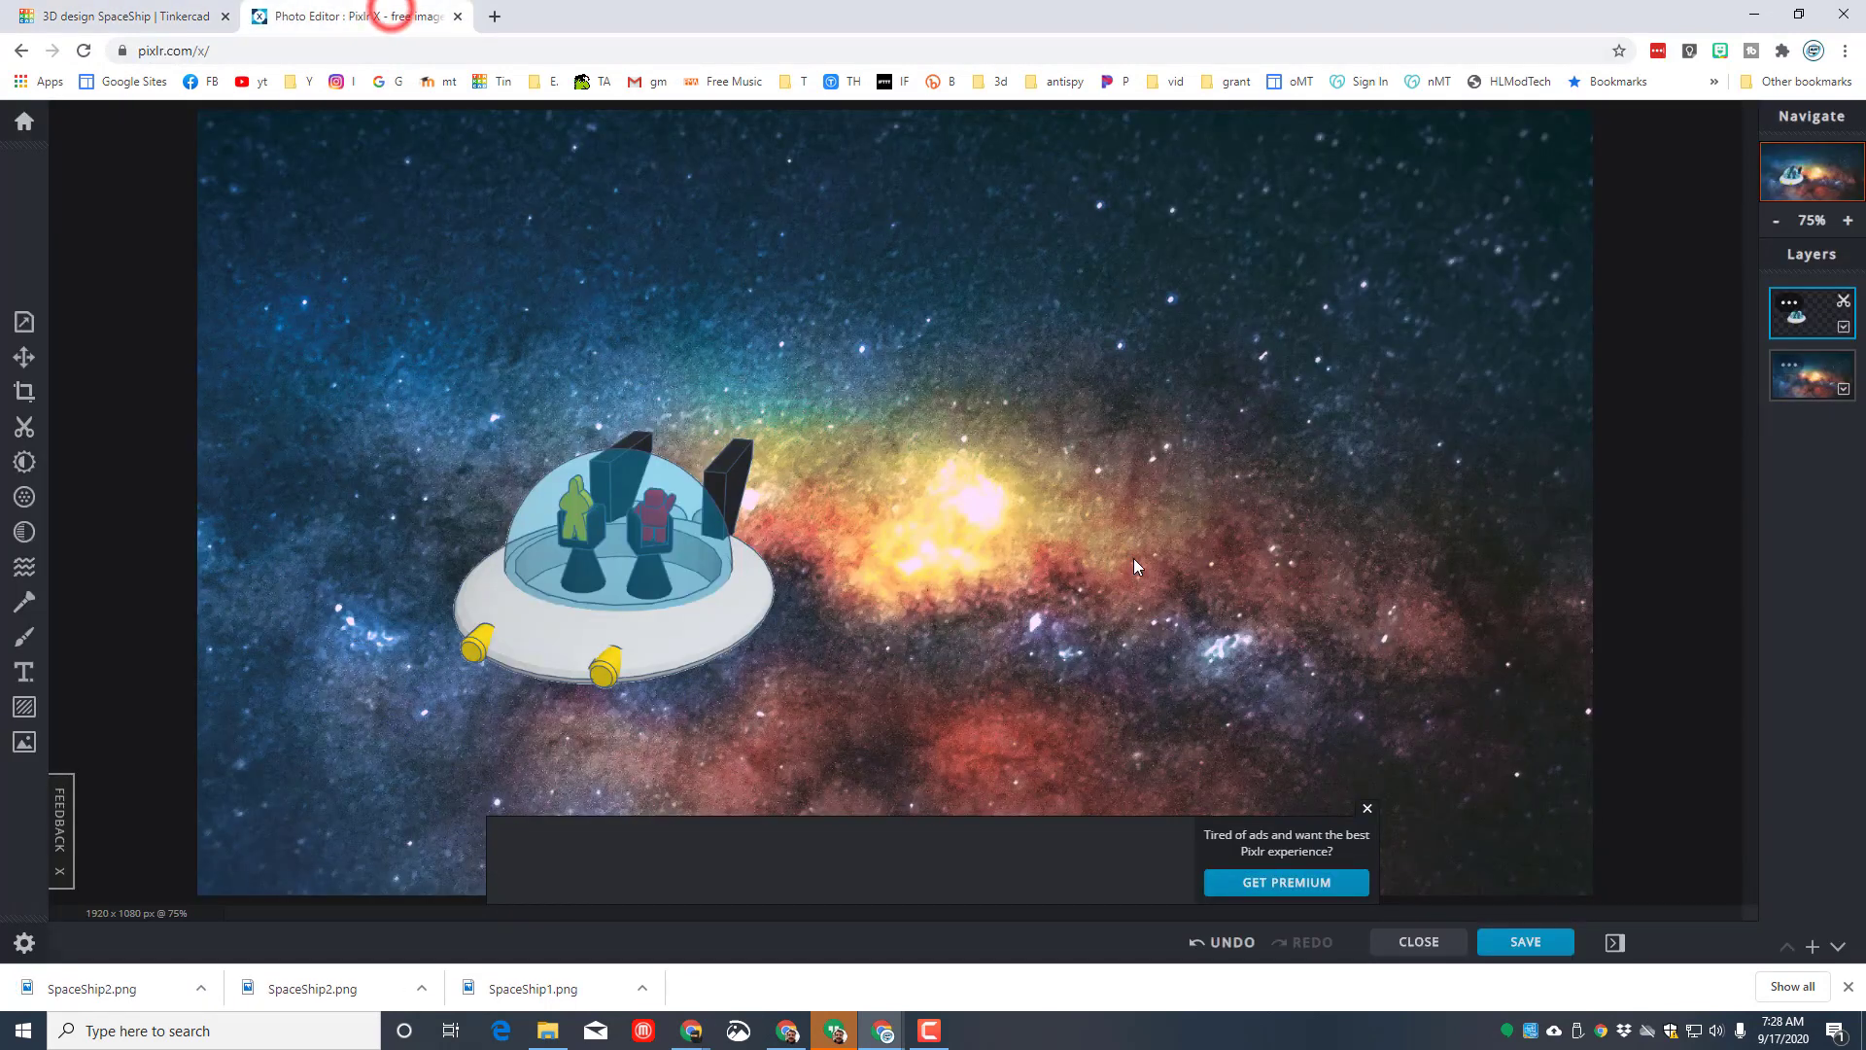
{"action": "left_click", "coordinate": [20, 744]}
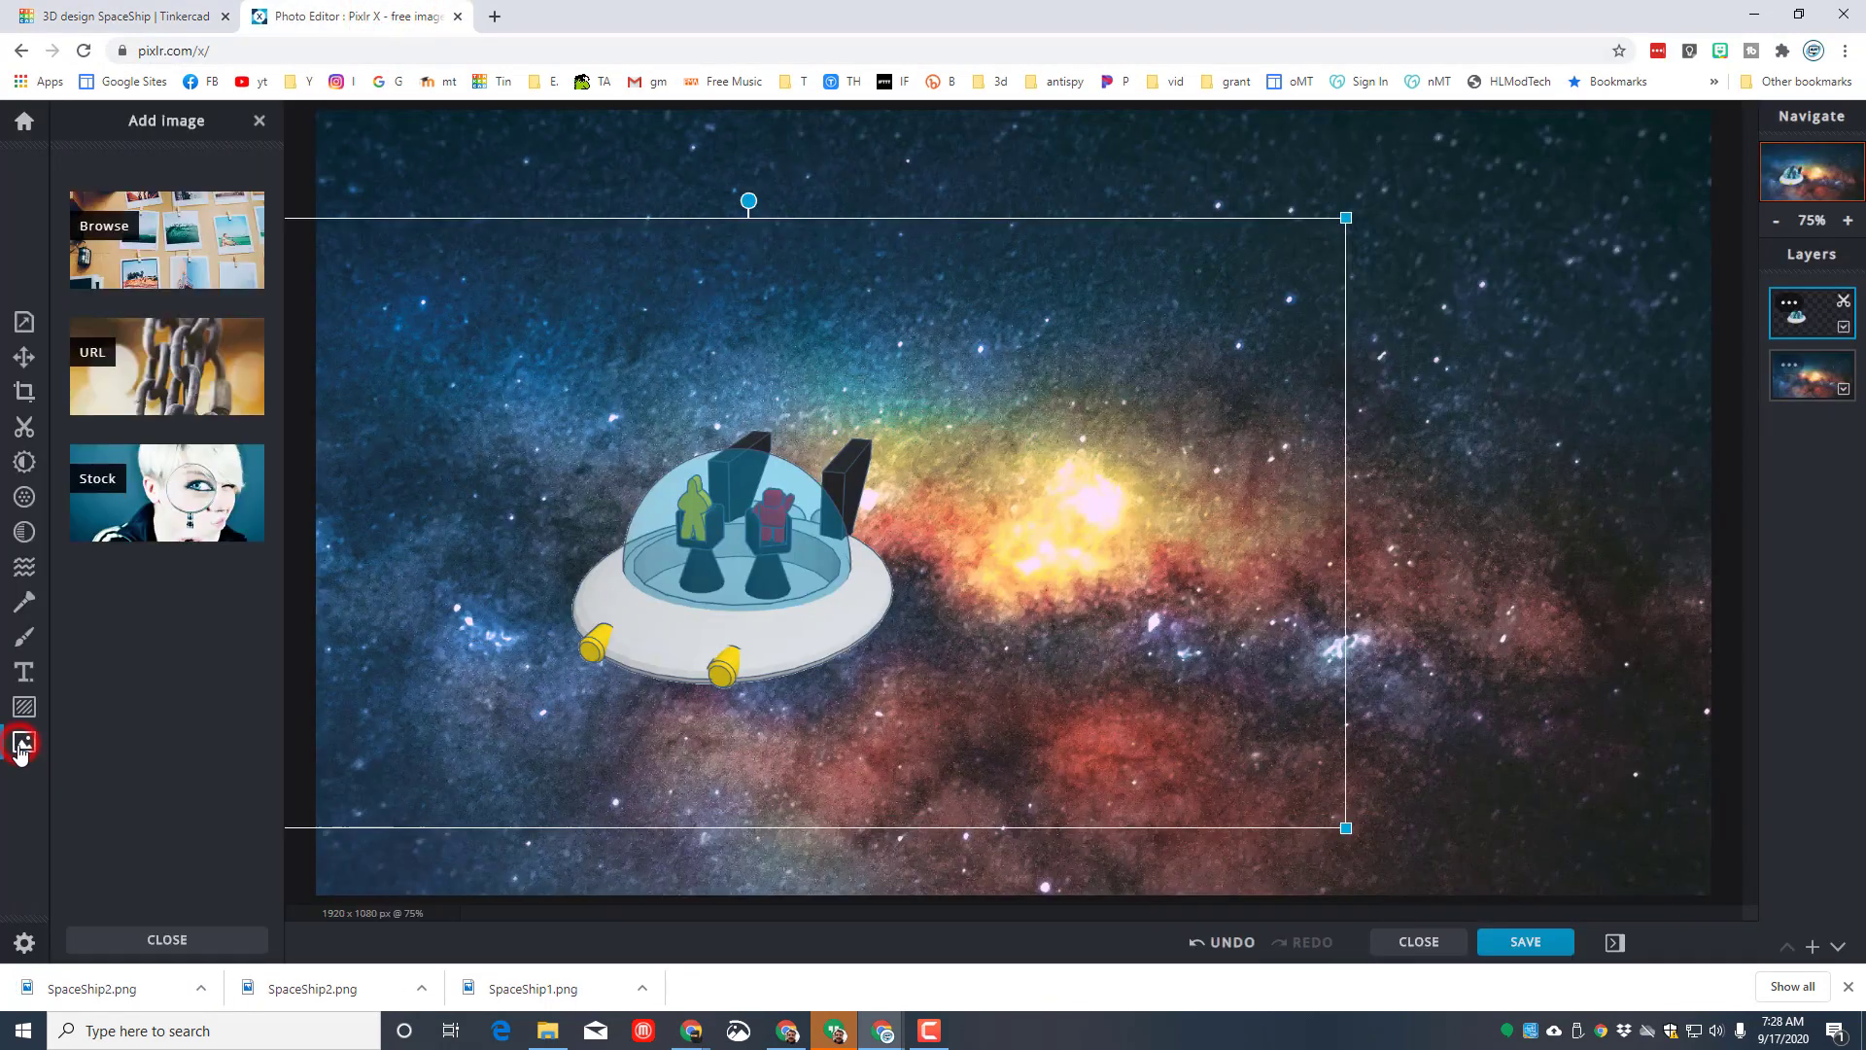
{"action": "left_click", "coordinate": [97, 231]}
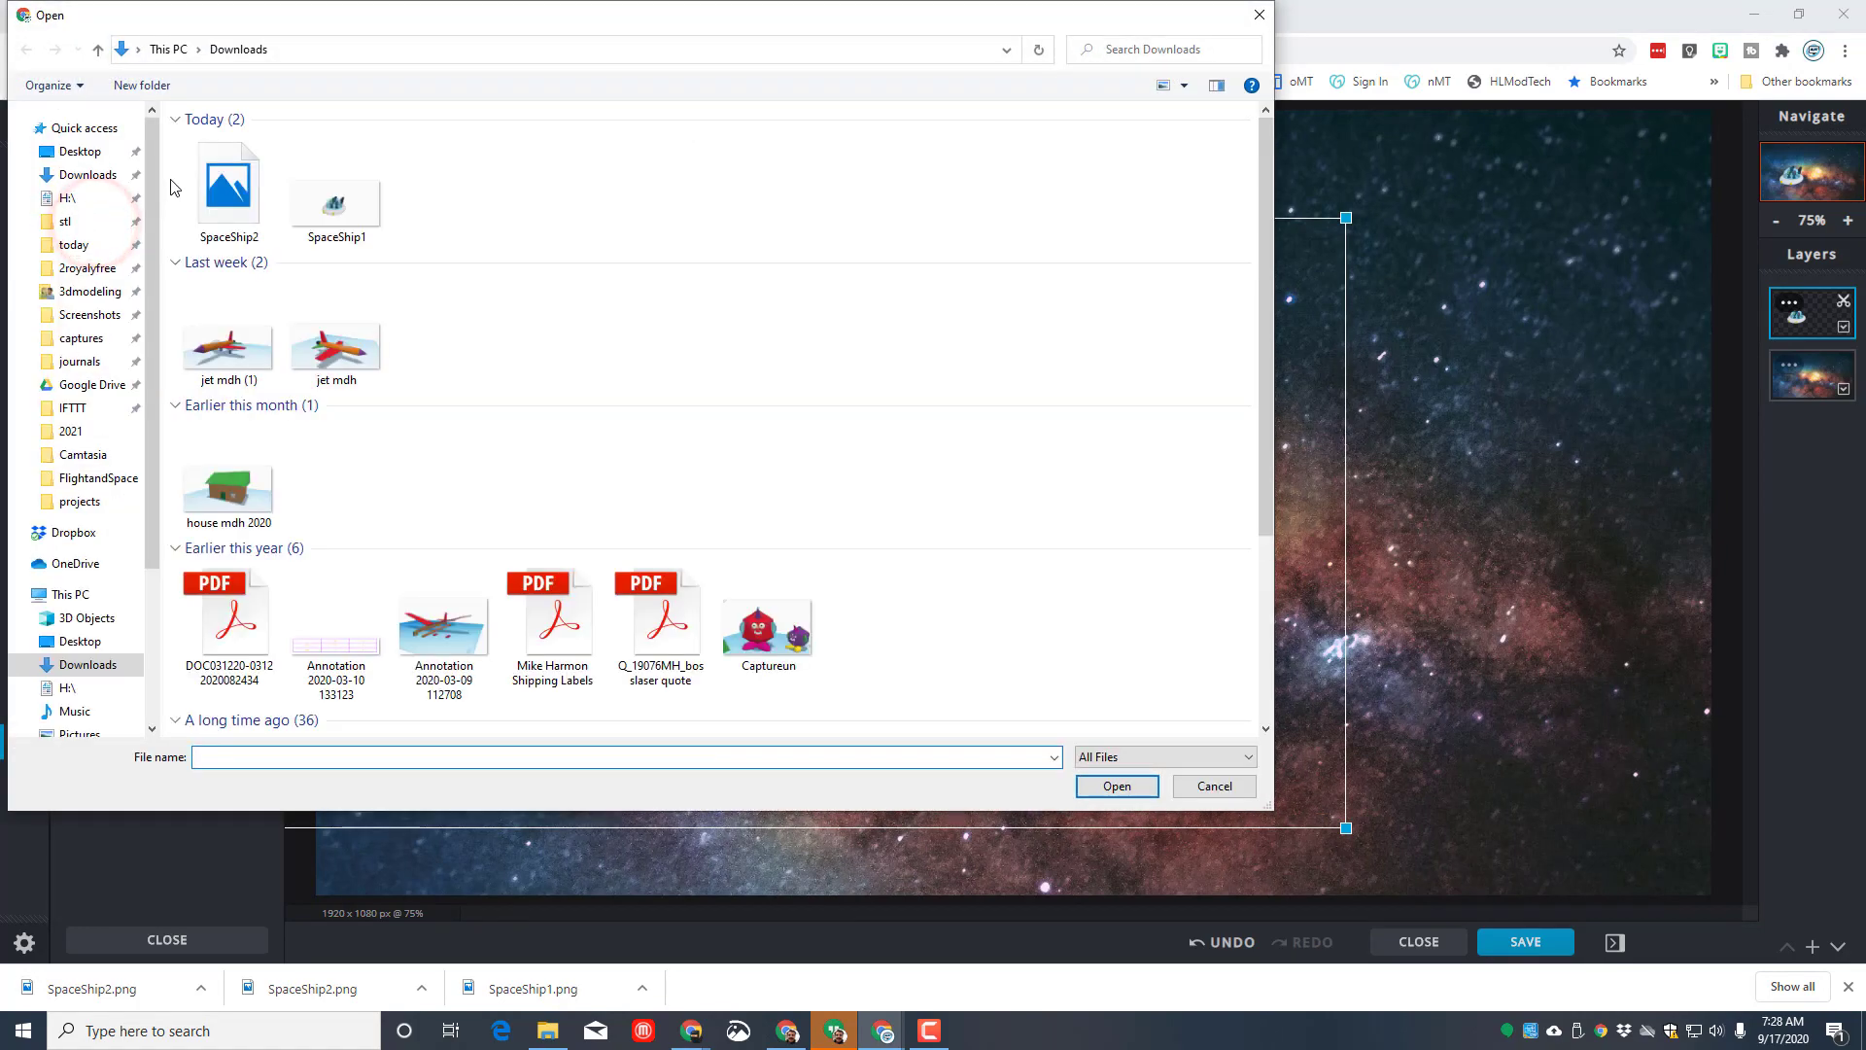
{"action": "double_click", "coordinate": [228, 207]}
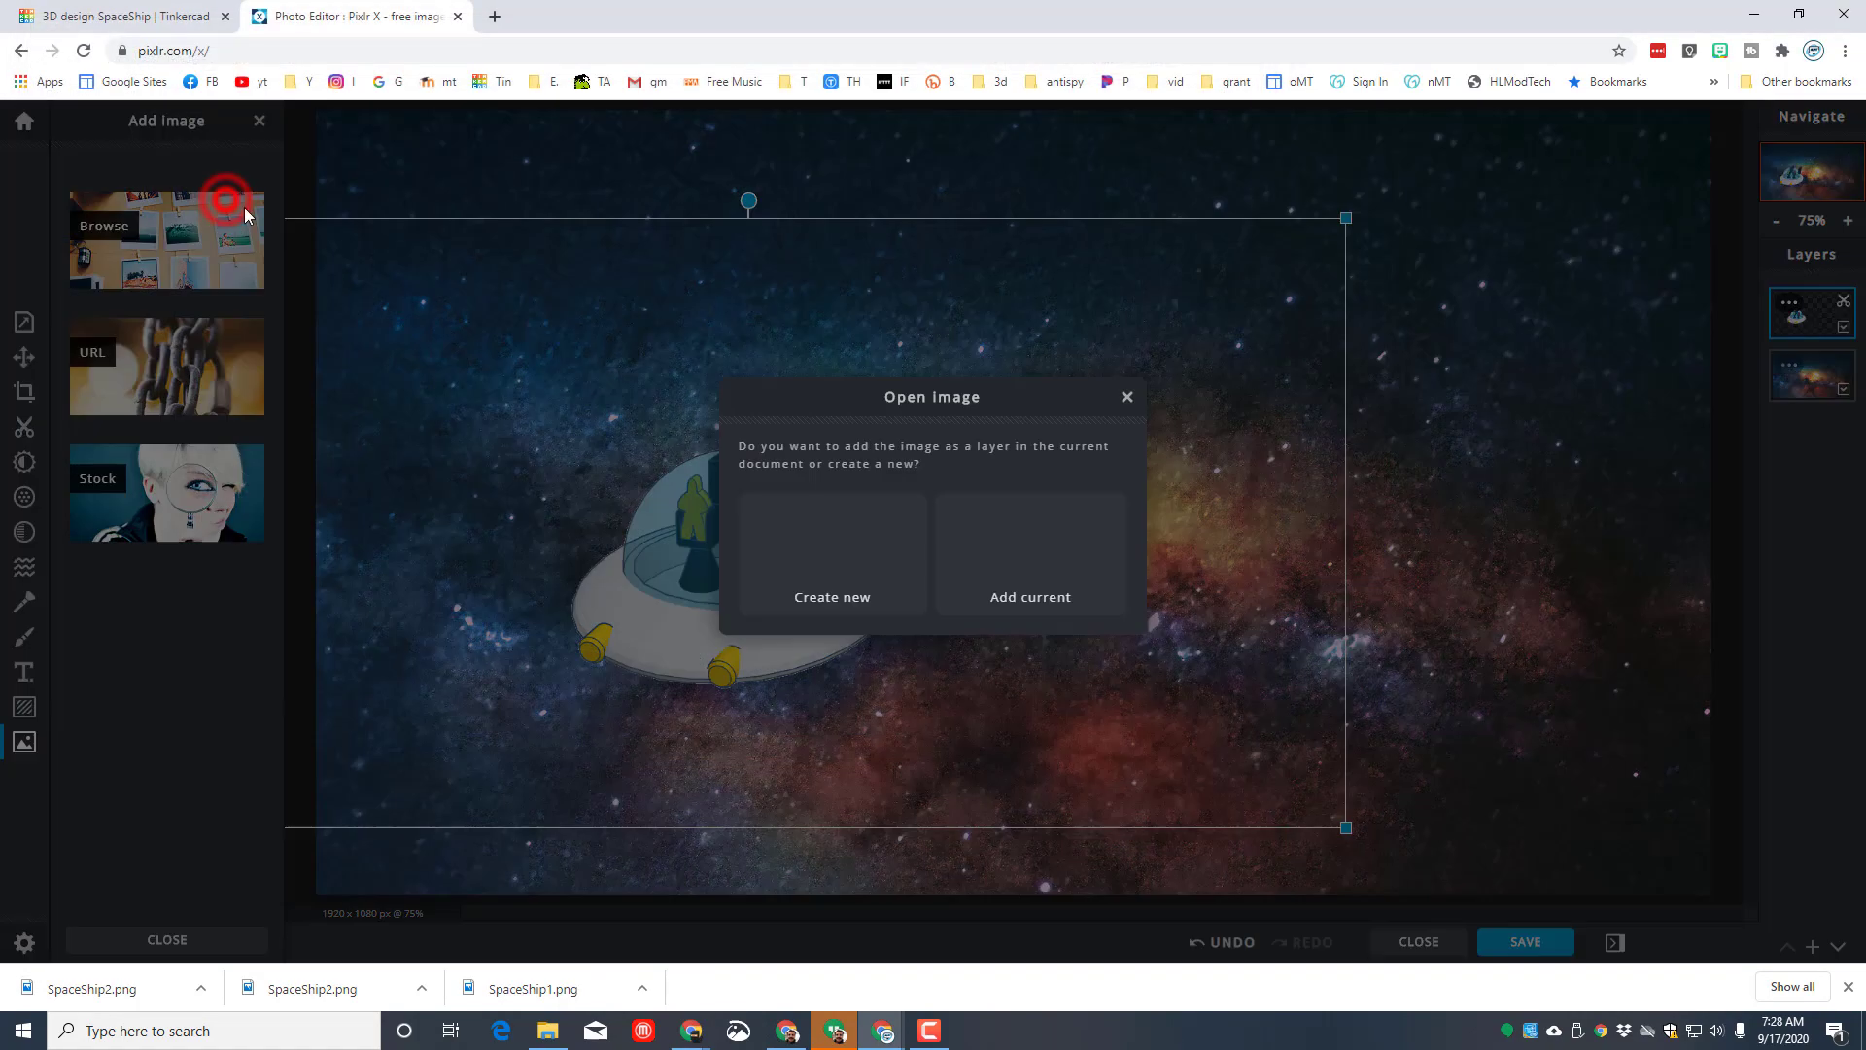
{"action": "left_click", "coordinate": [1018, 546]}
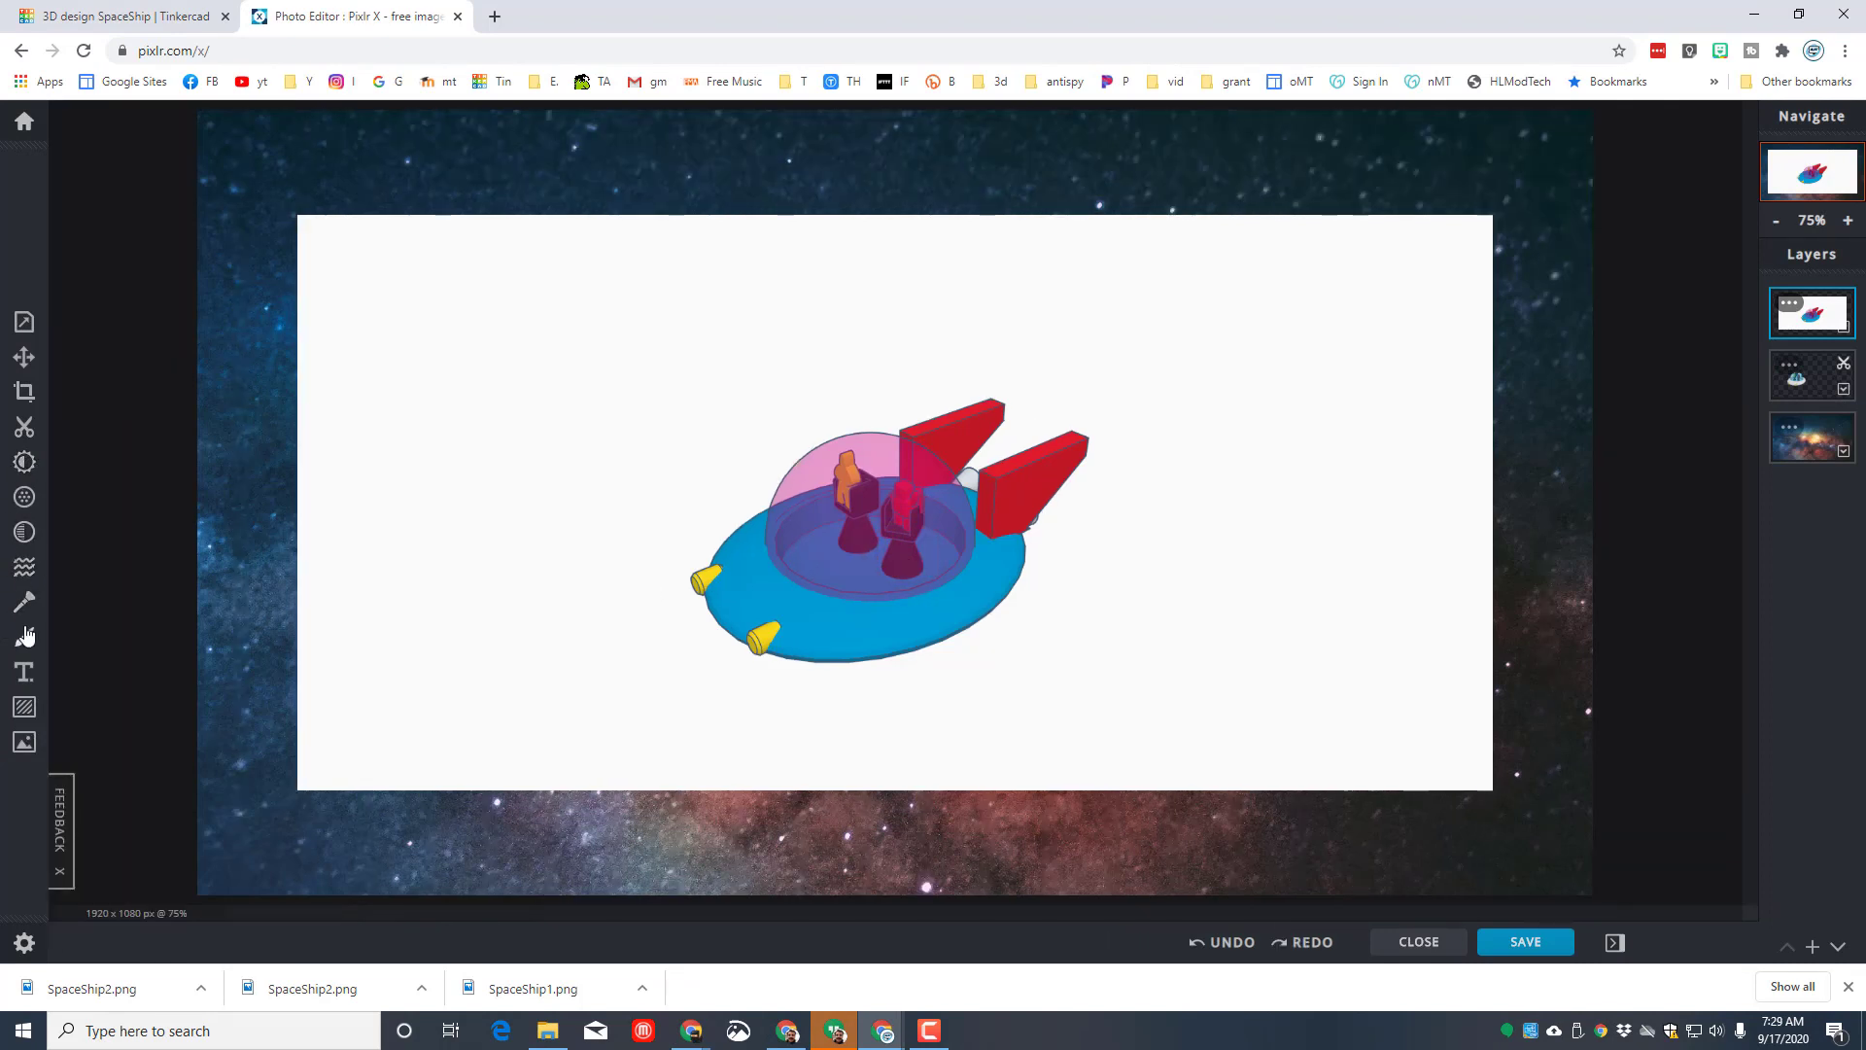
Remove the white background around the blue spaceship with the Cutout magic wand in Remove mode
{"action": "left_click", "coordinate": [24, 426]}
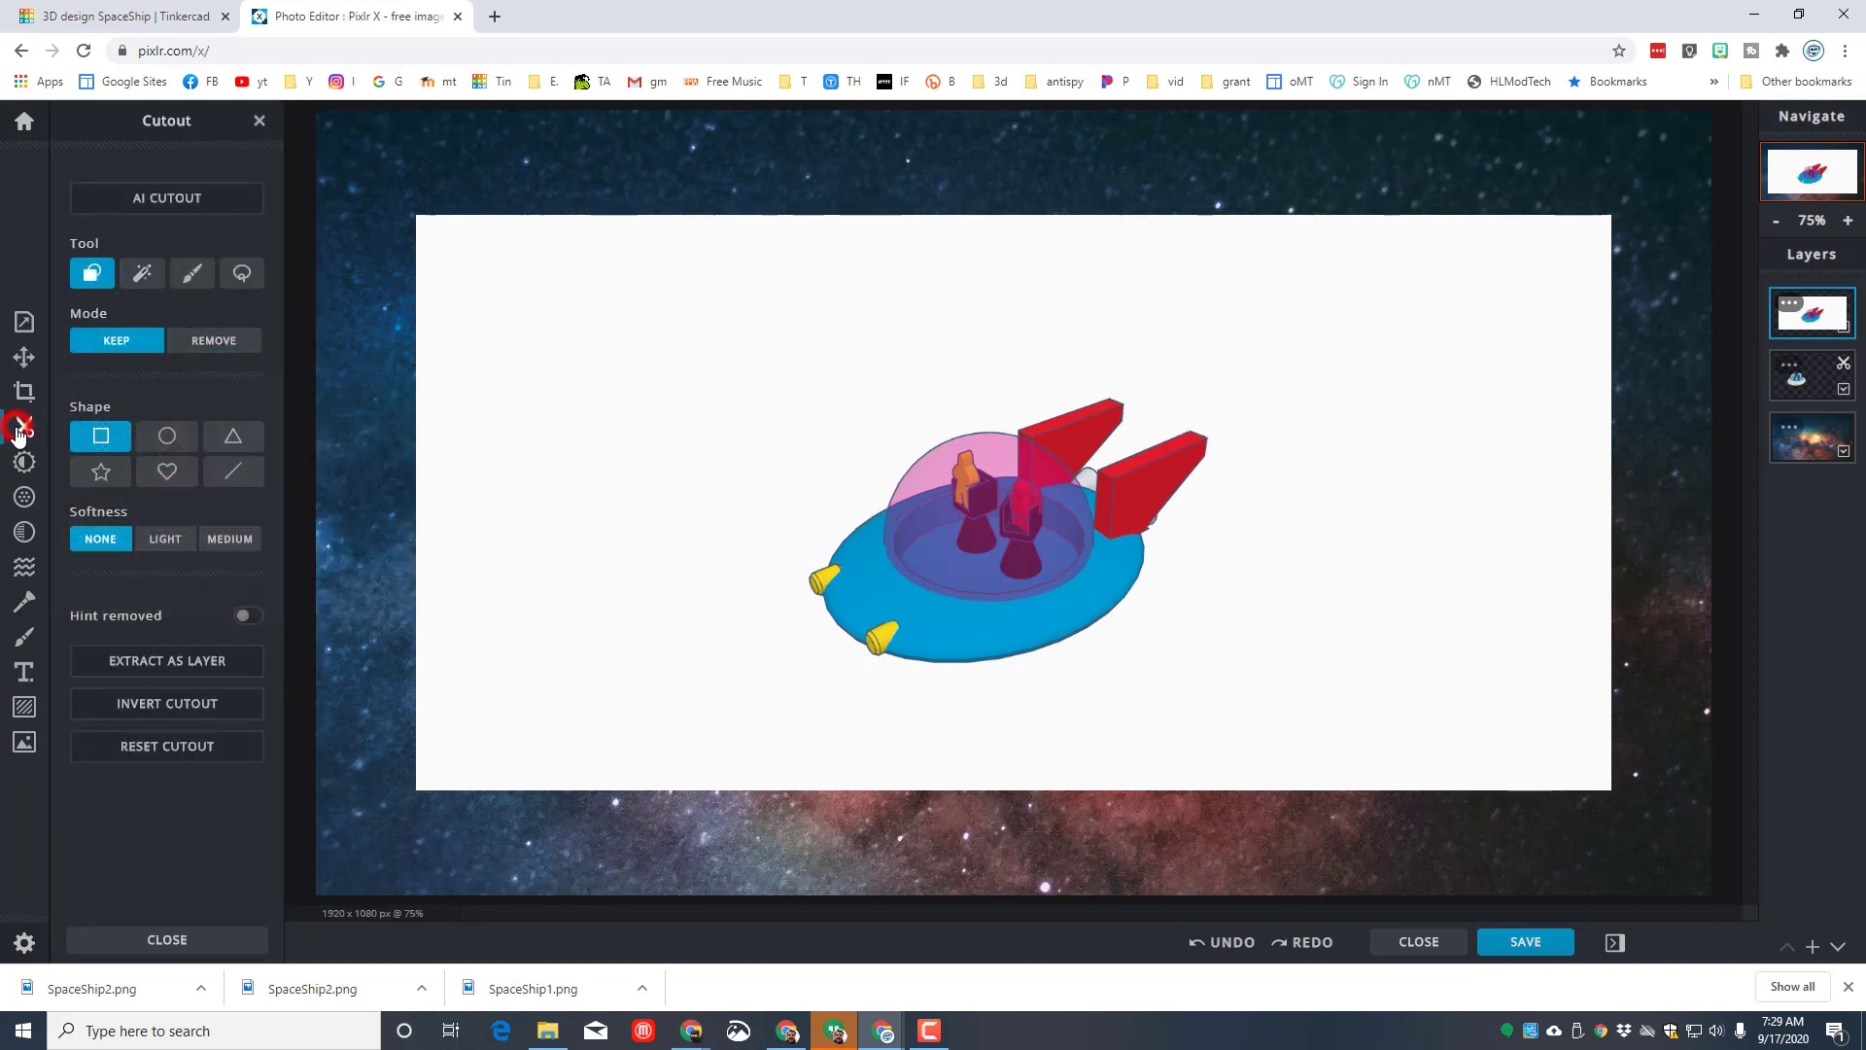
{"action": "left_click", "coordinate": [142, 273]}
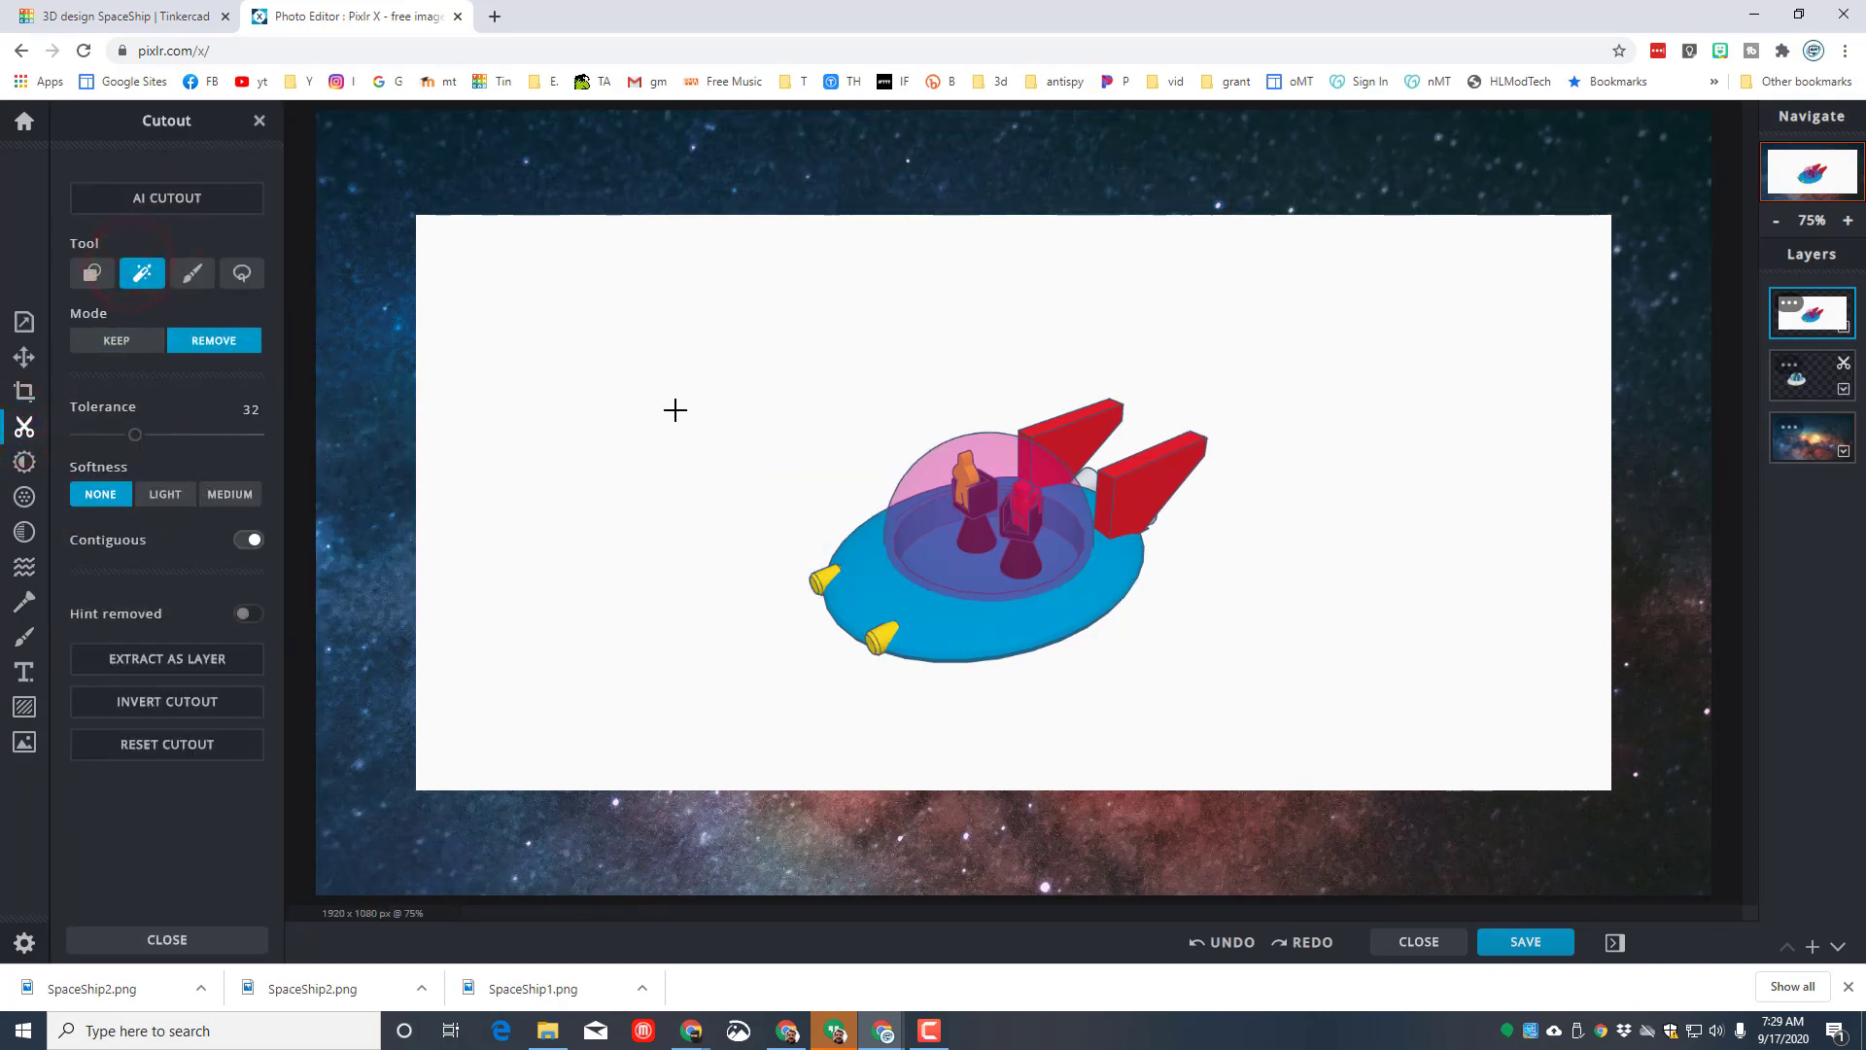
{"action": "left_click", "coordinate": [614, 514]}
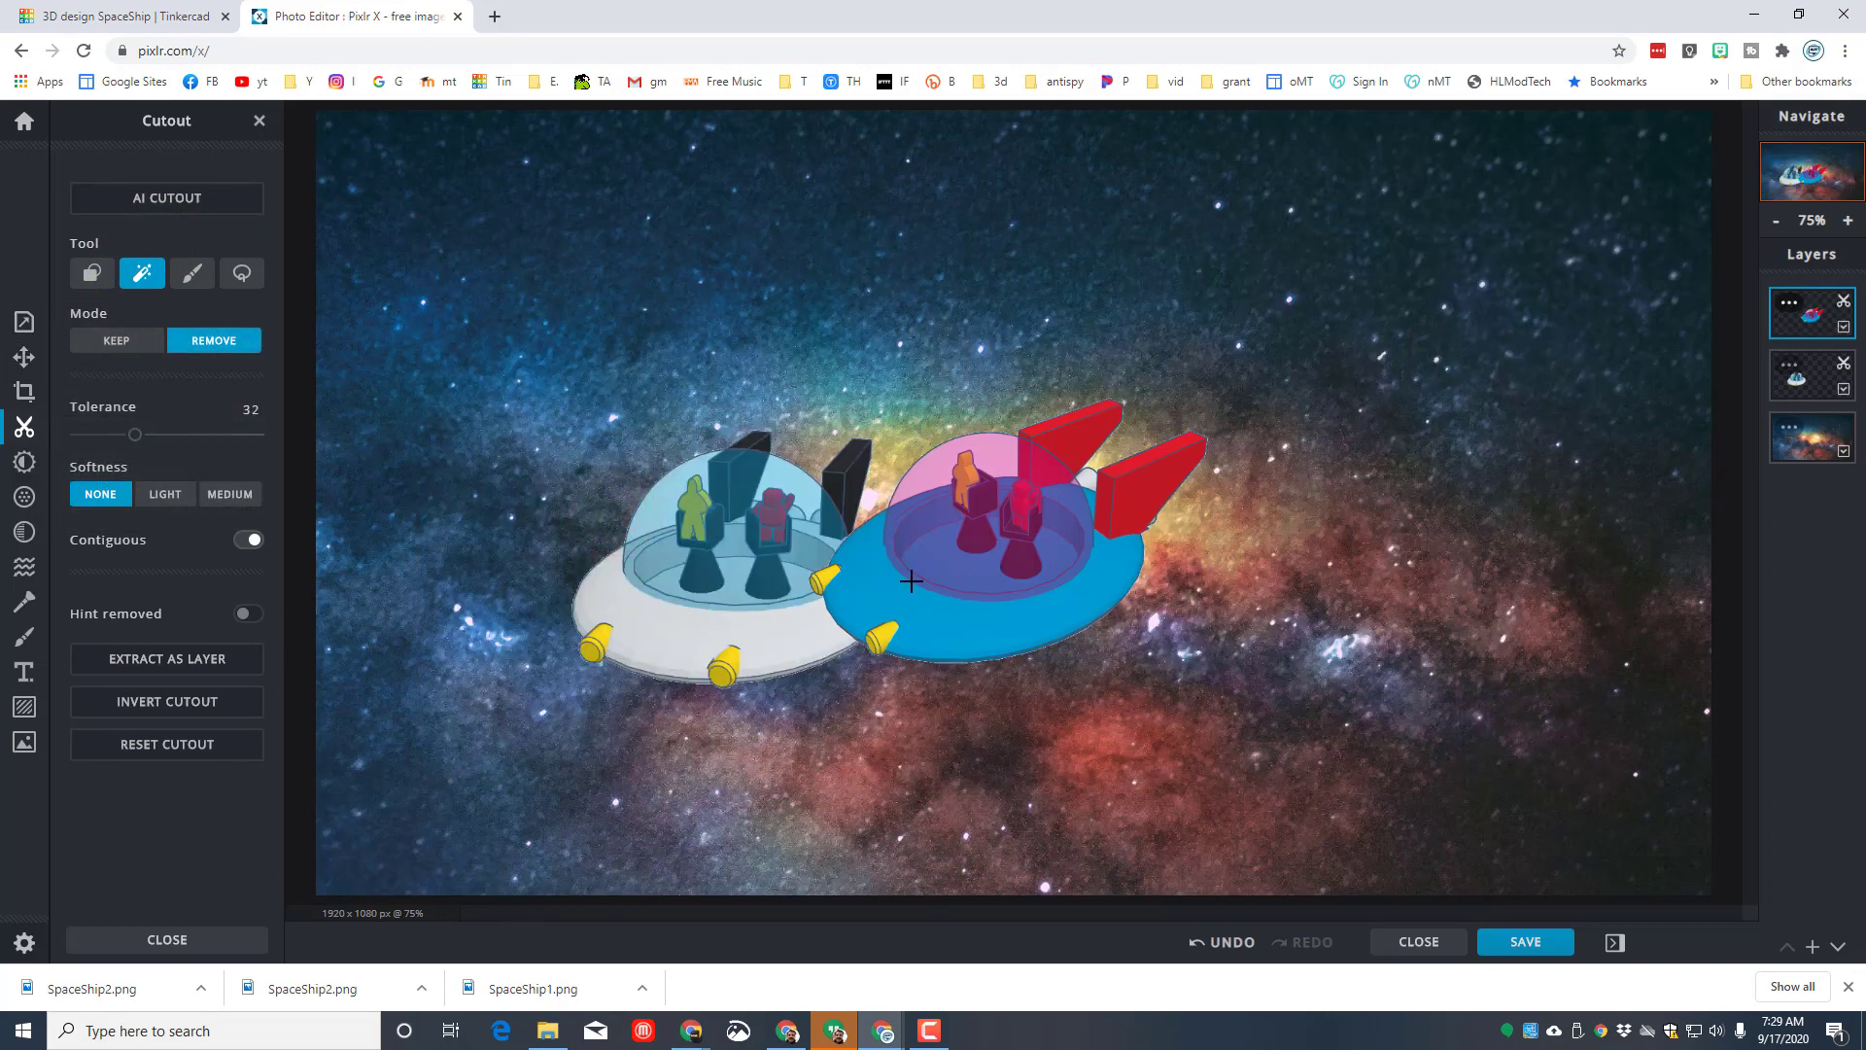
Enlarge the blue spaceship layer to about 1851 × 891 at the image's upper right, and move the white spaceship layer to about Left -329, Top 240
{"action": "left_click", "coordinate": [17, 361]}
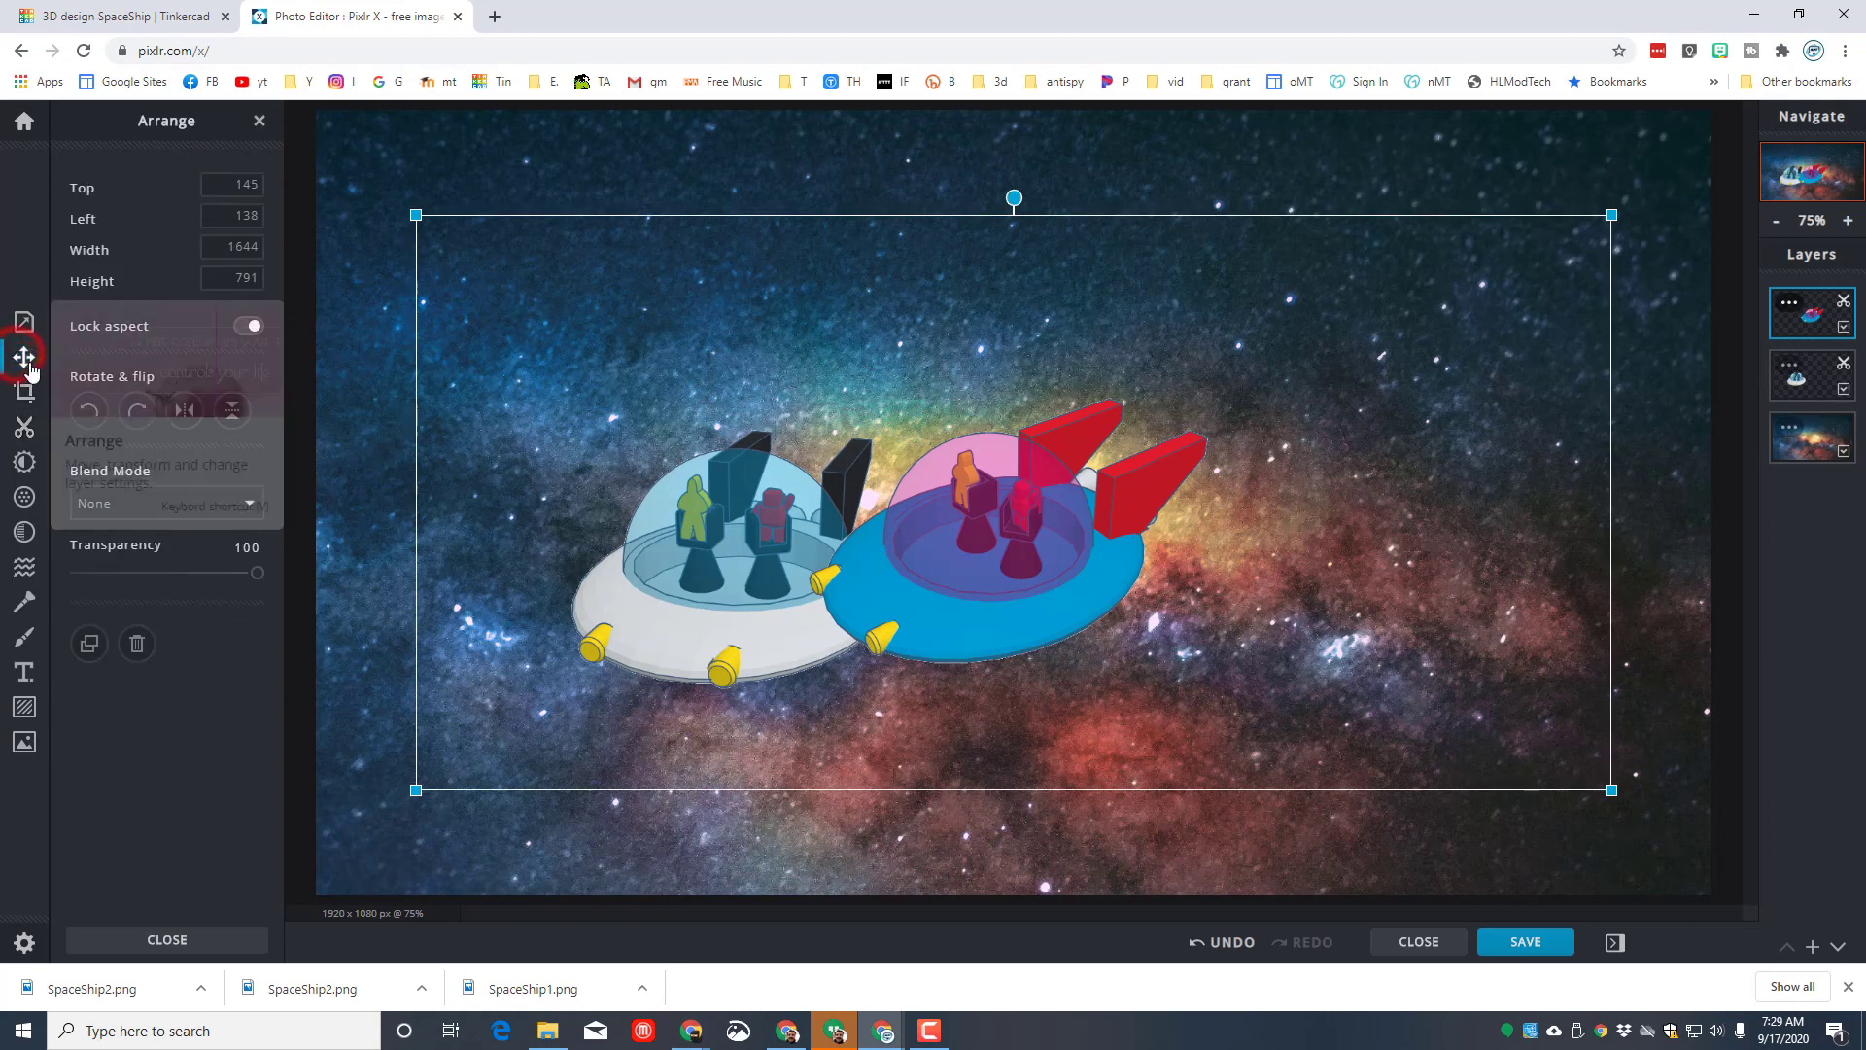
{"action": "left_click_drag", "start_coordinate": [416, 799], "coordinate": [610, 773]}
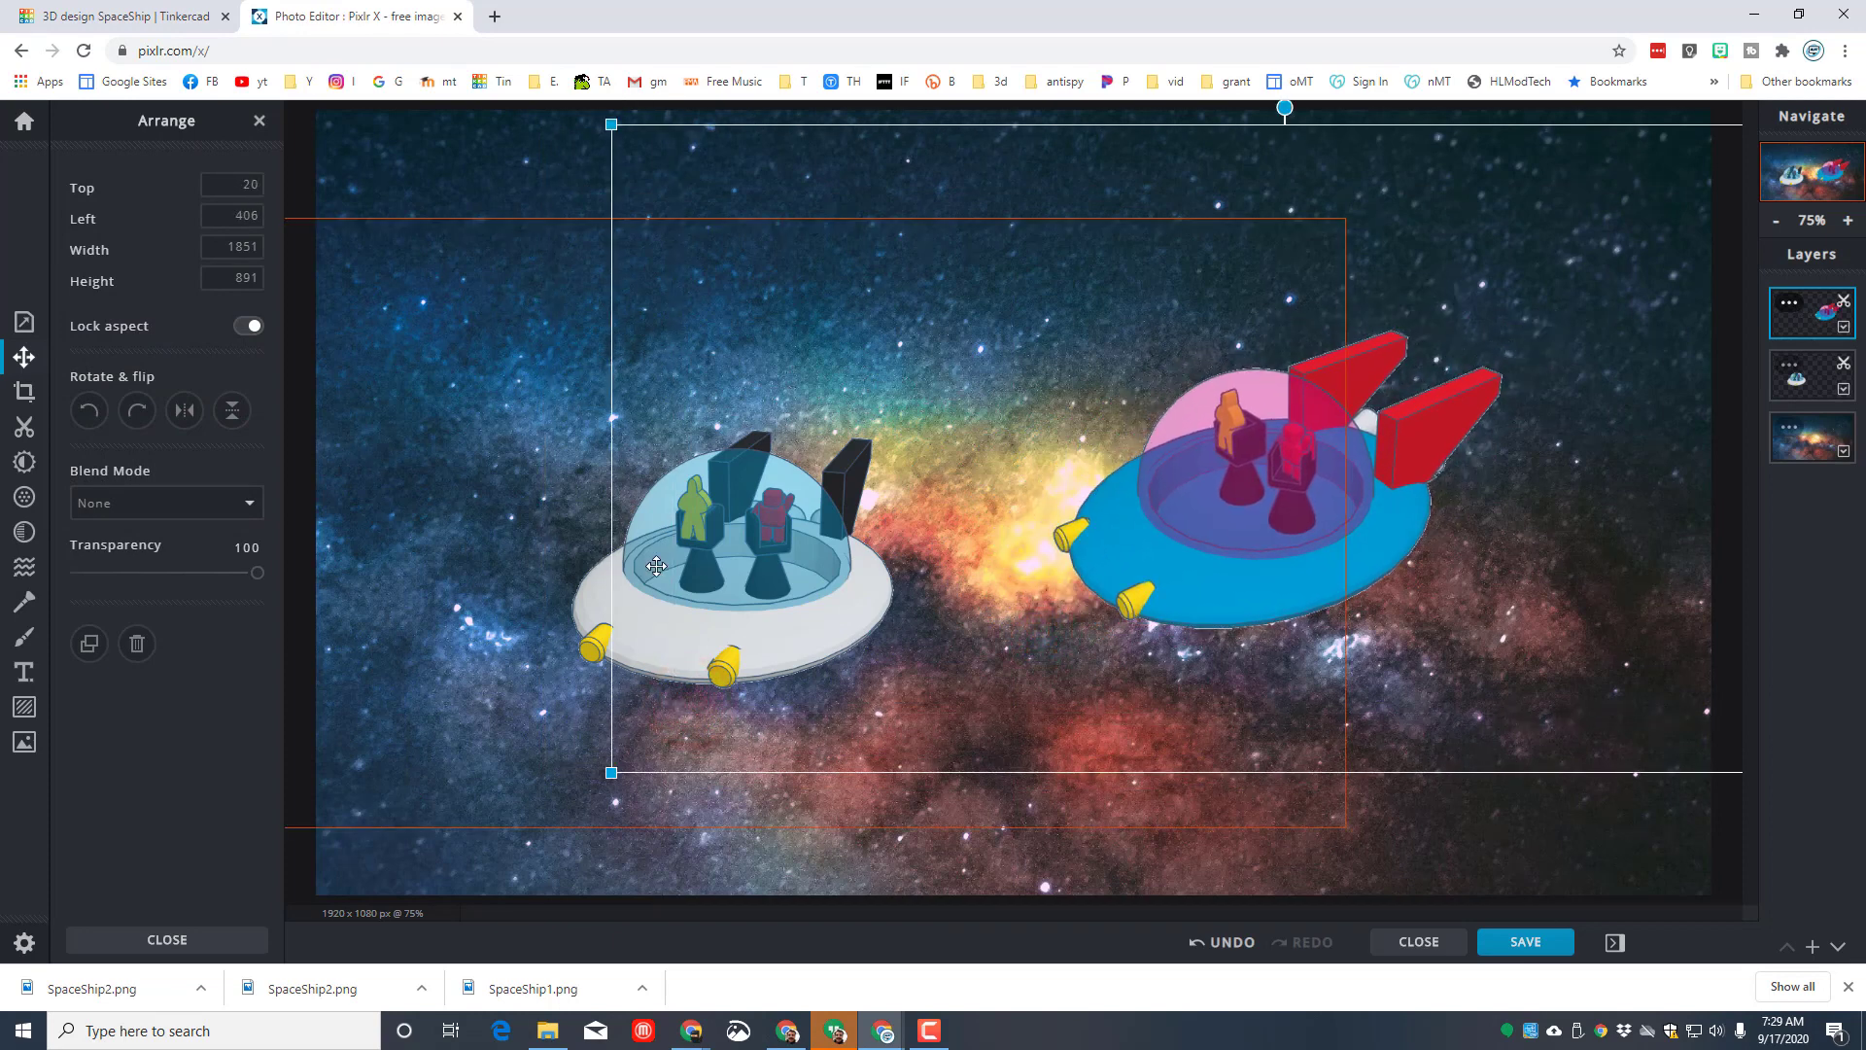
{"action": "left_click_drag", "start_coordinate": [837, 517], "coordinate": [762, 583]}
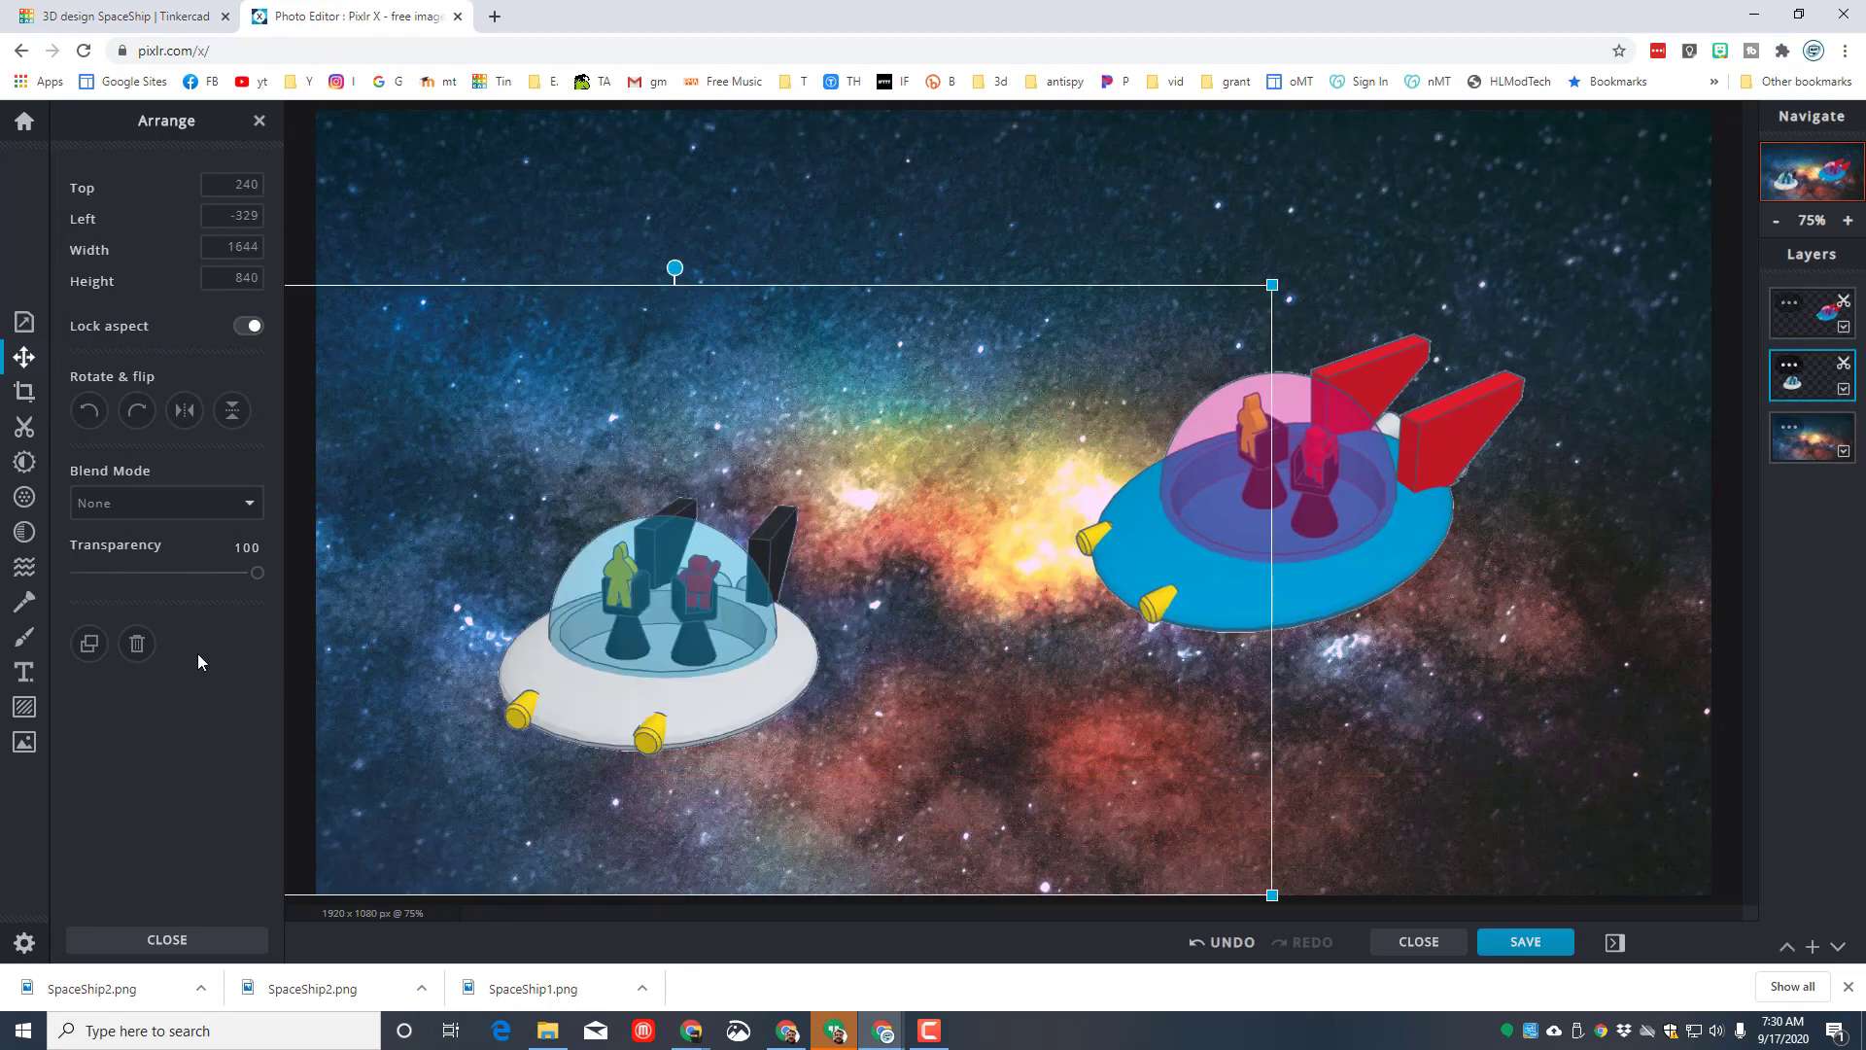
Search the stock image library for fire
{"action": "left_click", "coordinate": [25, 742]}
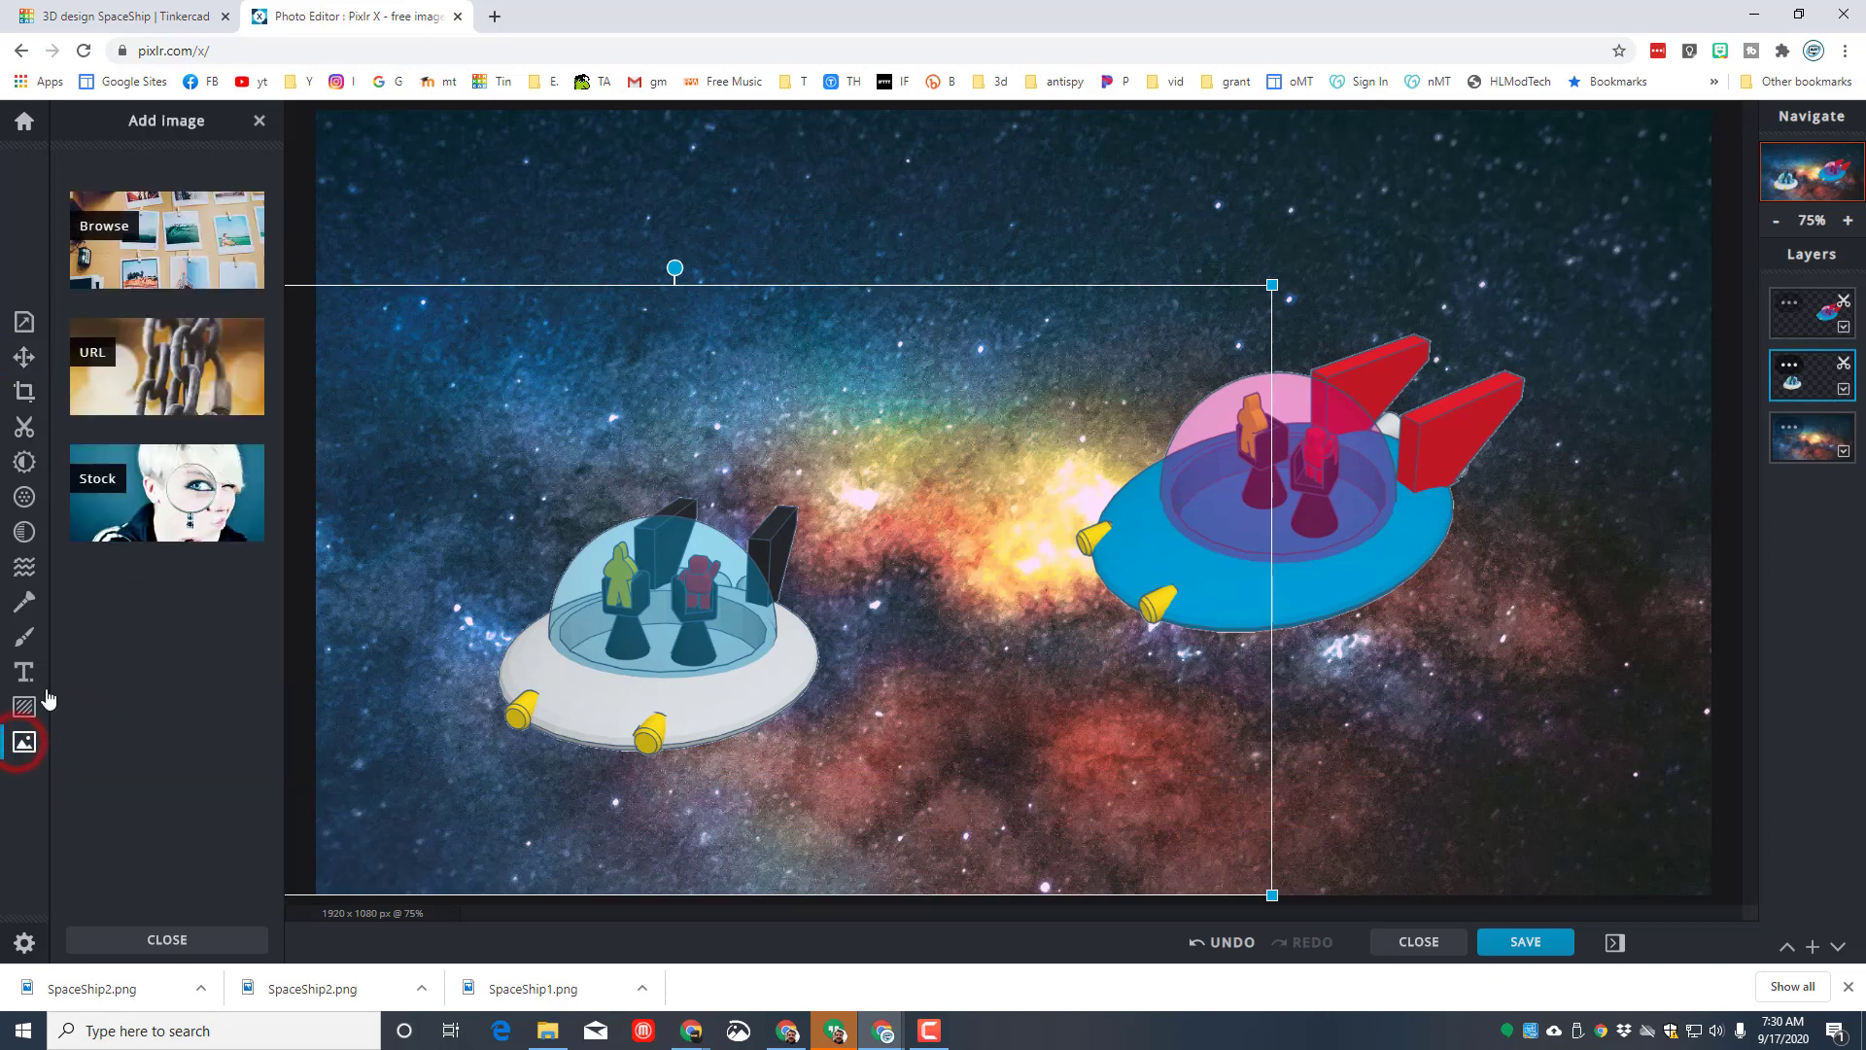
{"action": "left_click", "coordinate": [104, 505]}
{"action": "scroll", "coordinate": [321, 330], "scroll_direction": "up", "scroll_amount": 2}
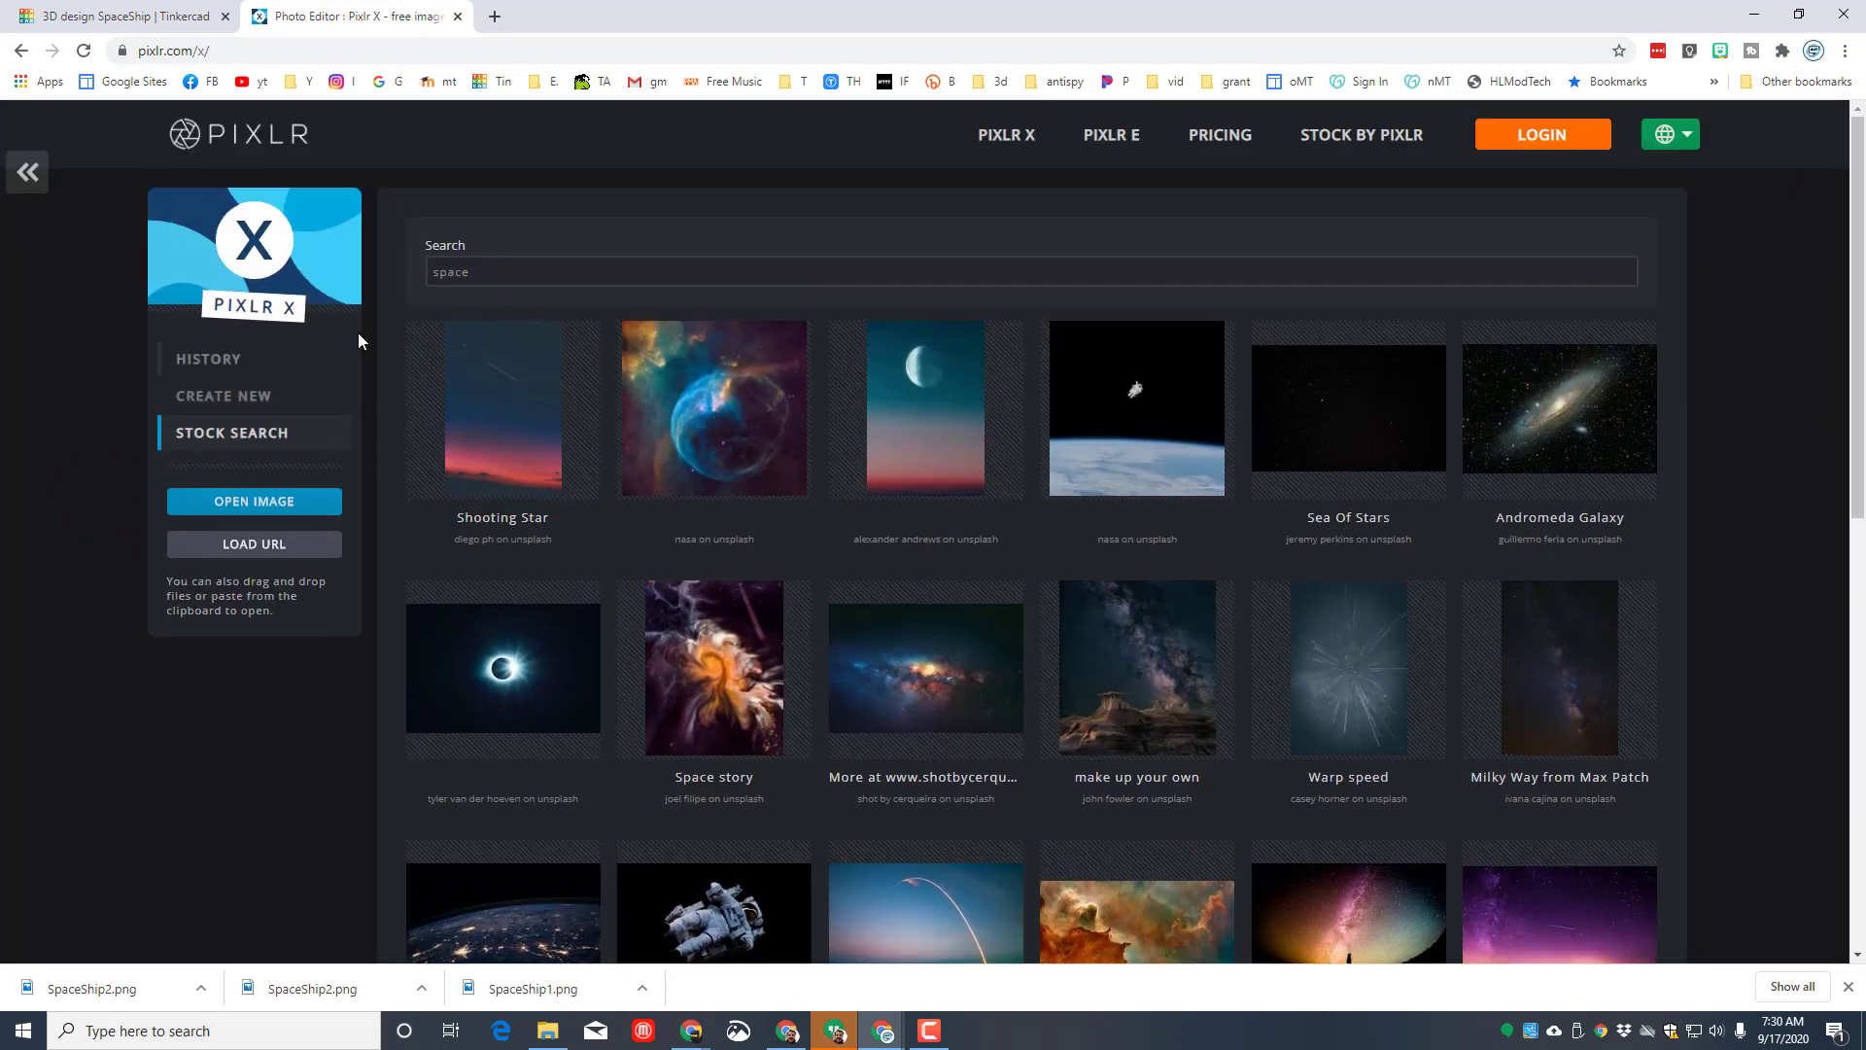
{"action": "left_click", "coordinate": [491, 263]}
{"action": "key", "text": "BackSpace"}
{"action": "key", "text": "BackSpace"}
{"action": "key", "text": "BackSpace"}
{"action": "key", "text": "BackSpace"}
{"action": "key", "text": "BackSpace"}
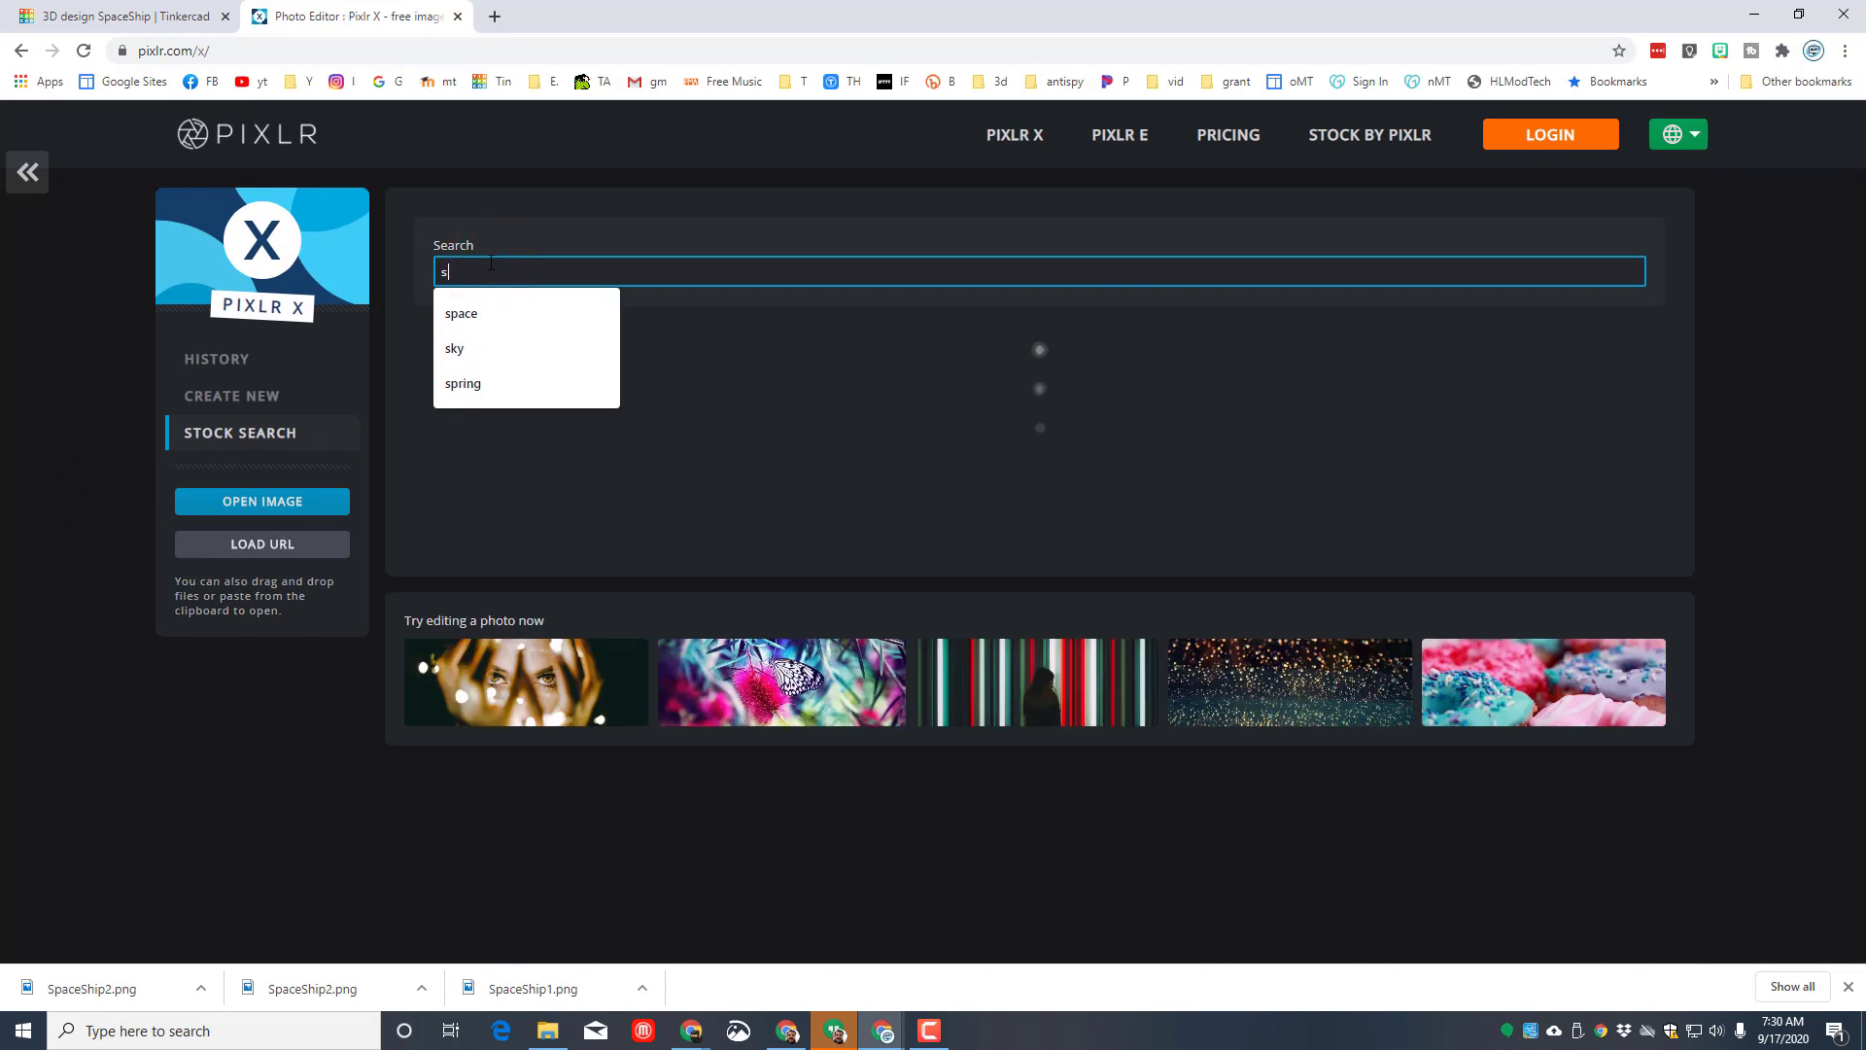
{"action": "type", "text": "fire"}
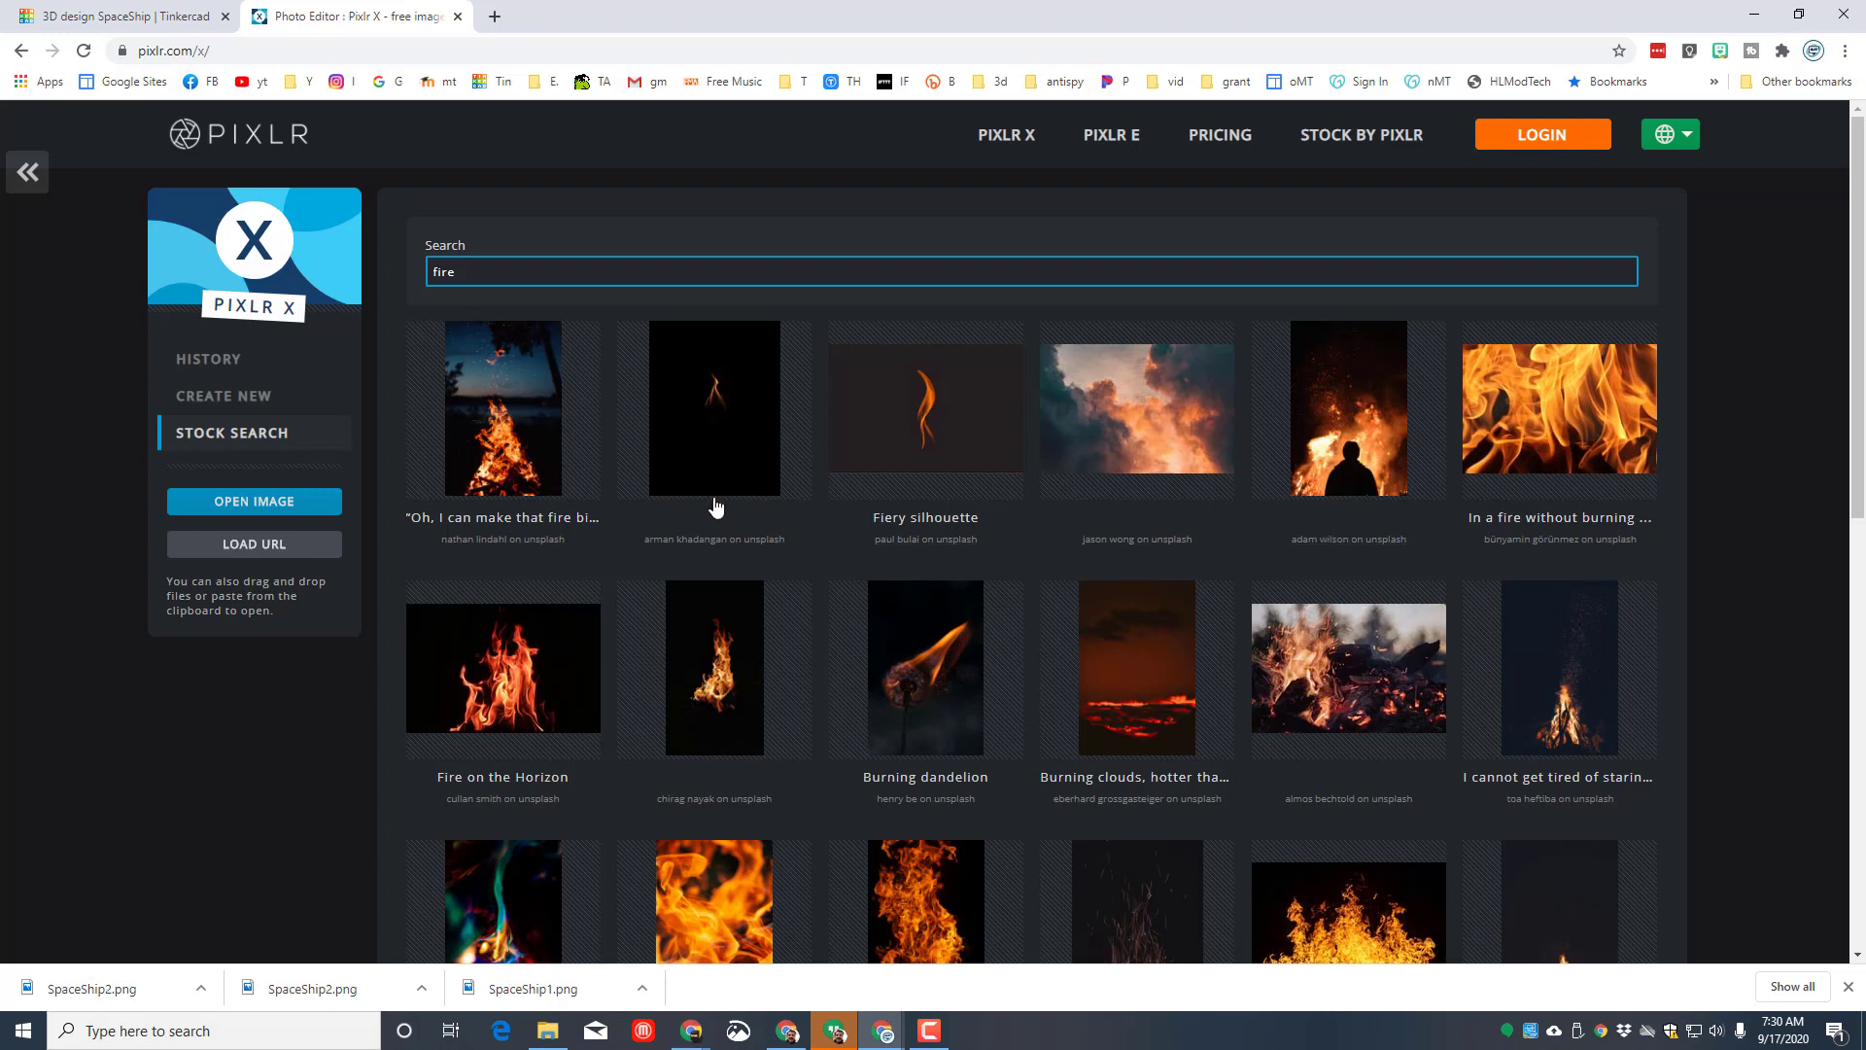
Add the stock image Fire dance as a layer in the current document
{"action": "scroll", "coordinate": [716, 506], "scroll_direction": "down", "scroll_amount": 5}
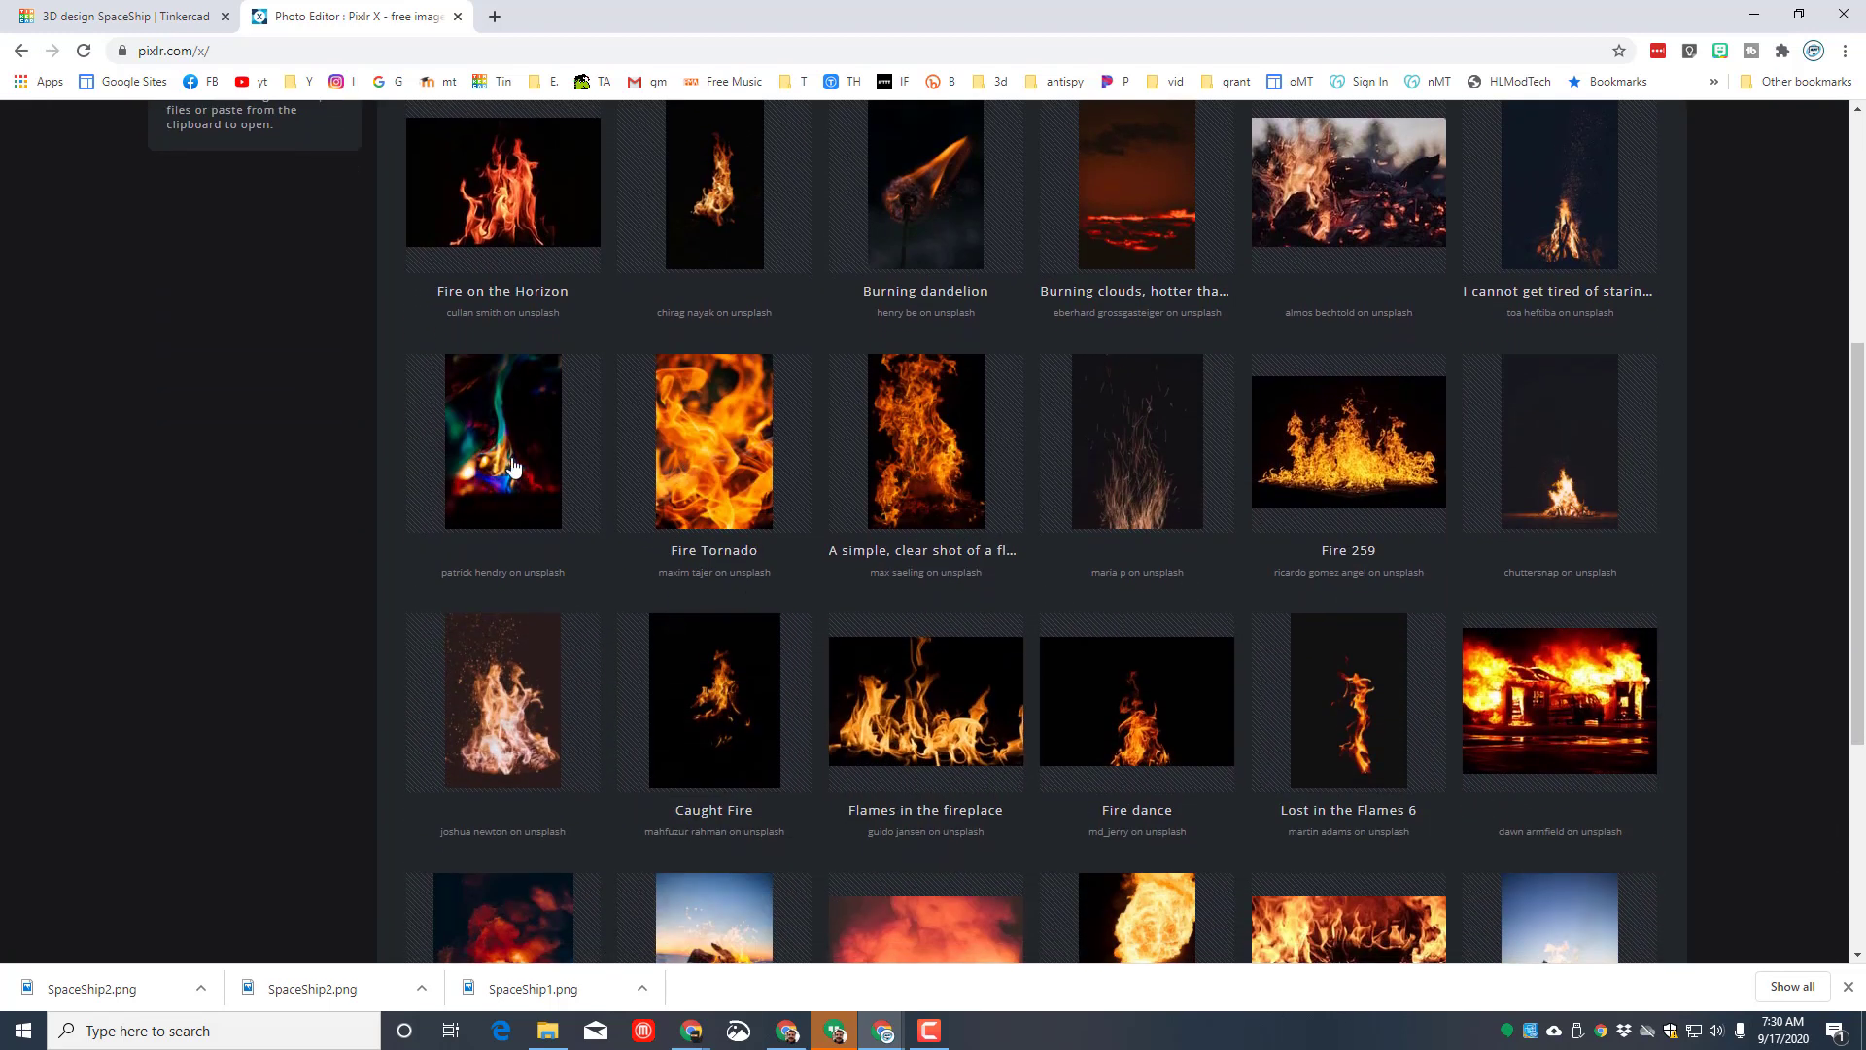
{"action": "left_click", "coordinate": [1126, 744]}
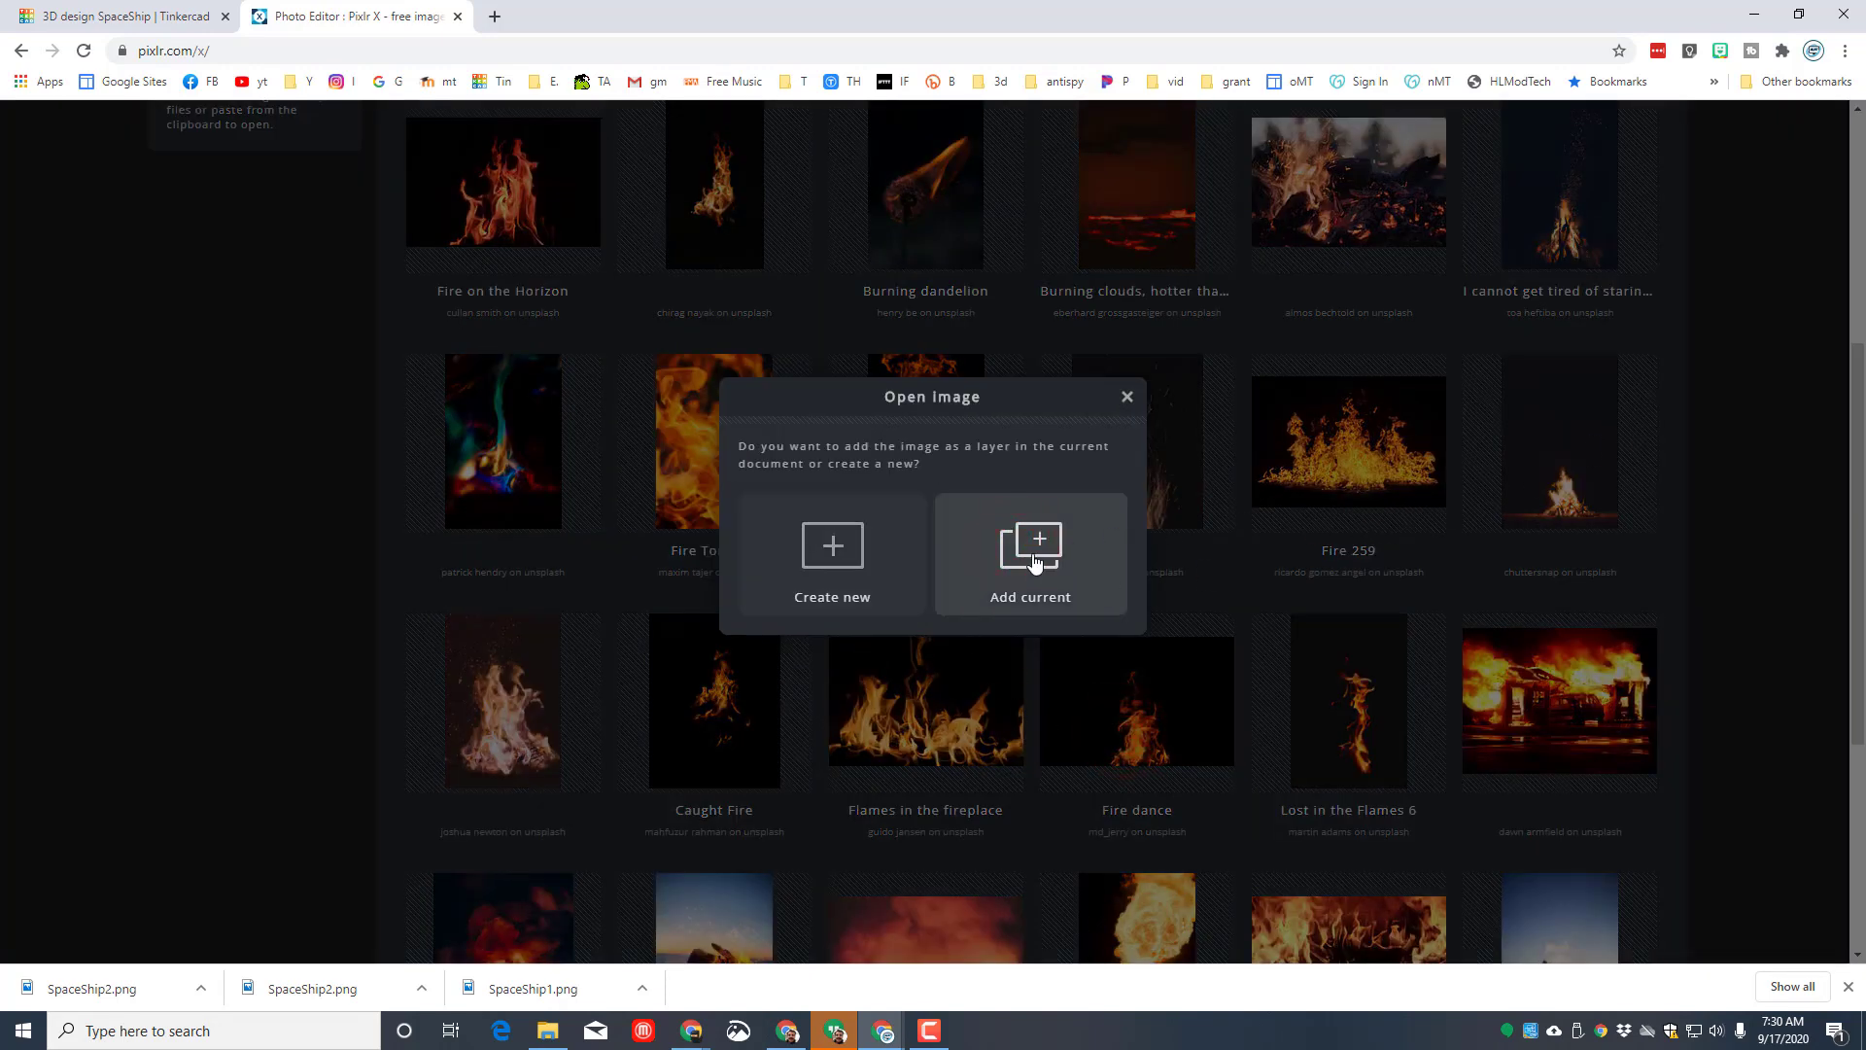
{"action": "left_click", "coordinate": [1775, 221]}
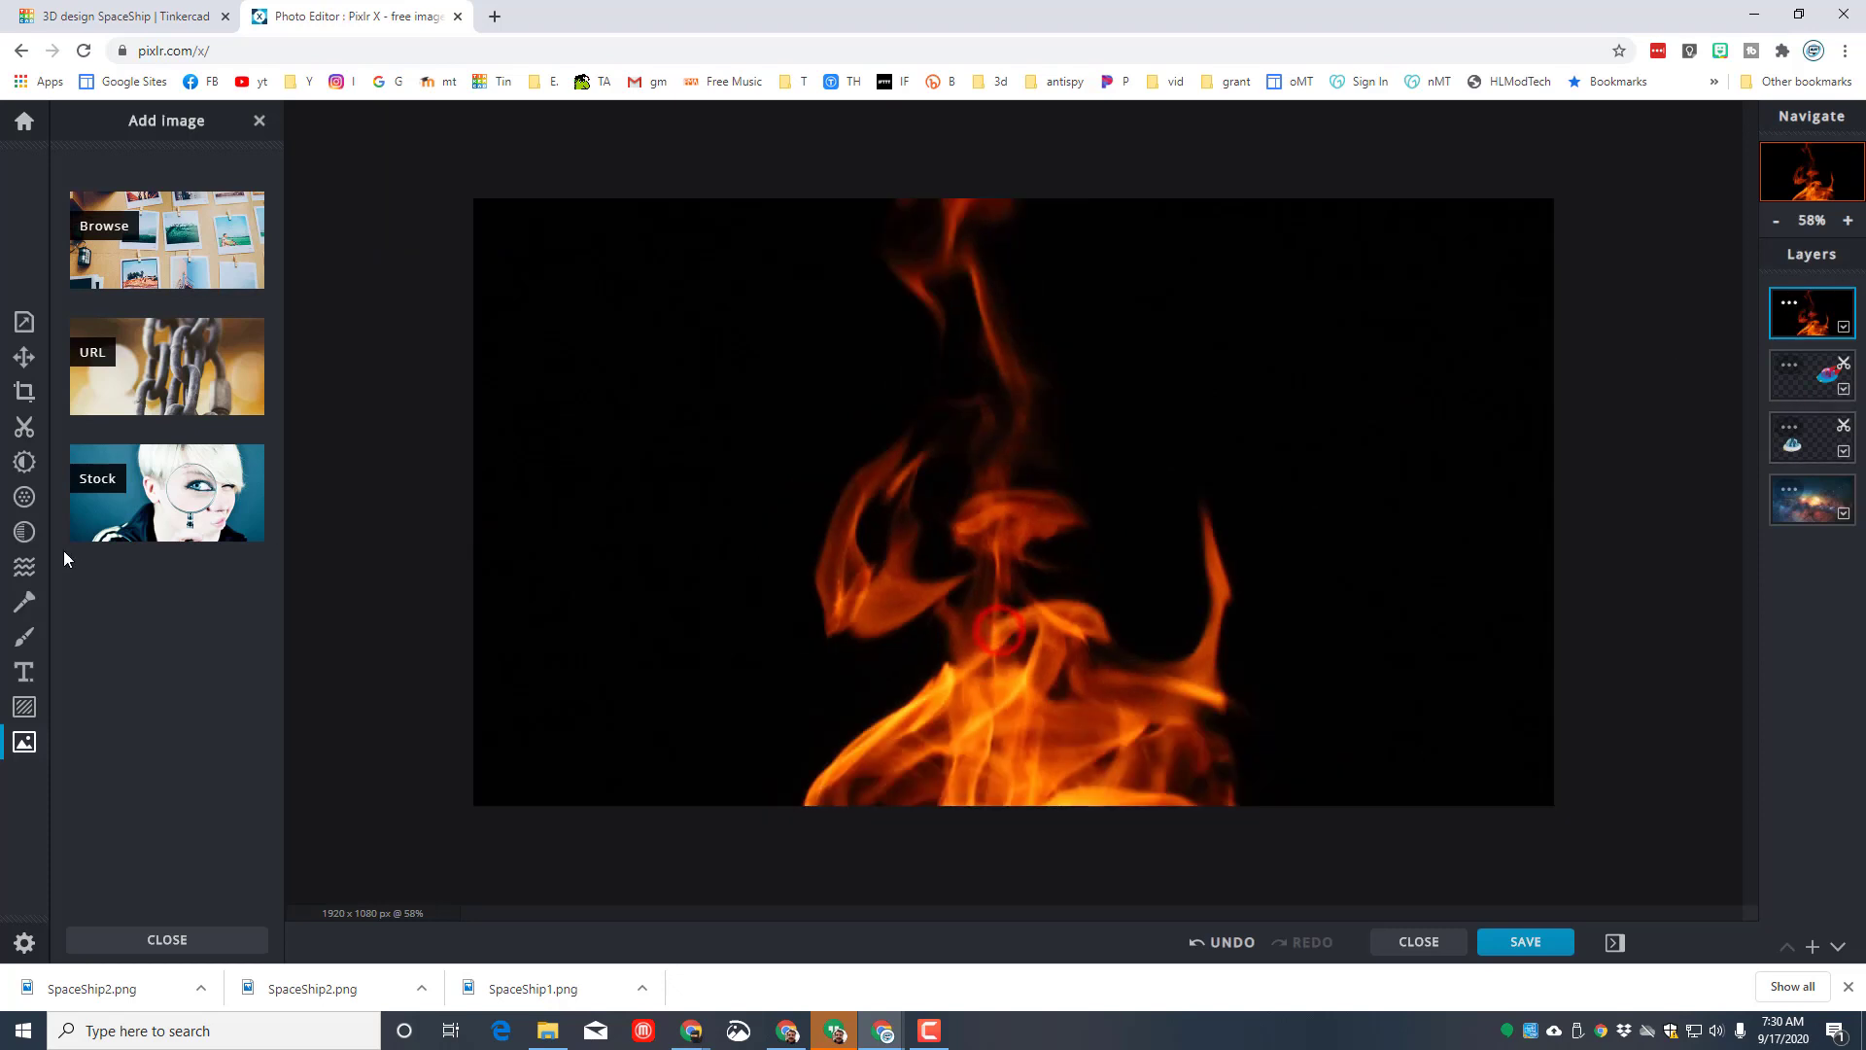
Shrink the fire layer with its aspect locked to about 1306 × 871
{"action": "left_click", "coordinate": [23, 358]}
{"action": "scroll", "coordinate": [605, 550], "scroll_direction": "down", "scroll_amount": 5}
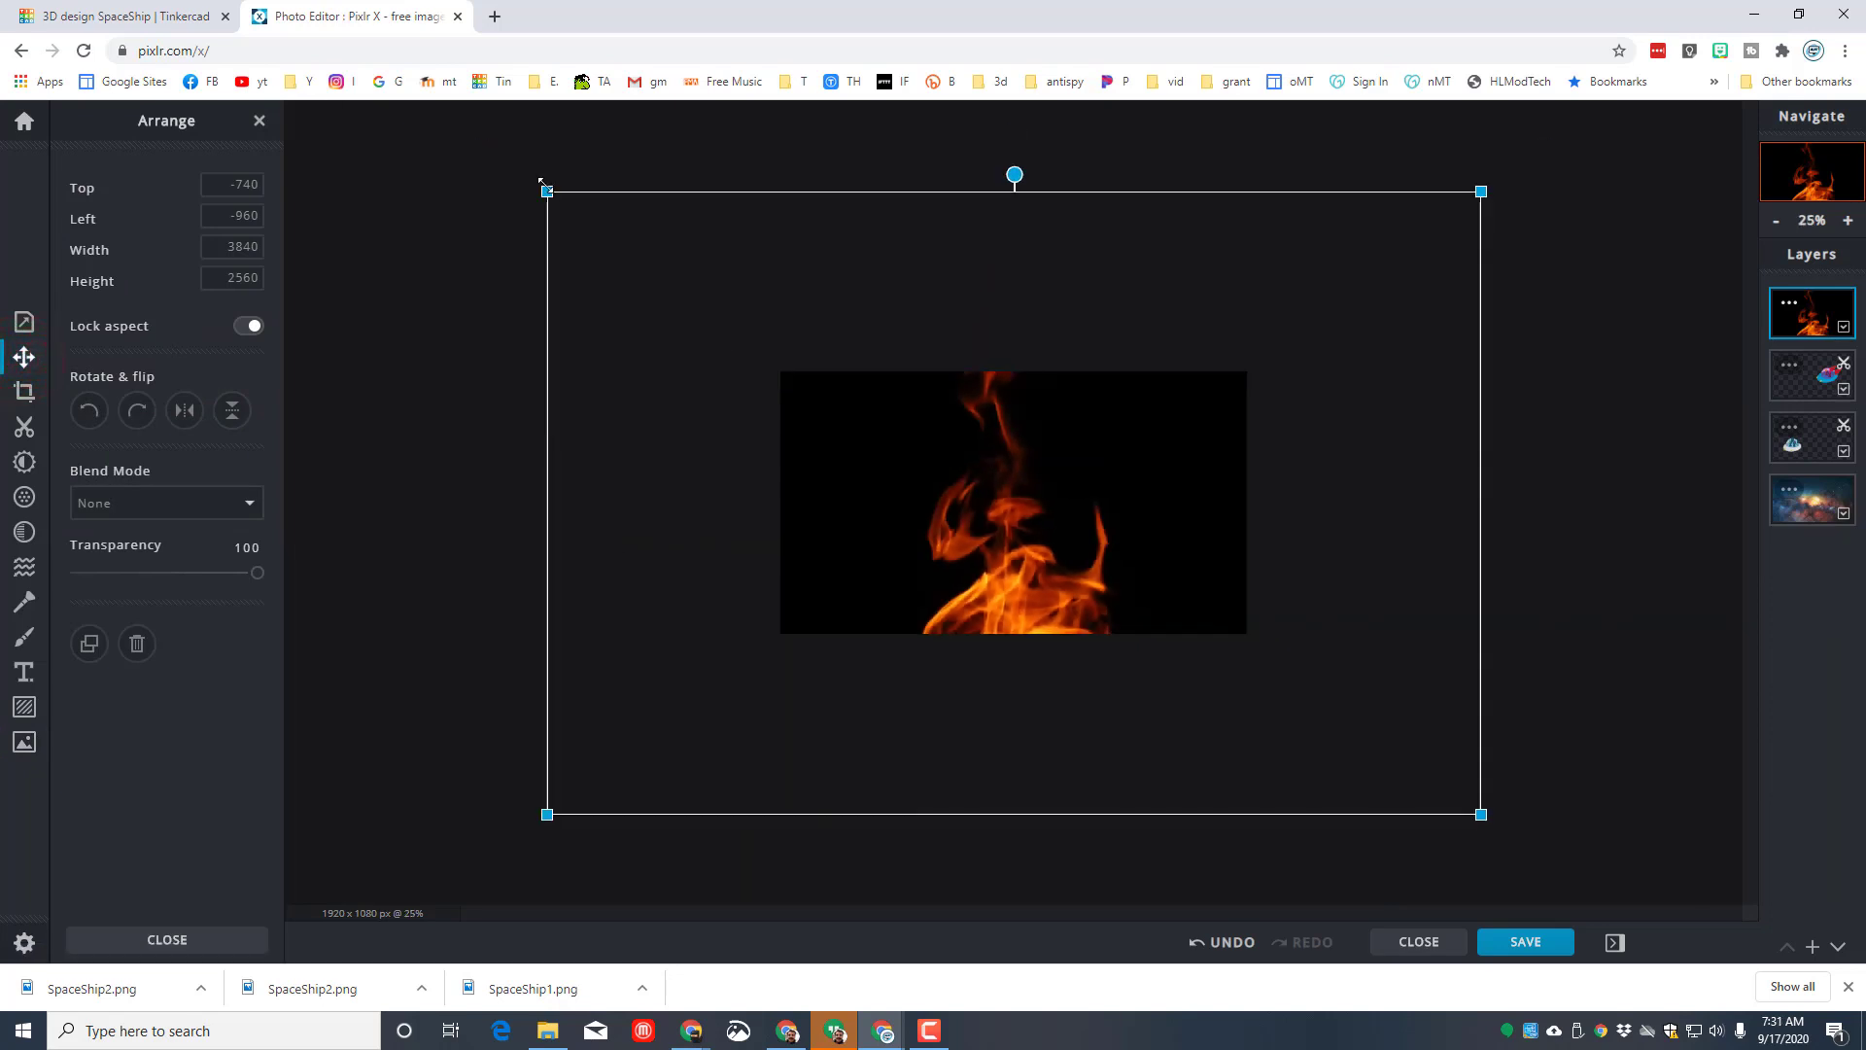
{"action": "left_click_drag", "start_coordinate": [542, 185], "coordinate": [897, 431]}
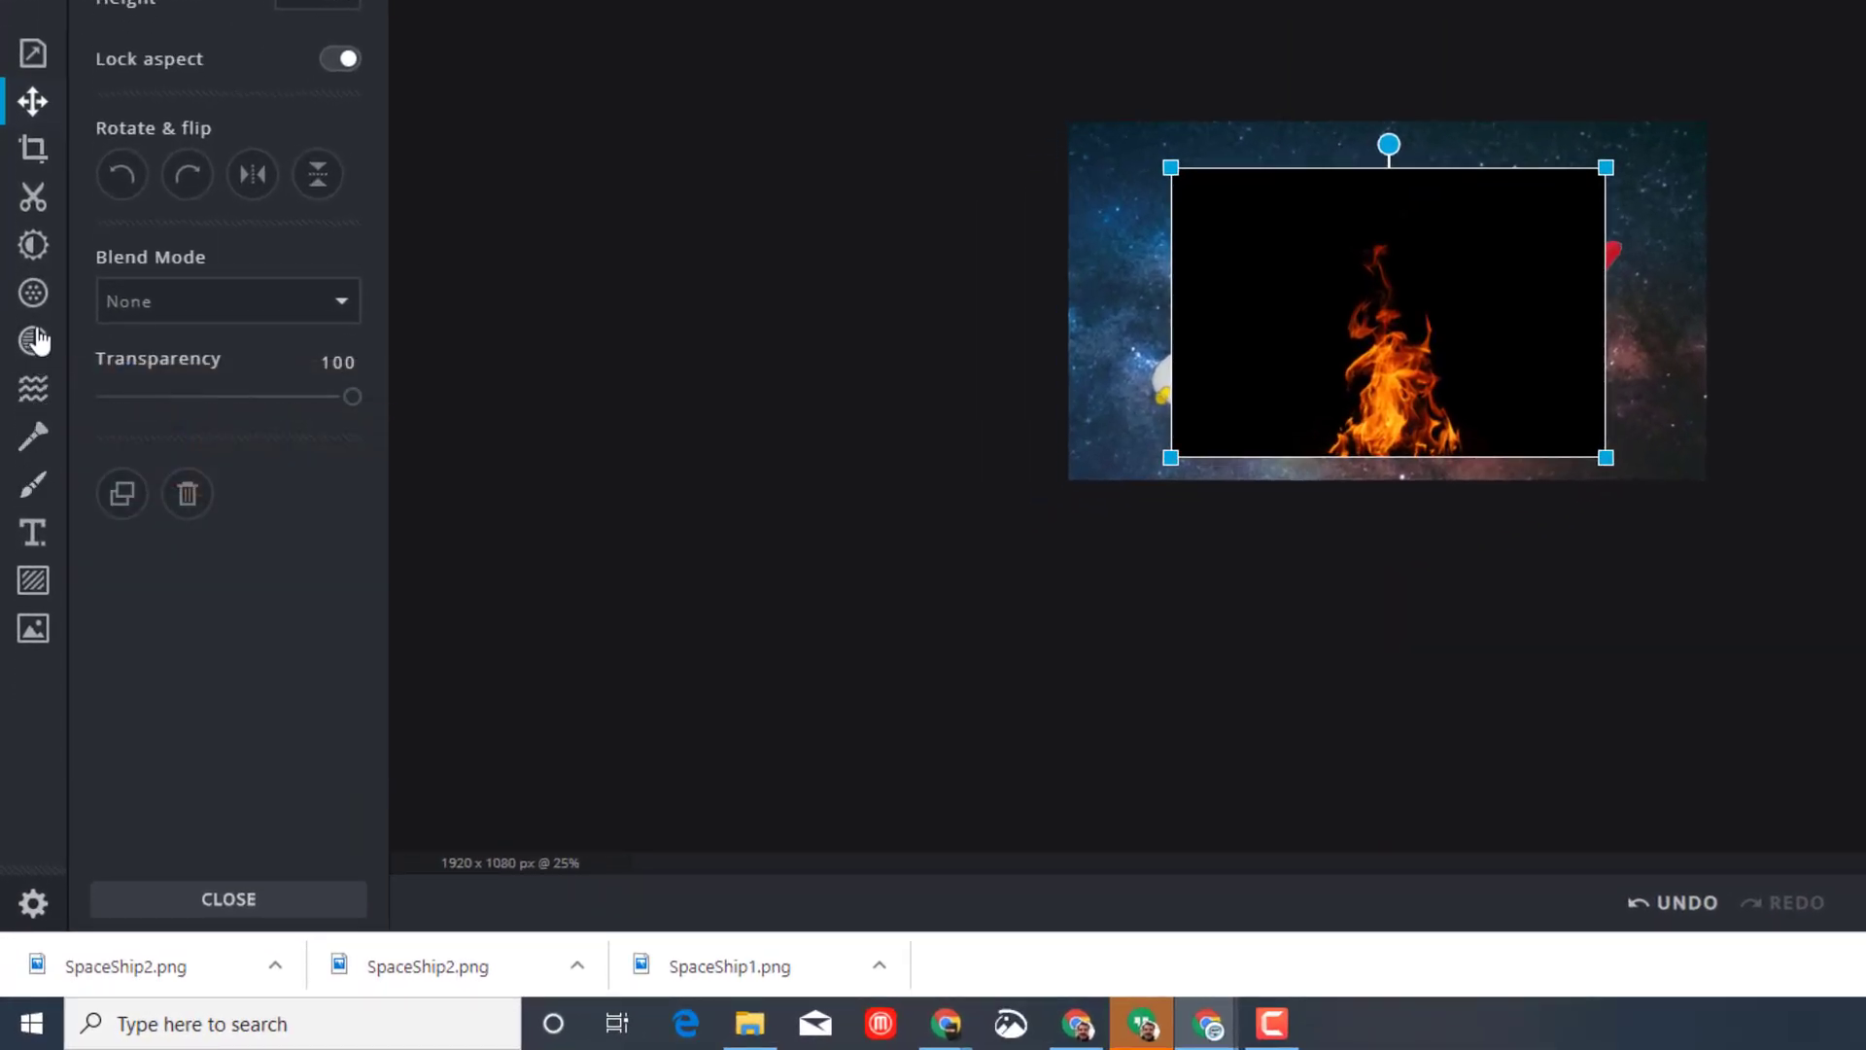
Remove the black background around the flames with the Cutout magic wand in Remove mode at tolerance 32
{"action": "left_click", "coordinate": [33, 197]}
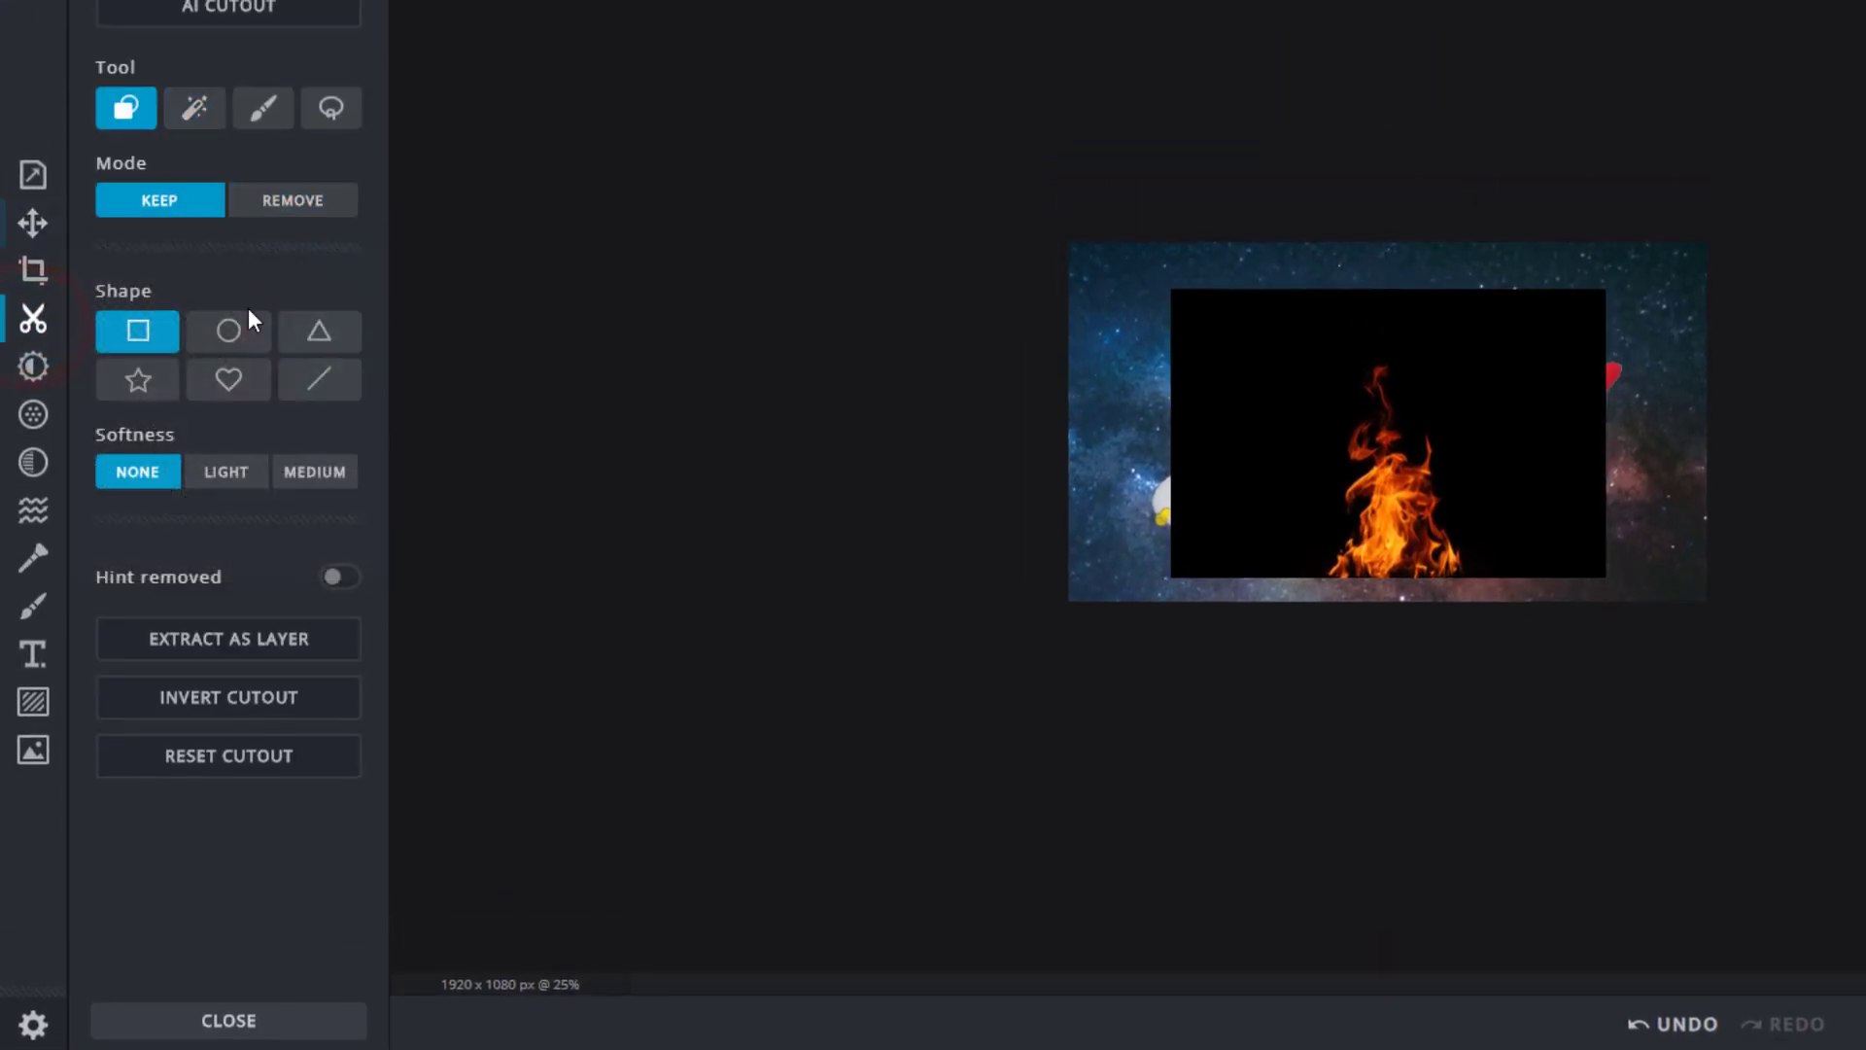
{"action": "left_click", "coordinate": [282, 200]}
{"action": "left_click", "coordinate": [193, 110]}
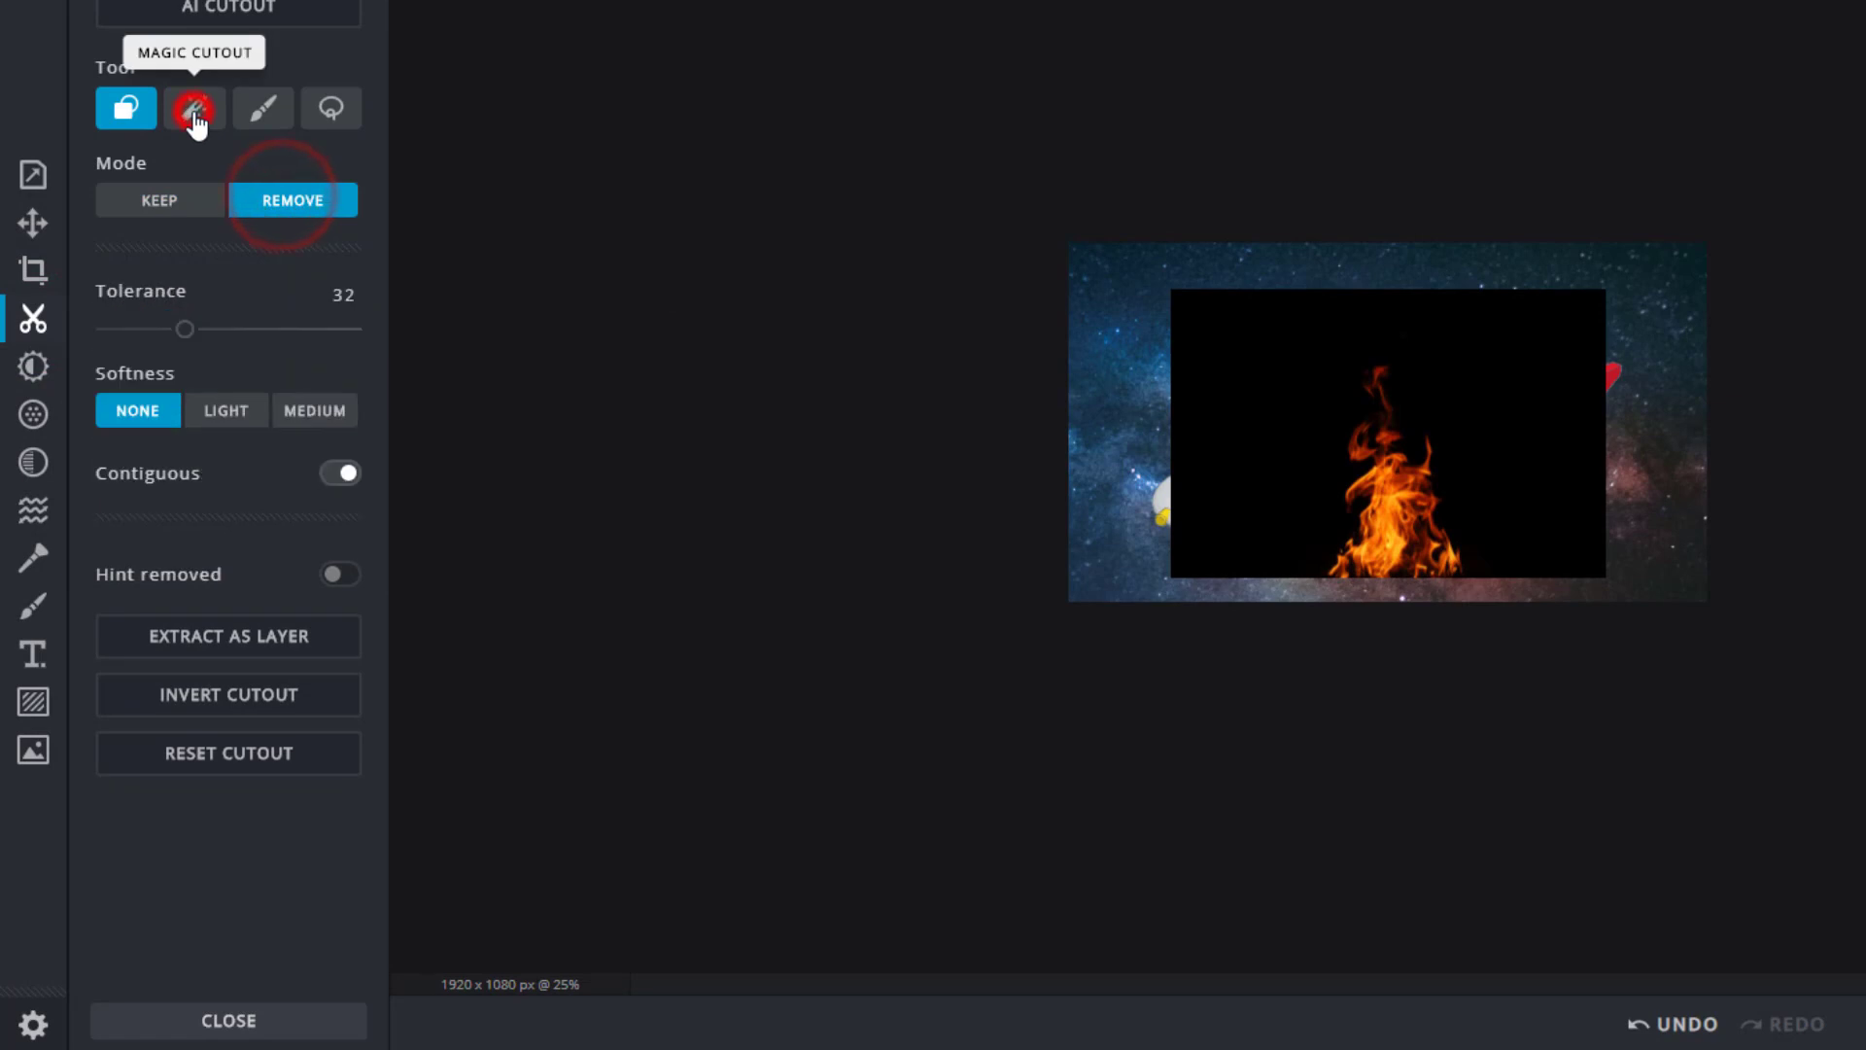
{"action": "left_click", "coordinate": [1280, 457]}
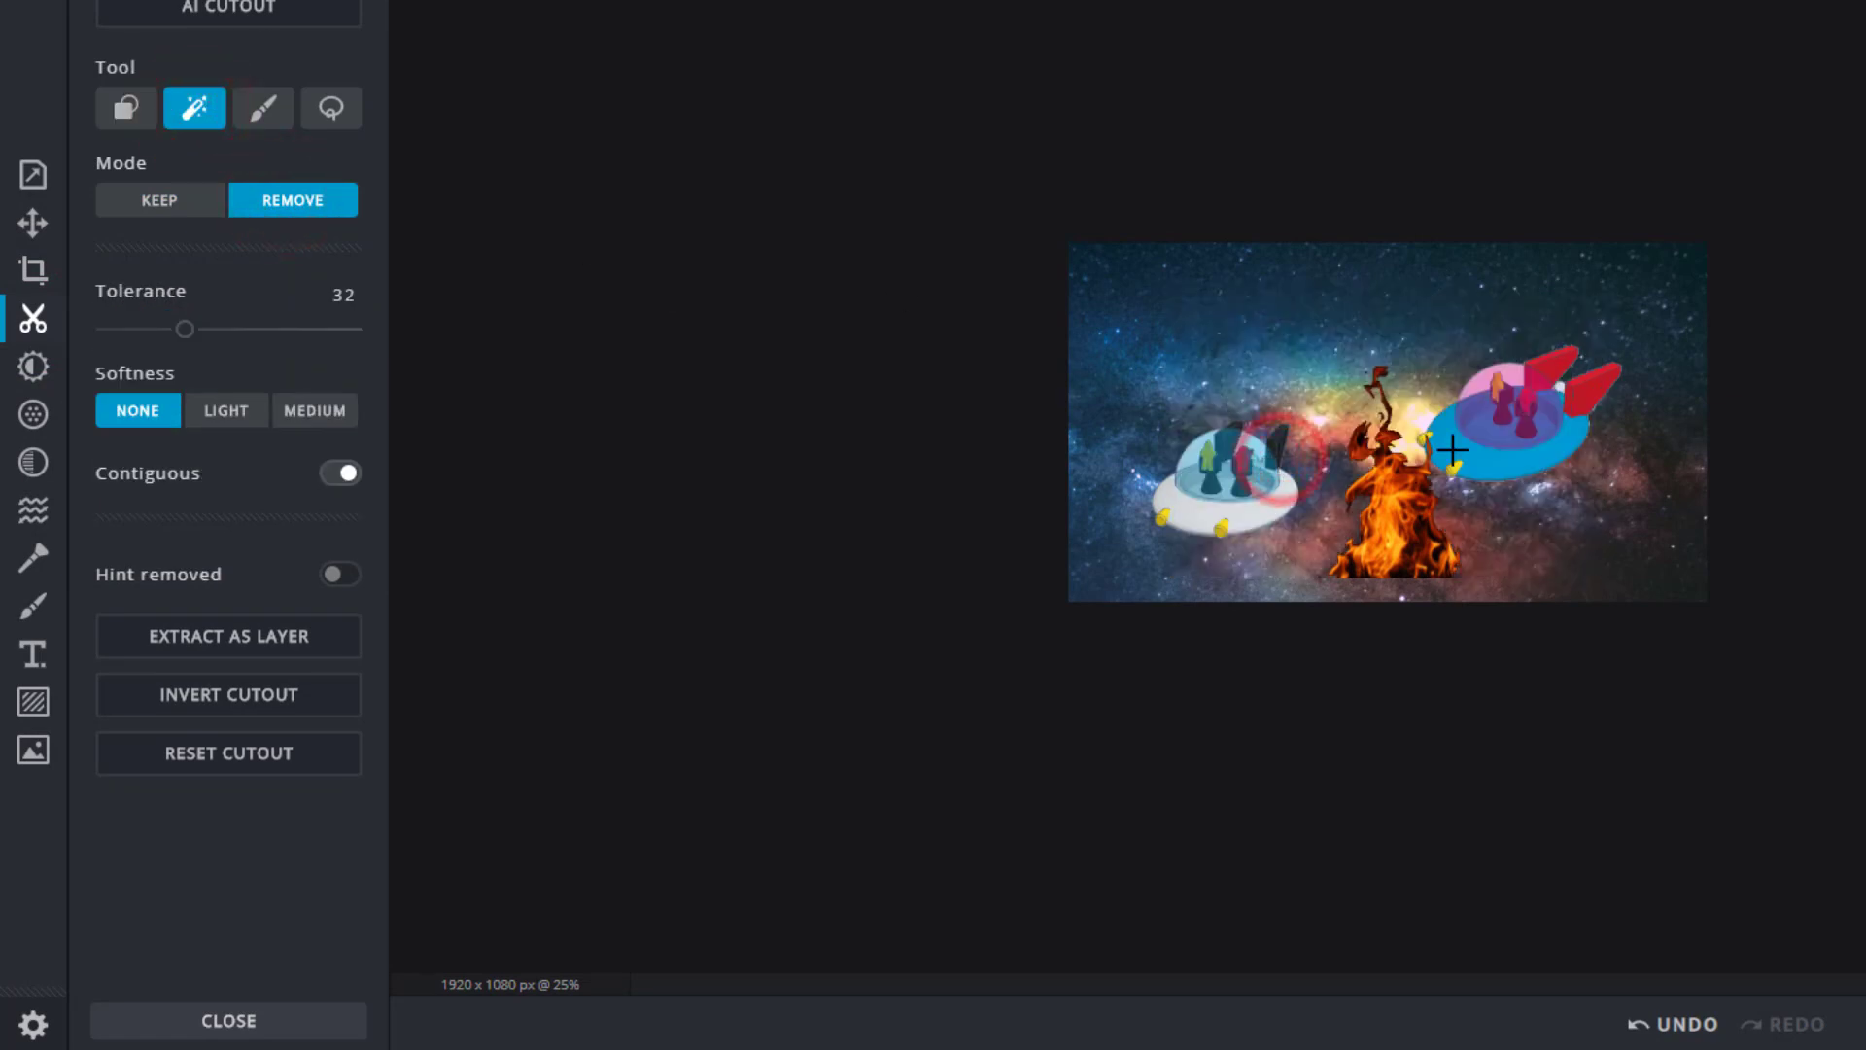
Shrink the fire layer to about 635 × 423, move it behind the blue spaceship's tail, and rotate it clockwise so the flames trail away
{"action": "left_click", "coordinate": [32, 222]}
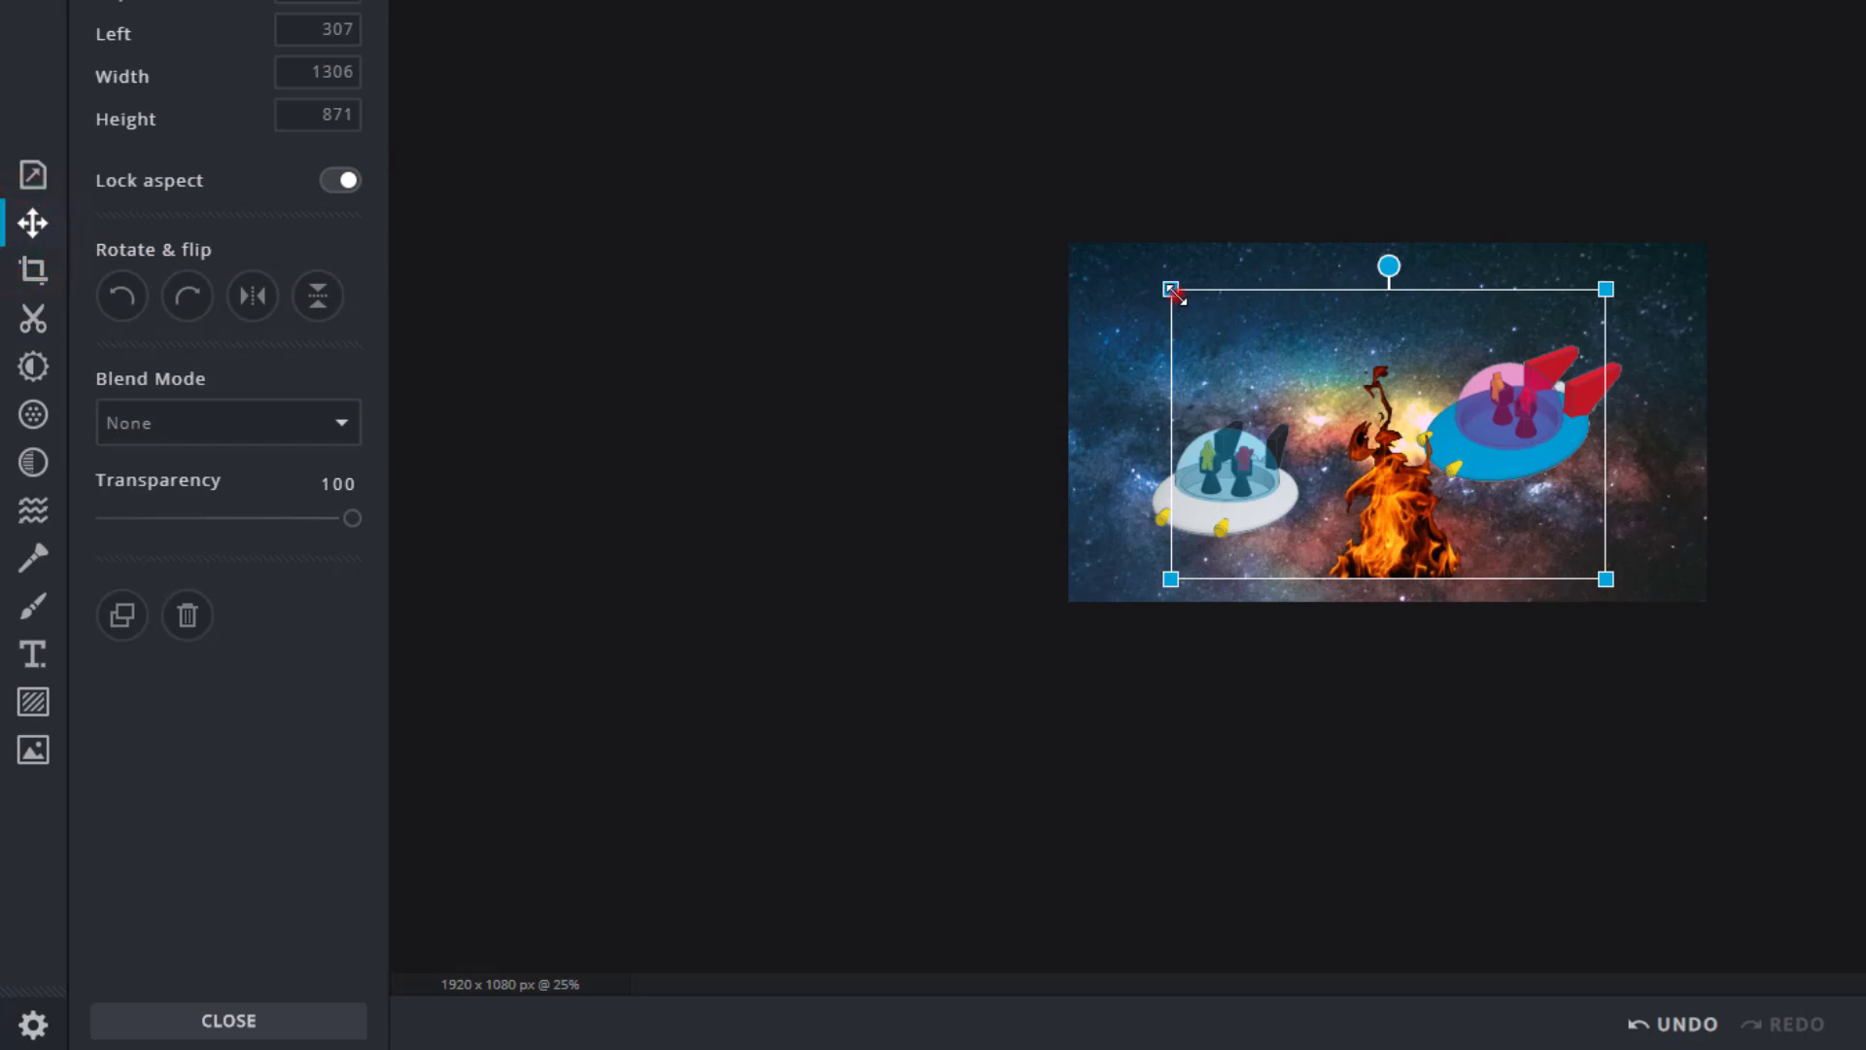
{"action": "left_click_drag", "start_coordinate": [1173, 291], "coordinate": [1395, 438]}
{"action": "left_click_drag", "start_coordinate": [1501, 416], "coordinate": [1575, 438]}
{"action": "left_click_drag", "start_coordinate": [1477, 545], "coordinate": [1612, 420]}
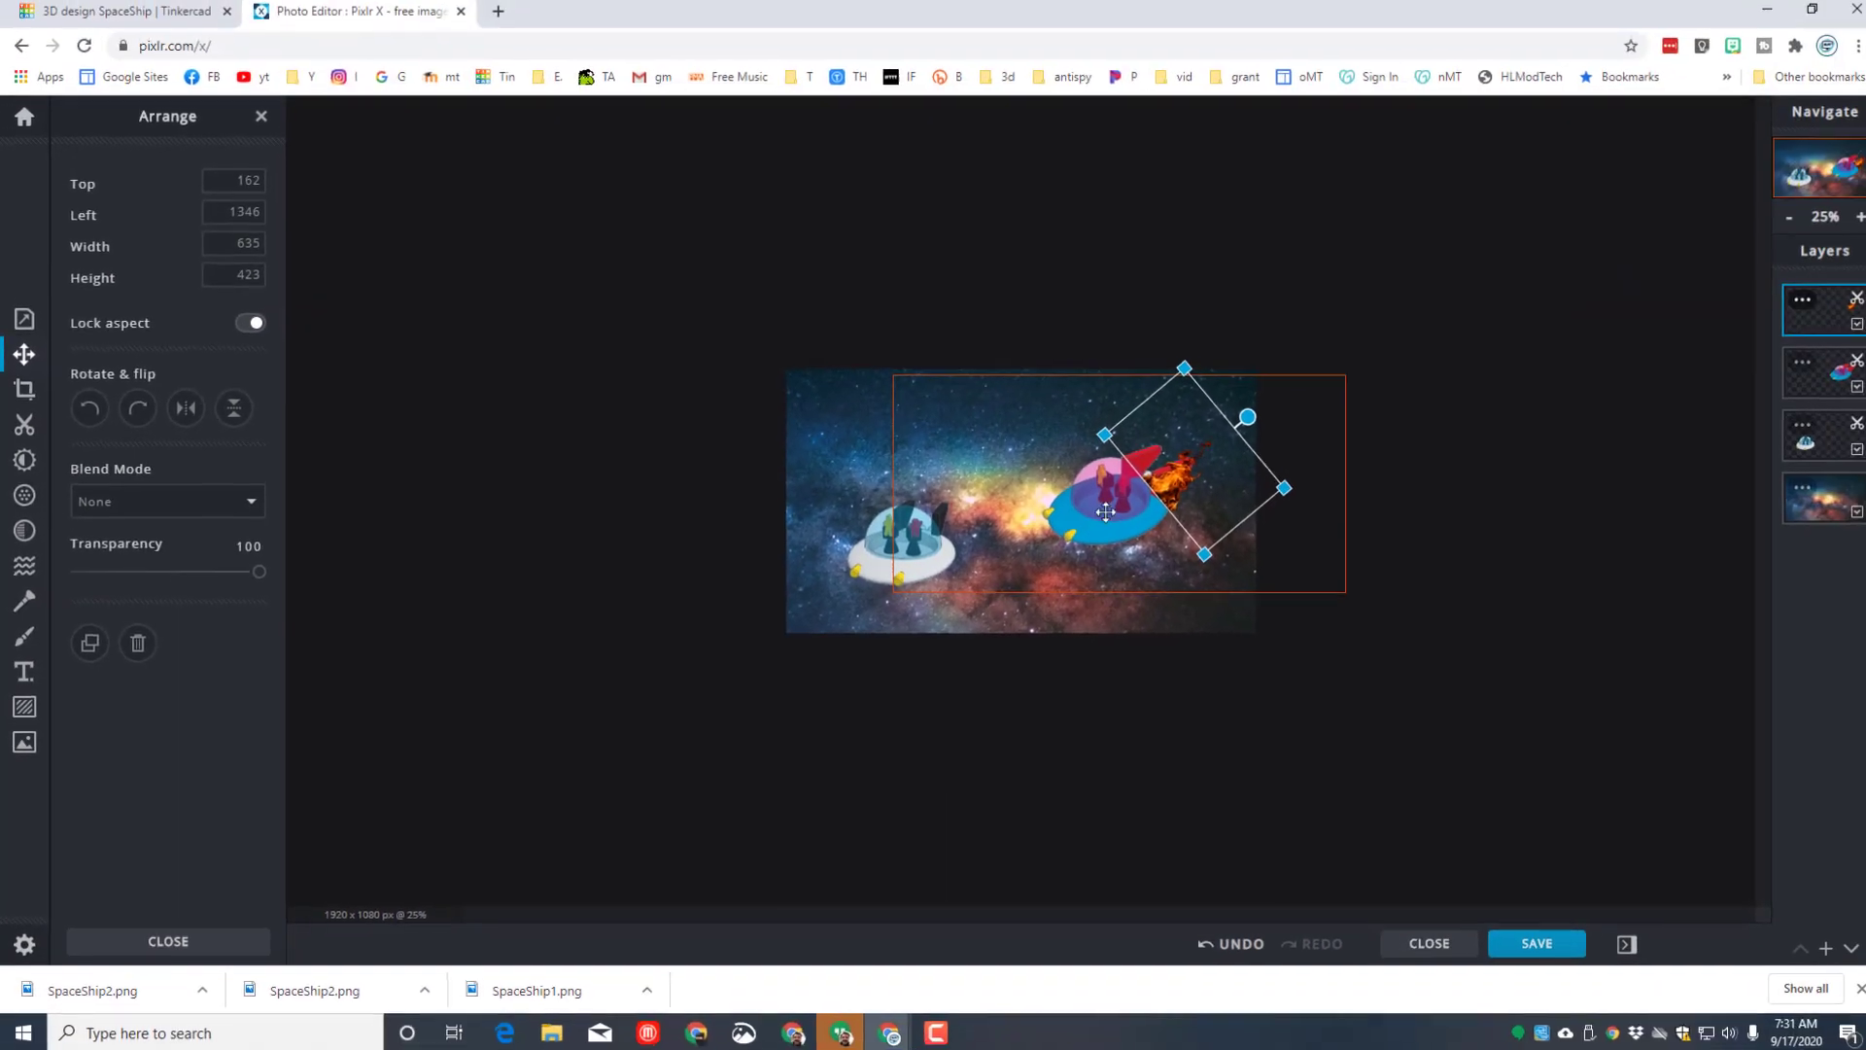
Move the fire layer beneath the blue spaceship layer and nudge the spaceship slightly down toward the flames
{"action": "left_click", "coordinate": [1779, 185]}
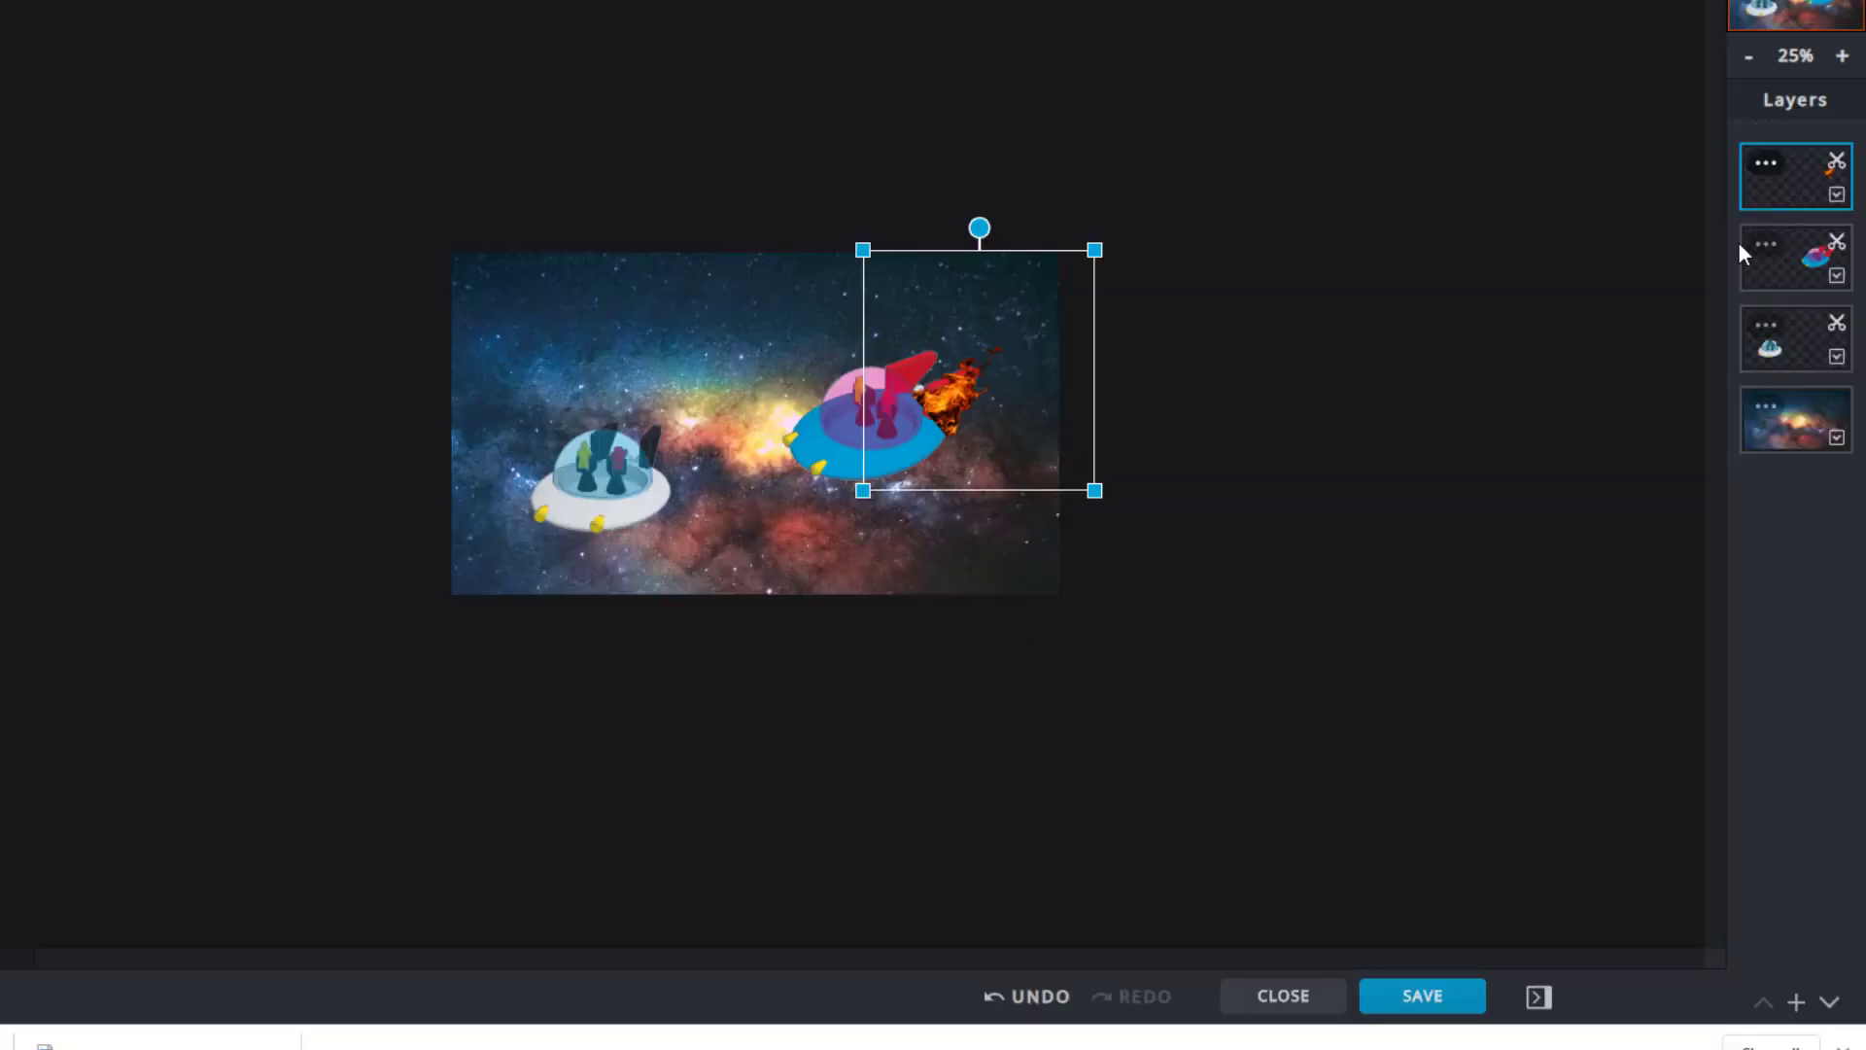
{"action": "left_click", "coordinate": [1779, 197]}
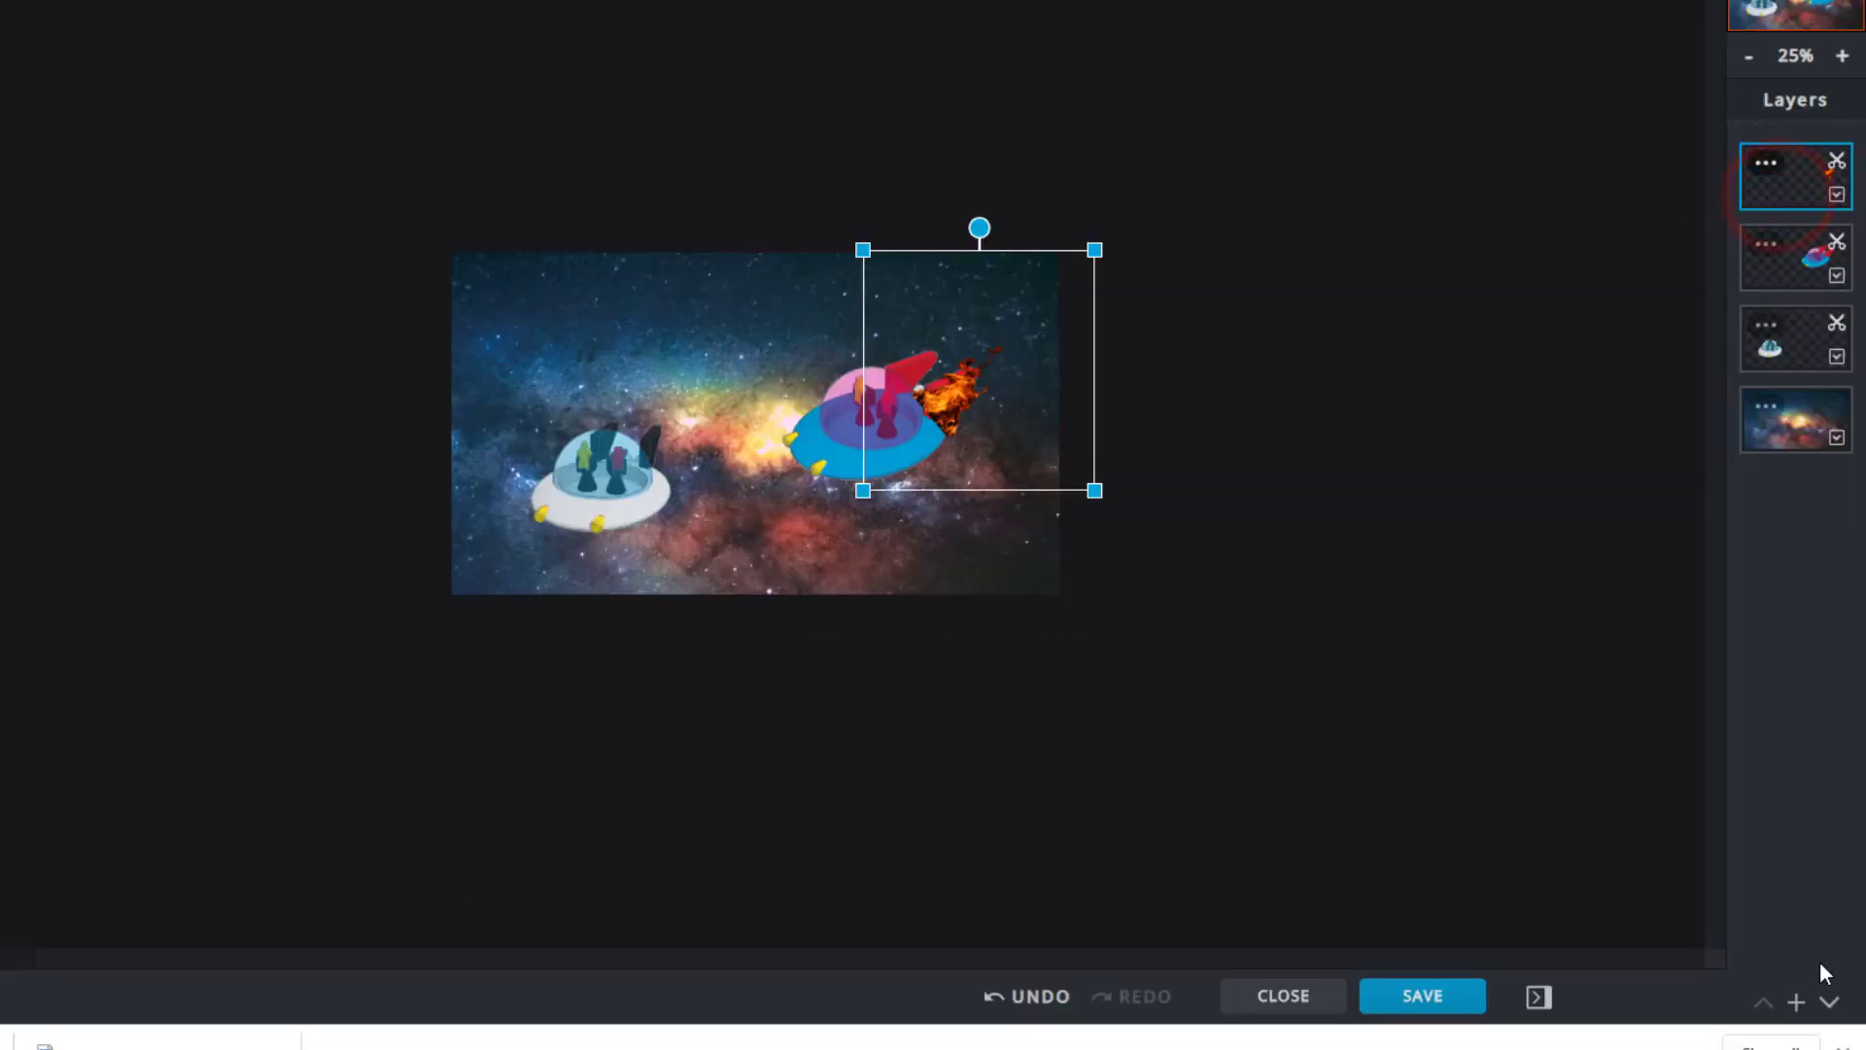
{"action": "left_click", "coordinate": [1827, 1002]}
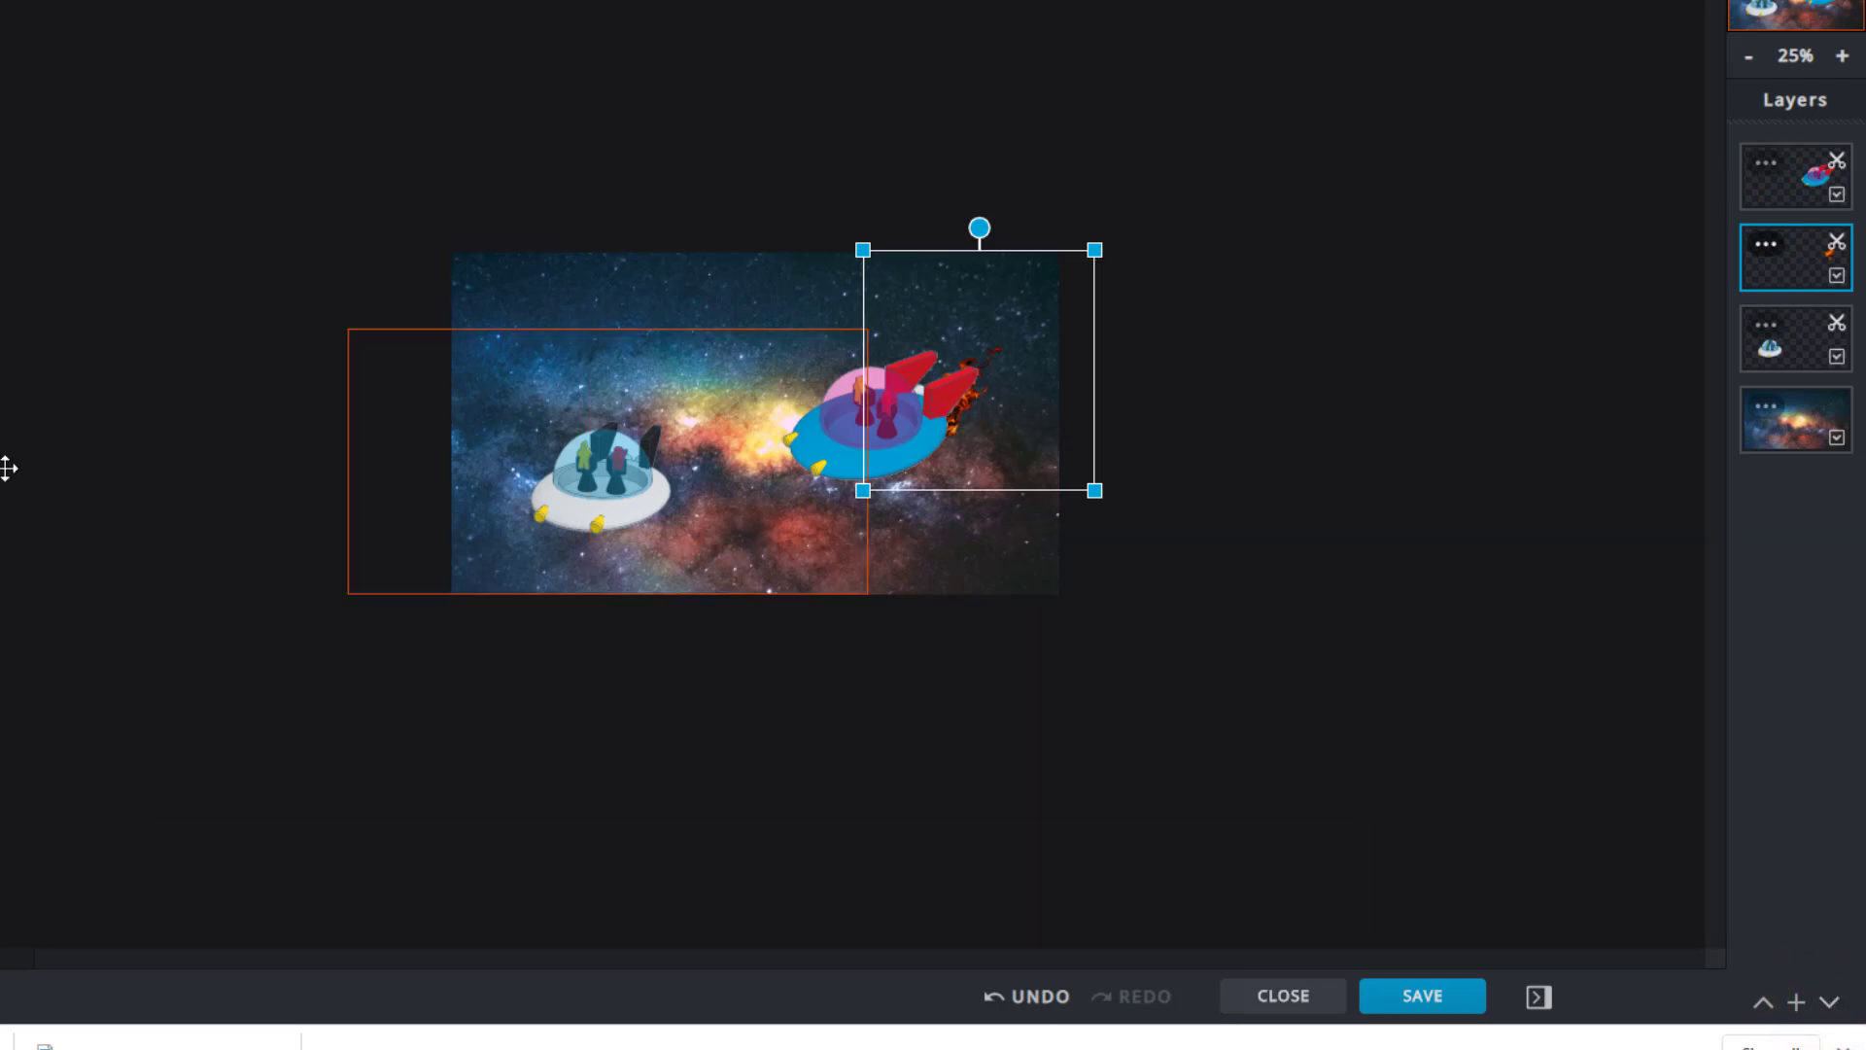
{"action": "scroll", "coordinate": [671, 563], "scroll_direction": "up", "scroll_amount": 3}
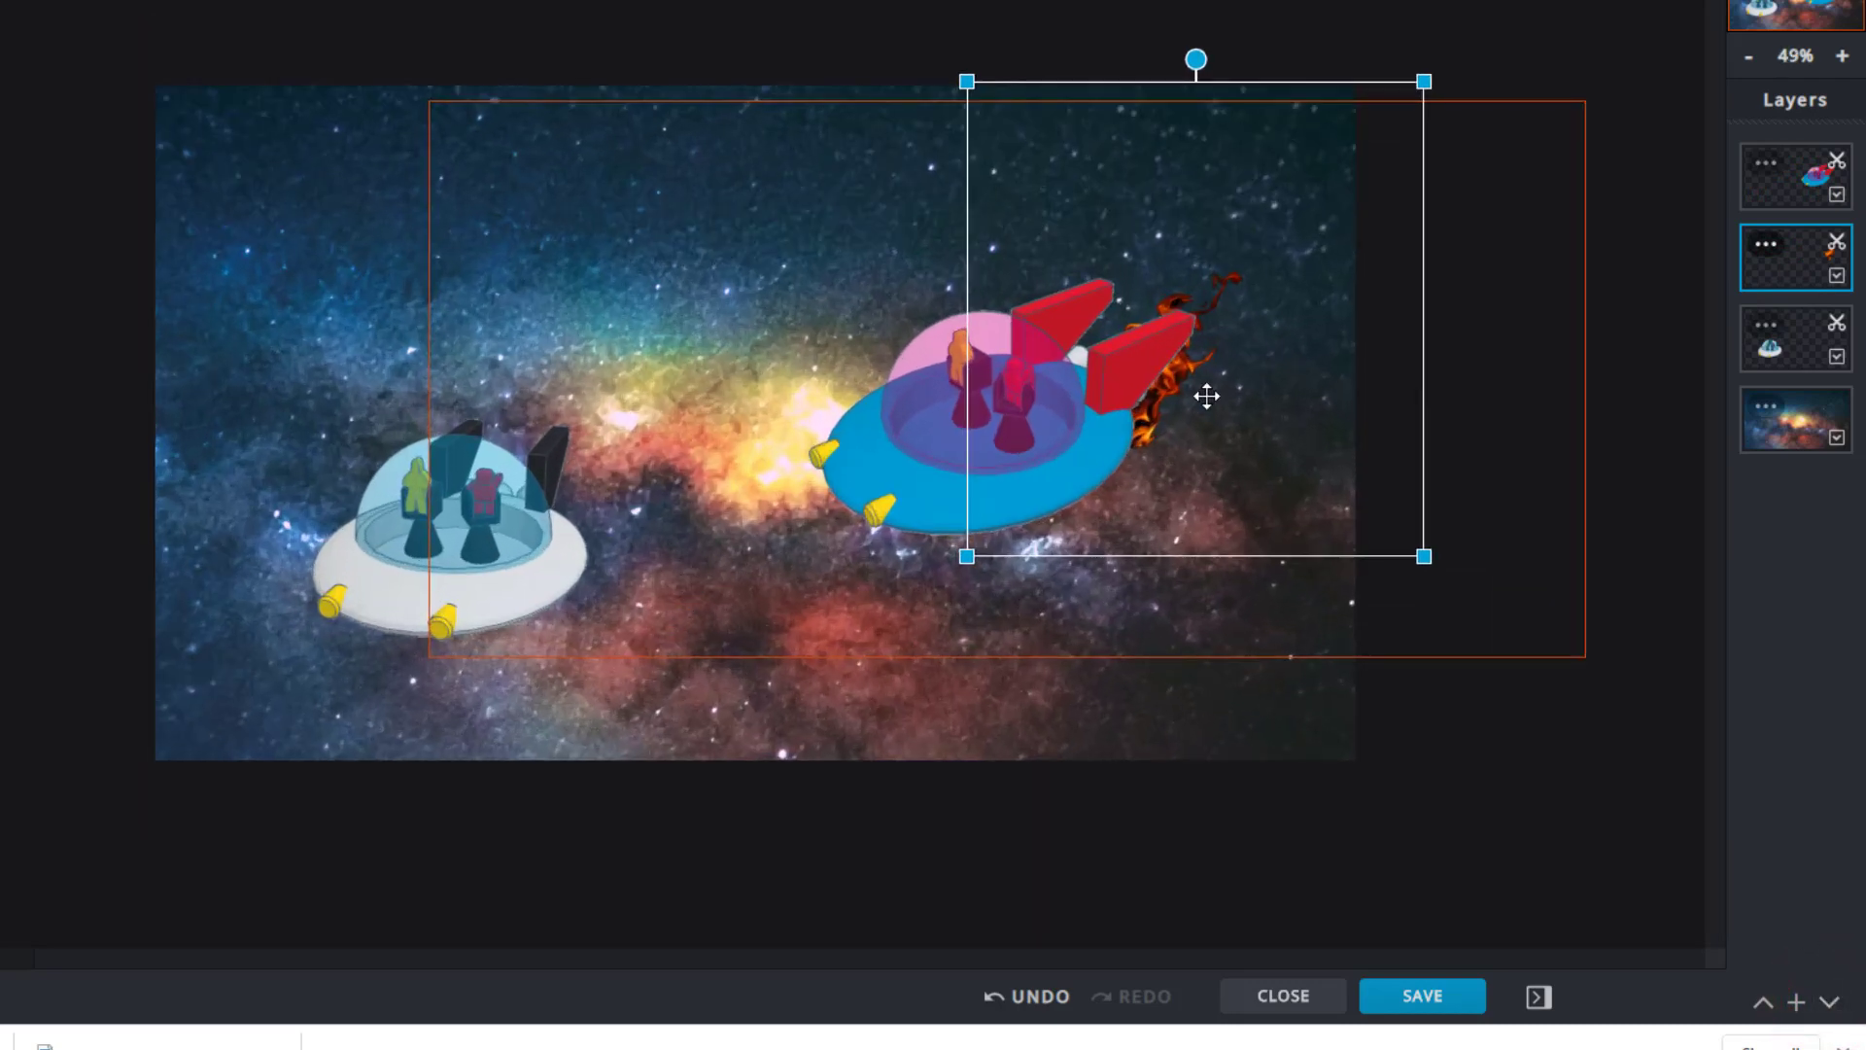
{"action": "left_click", "coordinate": [1187, 395]}
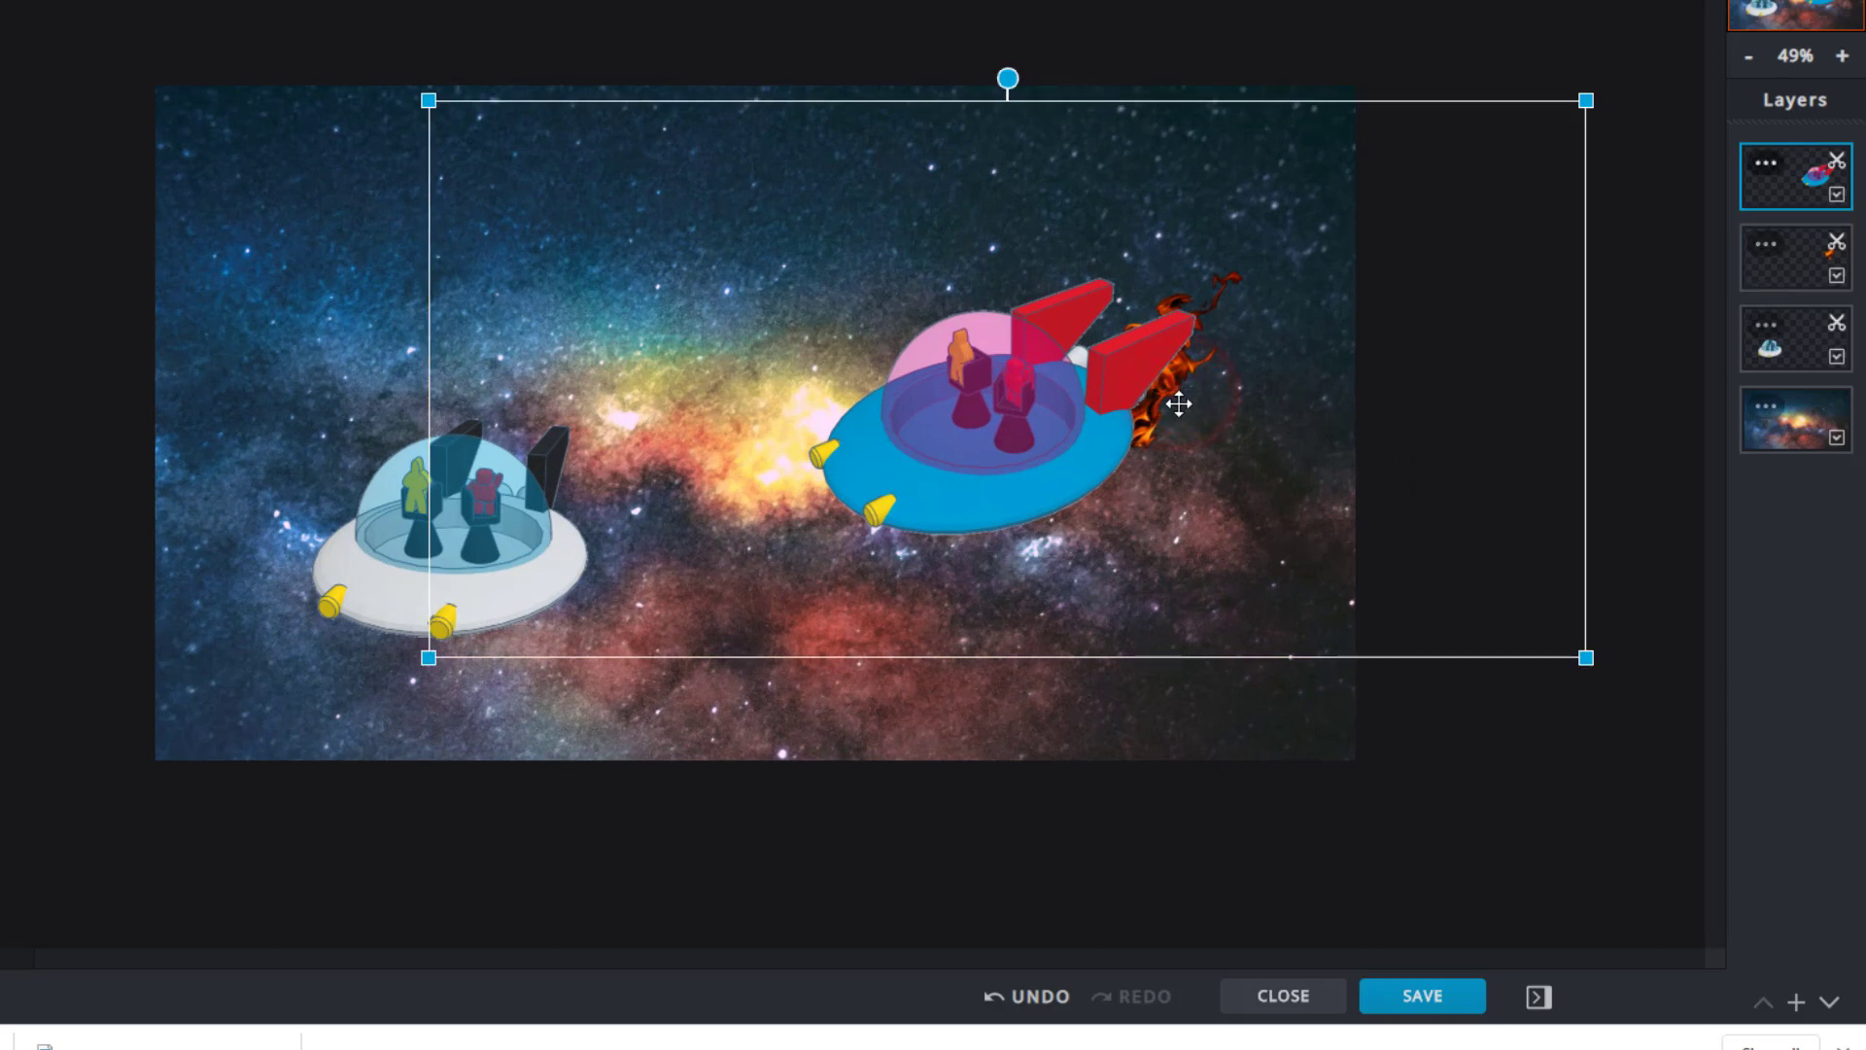
{"action": "mouse_move", "coordinate": [1155, 446]}
{"action": "left_mouse_down"}
{"action": "mouse_move", "coordinate": [1179, 434]}
{"action": "mouse_move", "coordinate": [1164, 461]}
{"action": "left_mouse_up"}
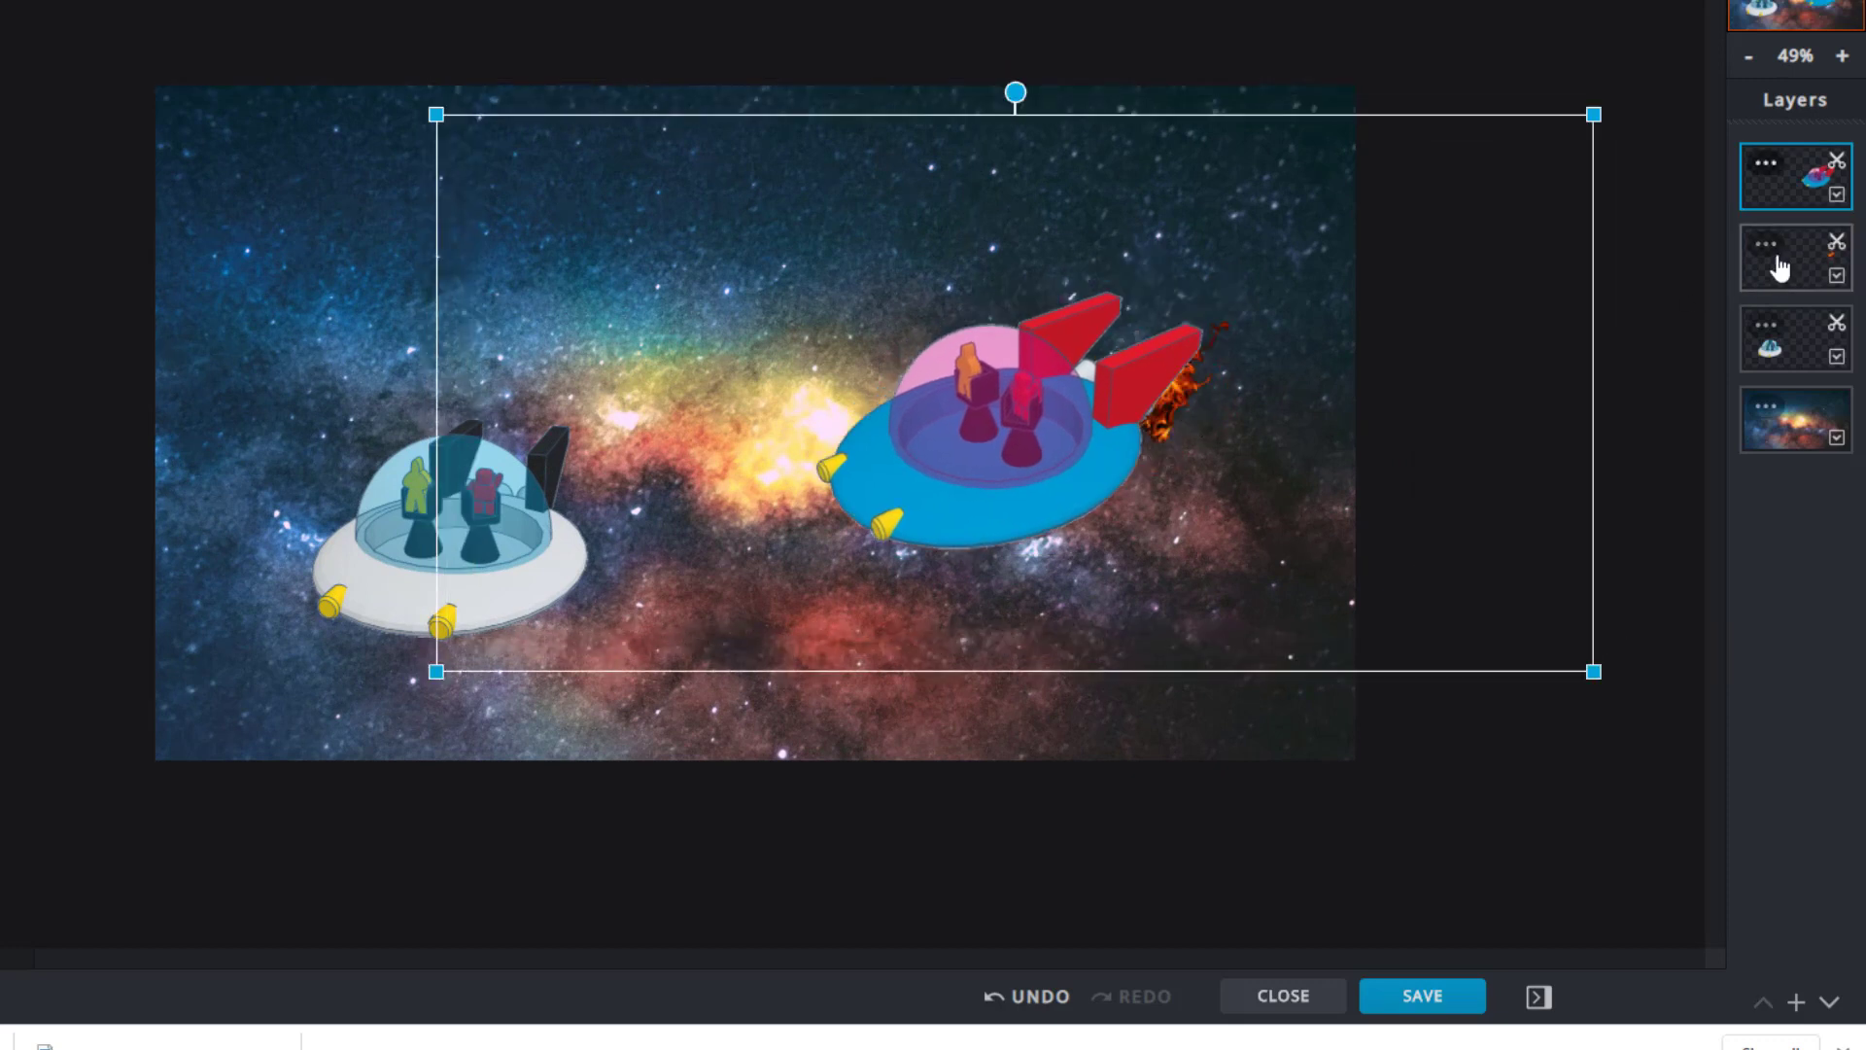
Duplicate the fire layer and place the copy up and left of the original behind the far fin, hiding the blue spaceship only while positioning it
{"action": "left_click", "coordinate": [1770, 249]}
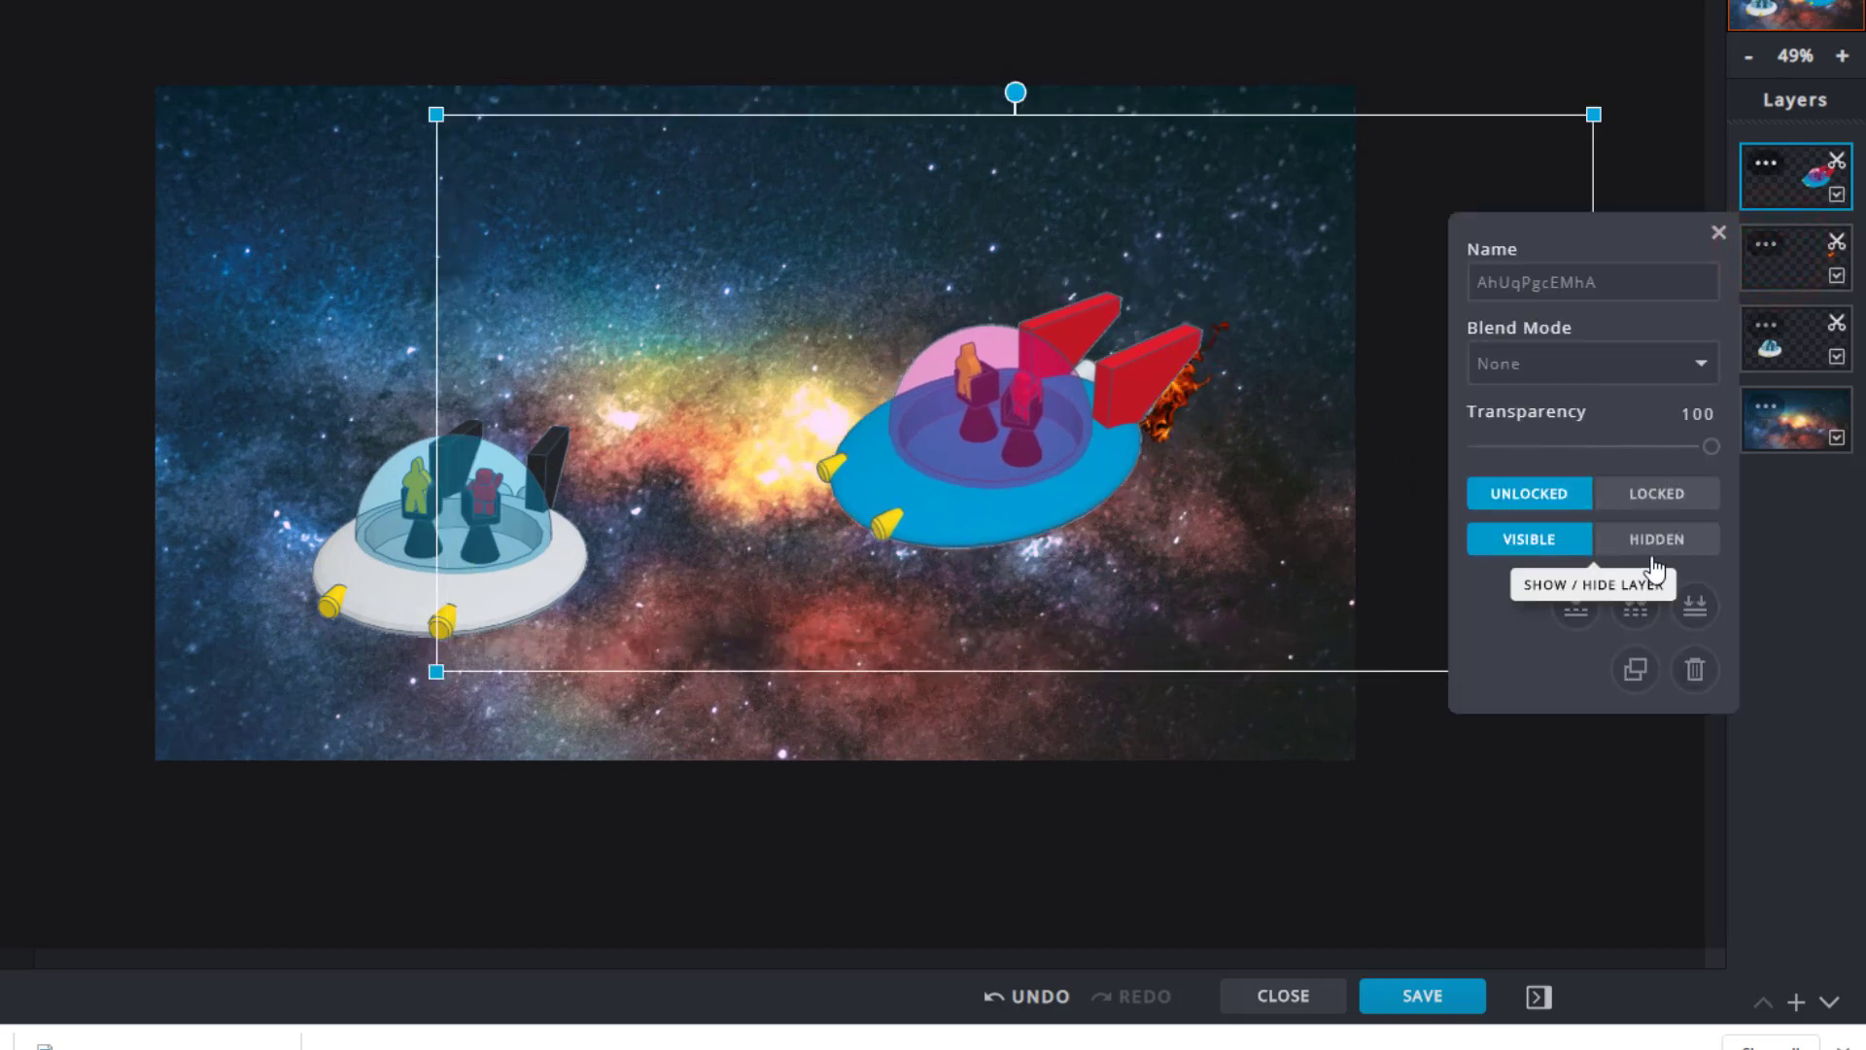
{"action": "left_click", "coordinate": [1636, 669]}
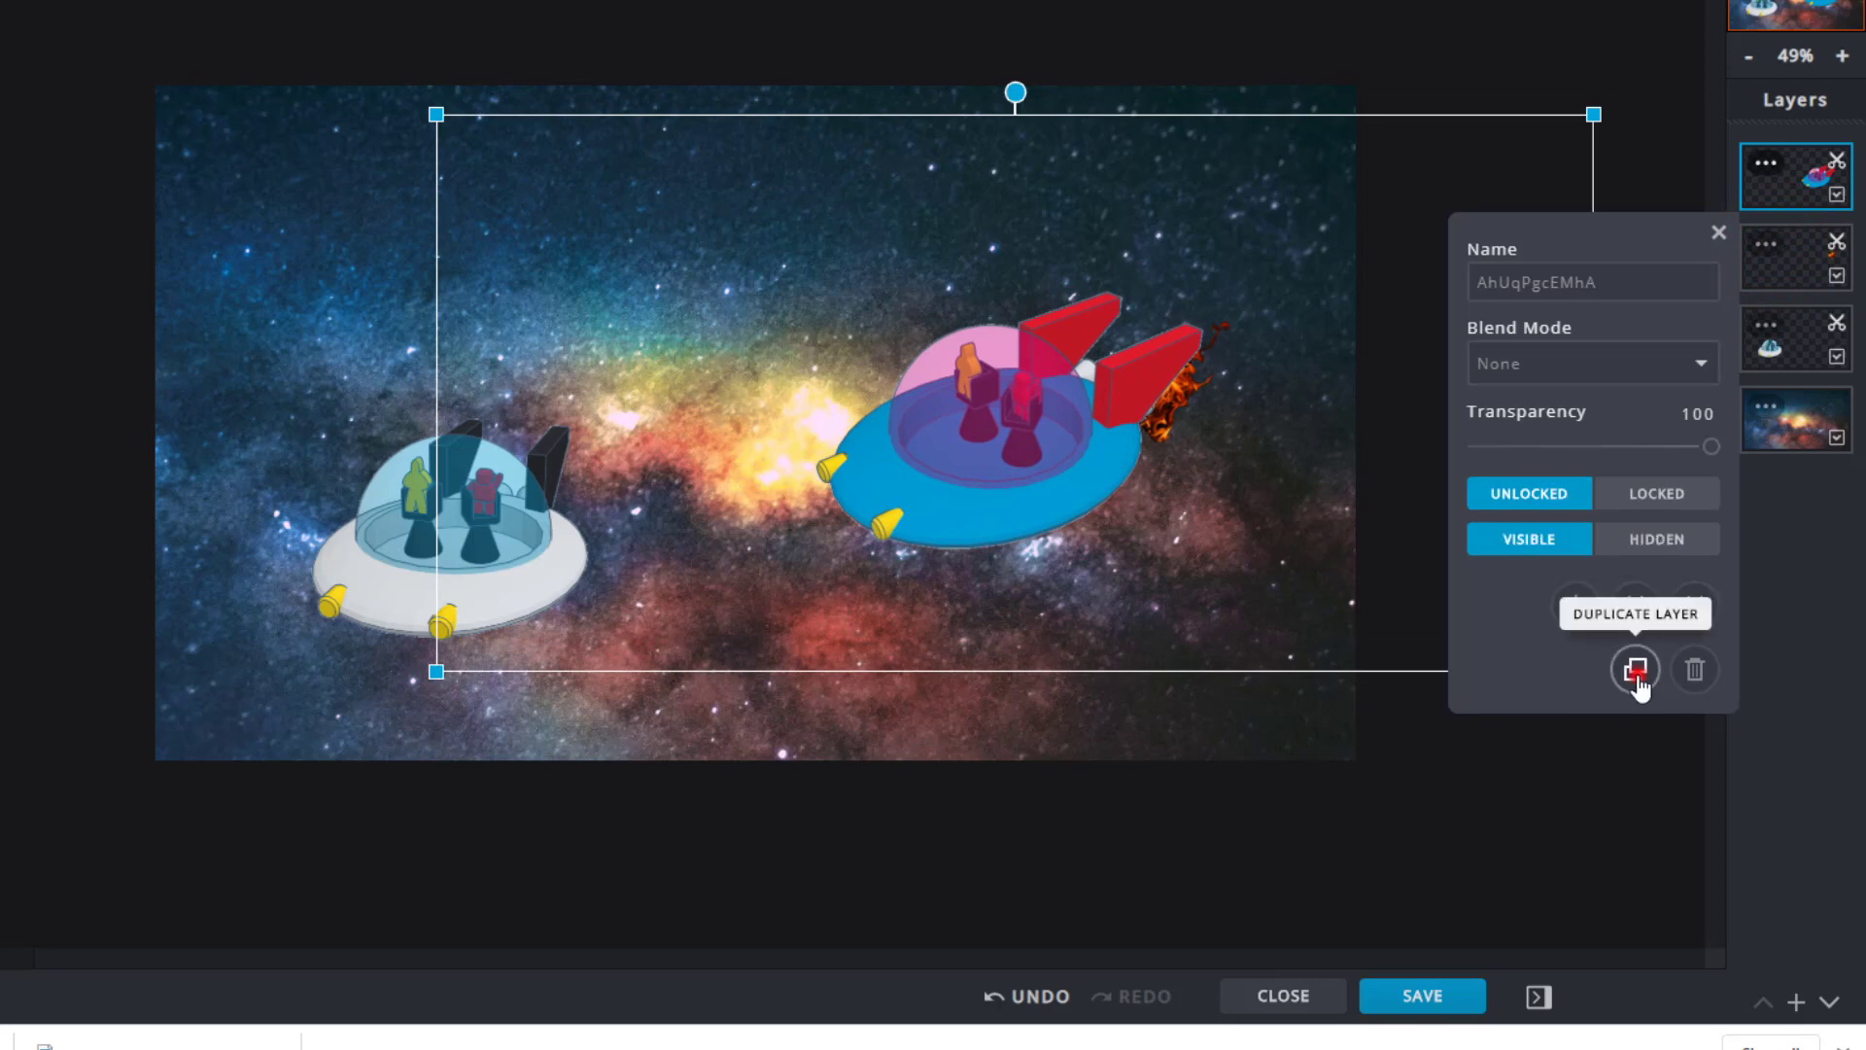
{"action": "left_click", "coordinate": [1829, 200]}
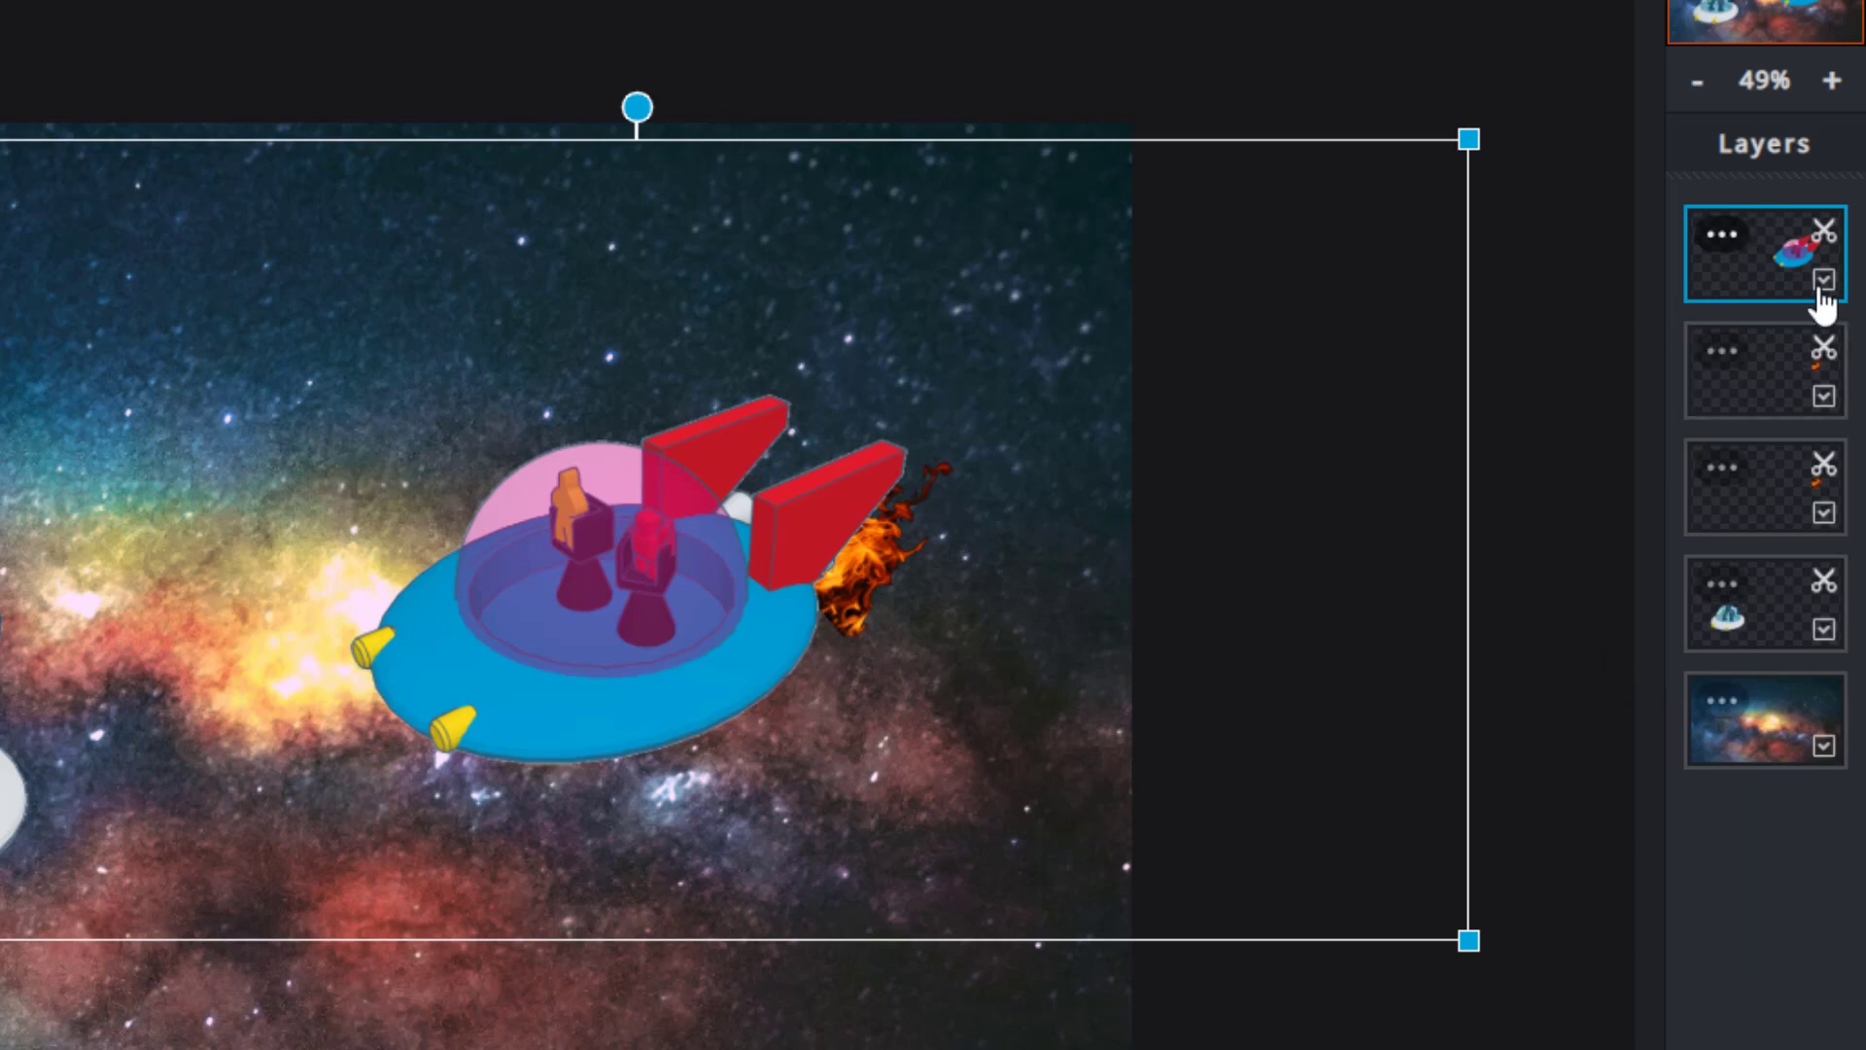
{"action": "left_click", "coordinate": [1824, 284]}
{"action": "left_click", "coordinate": [1826, 287]}
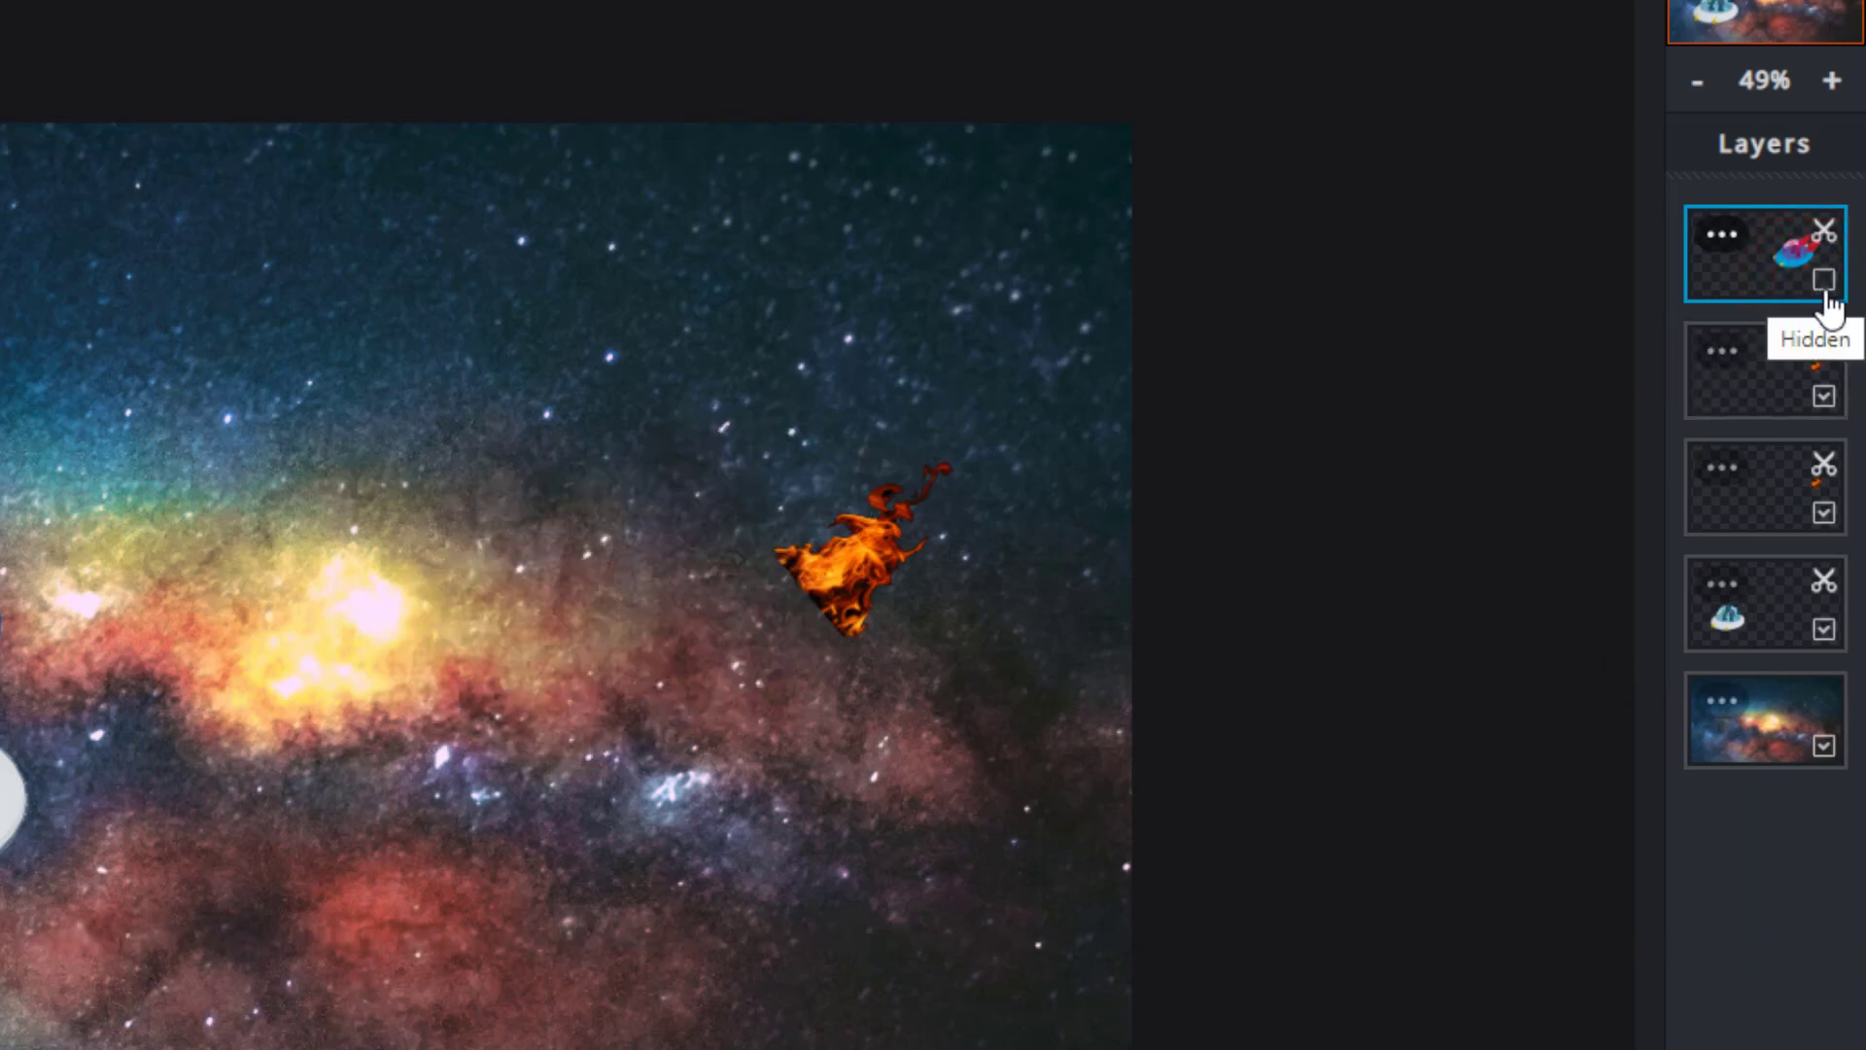
{"action": "left_click", "coordinate": [882, 588]}
{"action": "left_click_drag", "start_coordinate": [848, 564], "coordinate": [816, 508]}
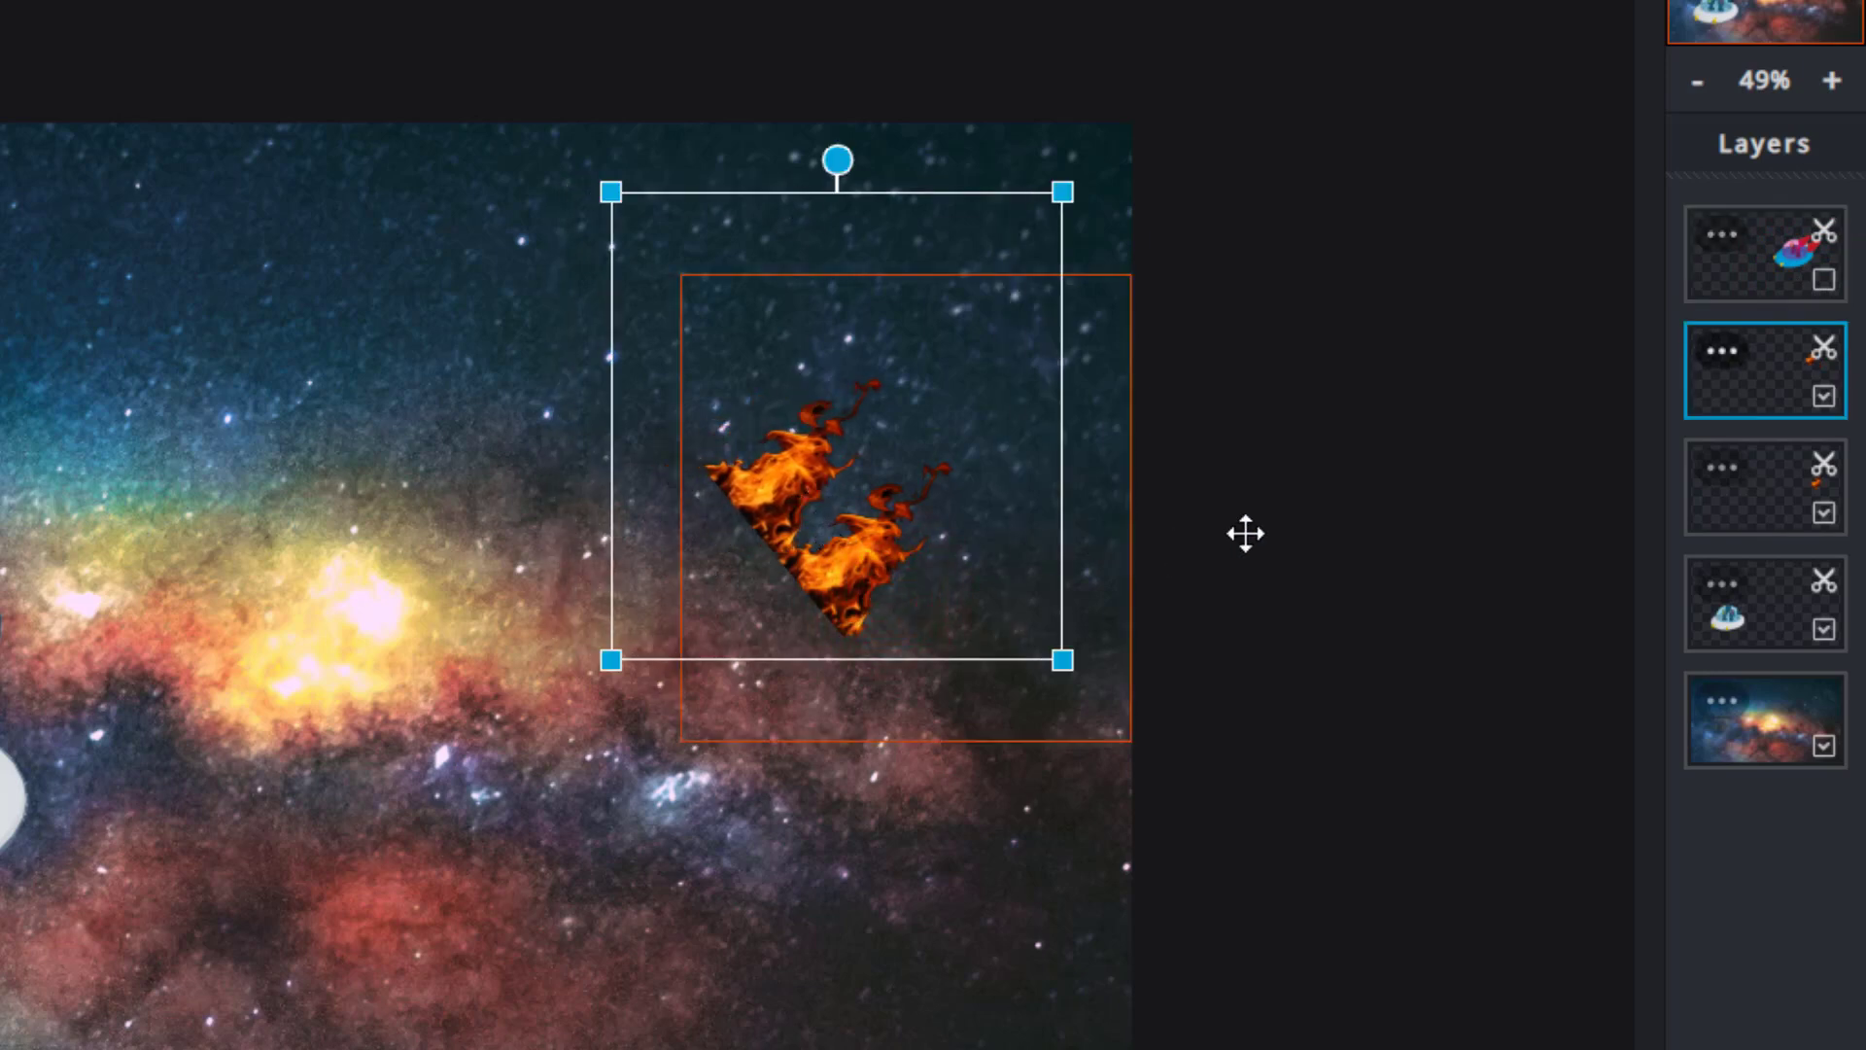
{"action": "left_click", "coordinate": [1824, 280]}
{"action": "left_click", "coordinate": [539, 702]}
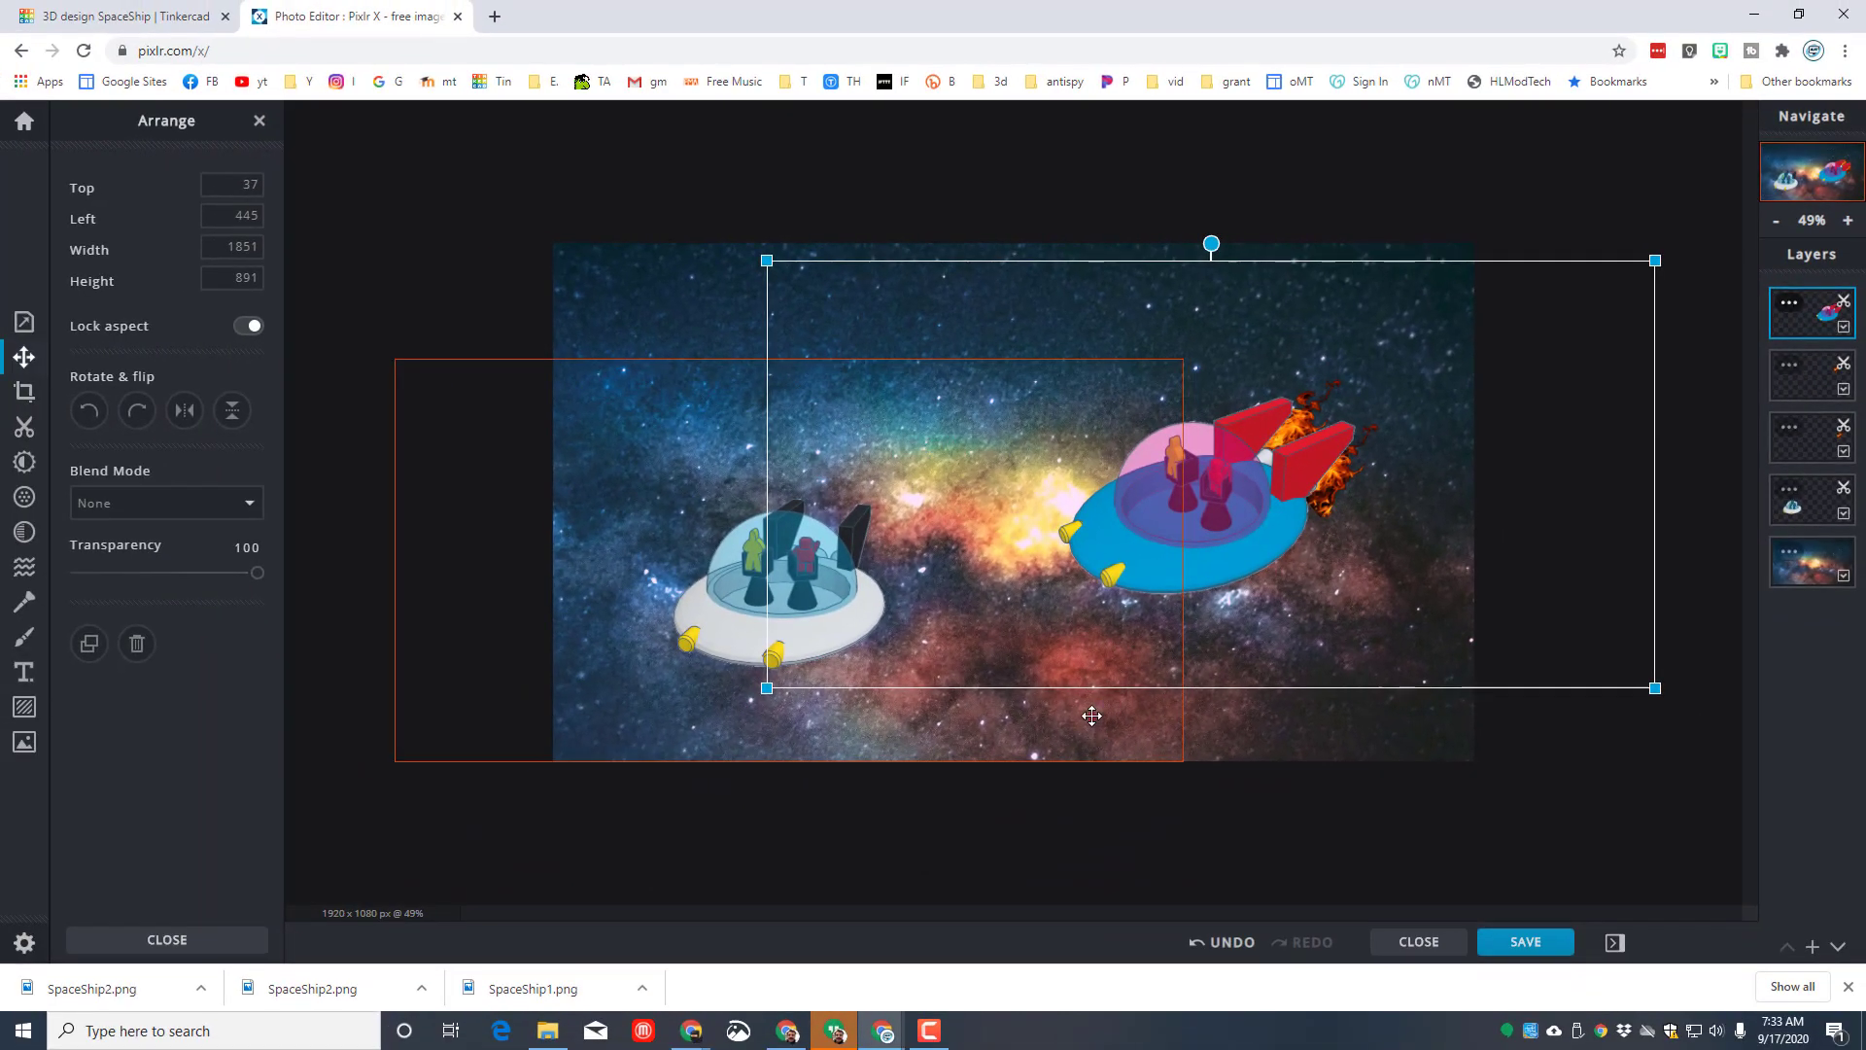
Add a new text layer above all other layers reading "Incoming"
{"action": "left_click", "coordinate": [393, 1048]}
{"action": "left_click", "coordinate": [1297, 711]}
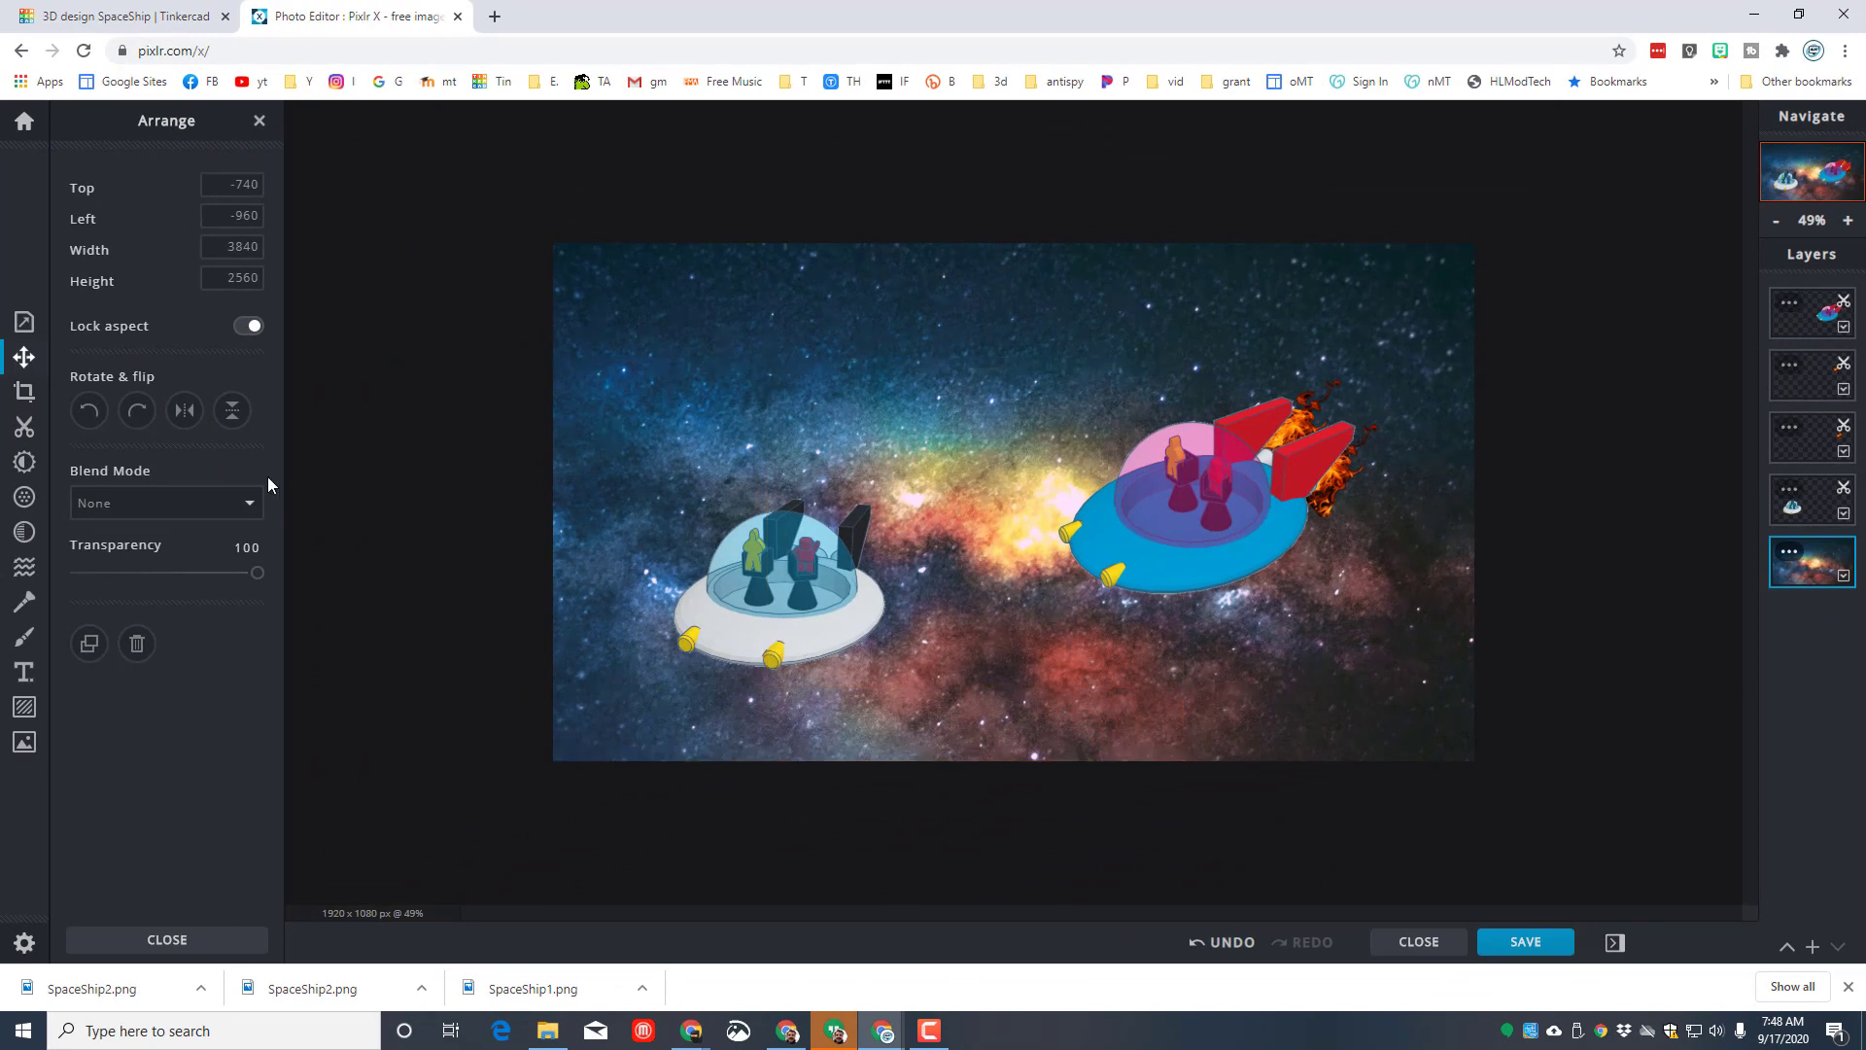
{"action": "left_click", "coordinate": [24, 672]}
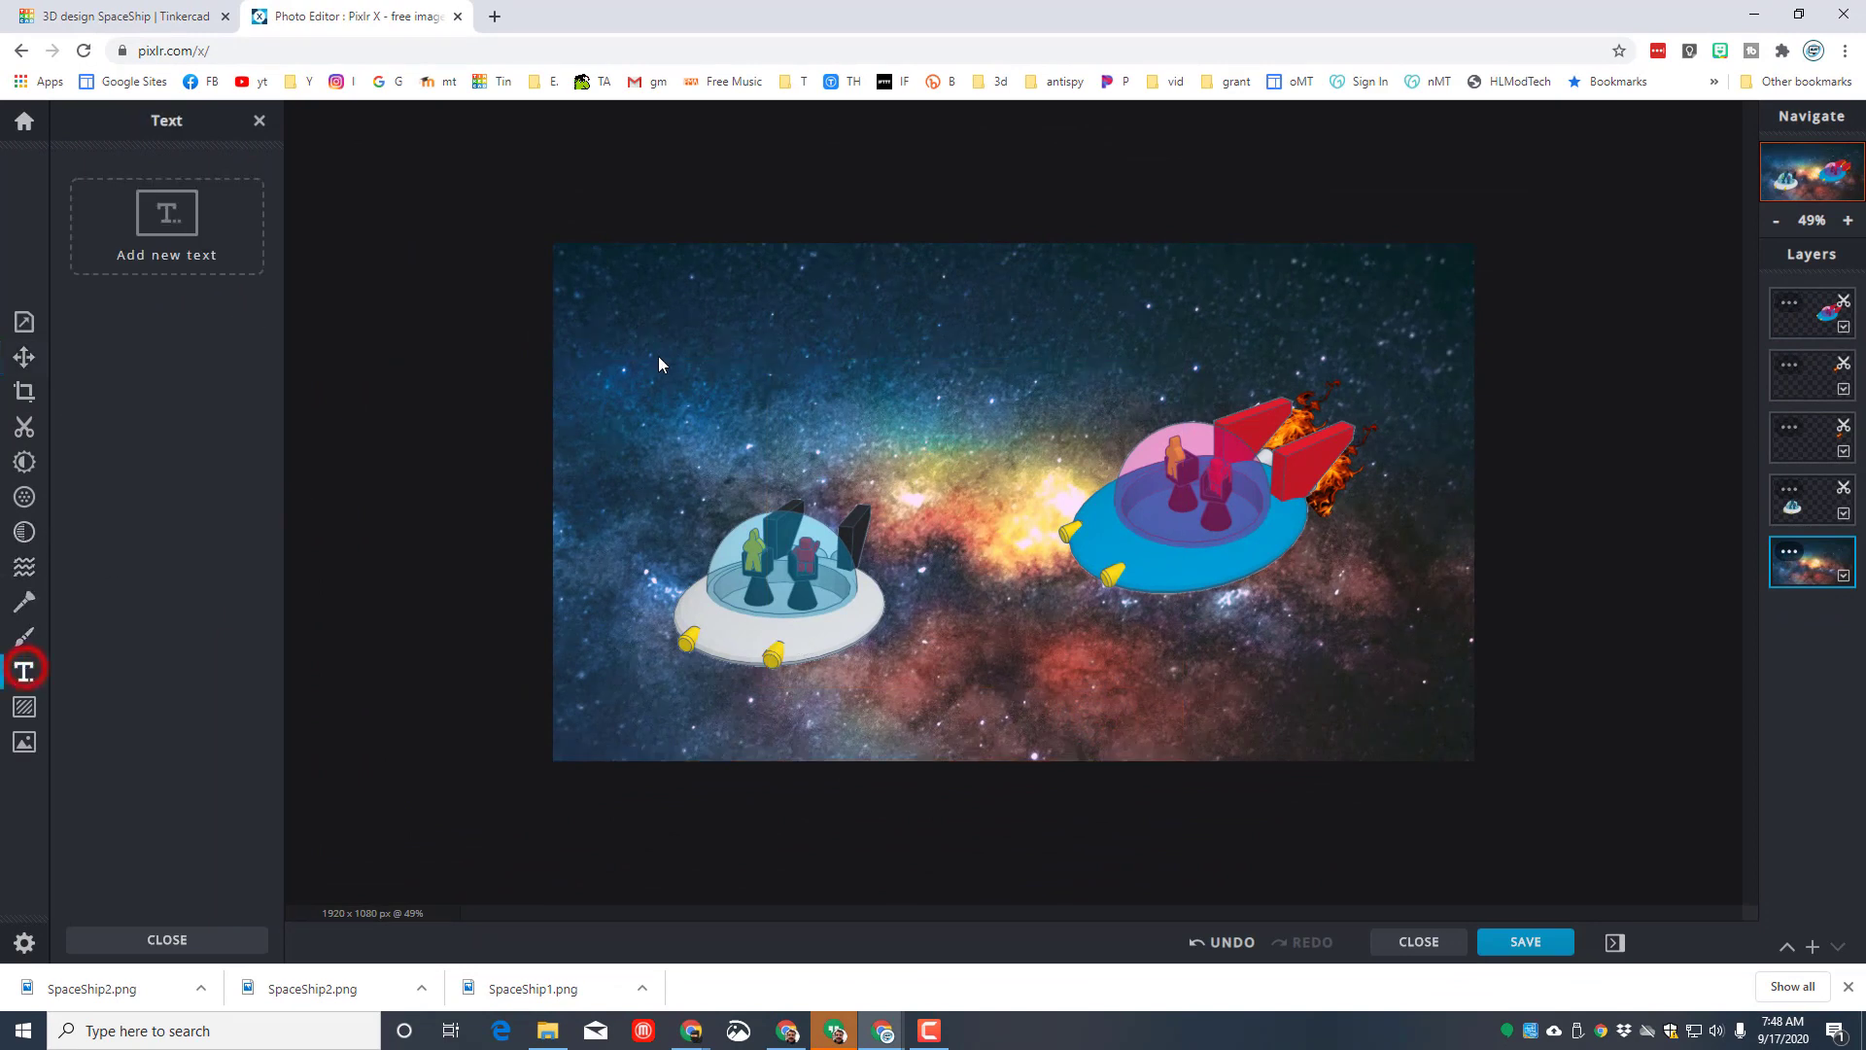
{"action": "left_click", "coordinate": [192, 215]}
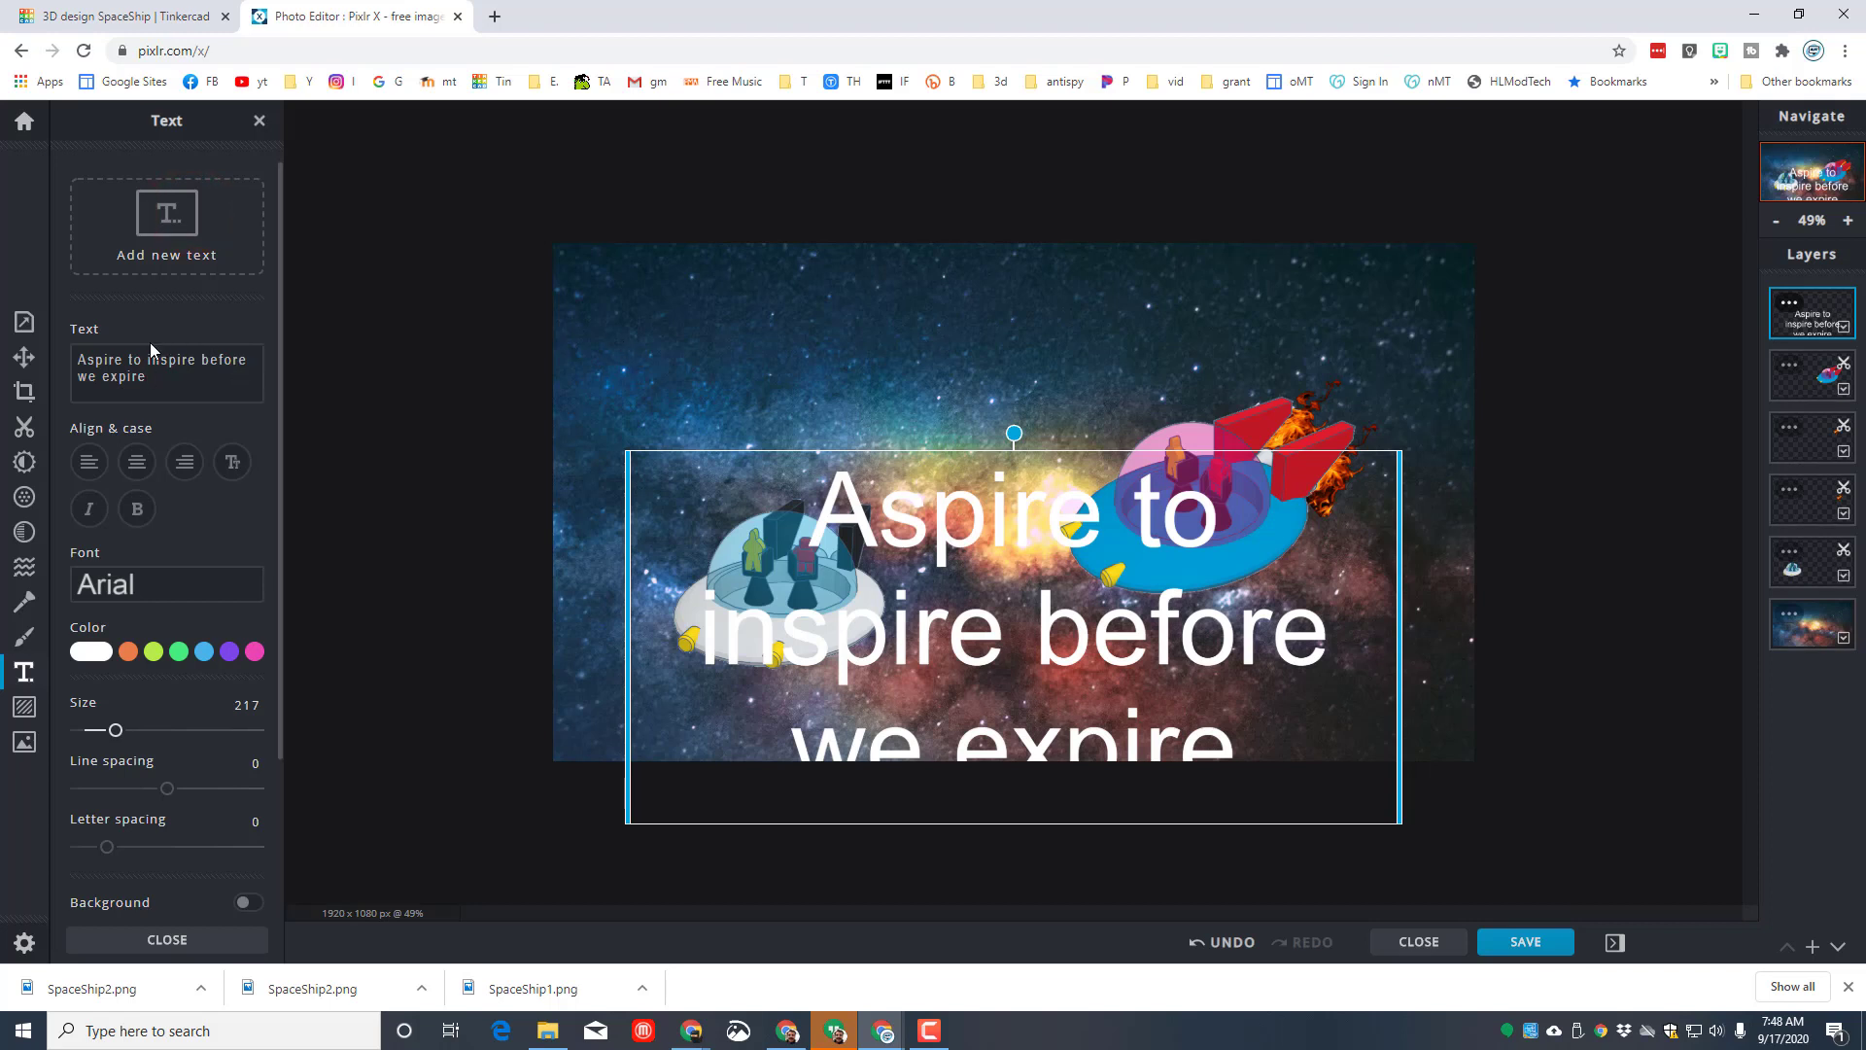
{"action": "key", "text": "ctrl+a"}
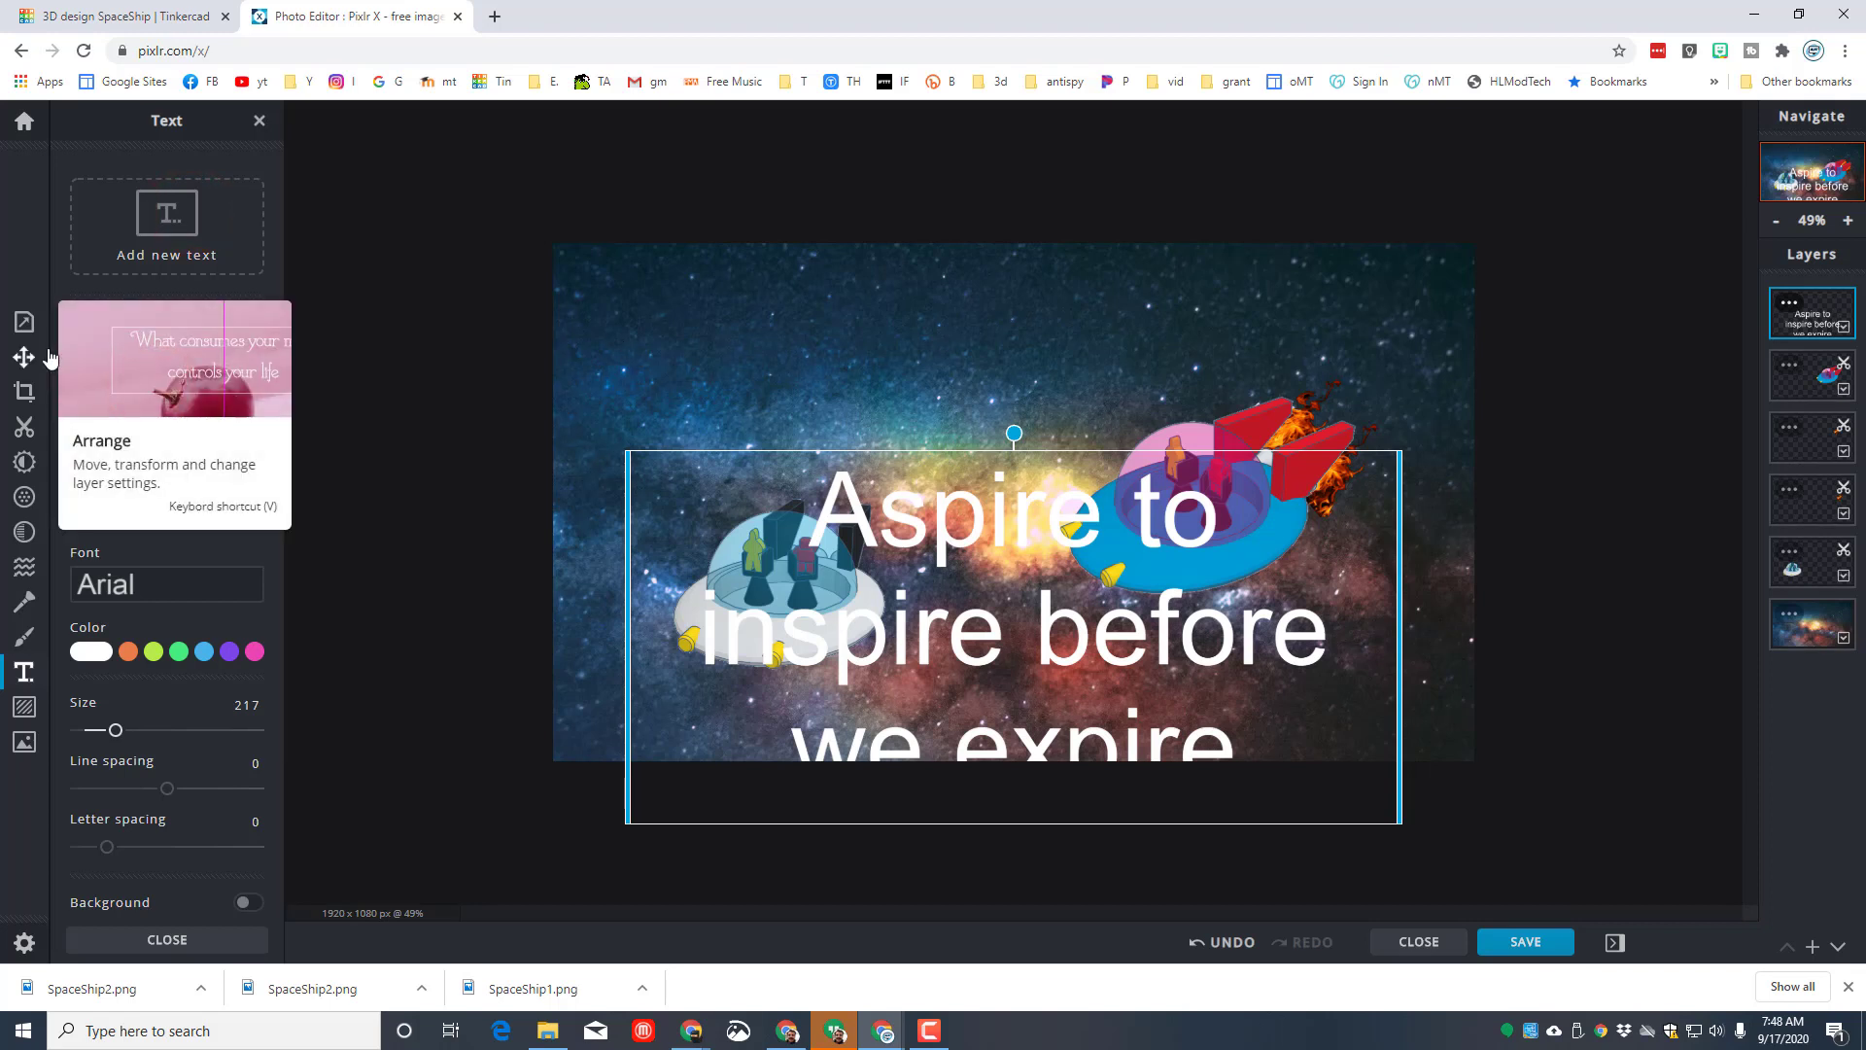
{"action": "type", "text": "Incom"}
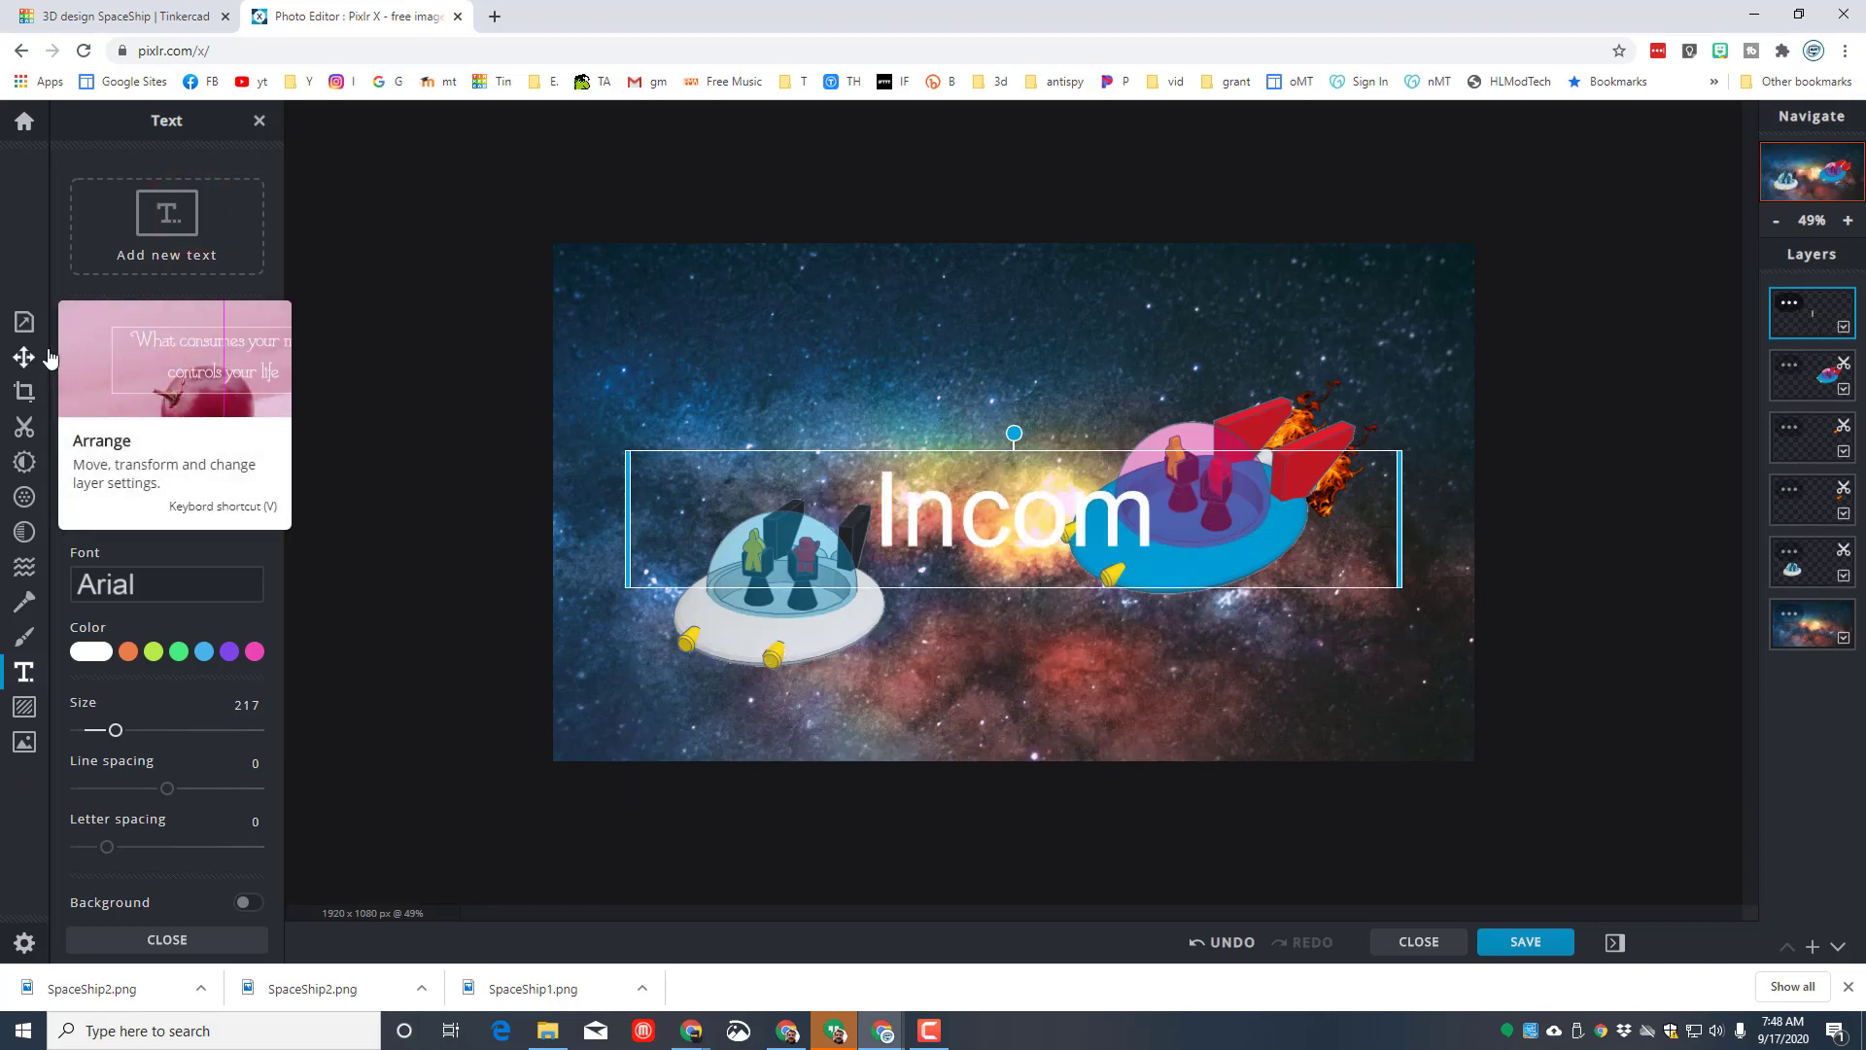
{"action": "type", "text": "ing"}
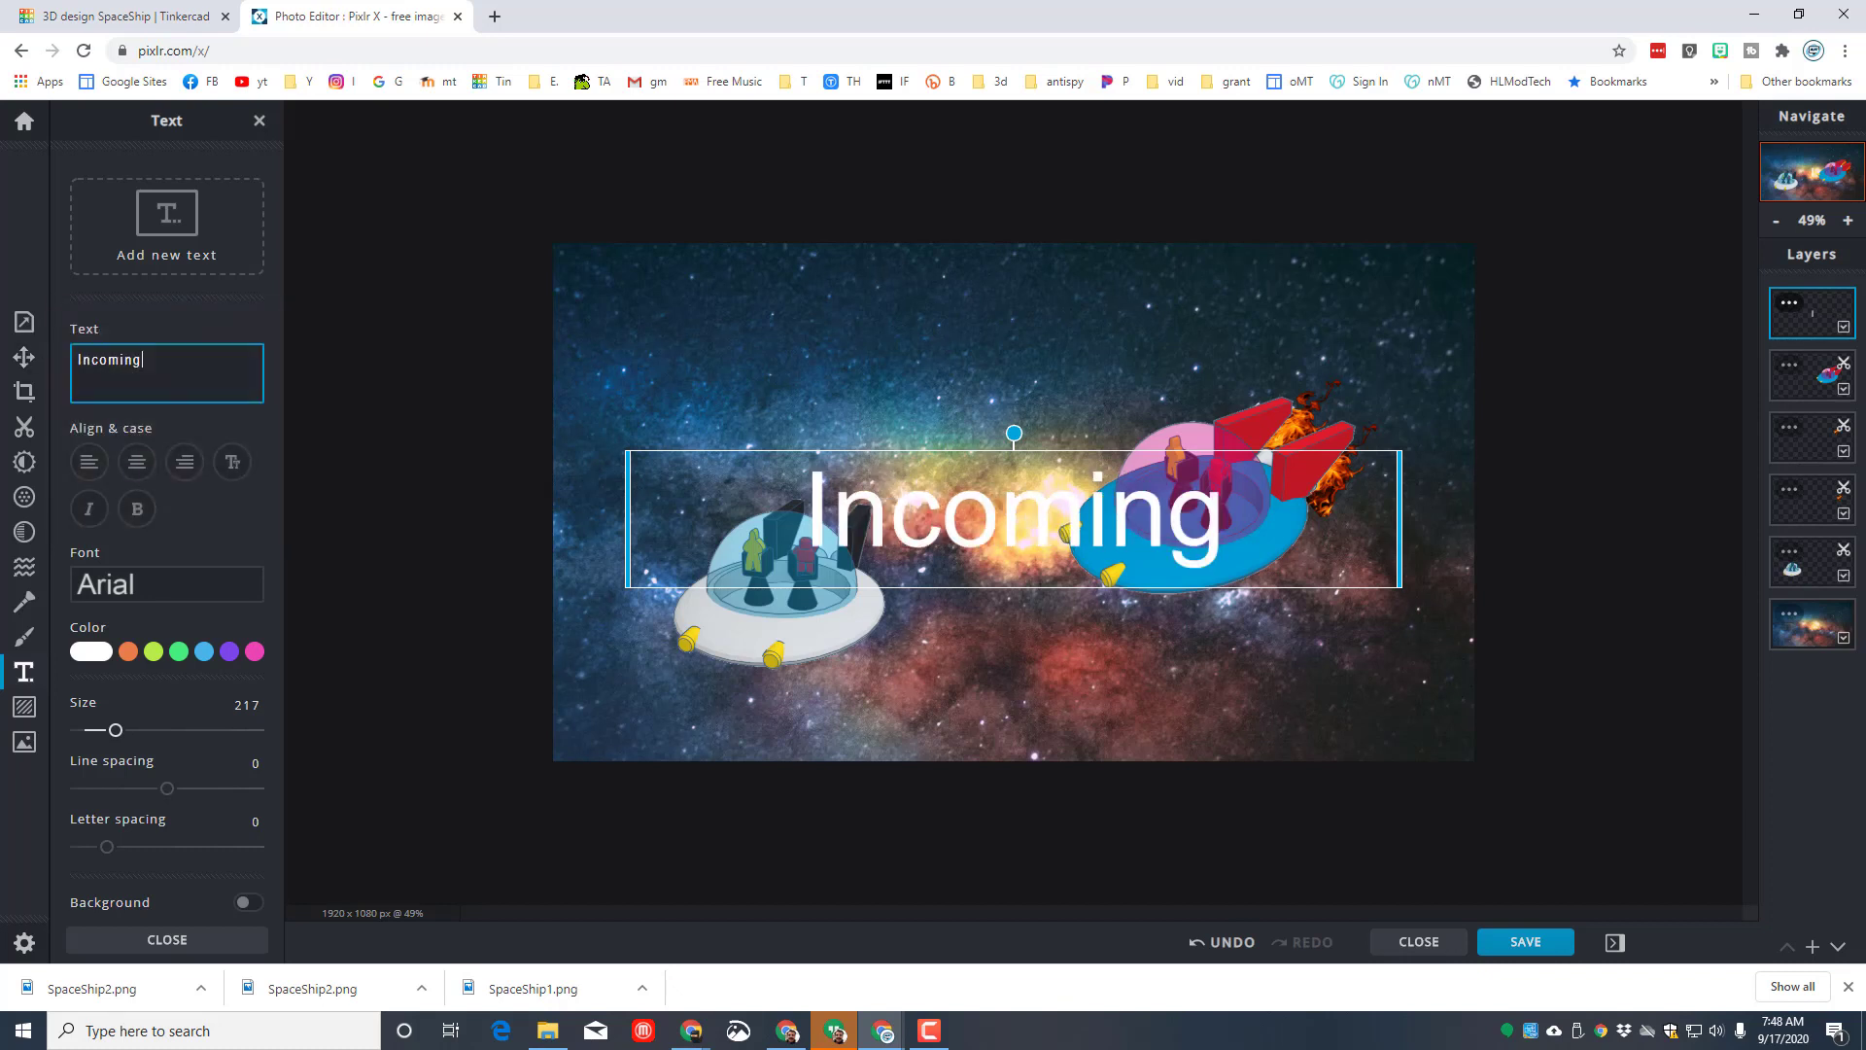
Set the font of the Incoming text to Rawwwing
{"action": "left_click", "coordinate": [184, 591]}
{"action": "scroll", "coordinate": [180, 567], "scroll_direction": "down", "scroll_amount": 1}
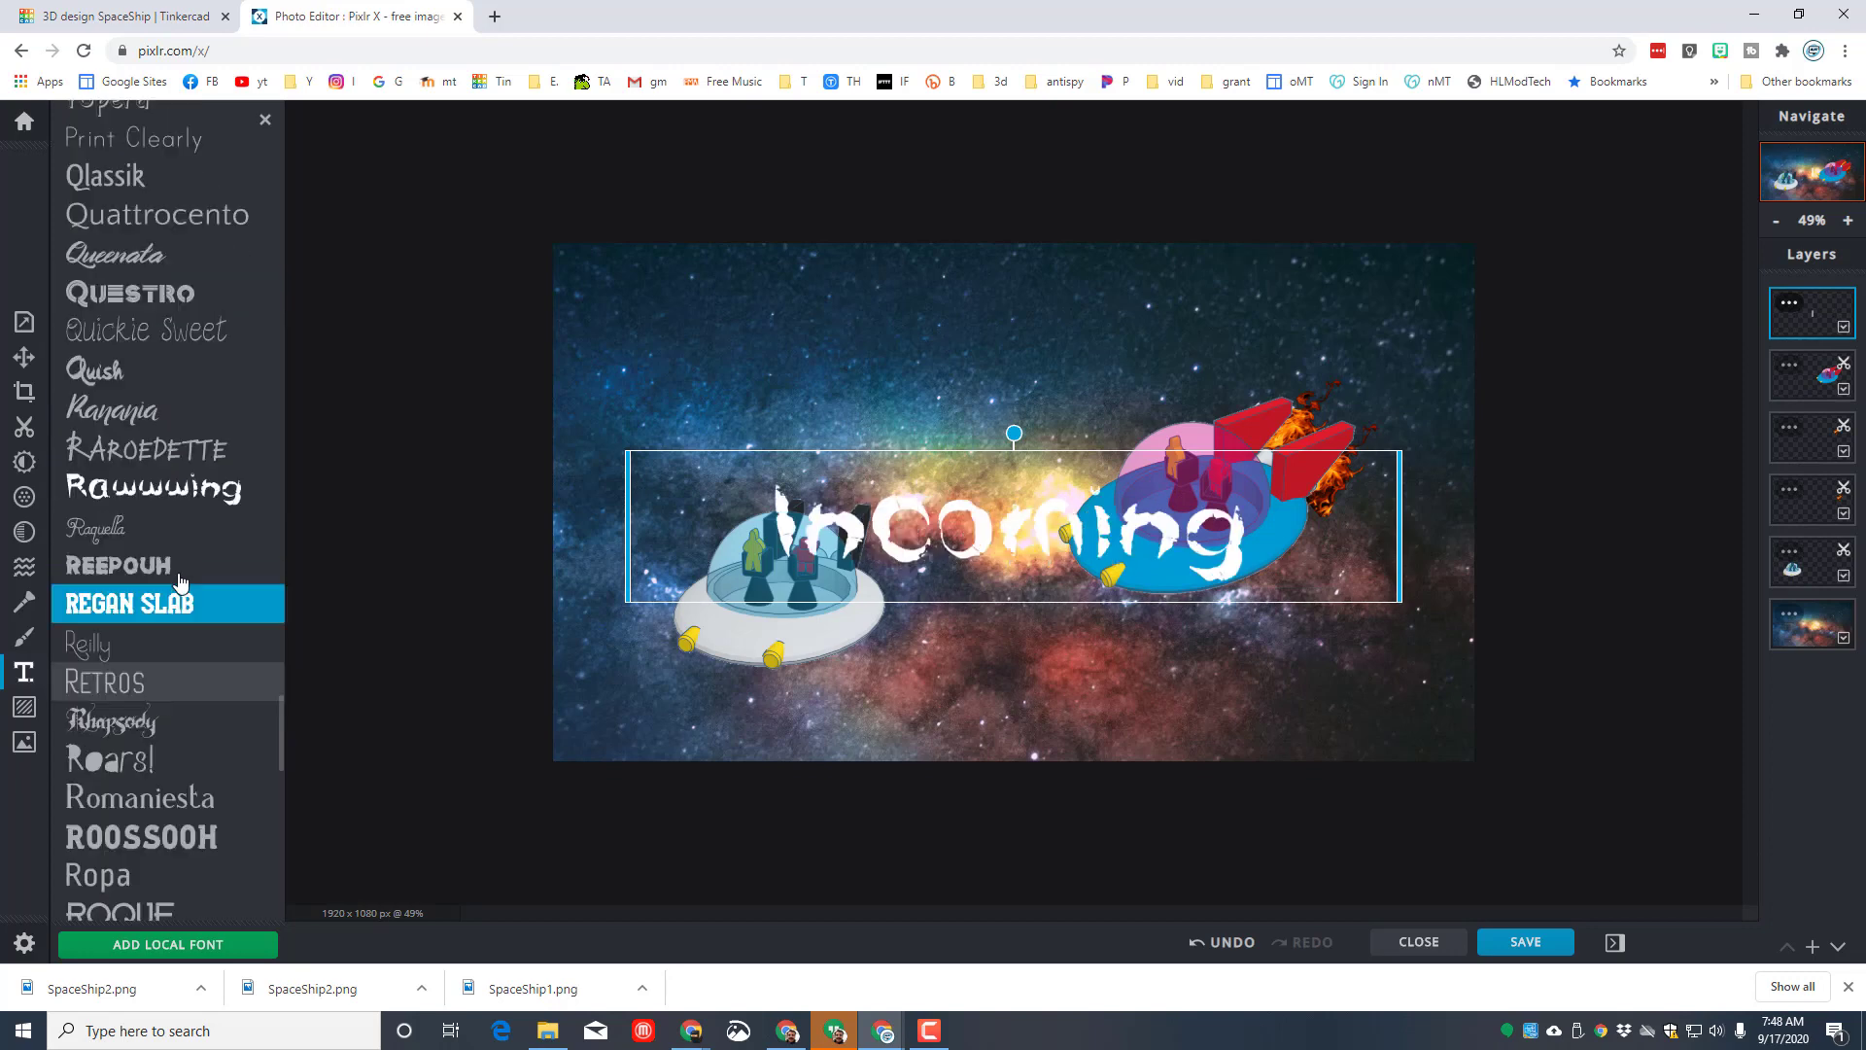
{"action": "scroll", "coordinate": [183, 579], "scroll_direction": "up", "scroll_amount": 5}
{"action": "scroll", "coordinate": [121, 695], "scroll_direction": "down", "scroll_amount": 3}
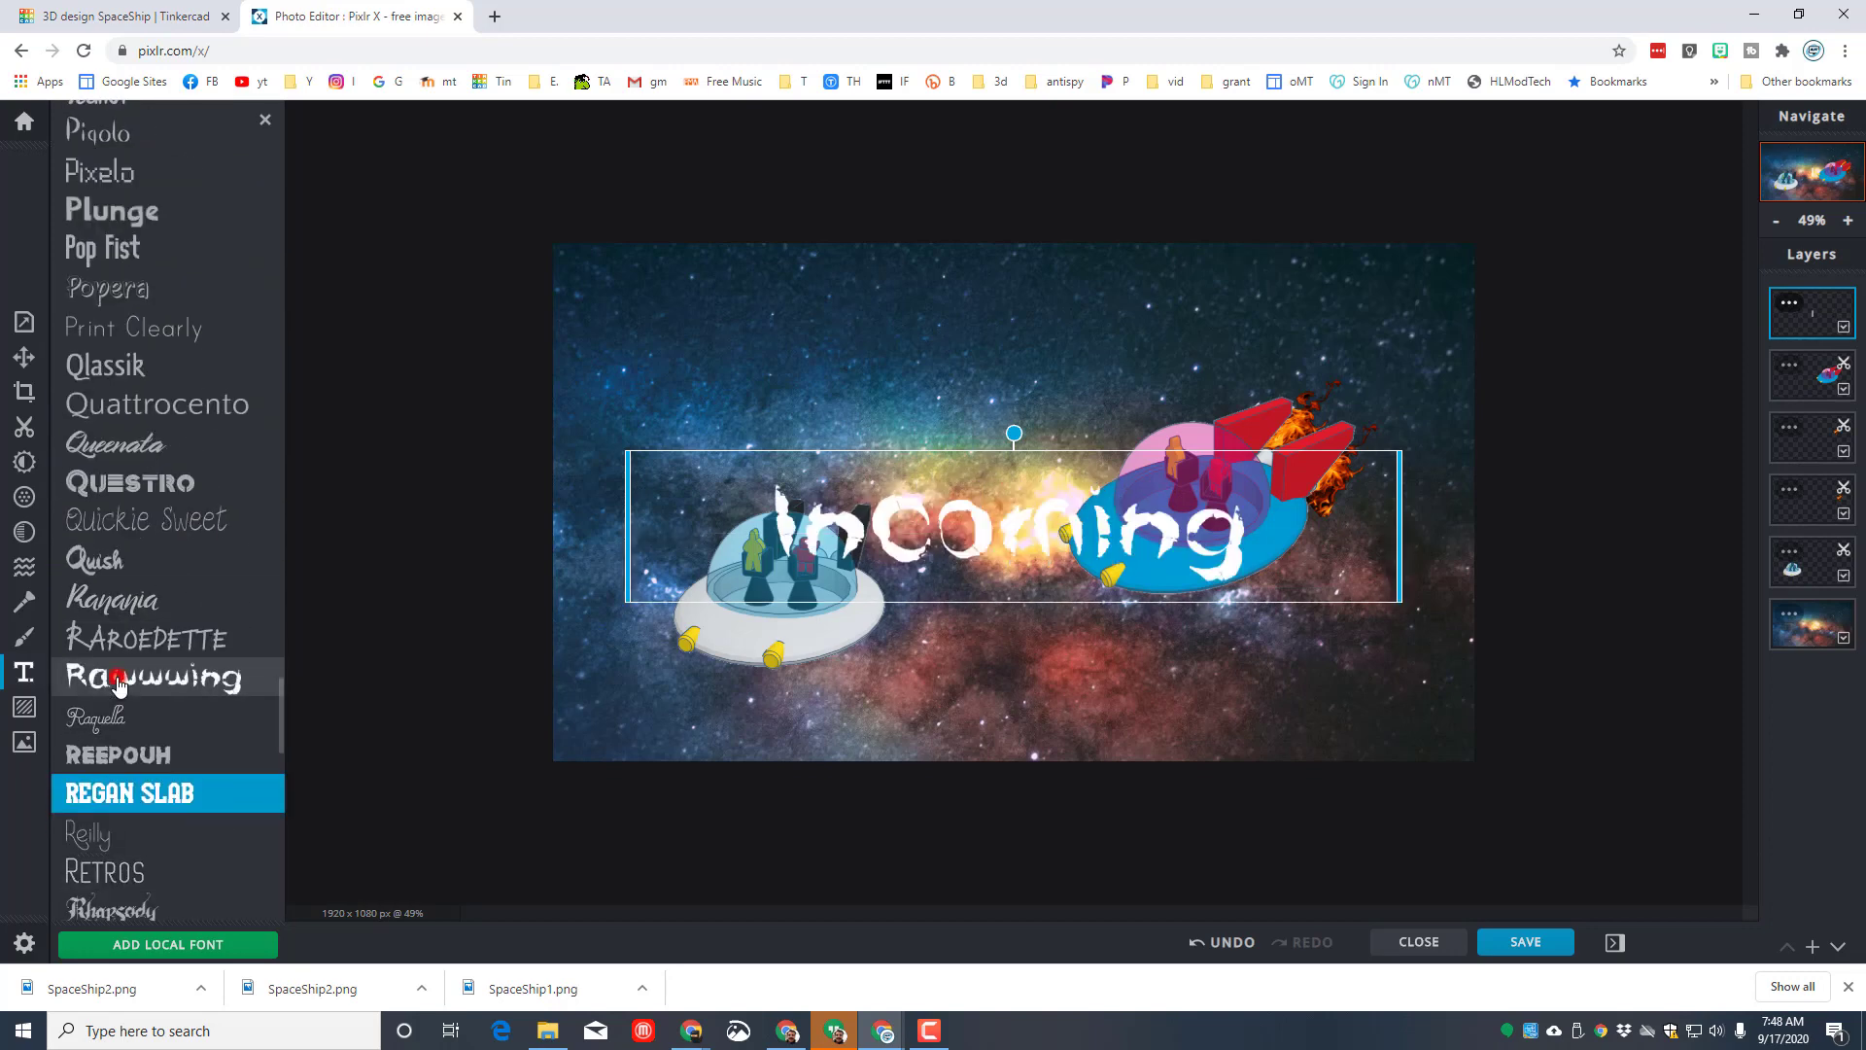
{"action": "left_click", "coordinate": [117, 682]}
Move the Incoming text to the top of the image above the spaceships and color it red #E80909
{"action": "left_click_drag", "start_coordinate": [943, 512], "coordinate": [940, 342]}
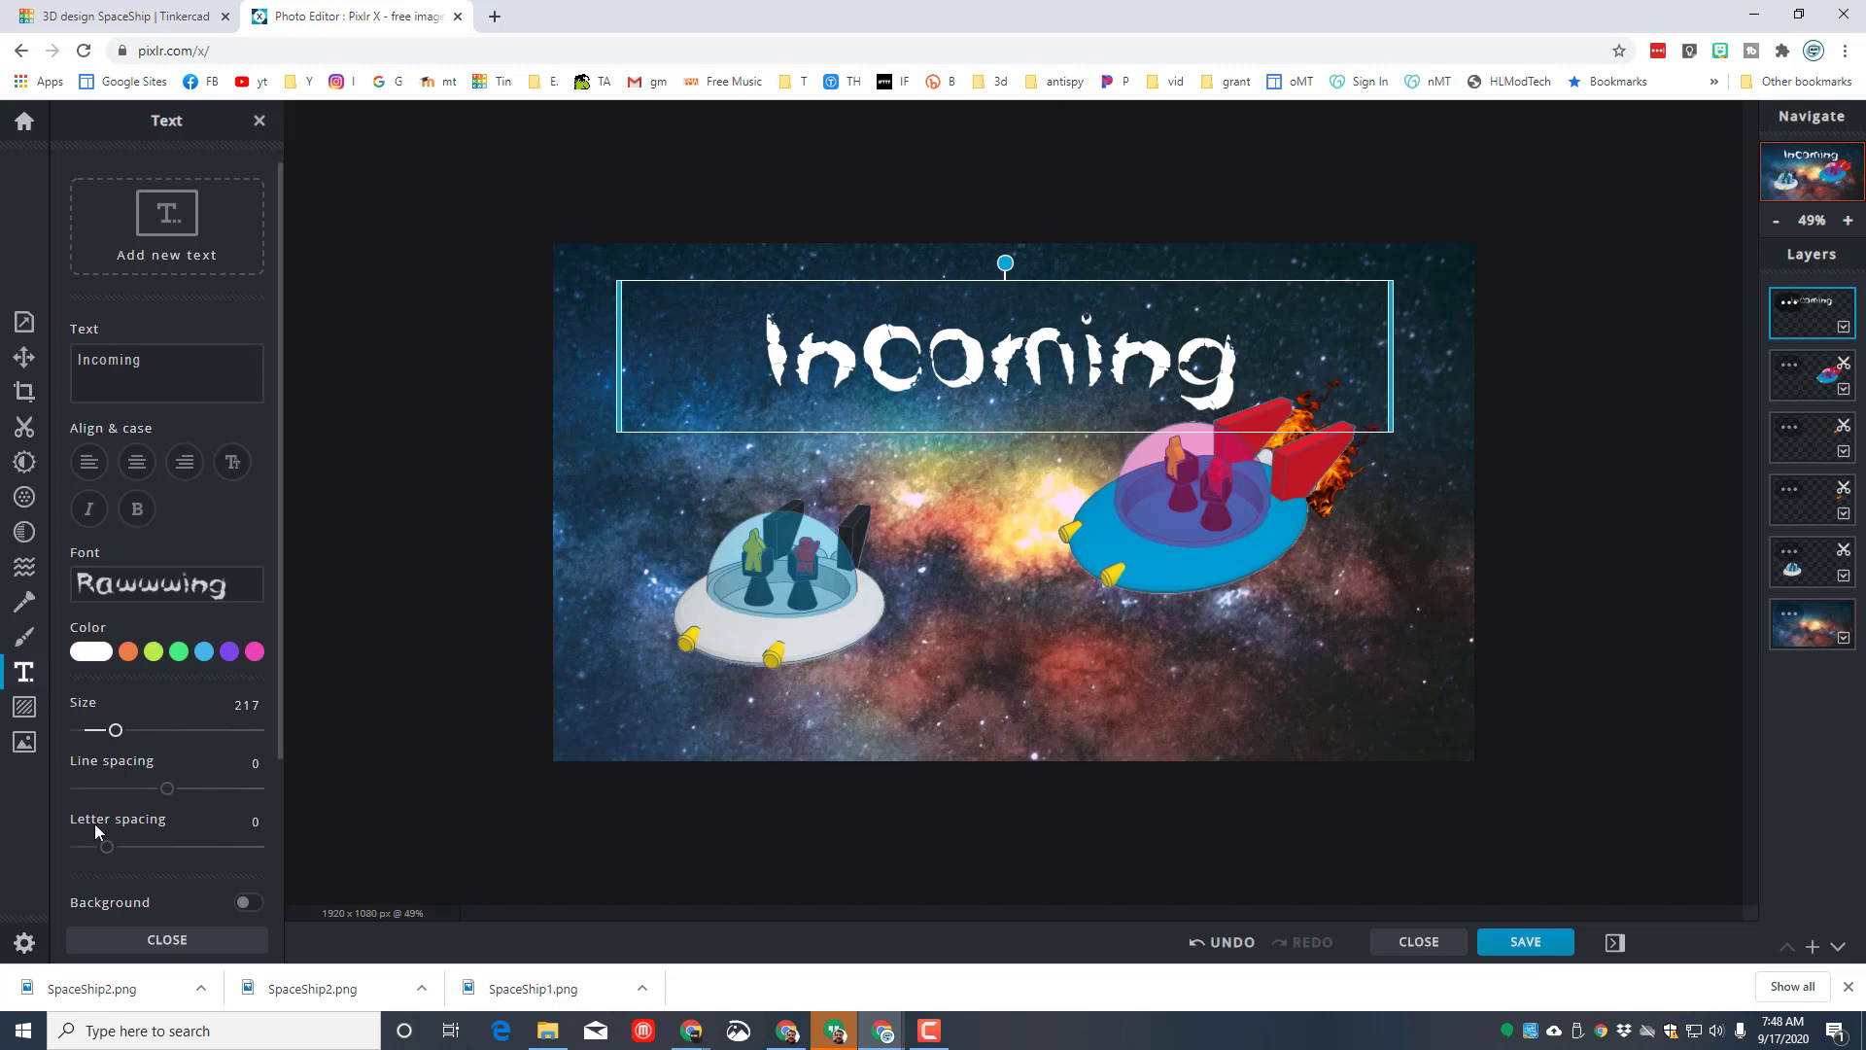
{"action": "left_click_drag", "start_coordinate": [115, 737], "coordinate": [115, 737]}
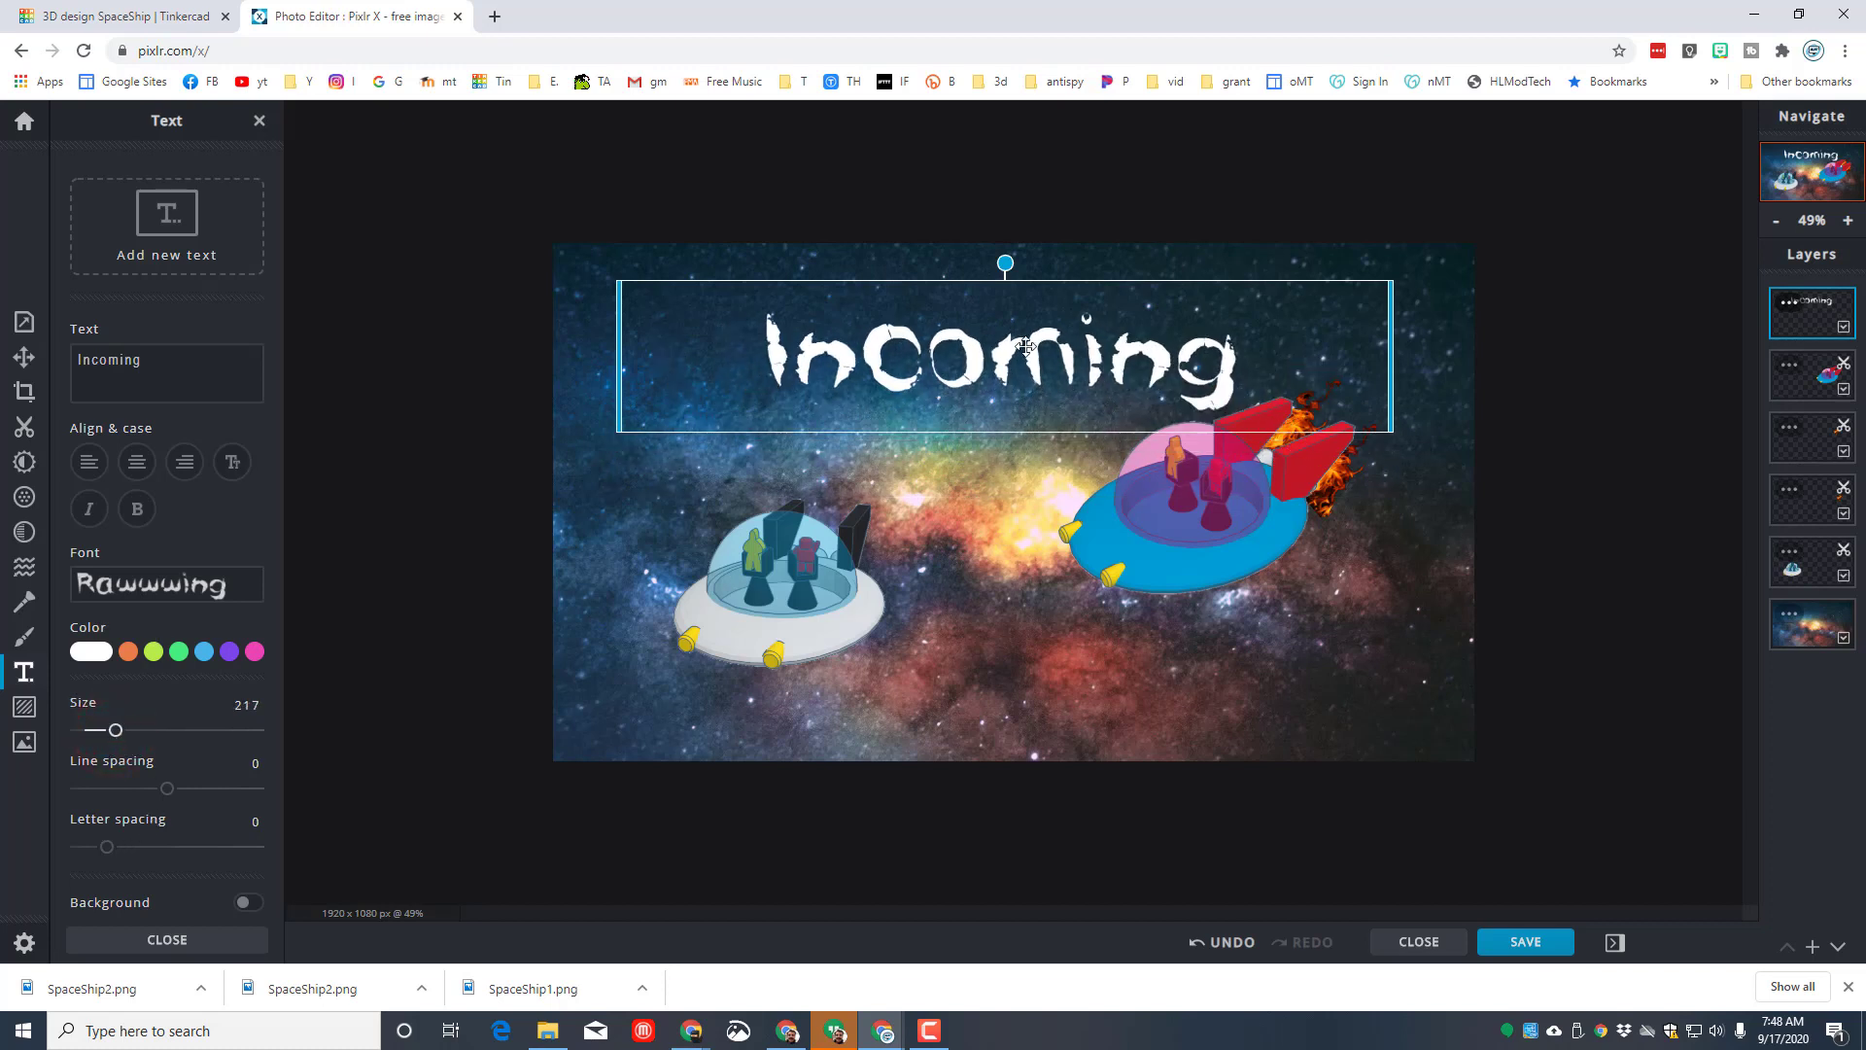
{"action": "left_click_drag", "start_coordinate": [1018, 362], "coordinate": [1019, 336]}
{"action": "left_click", "coordinate": [91, 651]}
{"action": "left_click_drag", "start_coordinate": [208, 685], "coordinate": [256, 692]}
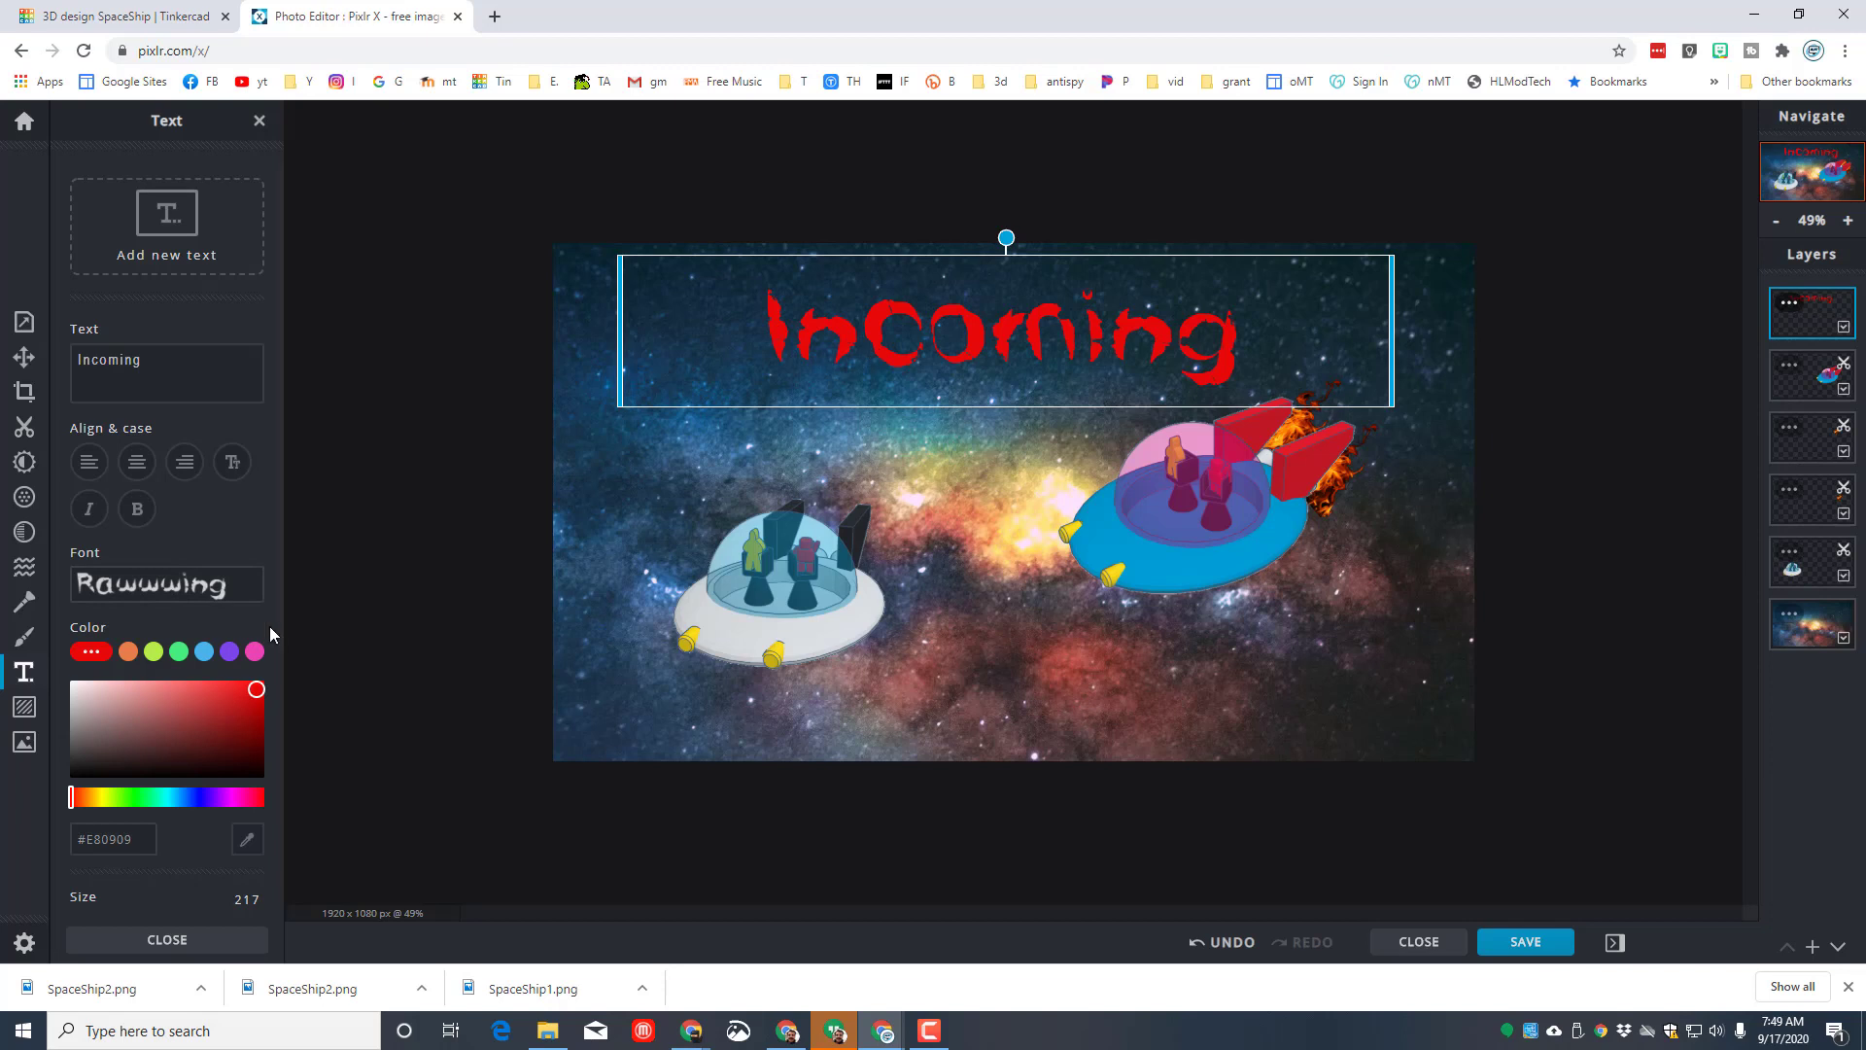
Change the Incoming text's font to Reepouh and its size to 222
{"action": "left_click", "coordinate": [170, 588]}
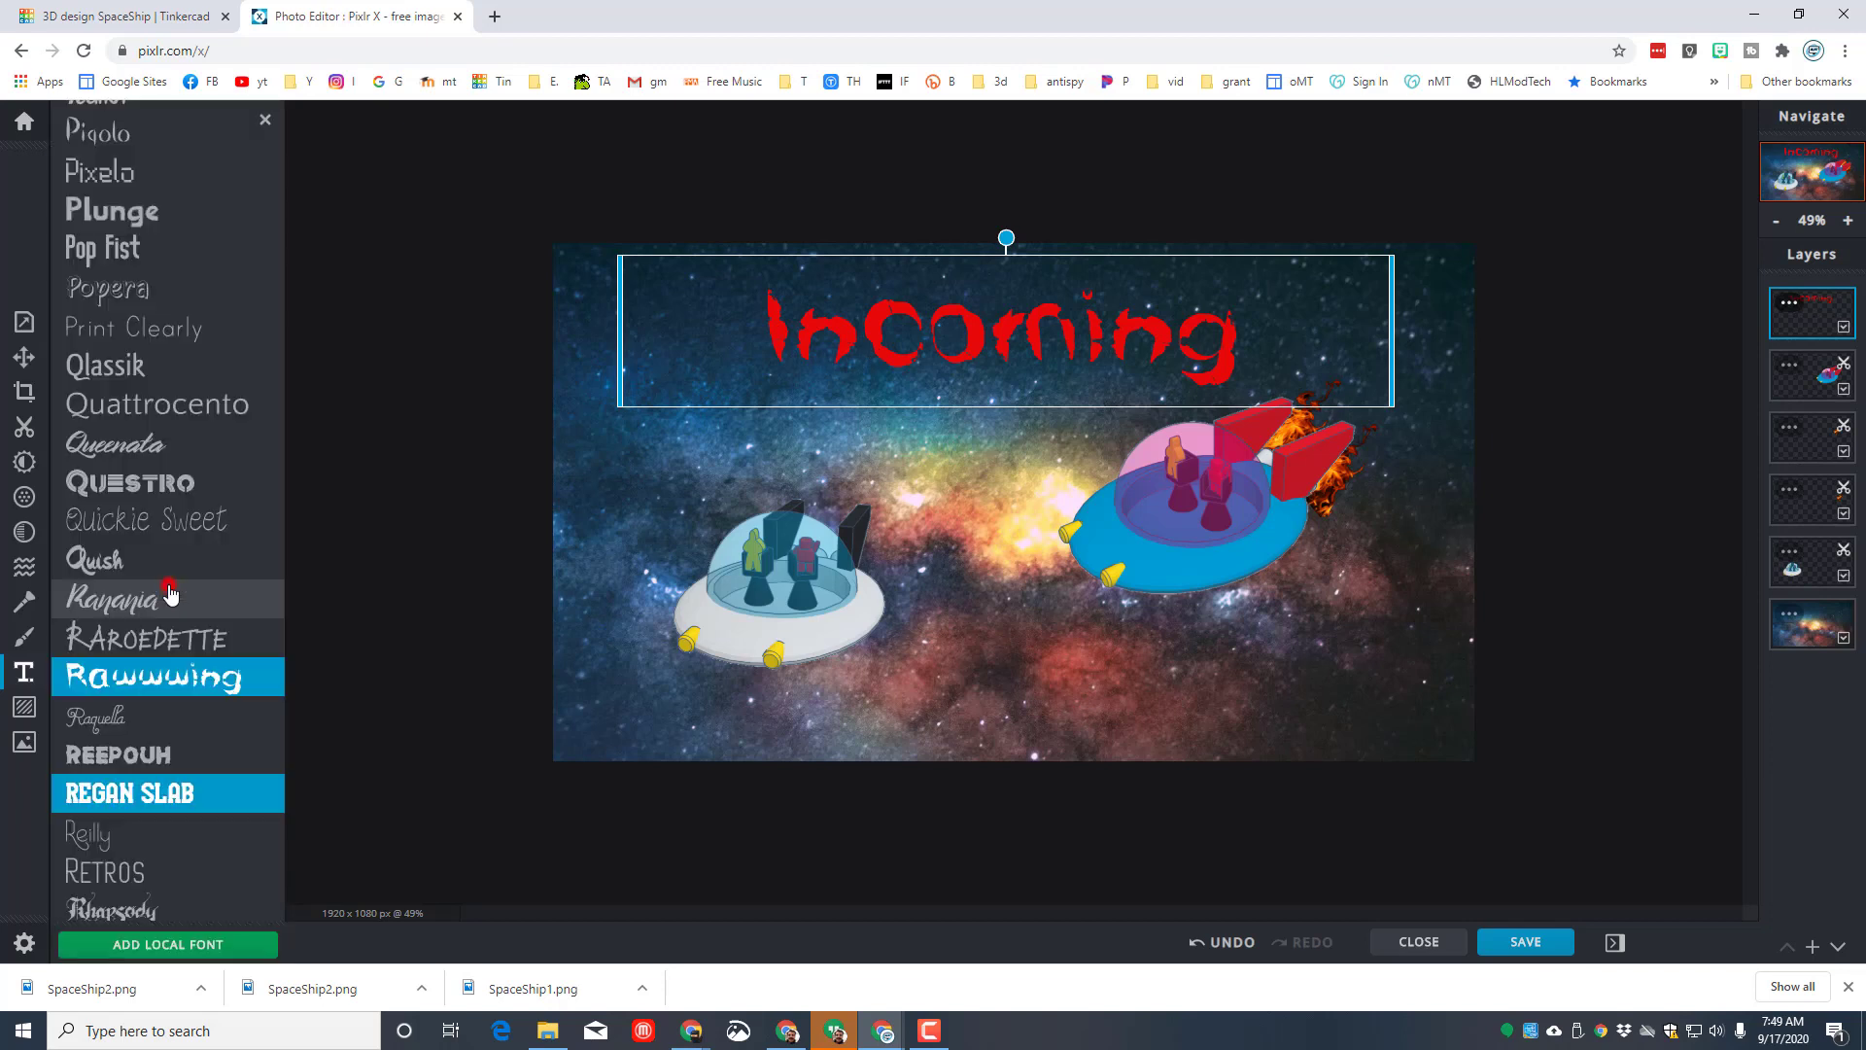
{"action": "left_click", "coordinate": [120, 757]}
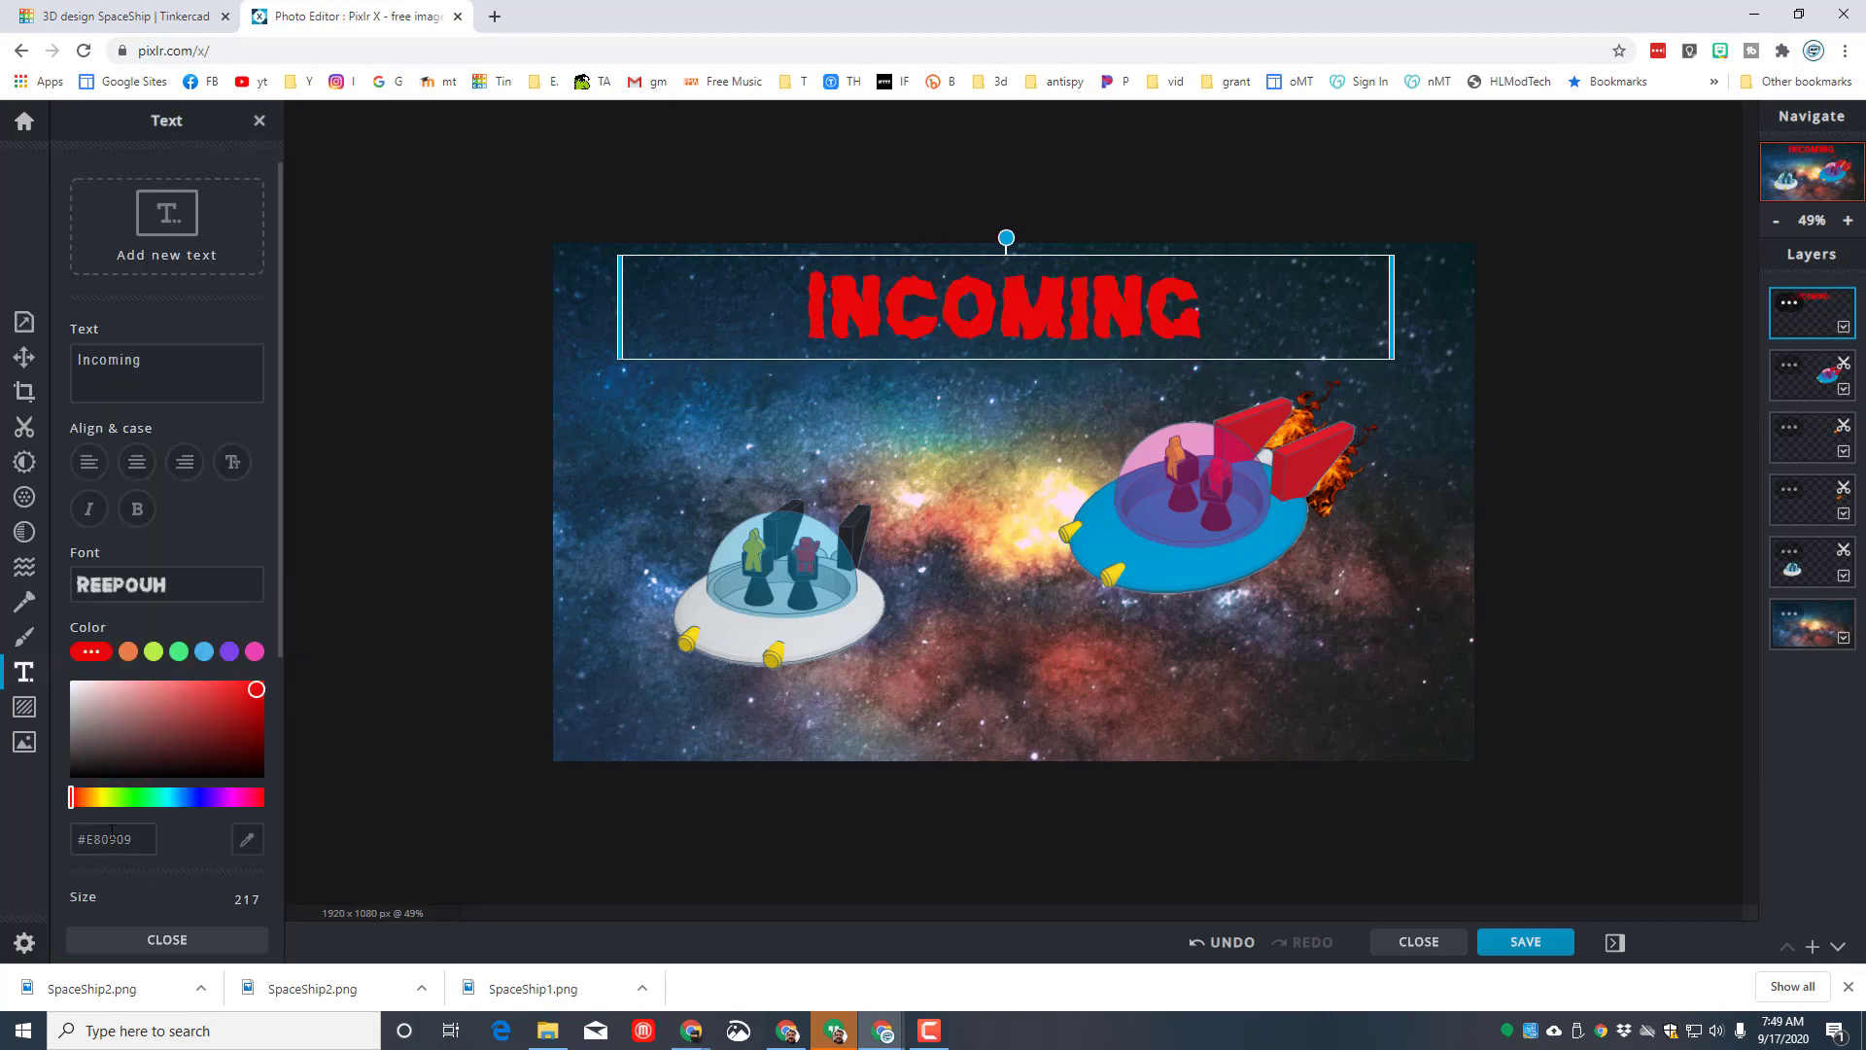
{"action": "scroll", "coordinate": [147, 784], "scroll_direction": "down", "scroll_amount": 3}
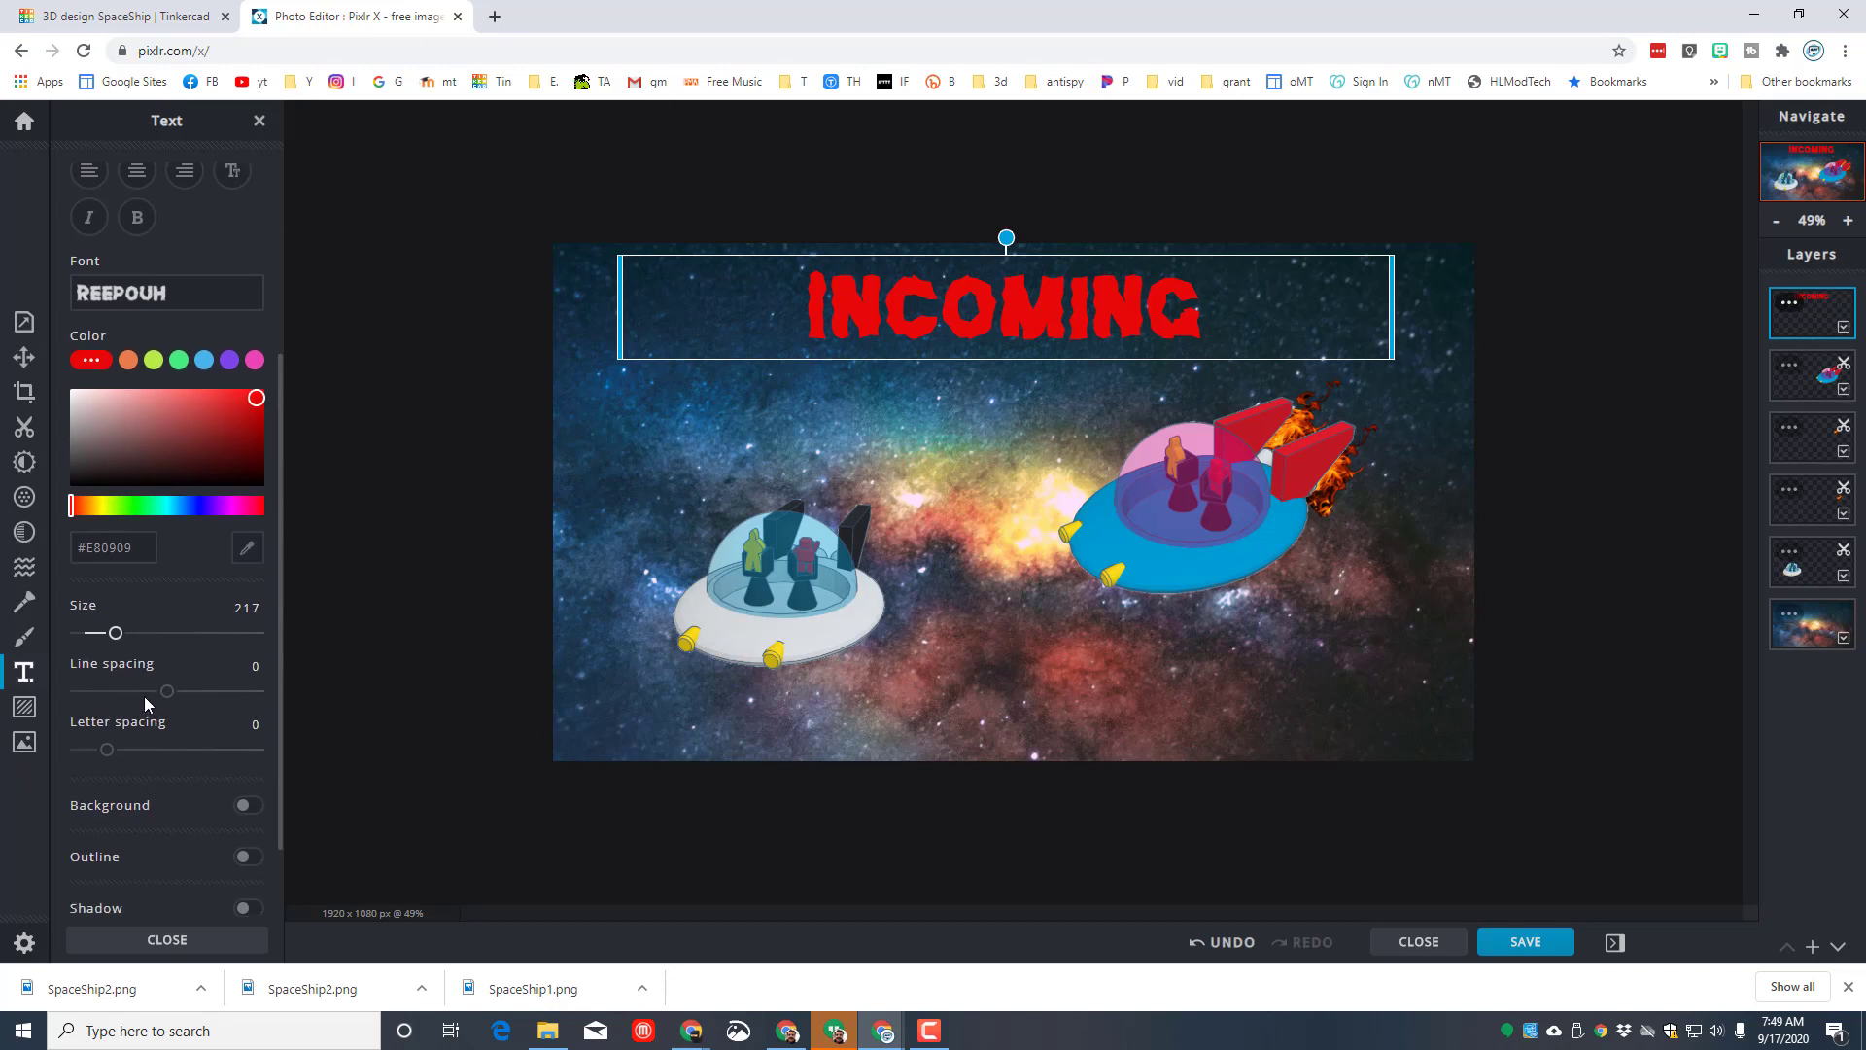
{"action": "left_click_drag", "start_coordinate": [113, 638], "coordinate": [118, 663]}
{"action": "scroll", "coordinate": [223, 768], "scroll_direction": "down", "scroll_amount": 1}
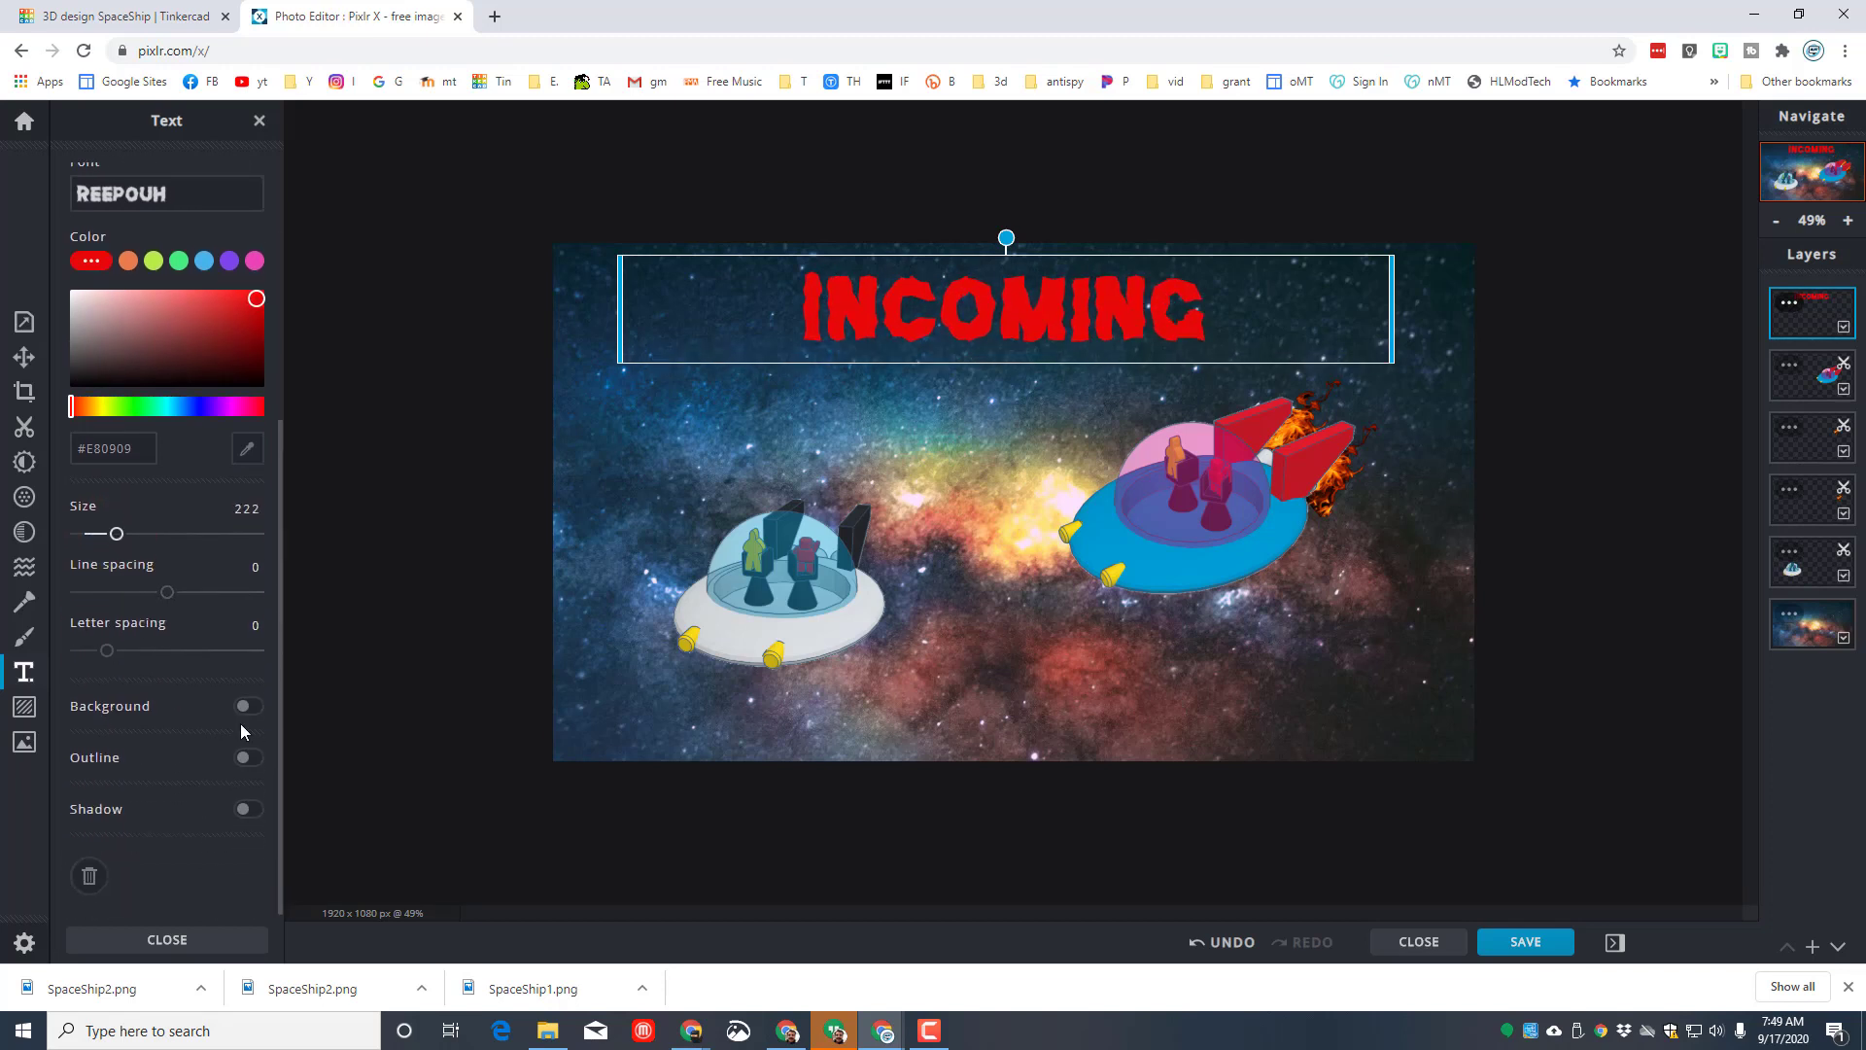
Give the Incoming text a white #FFFFFF outline of size 1
{"action": "left_click", "coordinate": [249, 757]}
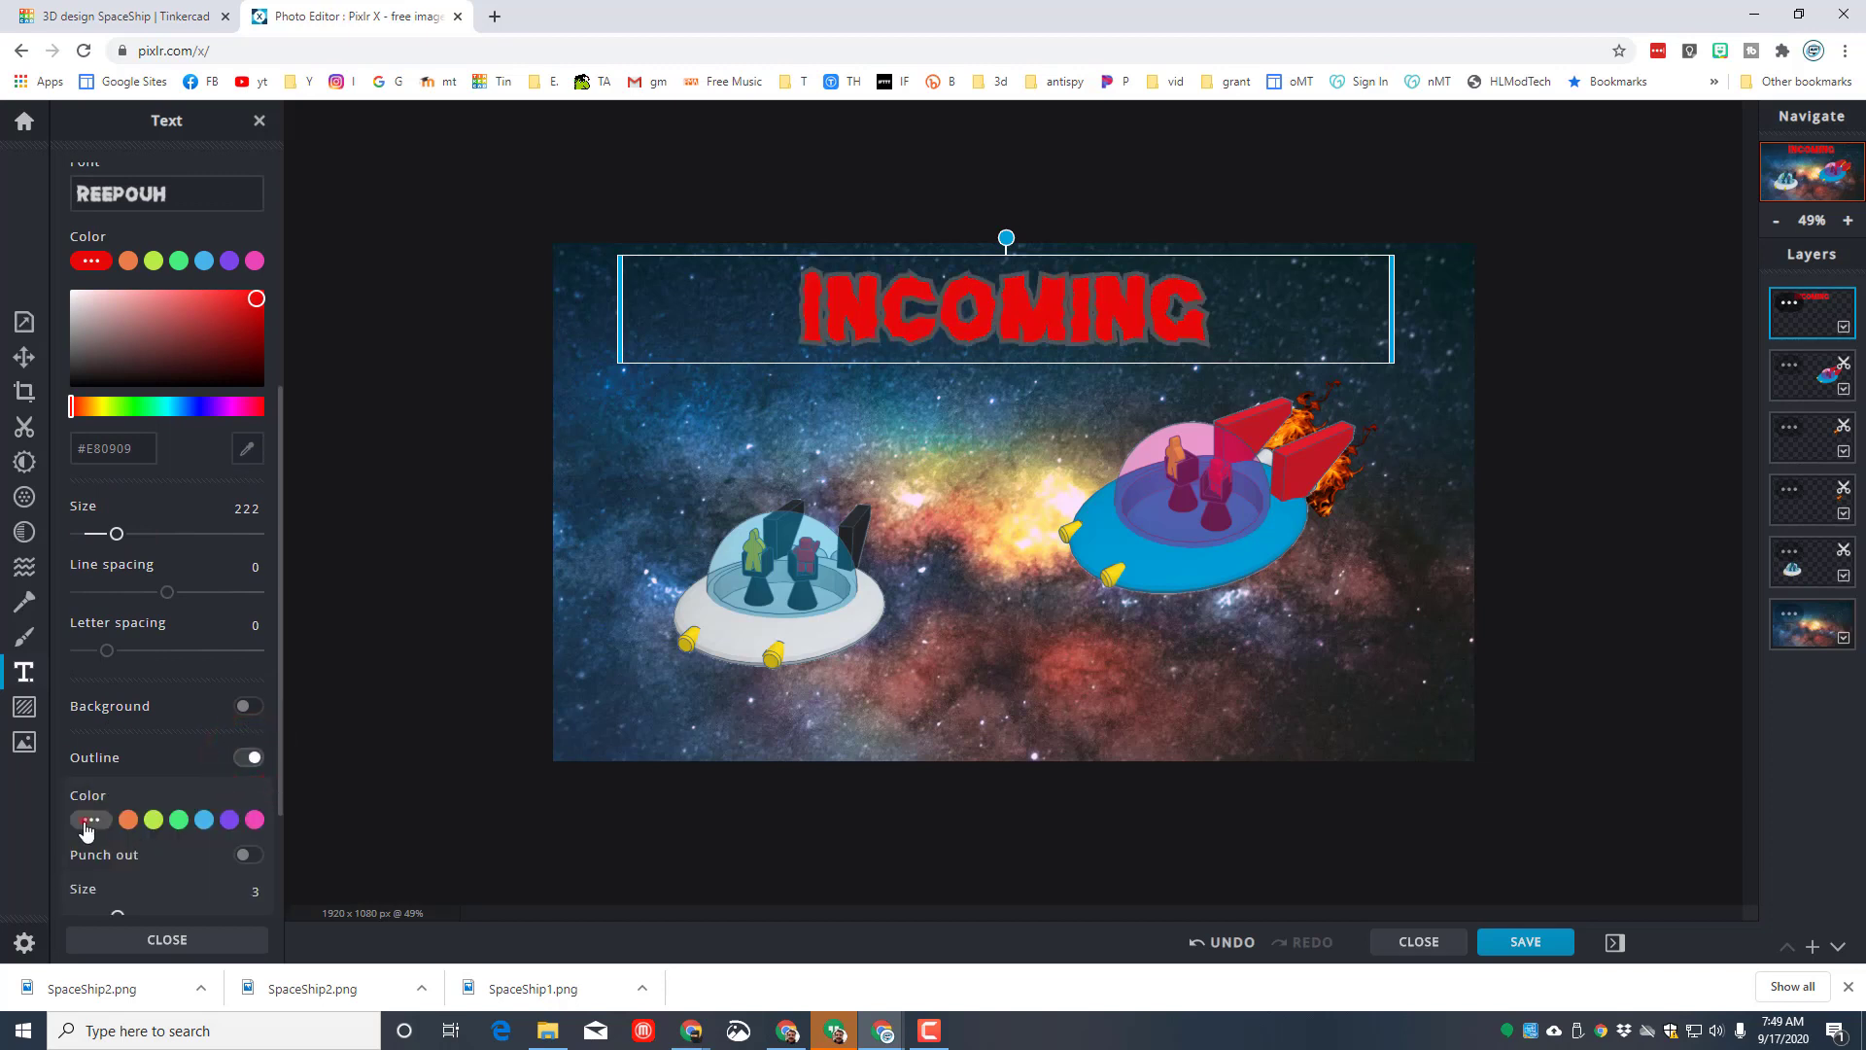
{"action": "left_click", "coordinate": [91, 819]}
{"action": "left_click_drag", "start_coordinate": [96, 878], "coordinate": [55, 830]}
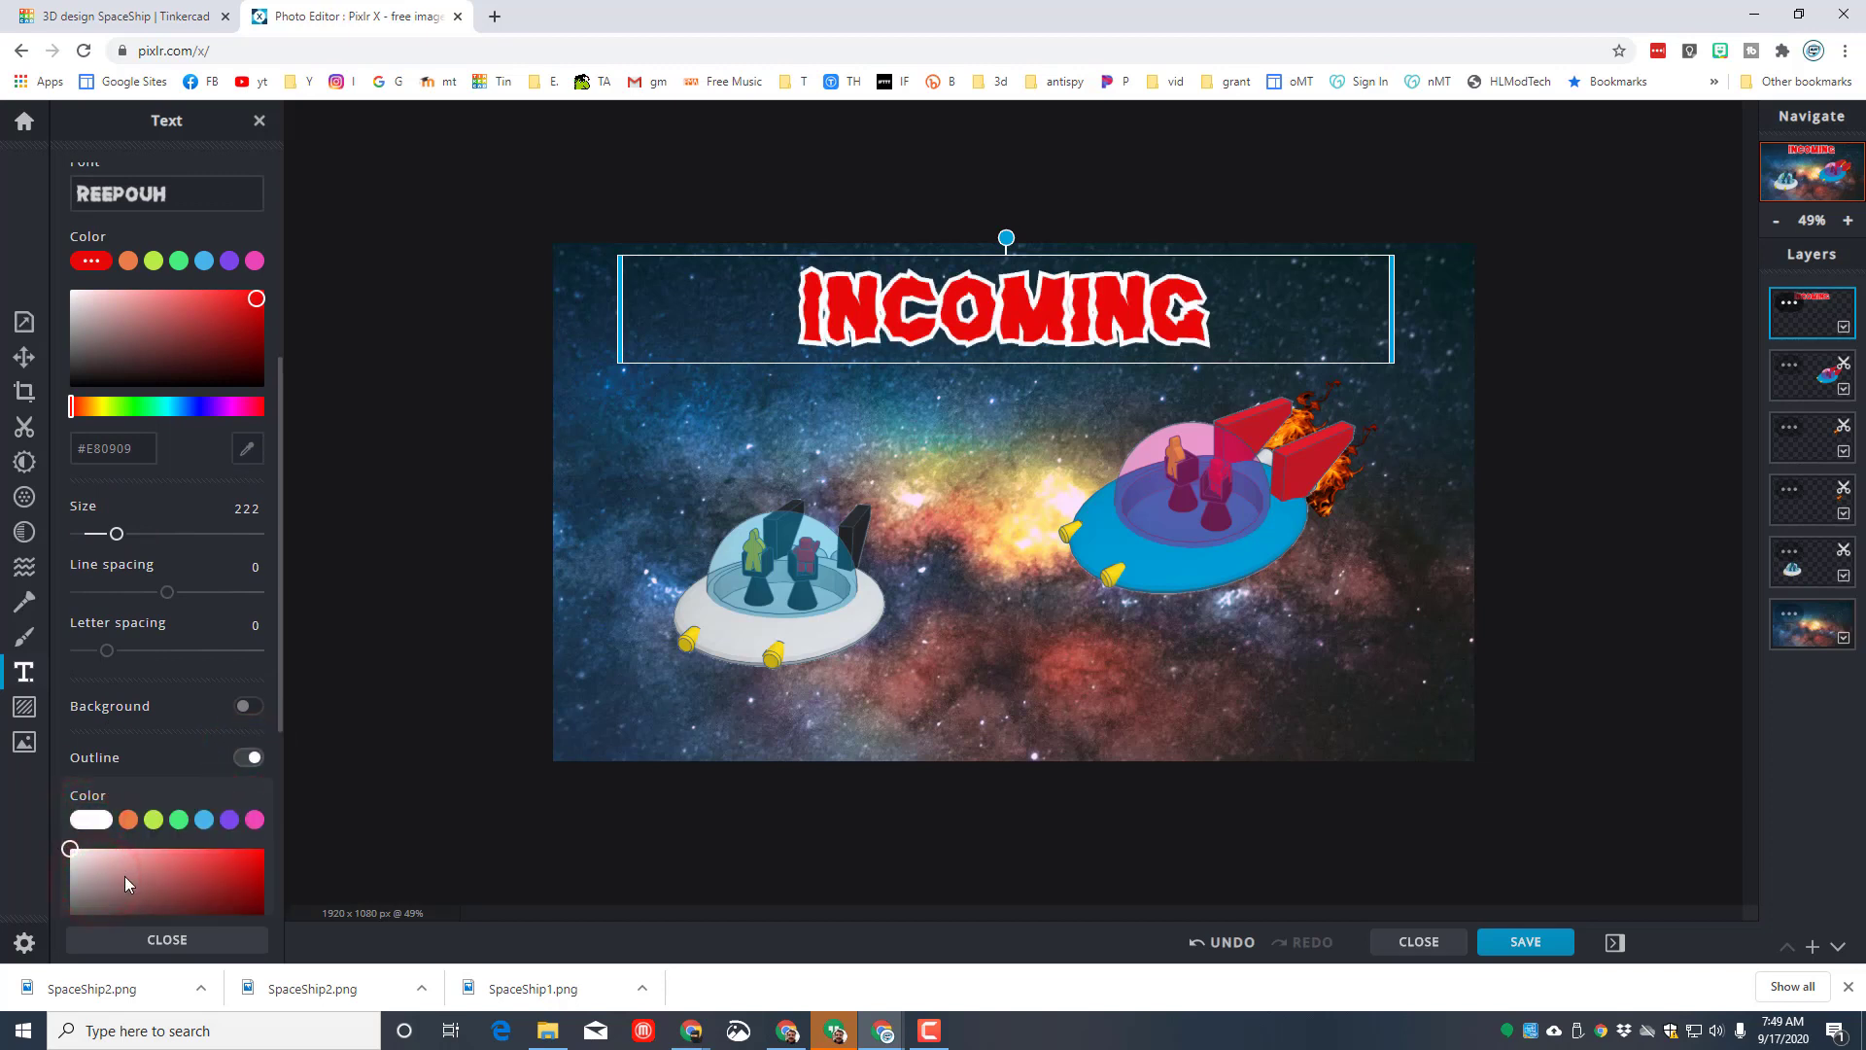
{"action": "scroll", "coordinate": [150, 878], "scroll_direction": "down", "scroll_amount": 4}
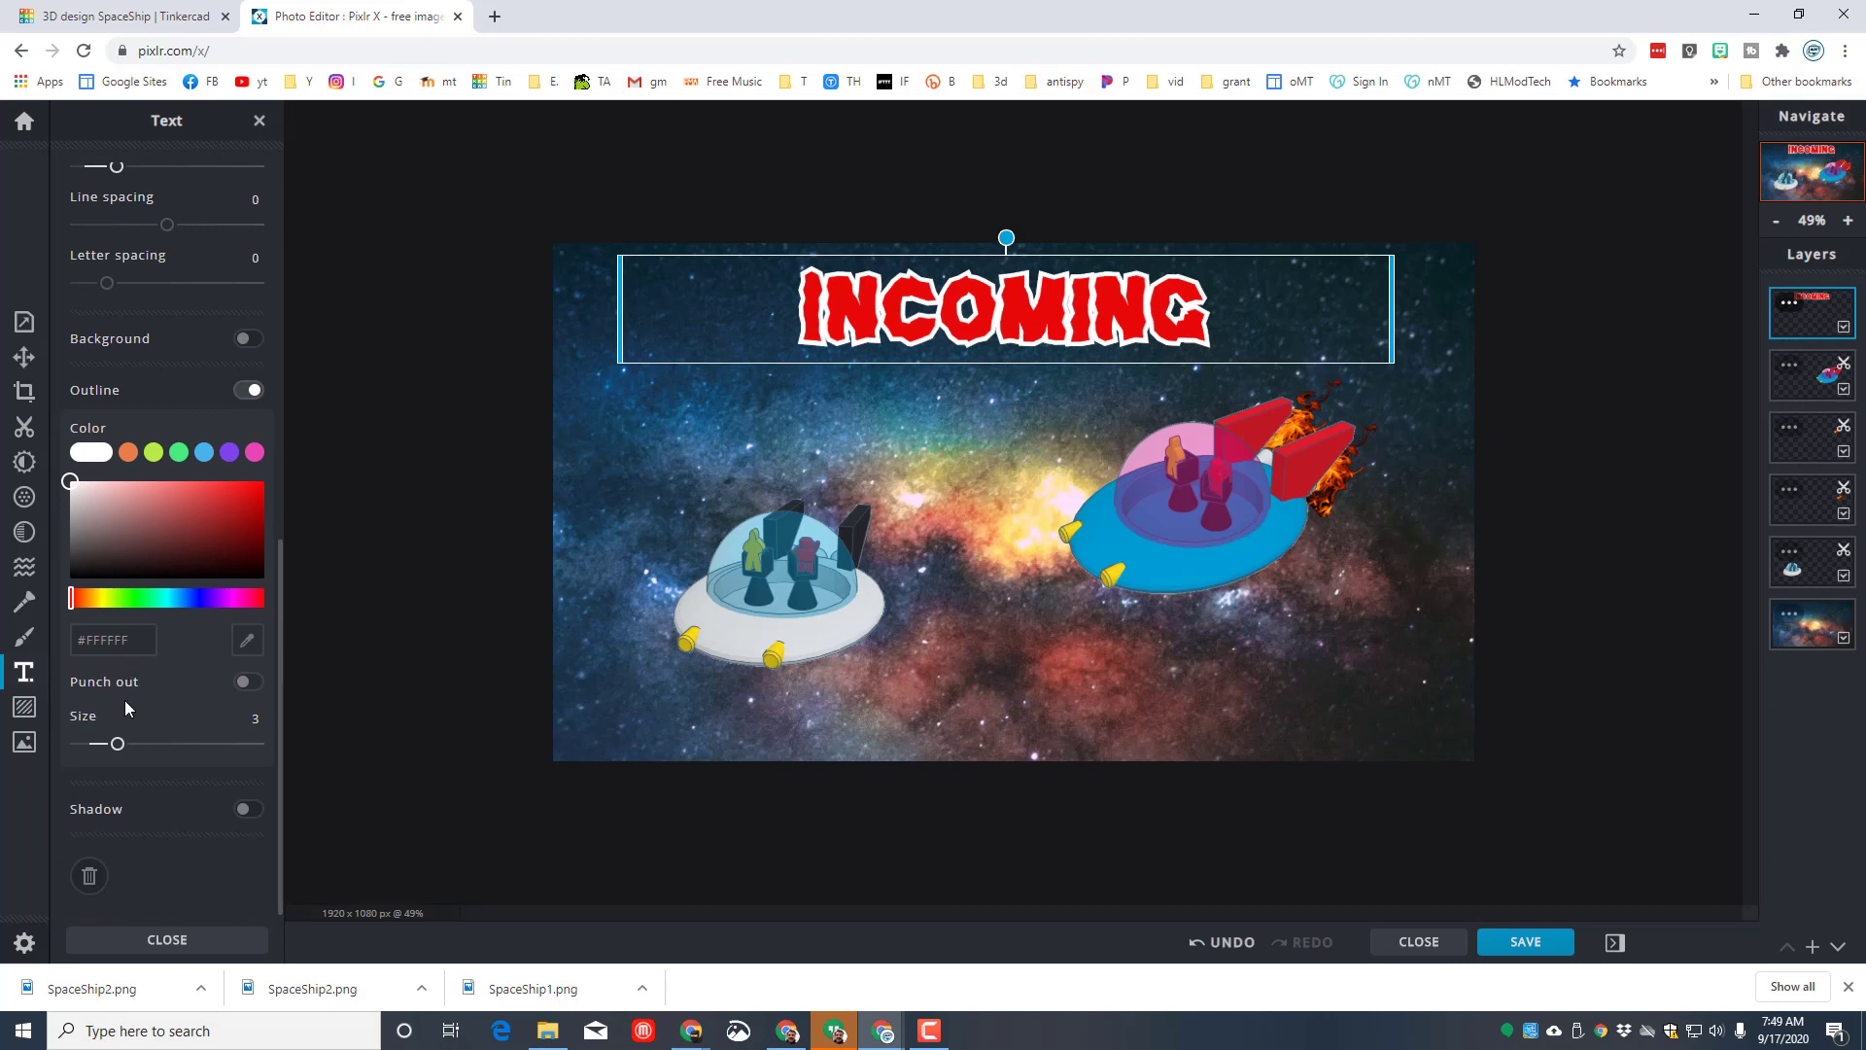
{"action": "left_click_drag", "start_coordinate": [116, 756], "coordinate": [85, 757]}
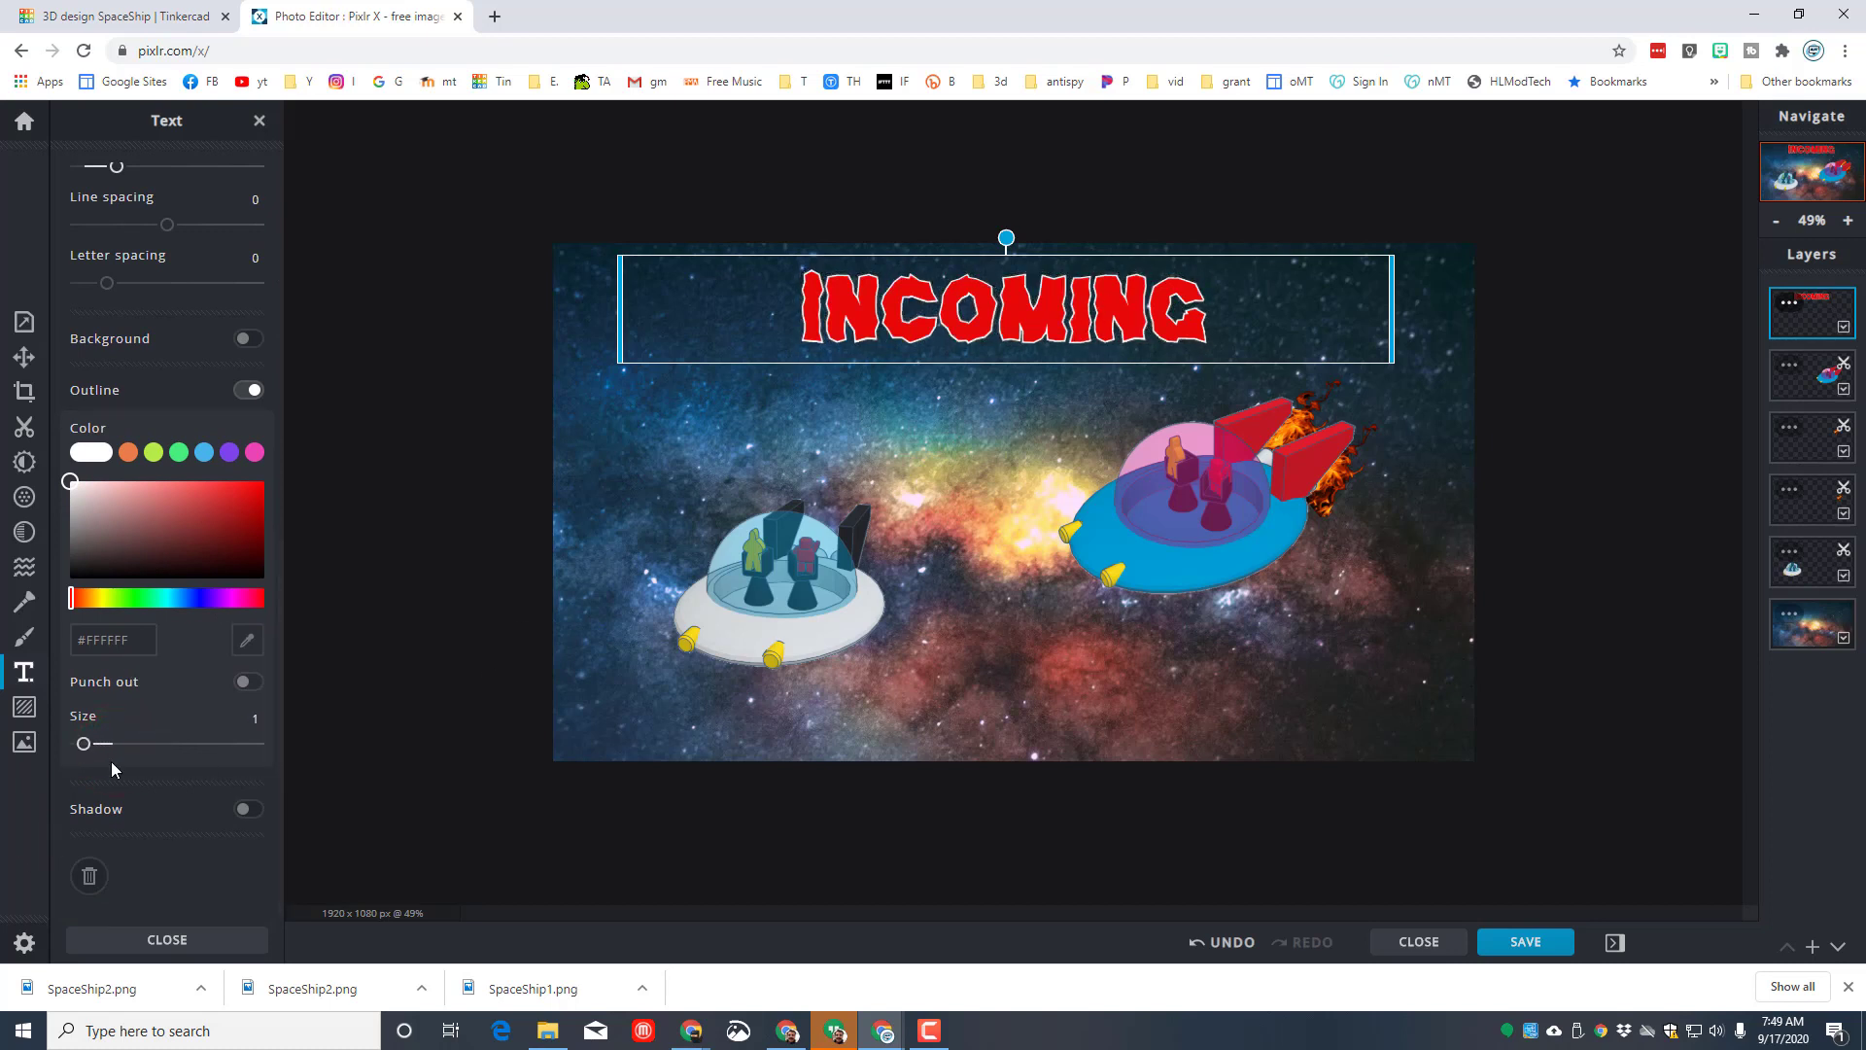
Add a light gray shadow to the Incoming text with opacity 73 and horizontal position 23
{"action": "left_click", "coordinate": [263, 810]}
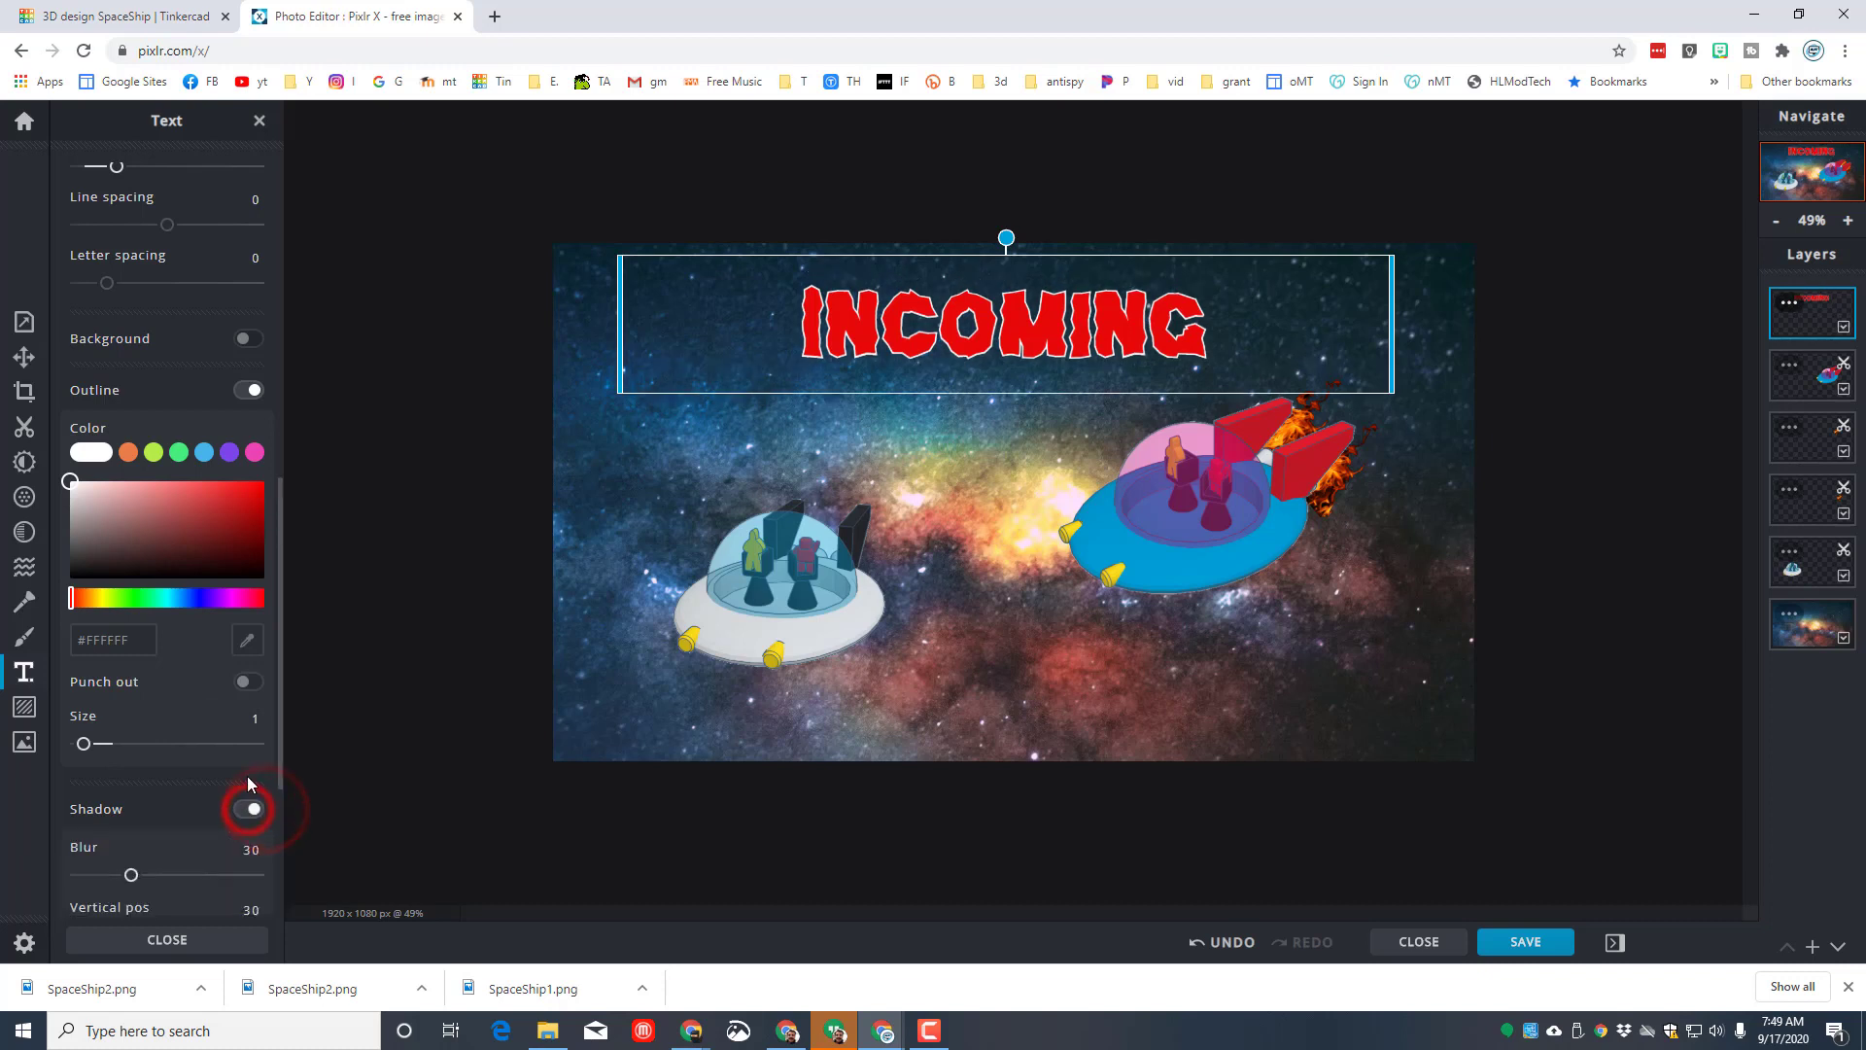
{"action": "scroll", "coordinate": [166, 723], "scroll_direction": "down", "scroll_amount": 3}
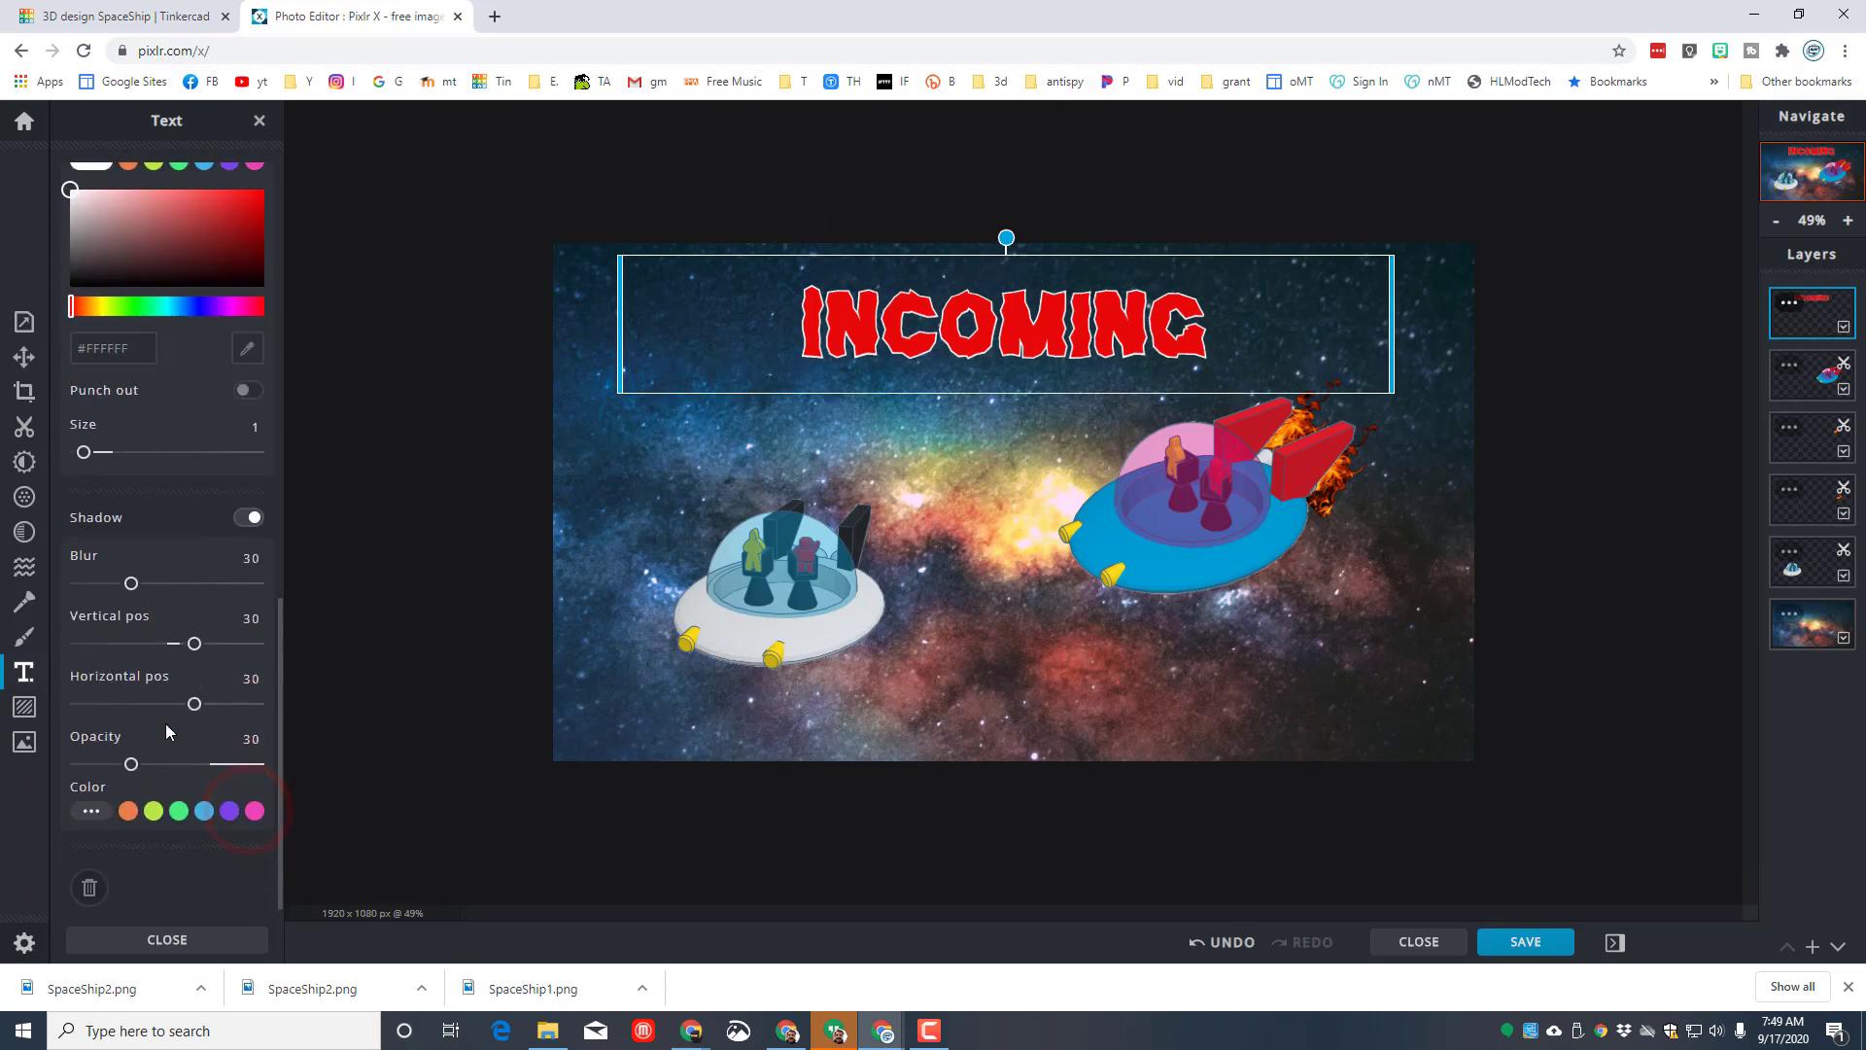
{"action": "left_click", "coordinate": [91, 800]}
{"action": "left_click_drag", "start_coordinate": [79, 896], "coordinate": [89, 871]}
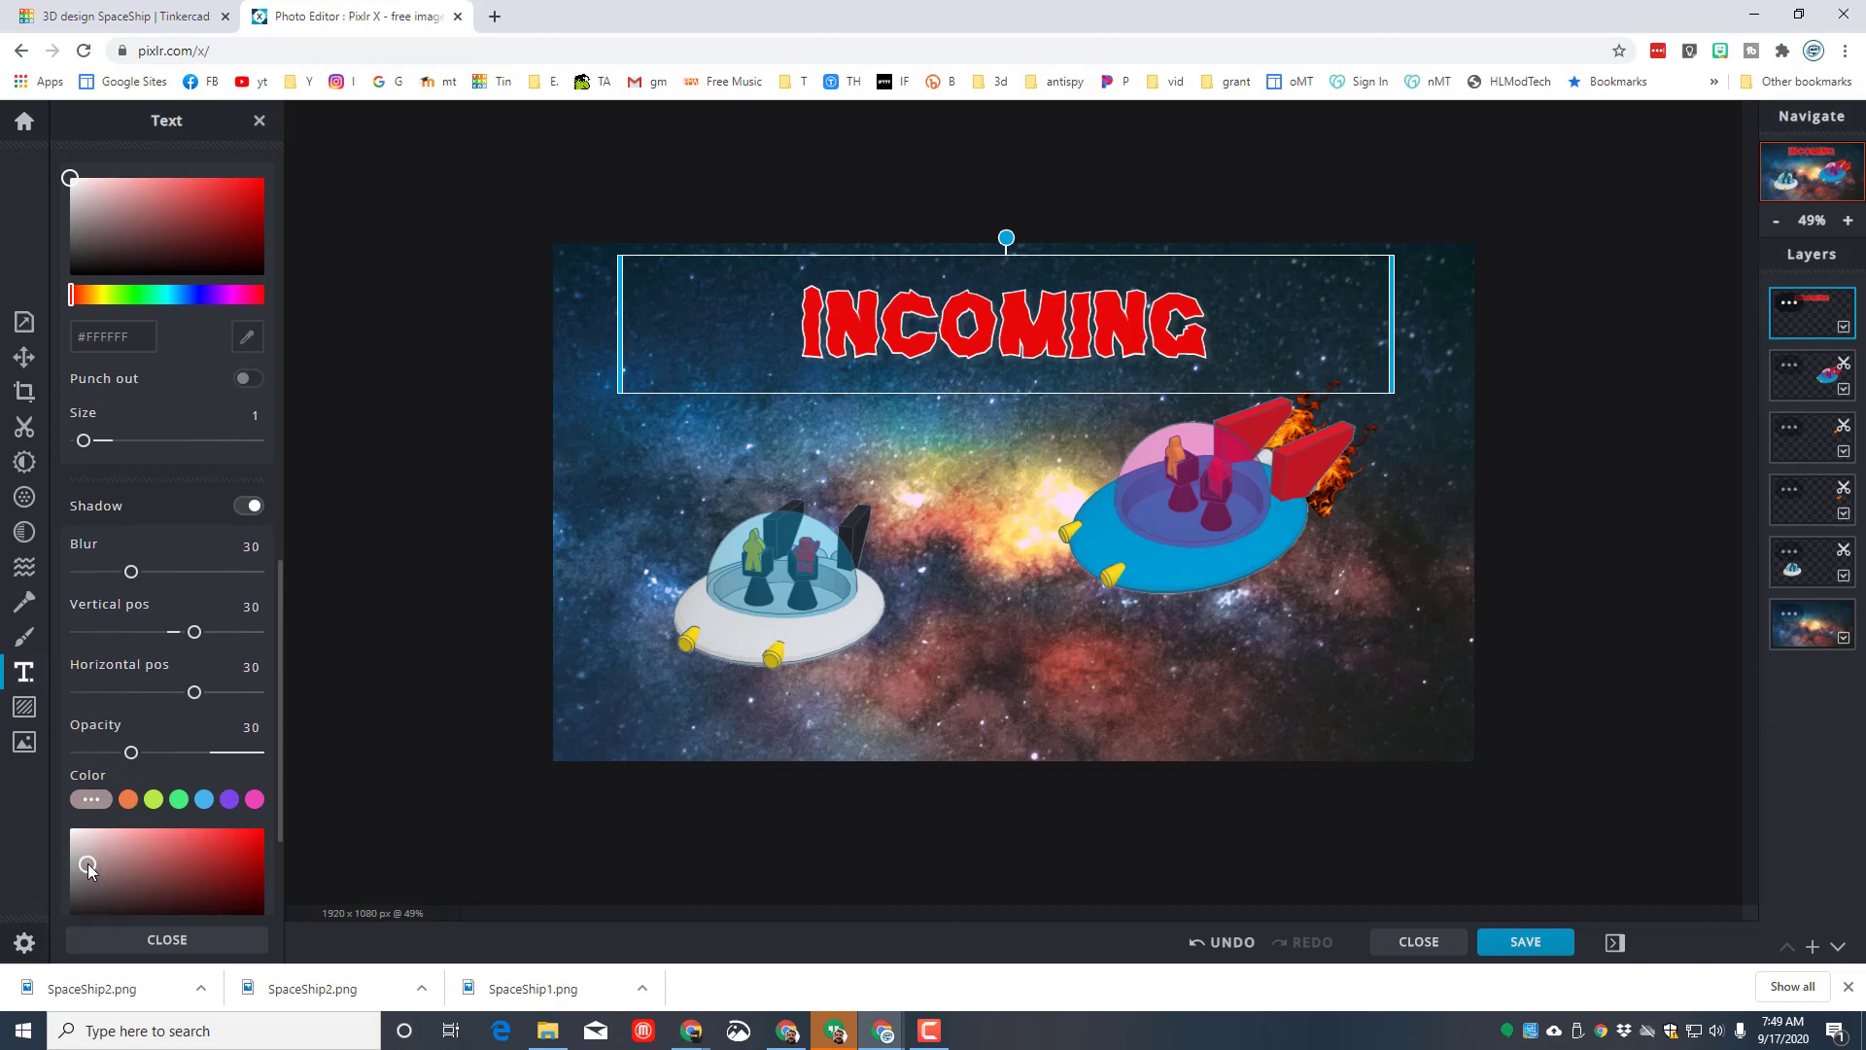
{"action": "left_click_drag", "start_coordinate": [132, 753], "coordinate": [194, 696]}
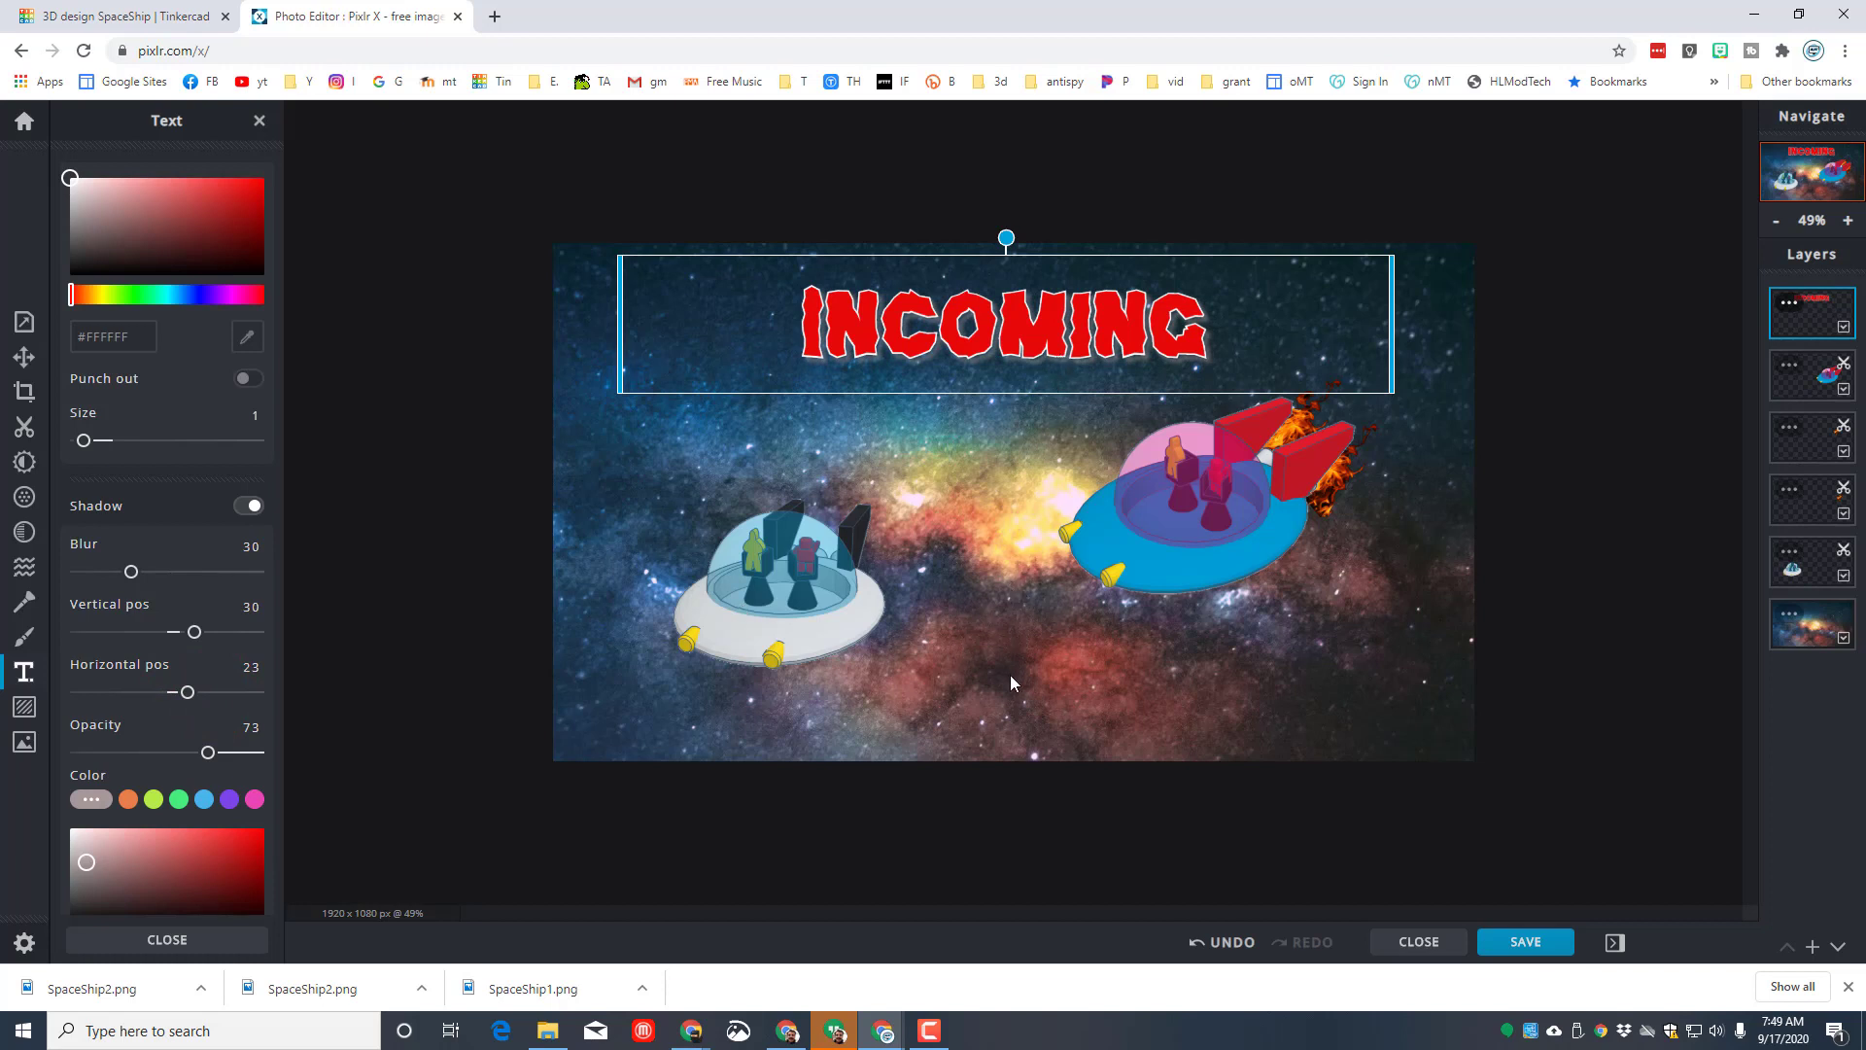
Paint two short laser streaks in bright green #59FF00 on the space background layer, just ahead of the blue ship's yellow guns
{"action": "left_click", "coordinate": [1793, 641]}
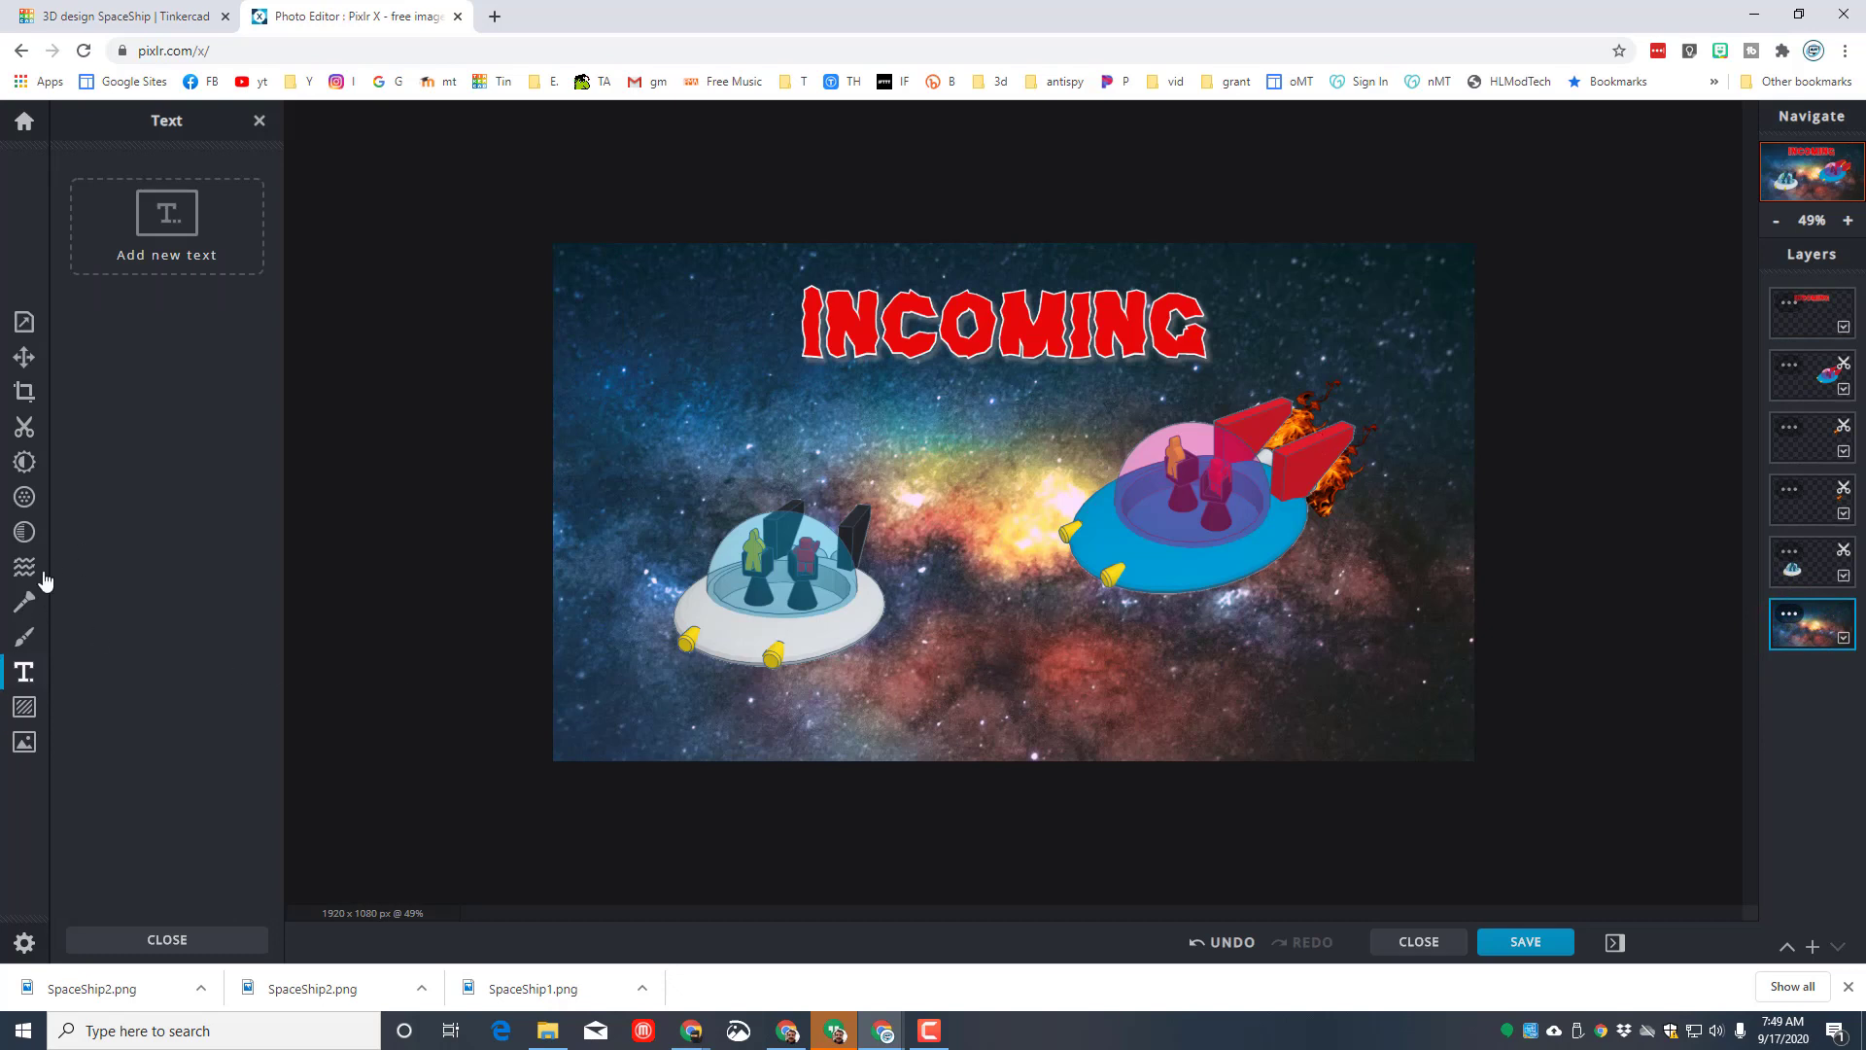
{"action": "left_click", "coordinate": [29, 638]}
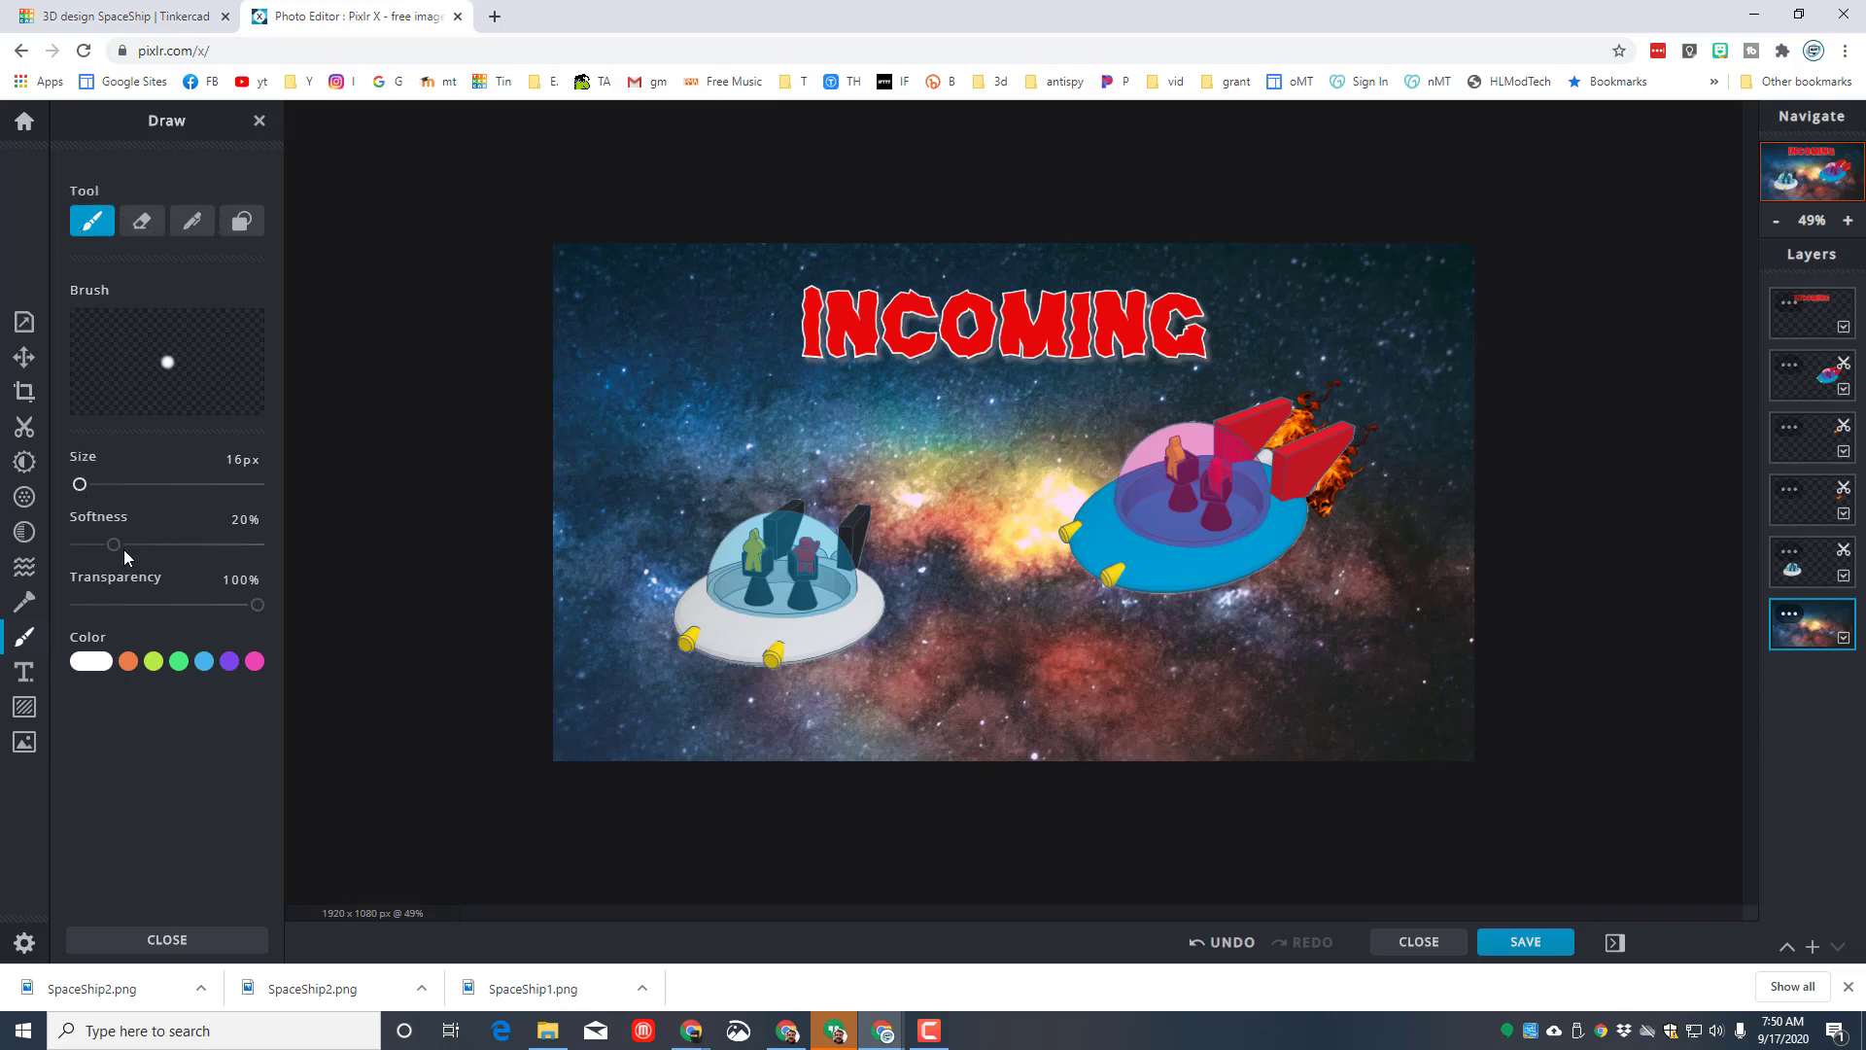
{"action": "left_click", "coordinate": [90, 661]}
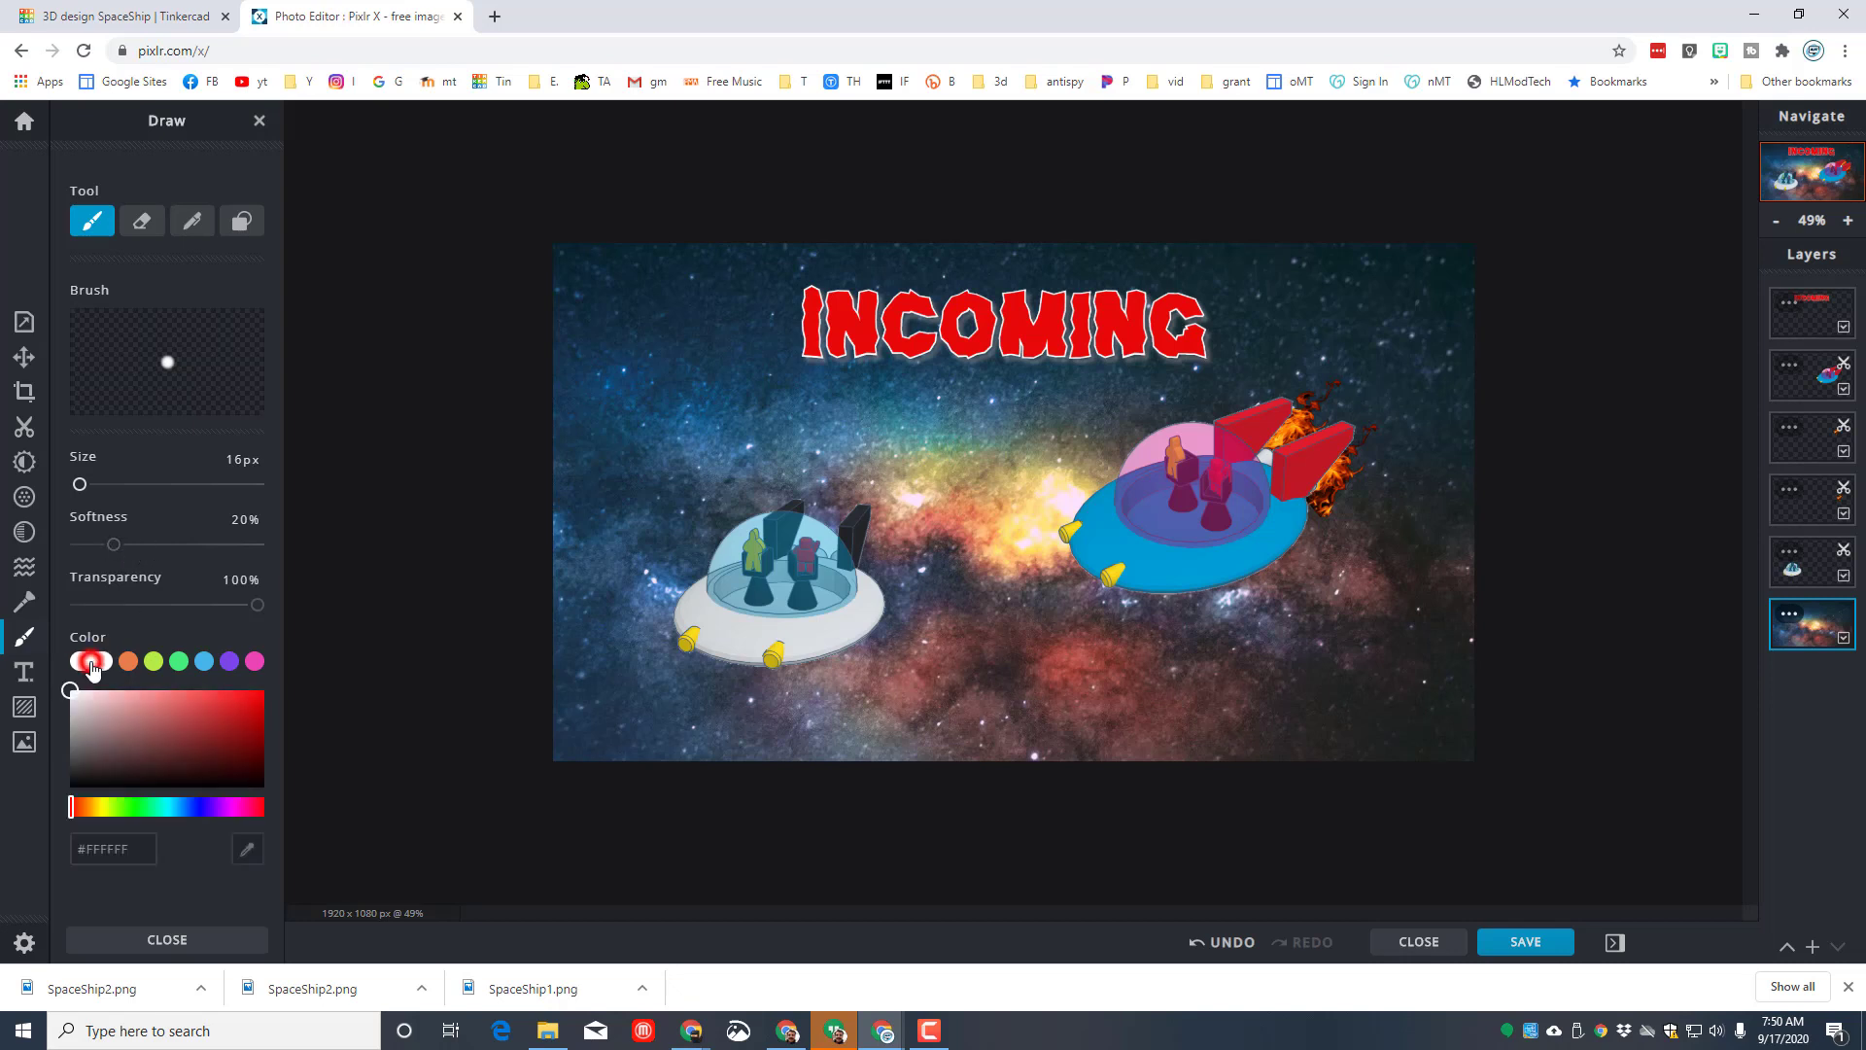
{"action": "left_click_drag", "start_coordinate": [133, 808], "coordinate": [124, 810]}
{"action": "left_click_drag", "start_coordinate": [200, 724], "coordinate": [265, 690]}
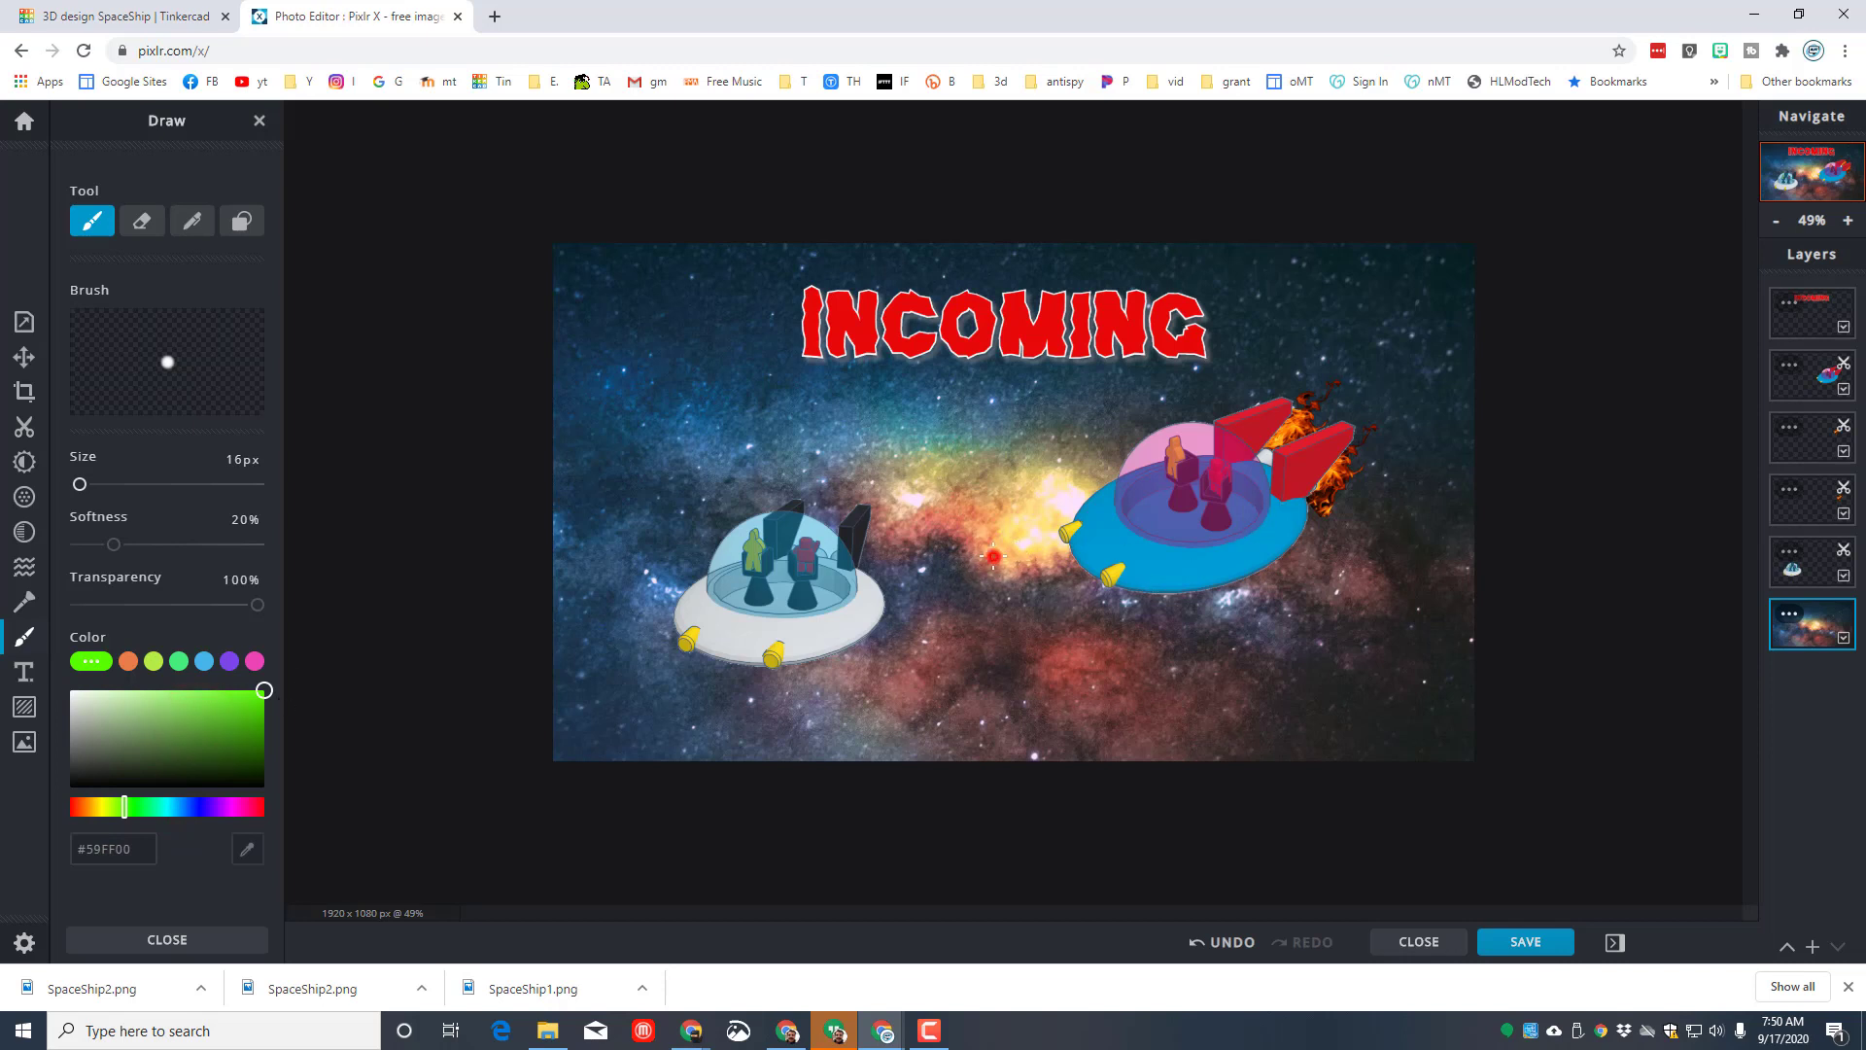
{"action": "left_click_drag", "start_coordinate": [993, 556], "coordinate": [969, 564]}
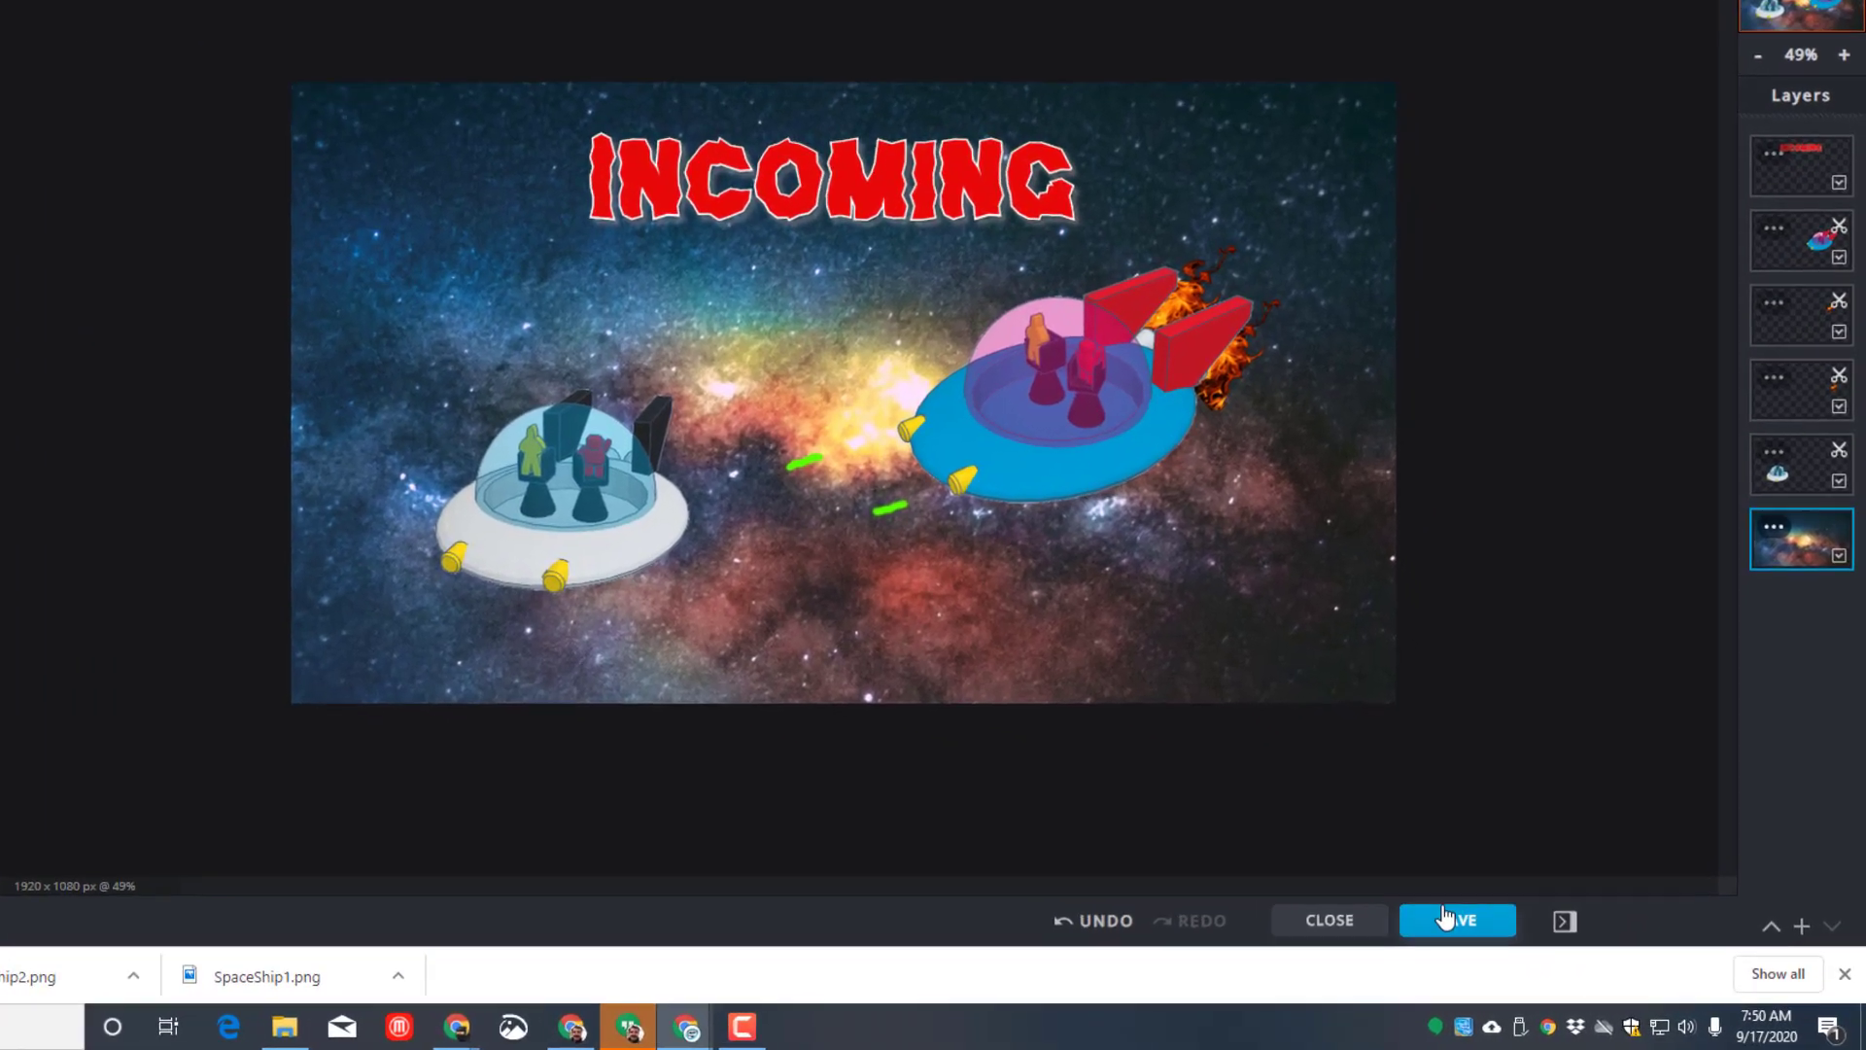
Save the image as a PNG file named "ss mdh v1" in the Downloads folder
{"action": "left_click", "coordinate": [1525, 942]}
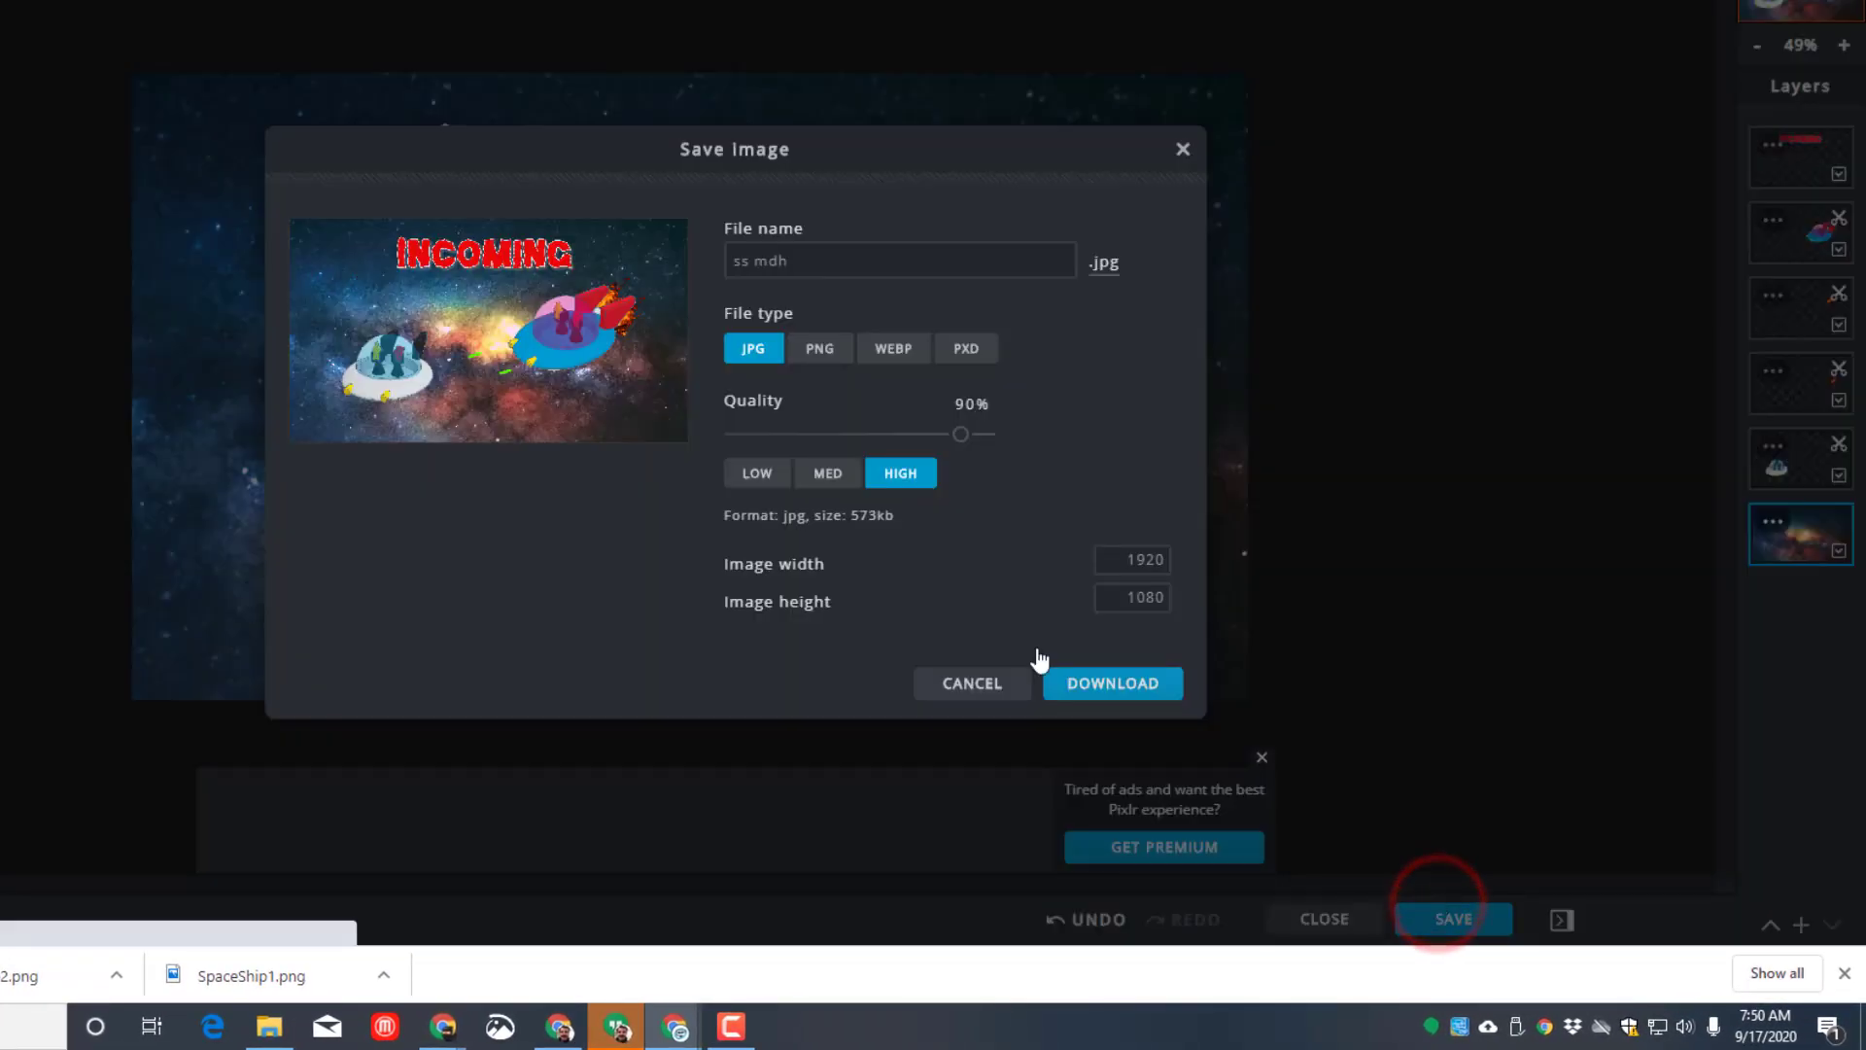
{"action": "left_click", "coordinate": [795, 258]}
{"action": "type", "text": "v1"}
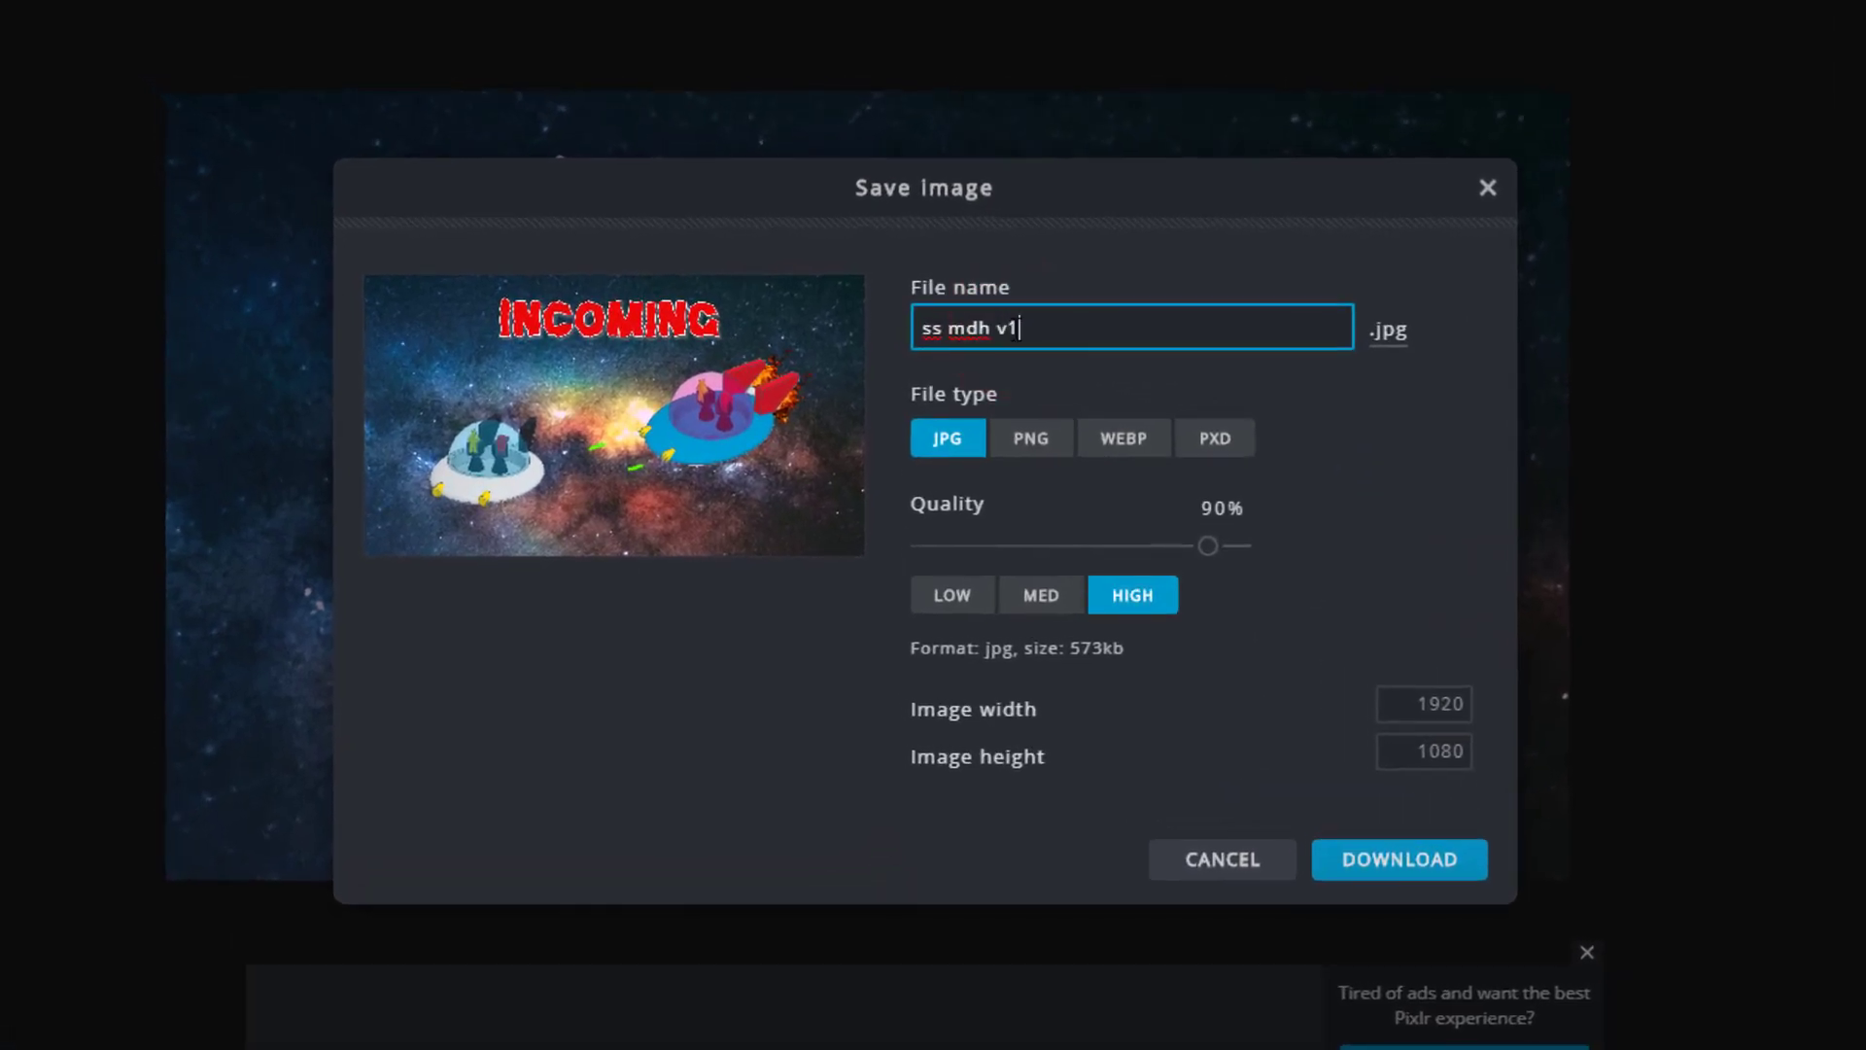
{"action": "left_click", "coordinate": [1035, 445]}
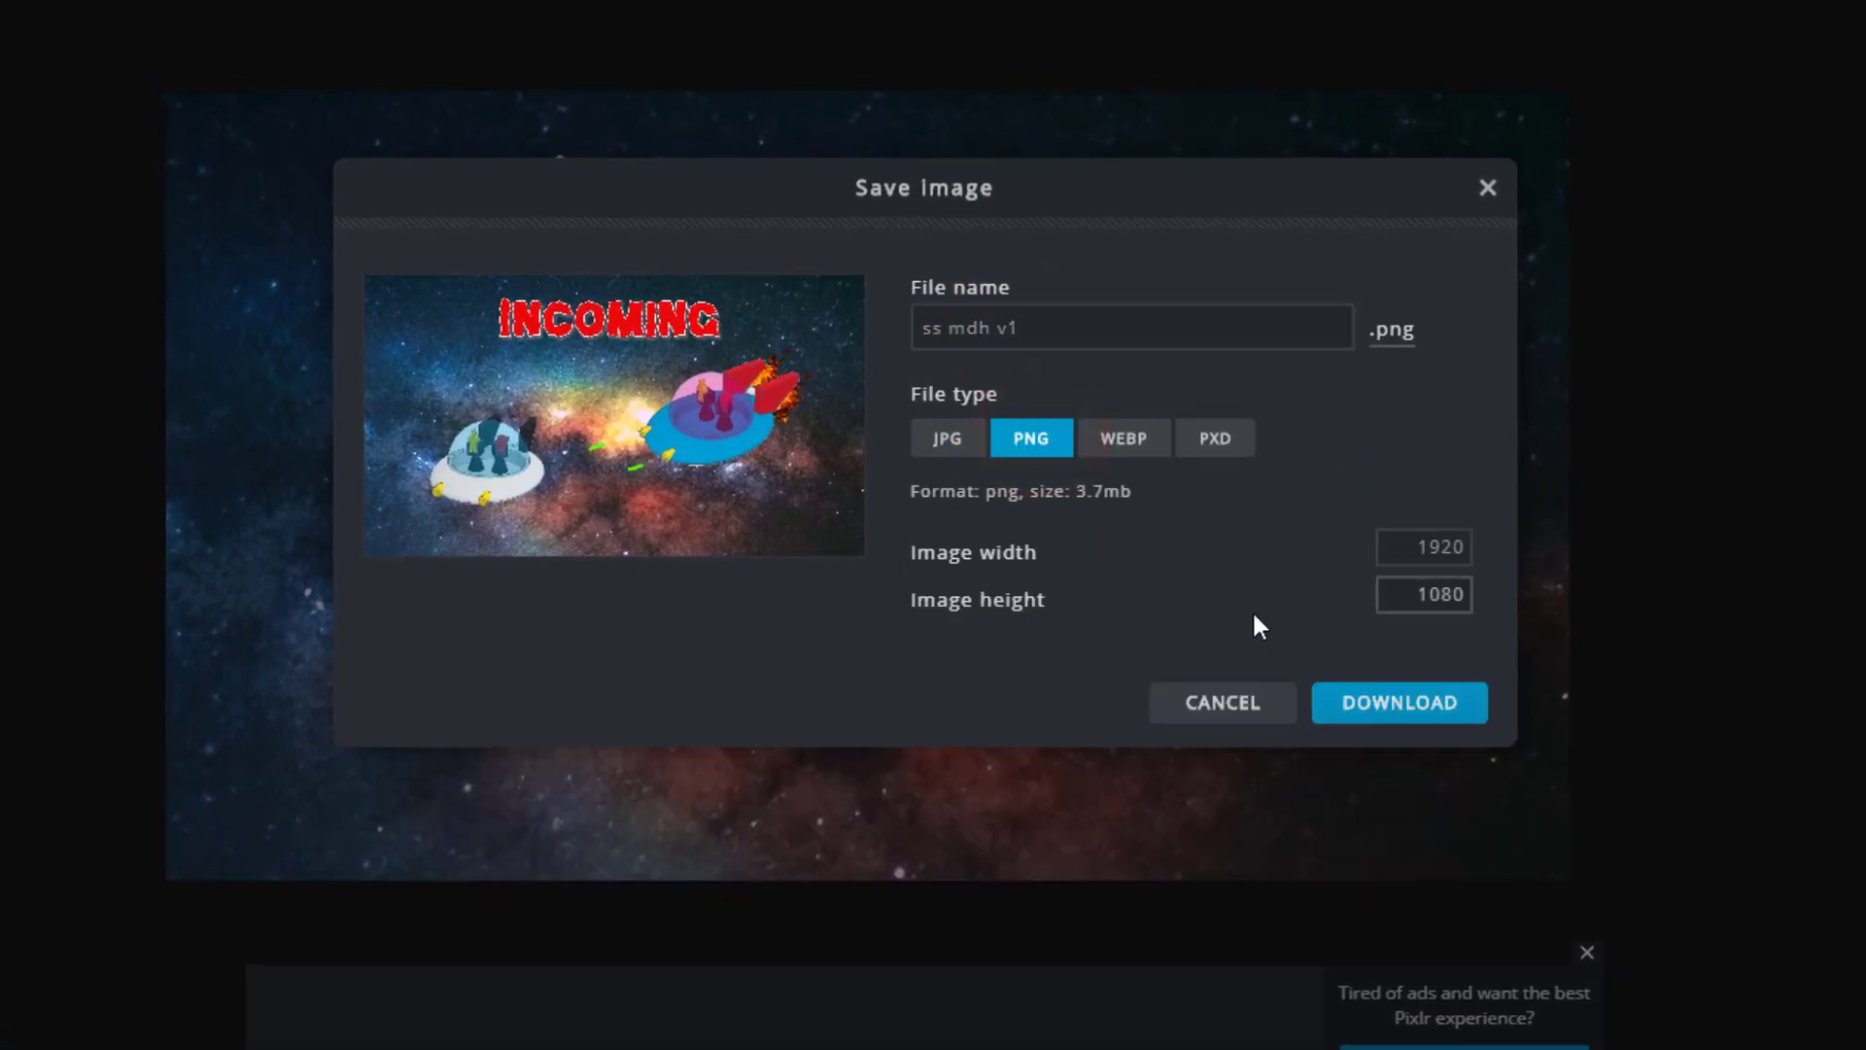
{"action": "left_click", "coordinate": [1368, 700]}
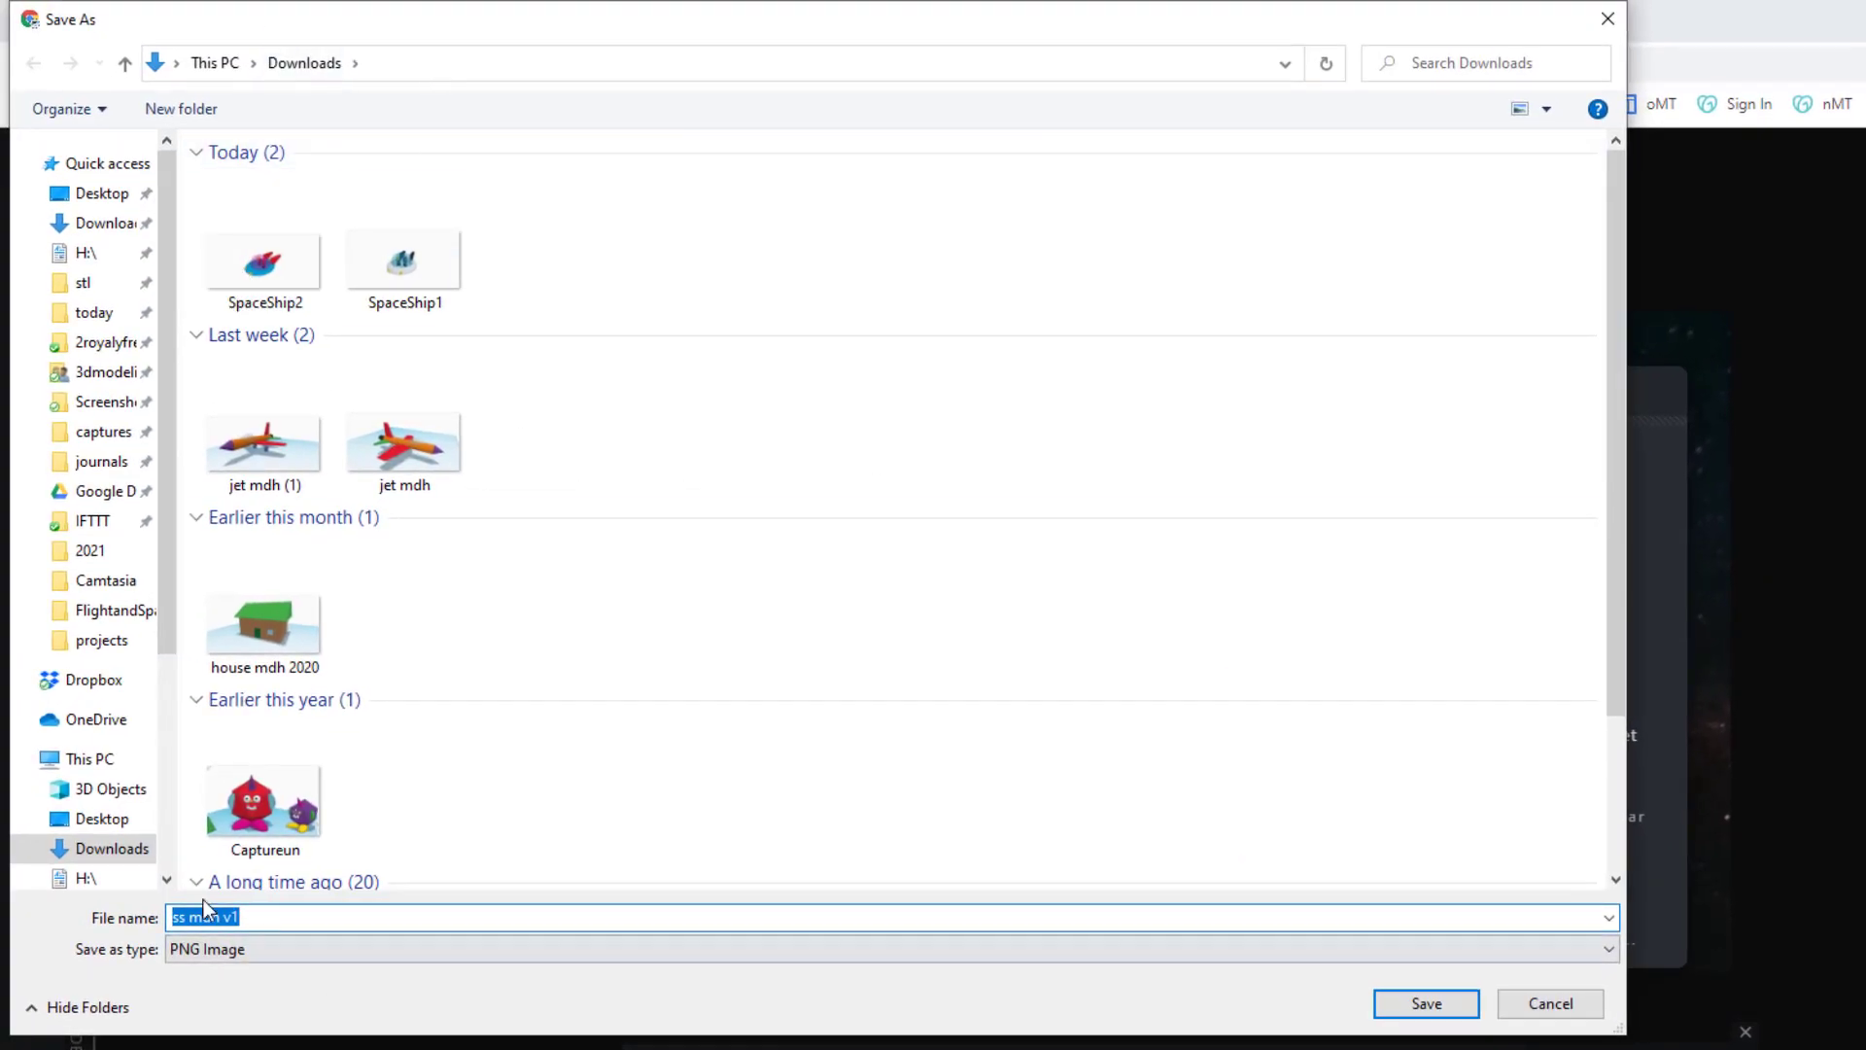
{"action": "left_click", "coordinate": [1427, 1002]}
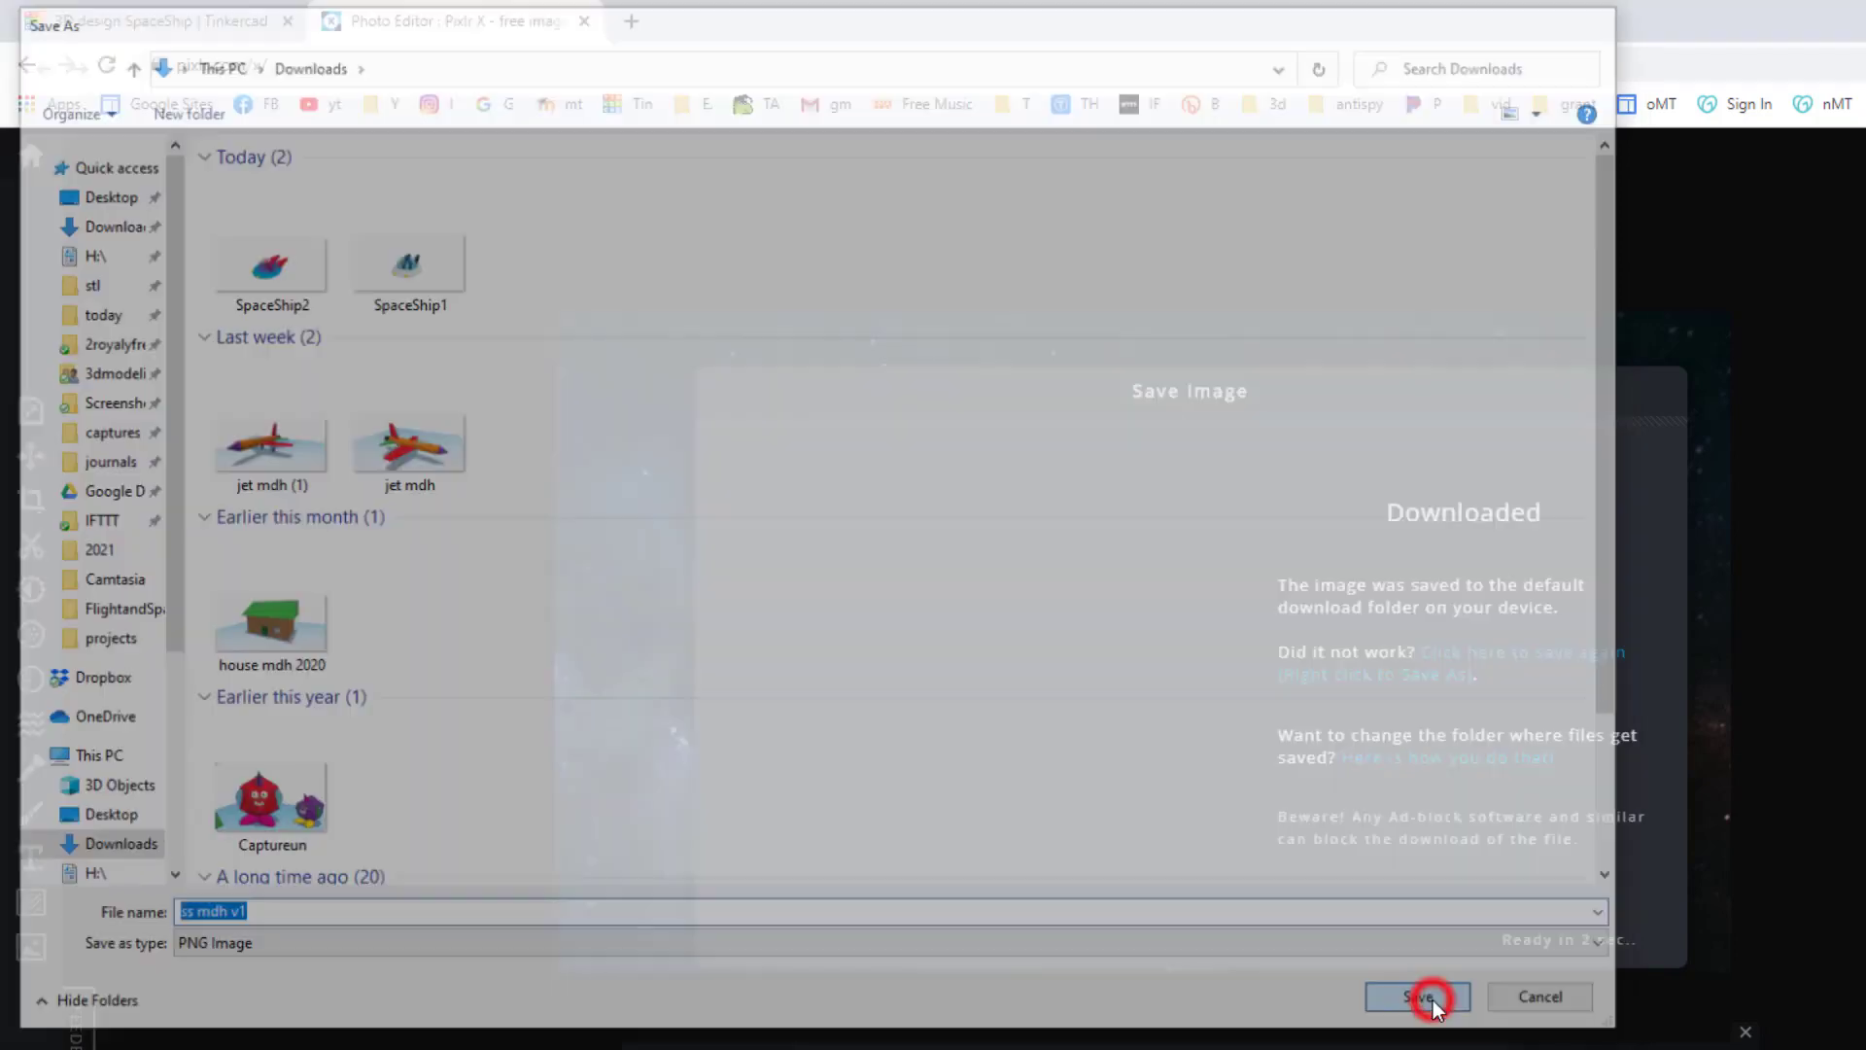
{"action": "left_click", "coordinate": [1242, 731]}
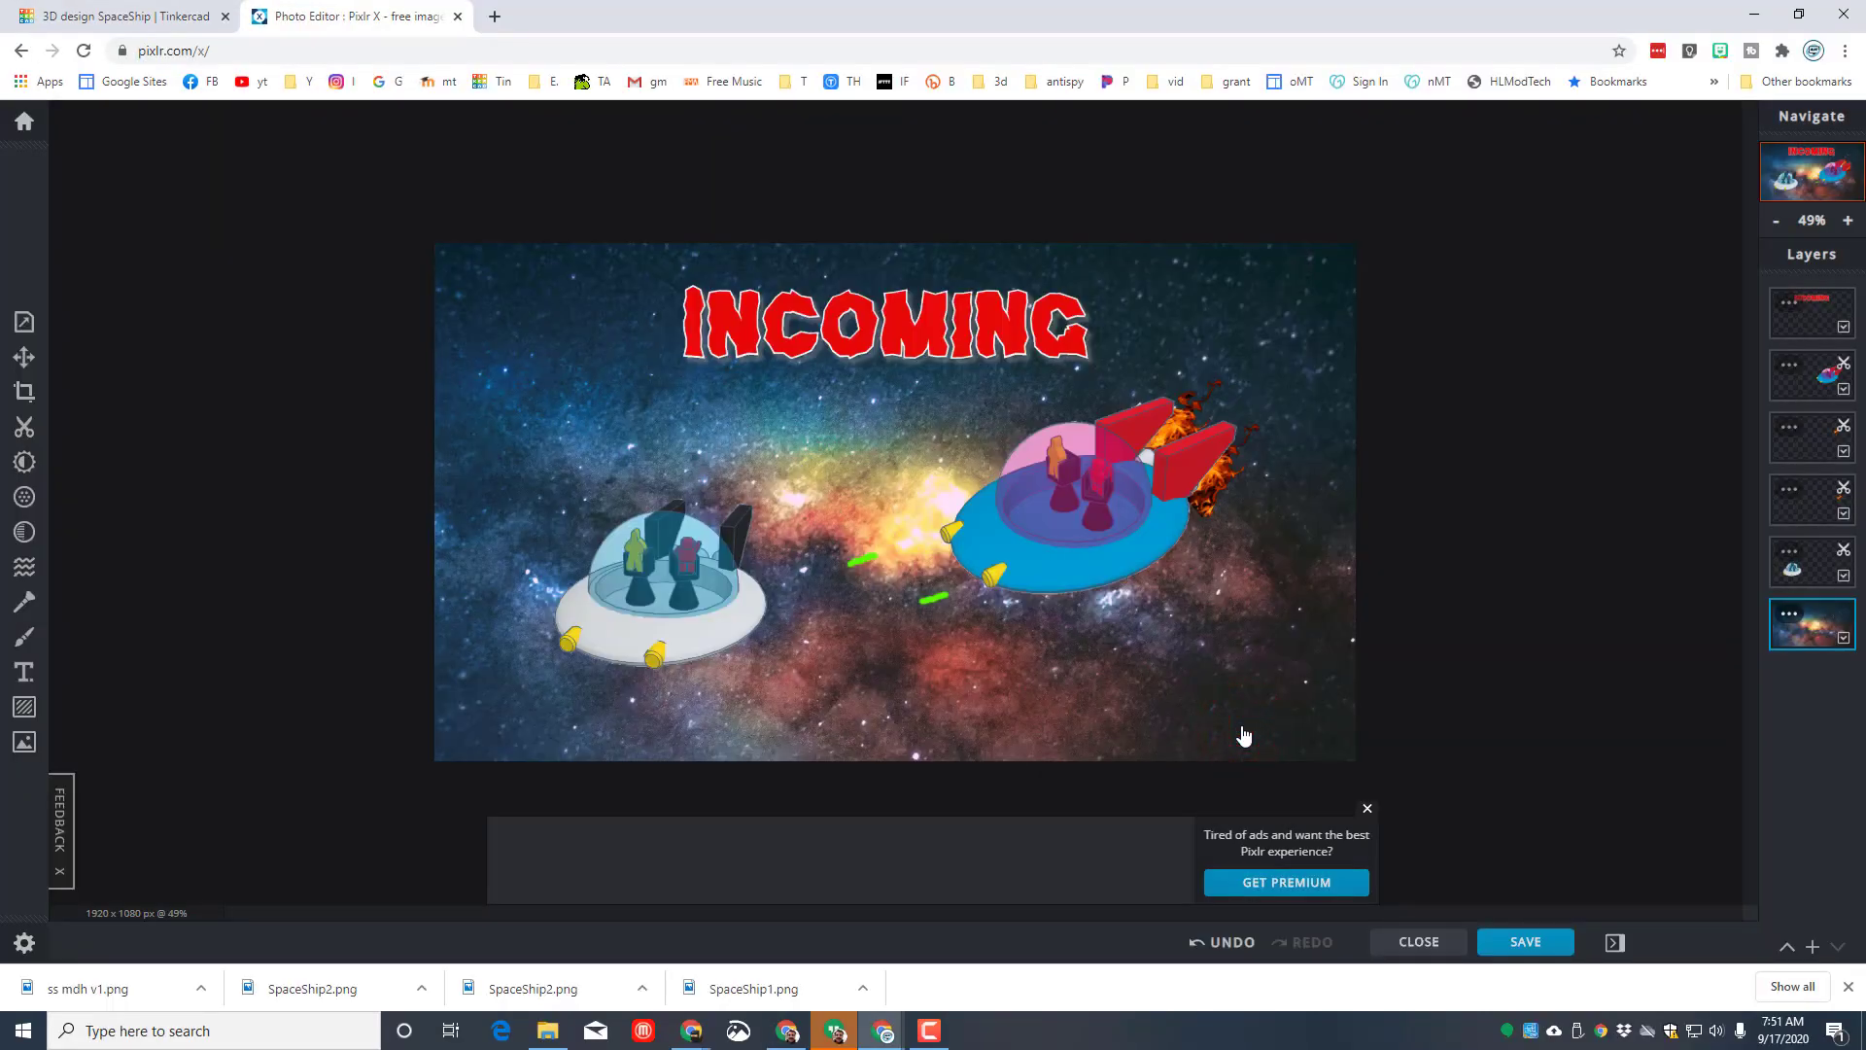